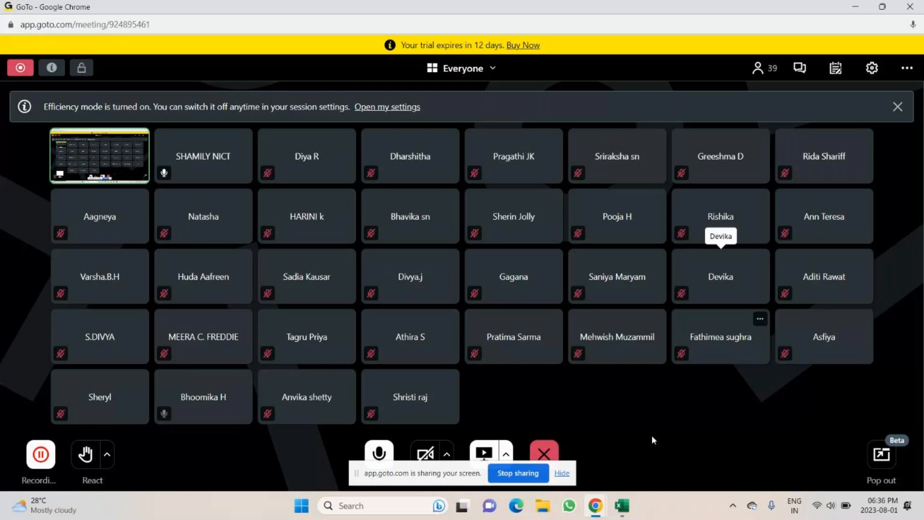
Step: Bring the blank Excel workbook to the front by minimising the GoTo meeting window
left_click(626, 505)
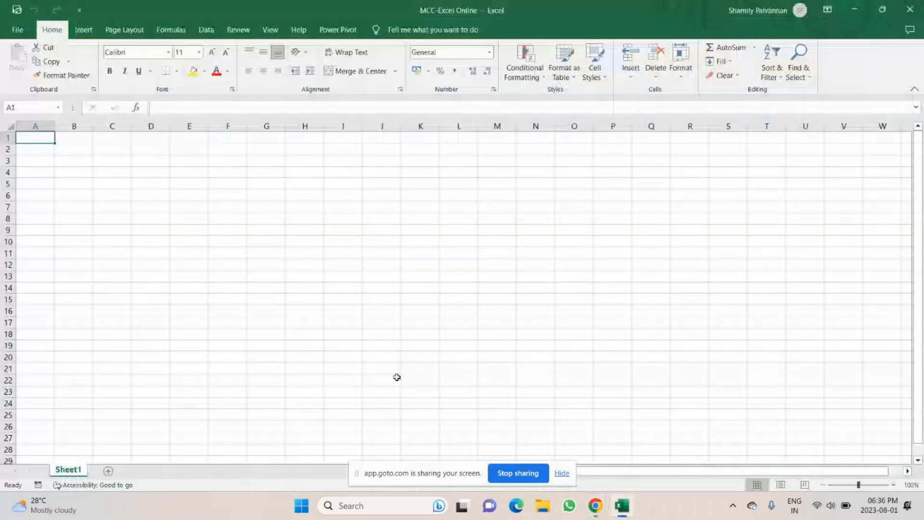
left_click(626, 505)
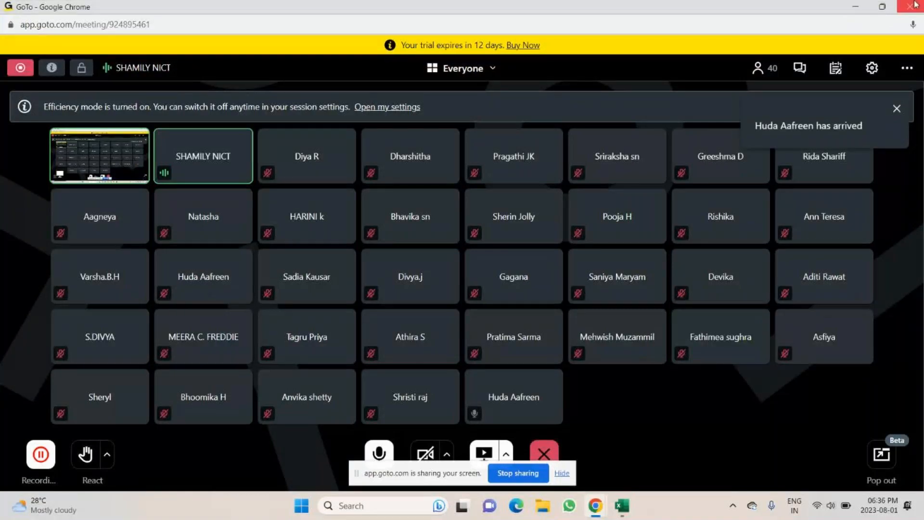
left_click(855, 7)
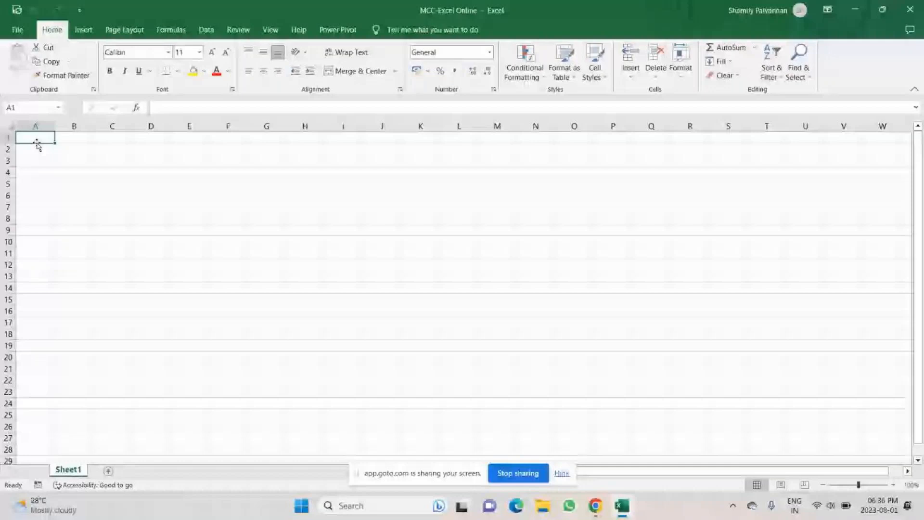
Step: Type history in A1, 2003 in A3 and 2007 in A5
type("history")
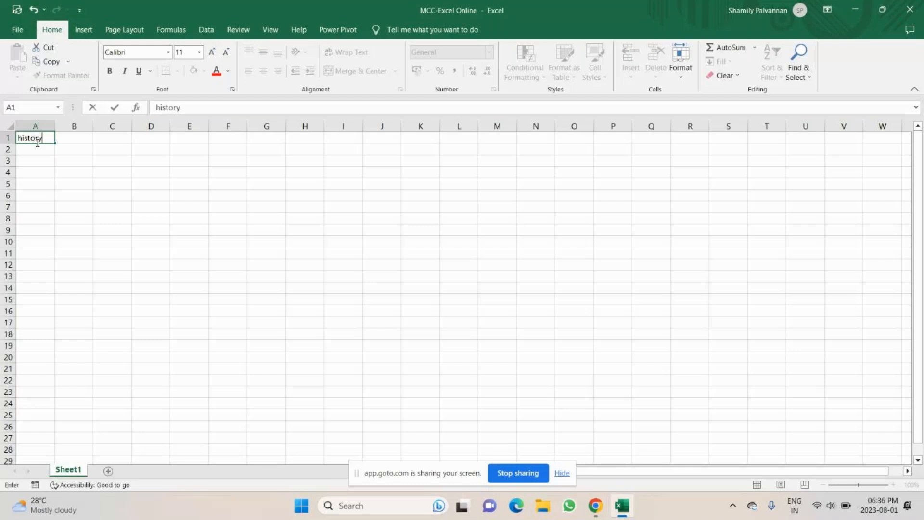
key("Return")
key("Return")
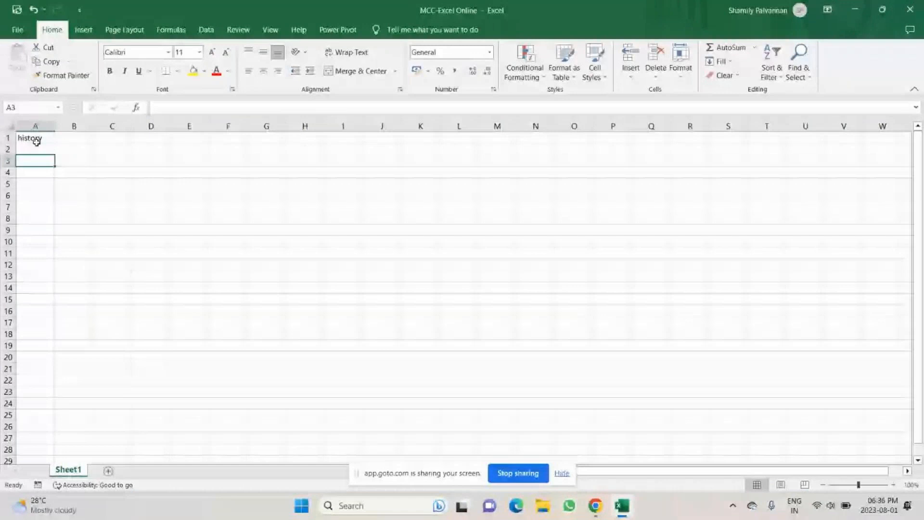
type("2003")
key("Return")
key("Return")
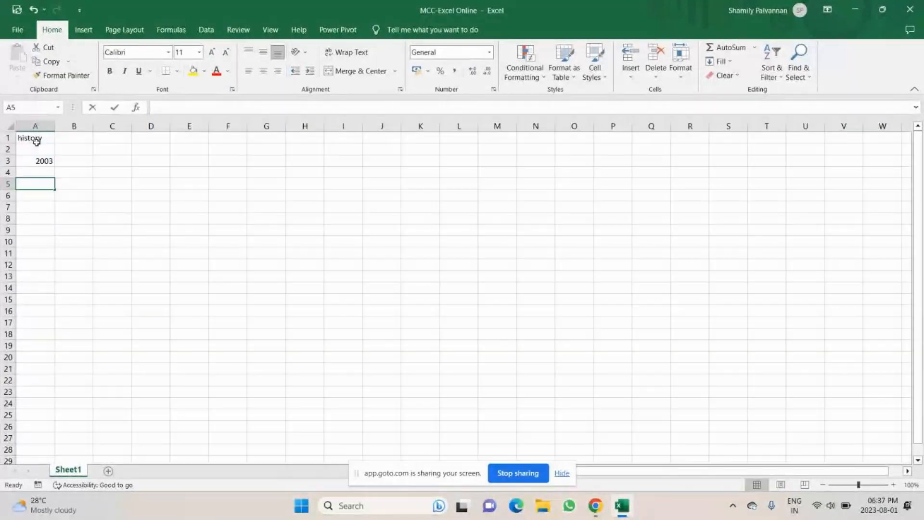
type("200")
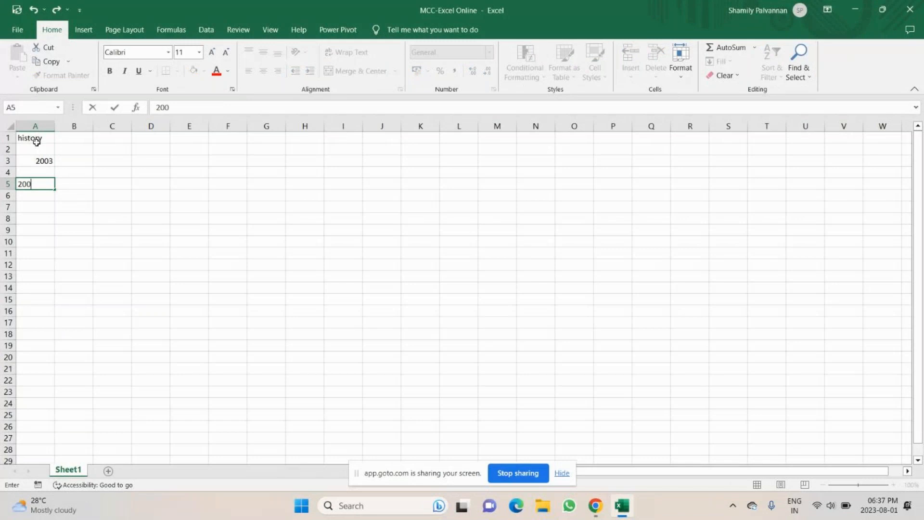
type("7")
key("Up")
key("Up")
Step: Fill the gaps with upto in A2 and from in A4
double_click(39, 146)
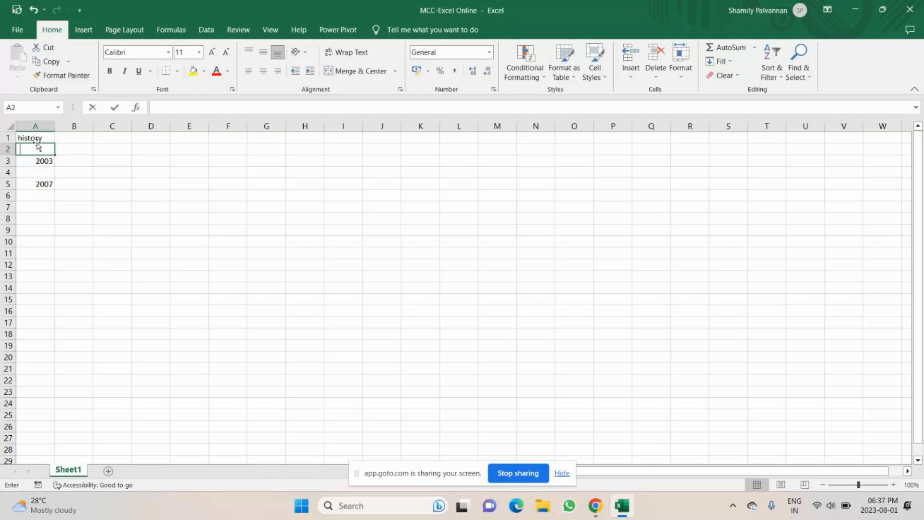
type("upt")
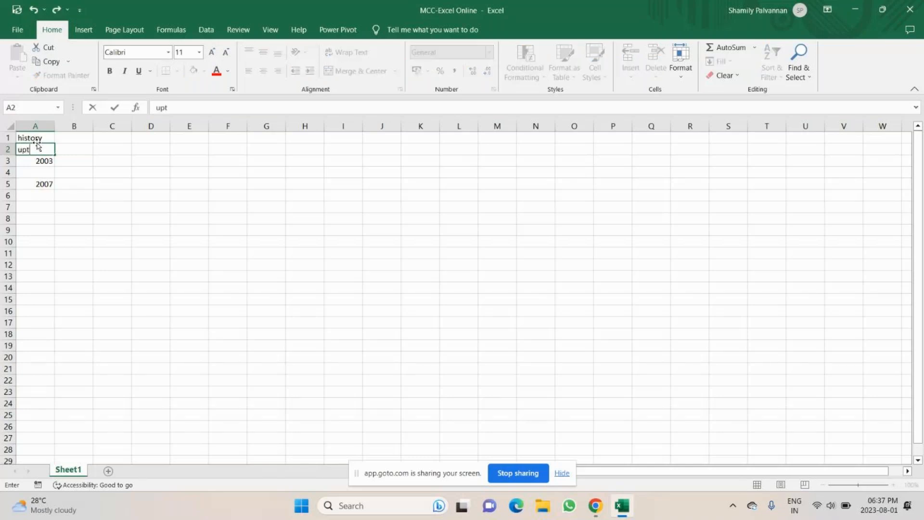
type("o")
key("Return")
key("Return")
type("from")
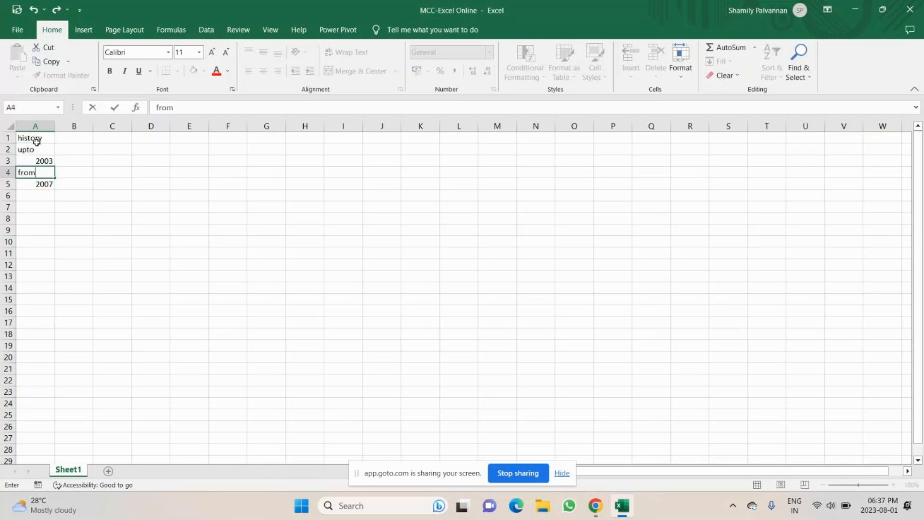
key("Return")
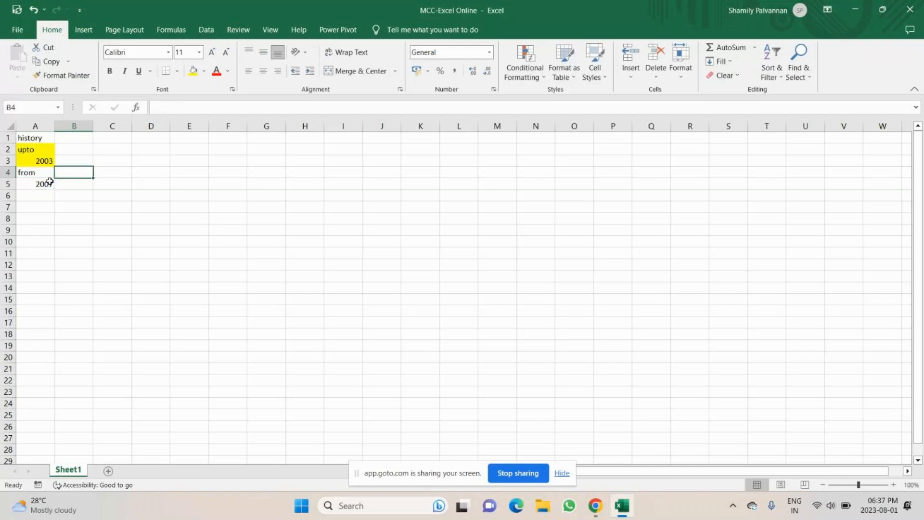
Step: Shade the from/2007 cells green, then enter 'type - a text' in A9 and 'string' in A10
left_click_drag(39, 173, 43, 183)
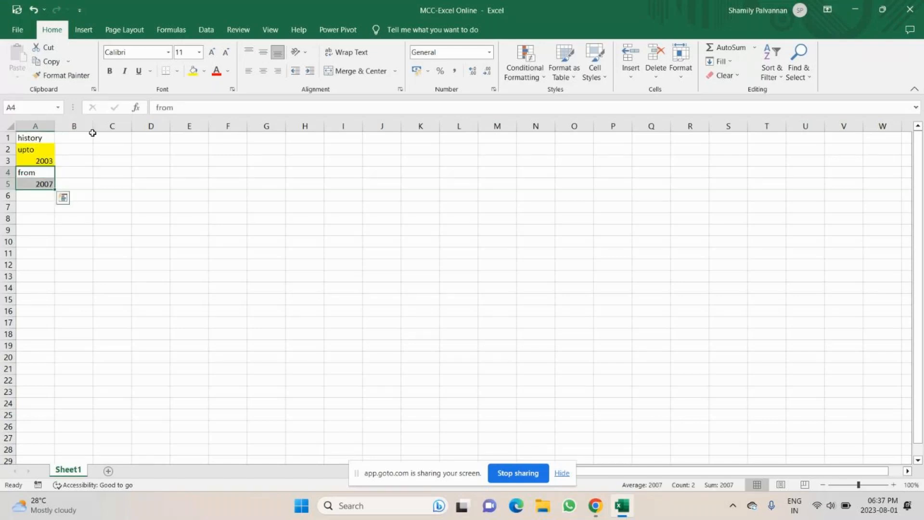
left_click(84, 151)
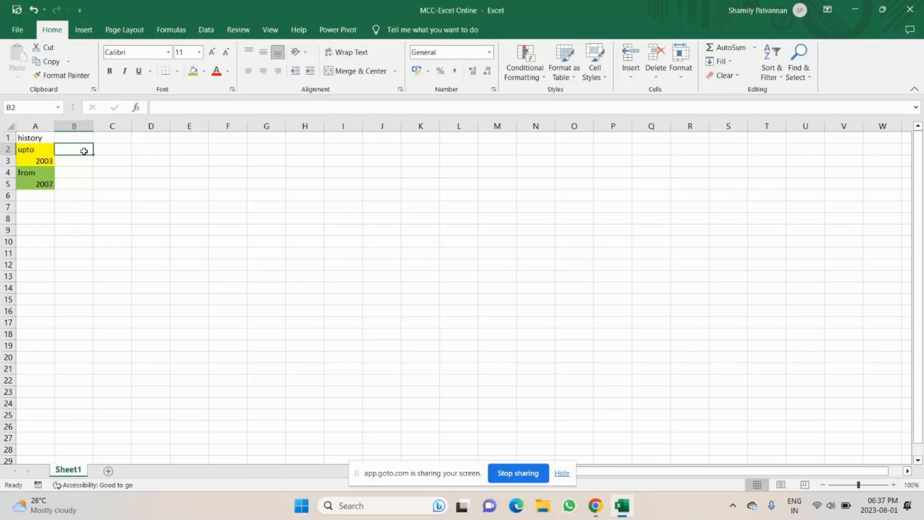
left_click(34, 227)
double_click(52, 231)
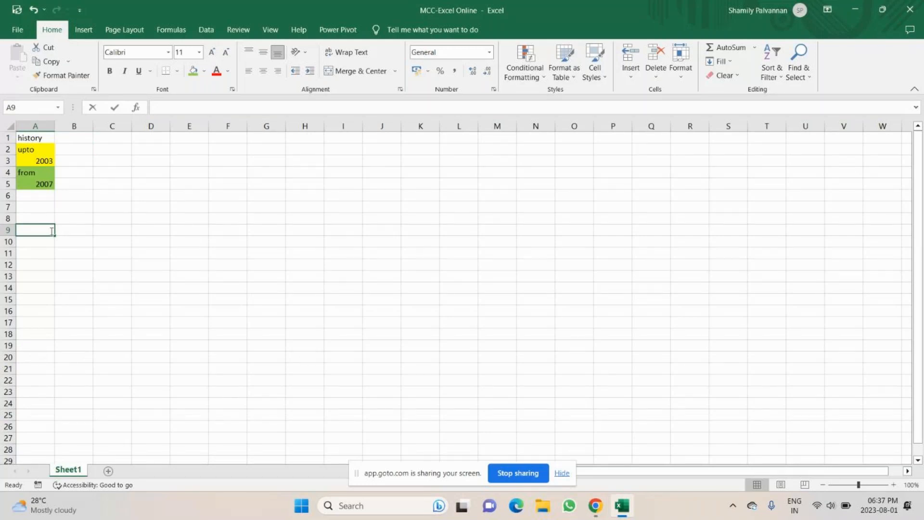
type("type - a")
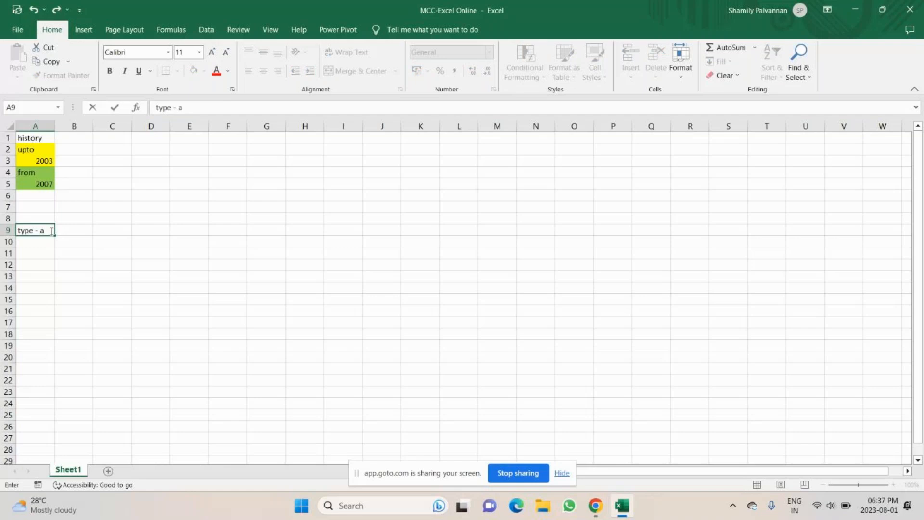
type(" text")
key("Return")
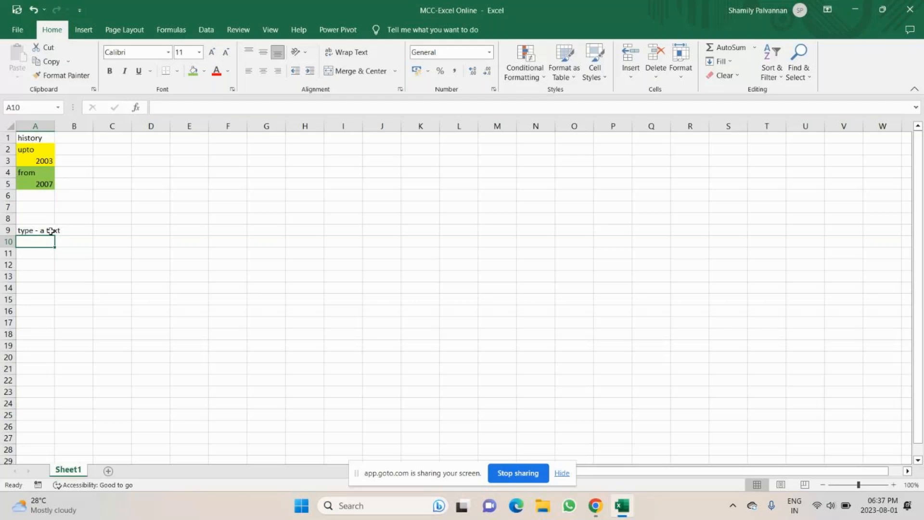
type("string")
key("Return")
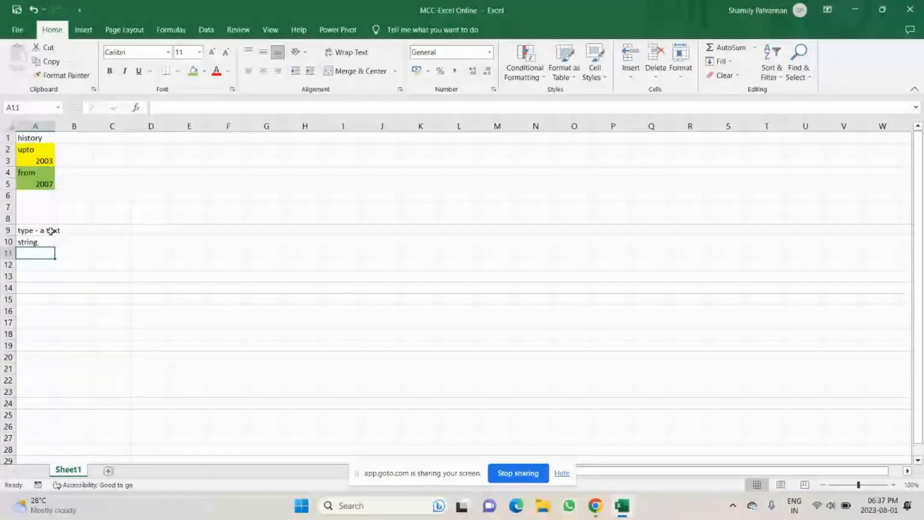
Step: Start the note 'left' in cell C9
left_click(32, 150)
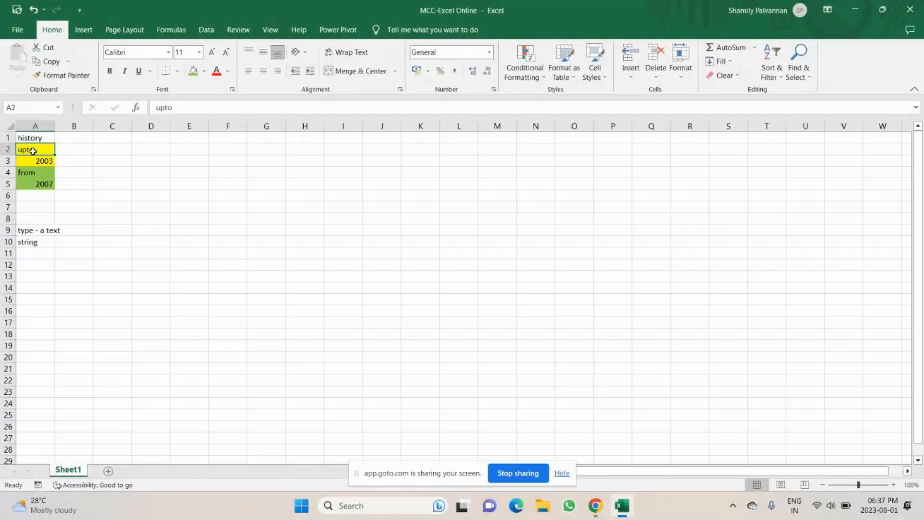
left_click(127, 232)
type("left")
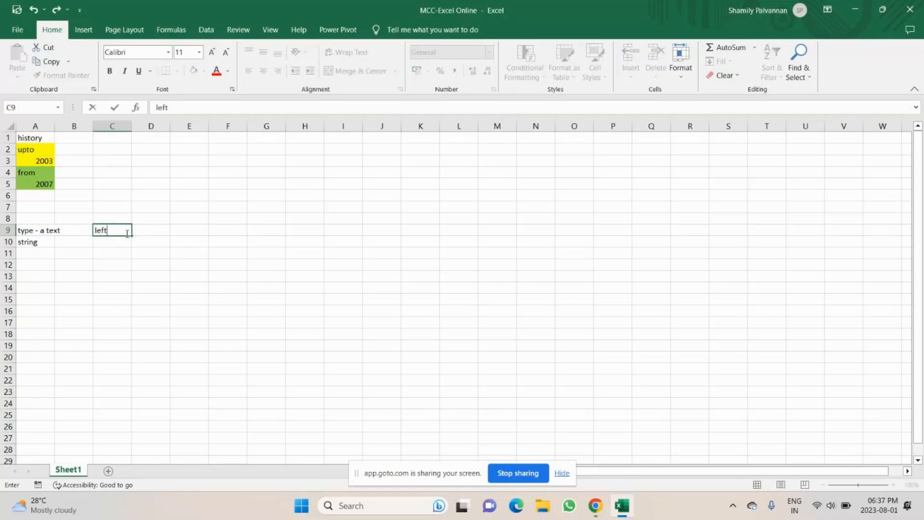
Step: Switch to the meeting window and back to the Excel workbook
left_click(597, 504)
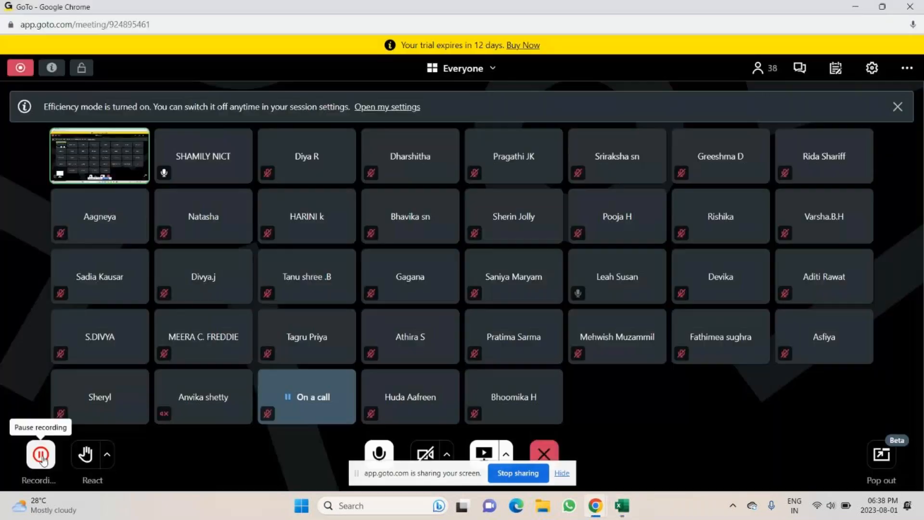
mouse_move(622, 510)
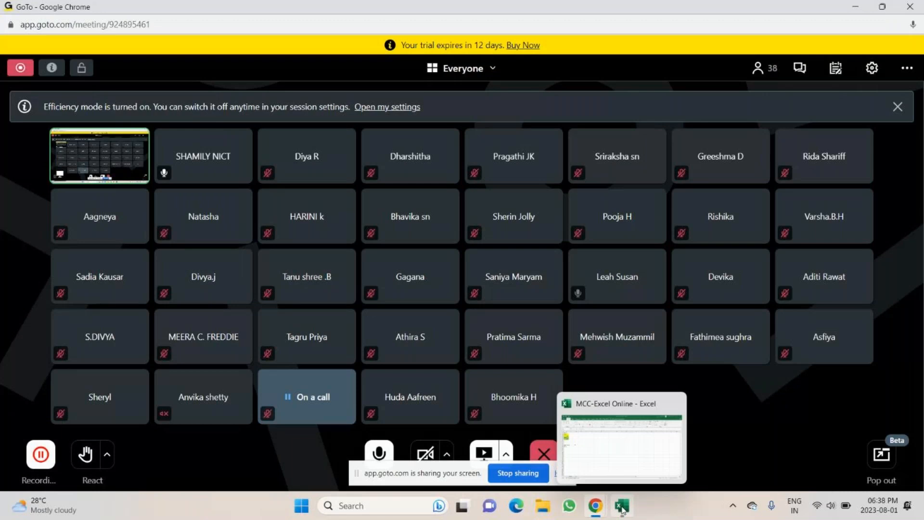
left_click(622, 510)
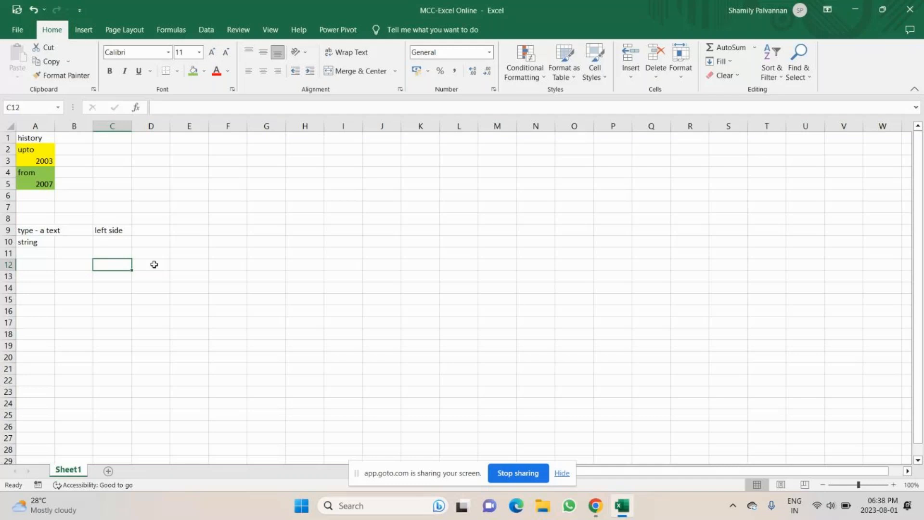
Step: Enter 'numbers' in A12 and 'right side' in C12, then select the notes in A9:C10
key("Left")
key("Left")
type("inte")
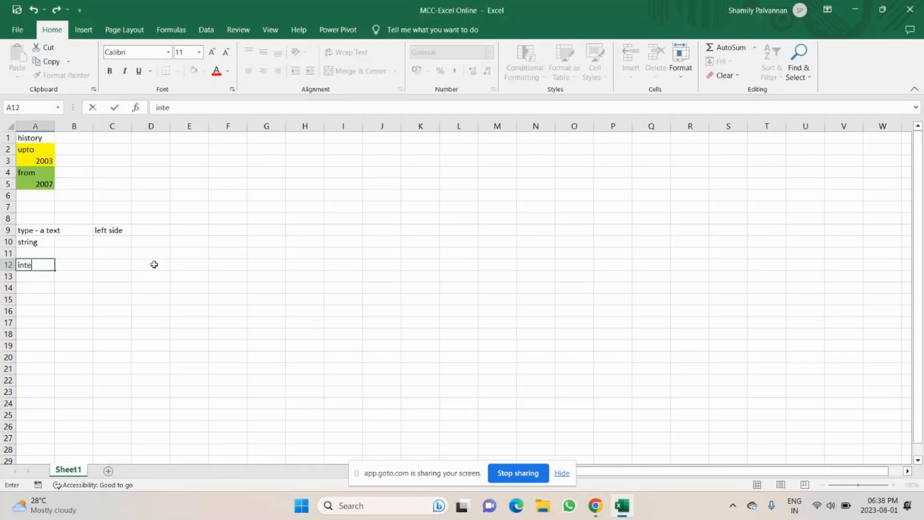
type("r")
key("BackSpace")
key("BackSpace")
key("BackSpace")
key("BackSpace")
key("BackSpace")
type("numbers")
key("Right")
key("Right")
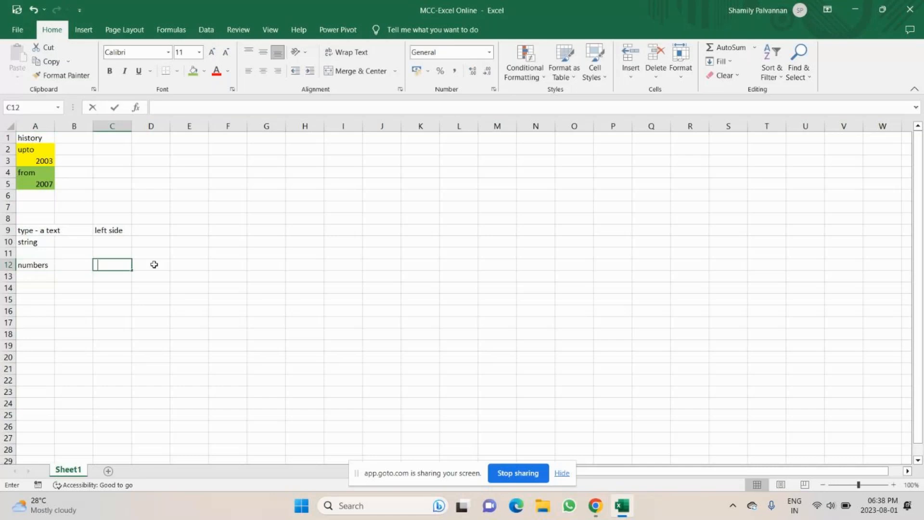
type("right")
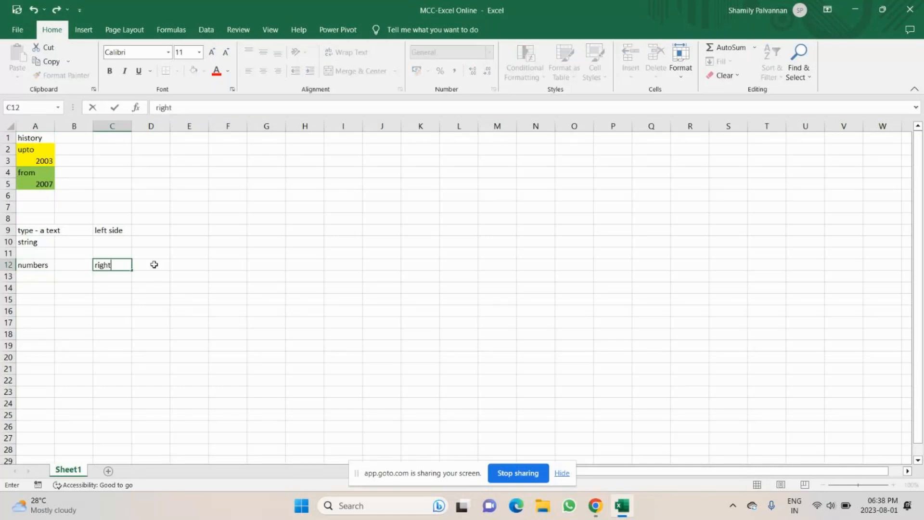
type(" side")
key("Return")
left_click(25, 150)
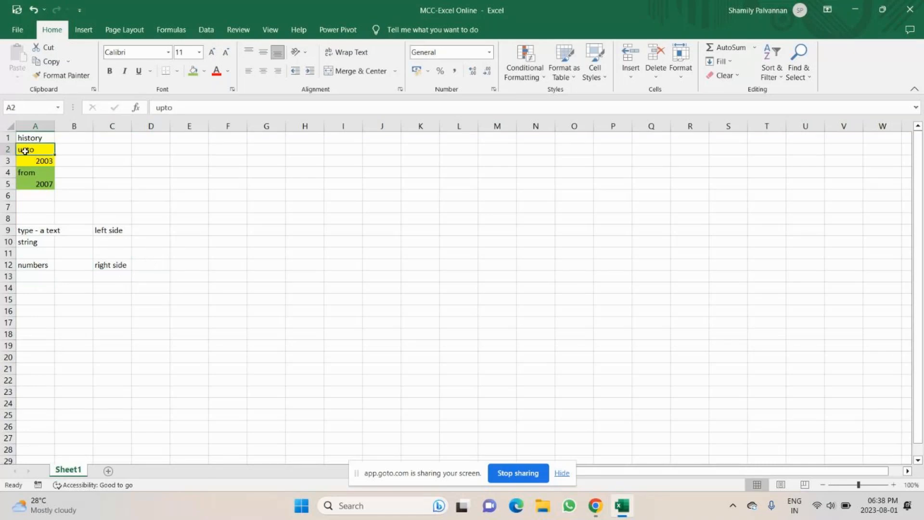
left_click_drag(28, 230, 111, 242)
Step: Enter the sample number 100 in cell A13
left_click(40, 162)
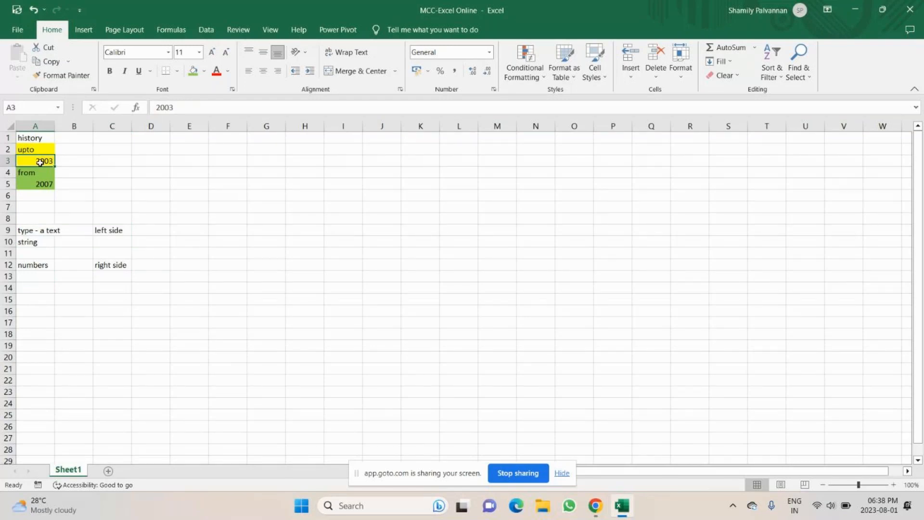
left_click(32, 278)
type("100")
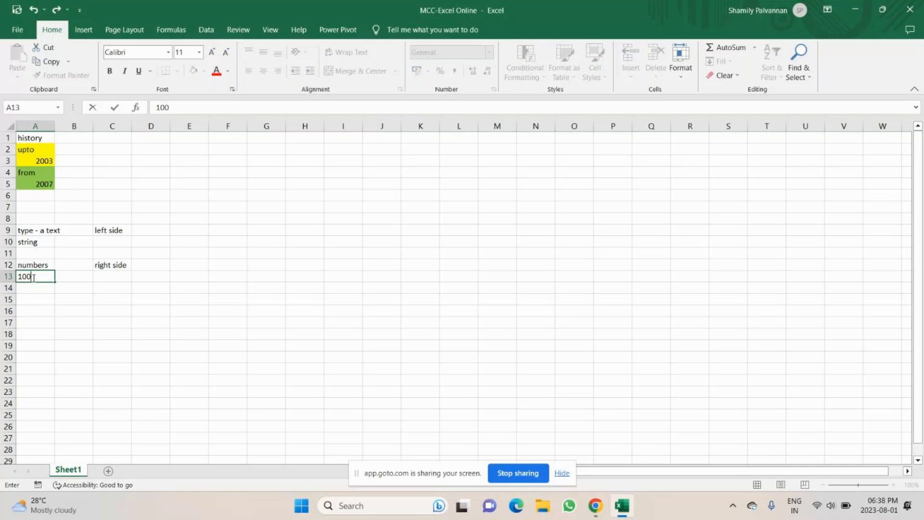
Step: Highlight the yellow and green cell pairs, then bring the GoTo meeting window forward
left_click(14, 129)
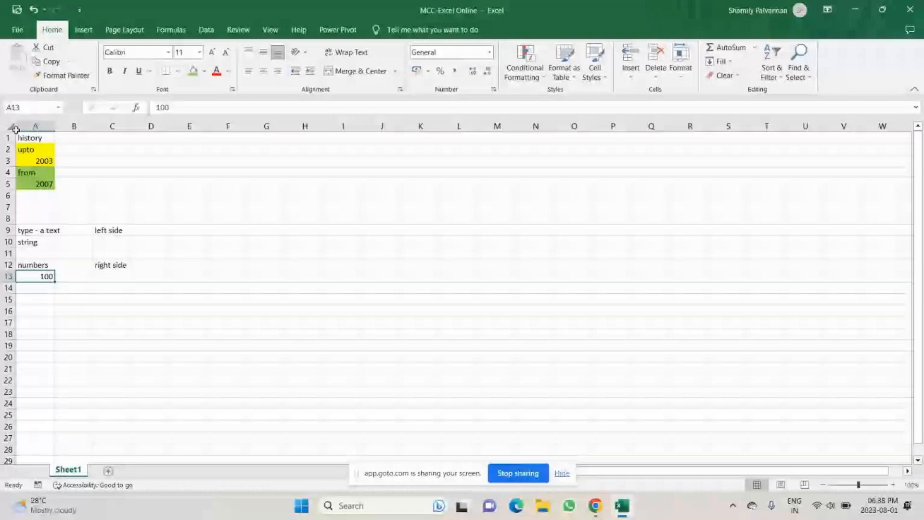
left_click_drag(37, 149, 43, 161)
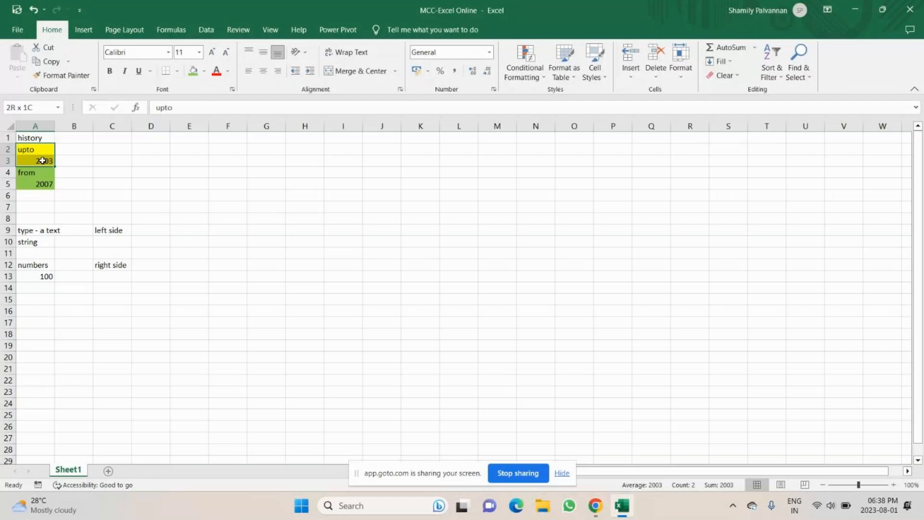
left_click_drag(39, 172, 42, 183)
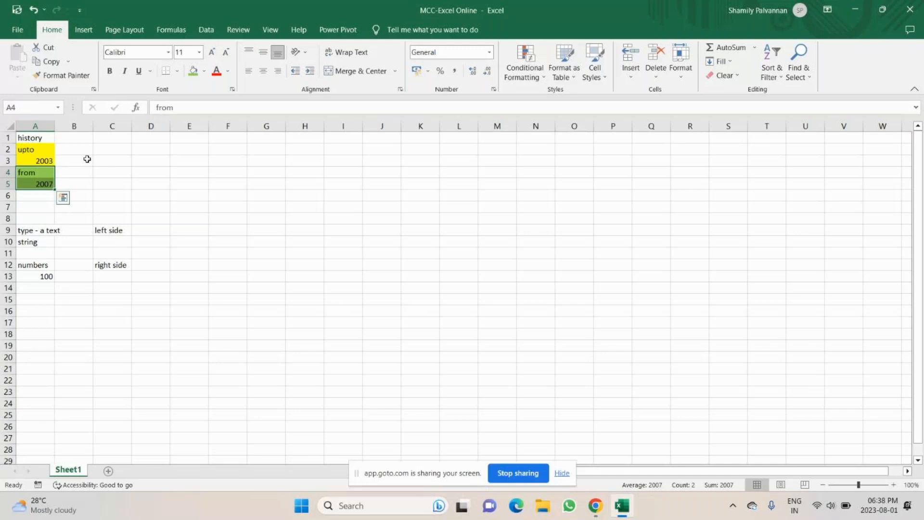
left_click(110, 149)
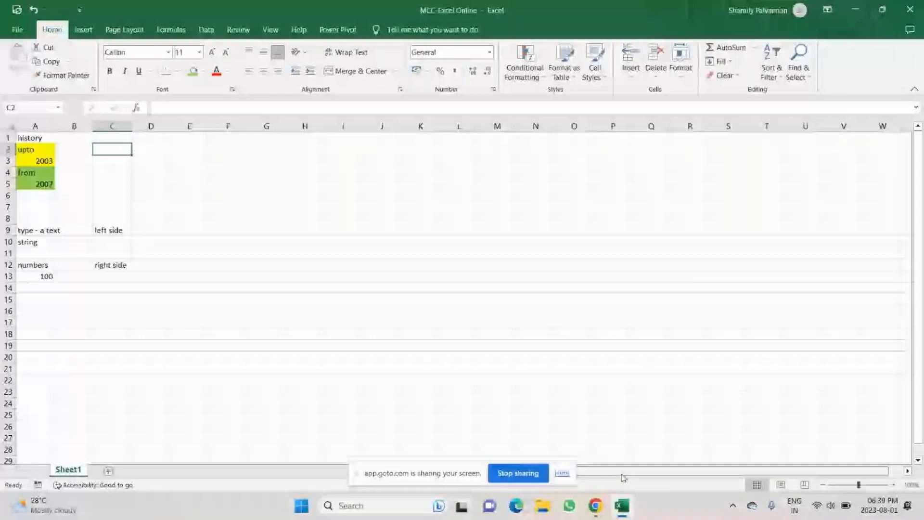
key("alt+Tab")
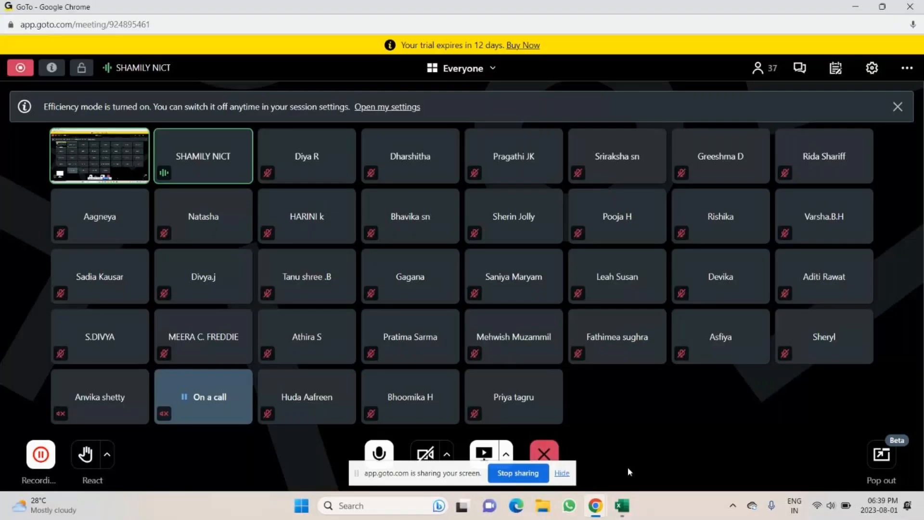
left_click(379, 454)
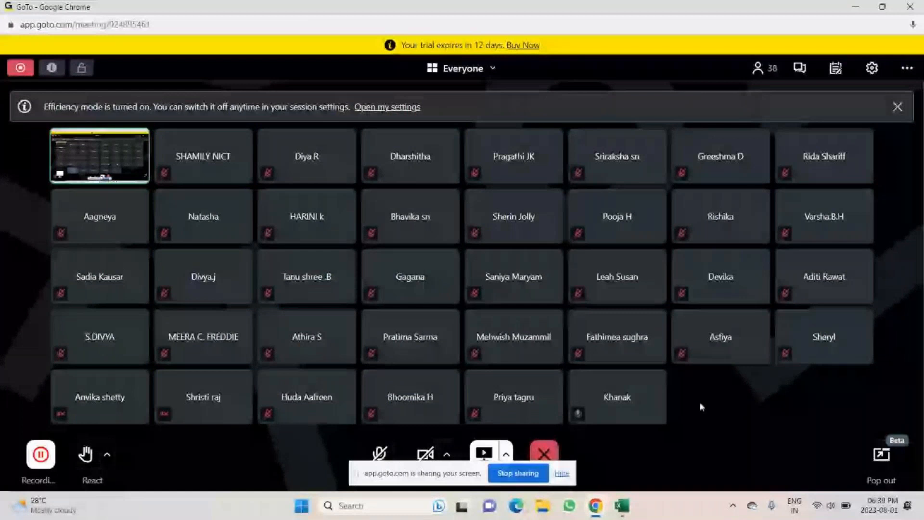
key("space")
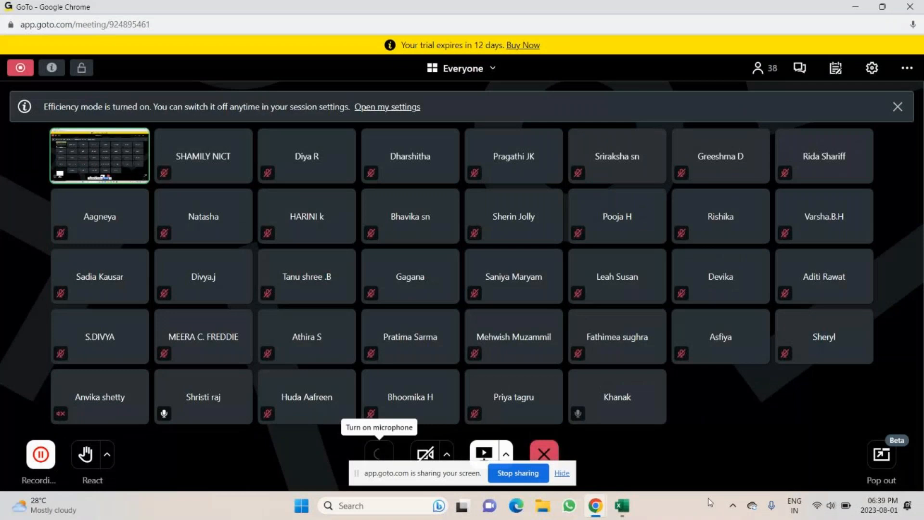
left_click(622, 505)
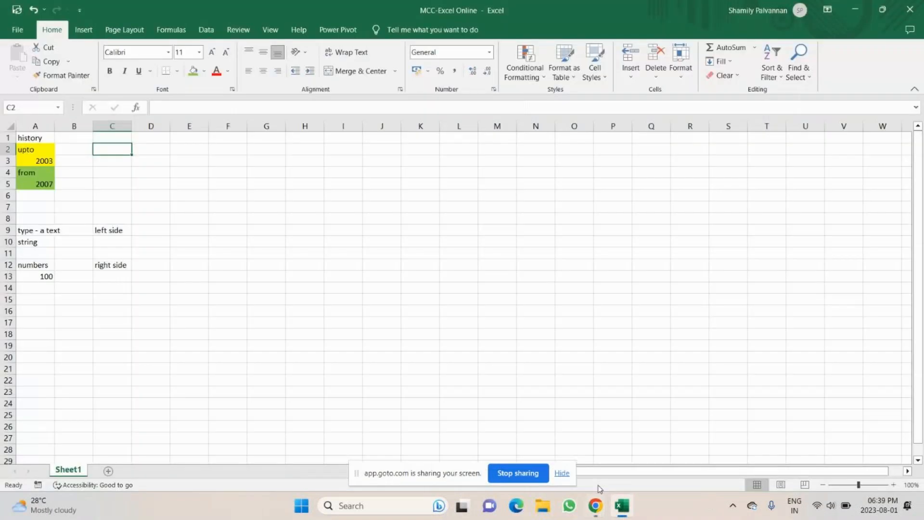
left_click(633, 474)
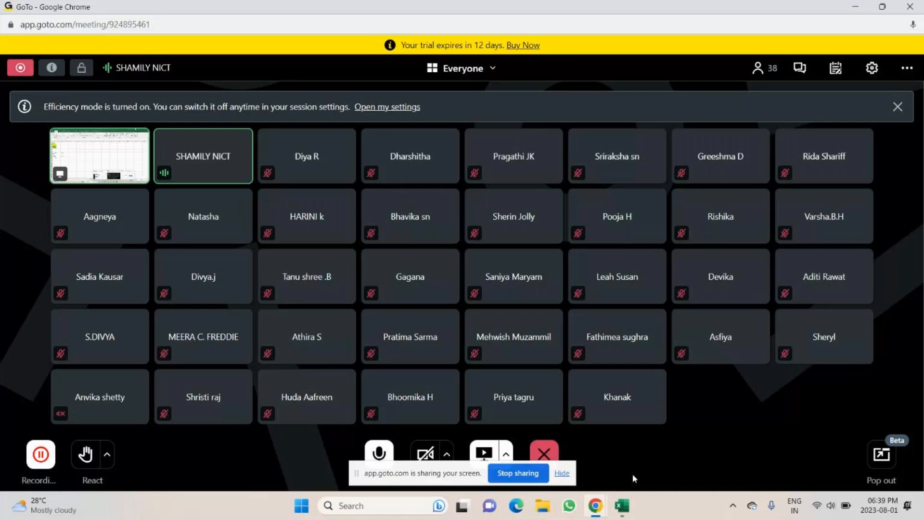
Step: Enter 'data -entry' in C2 and 'save' in E2, then minimise Excel to the desktop
left_click(622, 506)
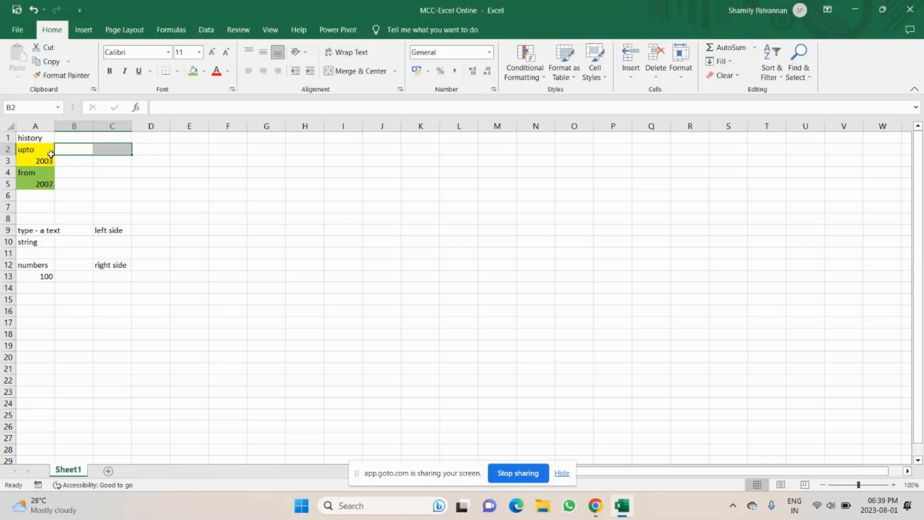
left_click(112, 149)
type("data")
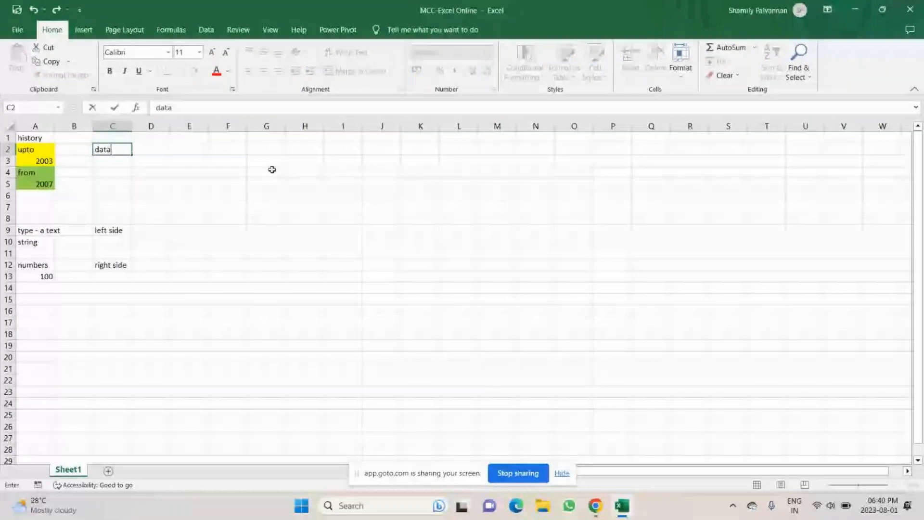
type(" -entry")
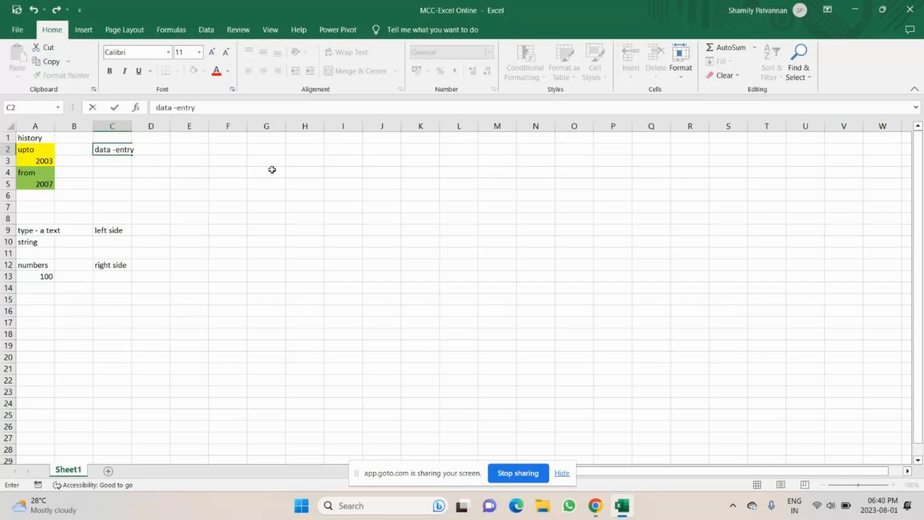
key("Tab")
key("Tab")
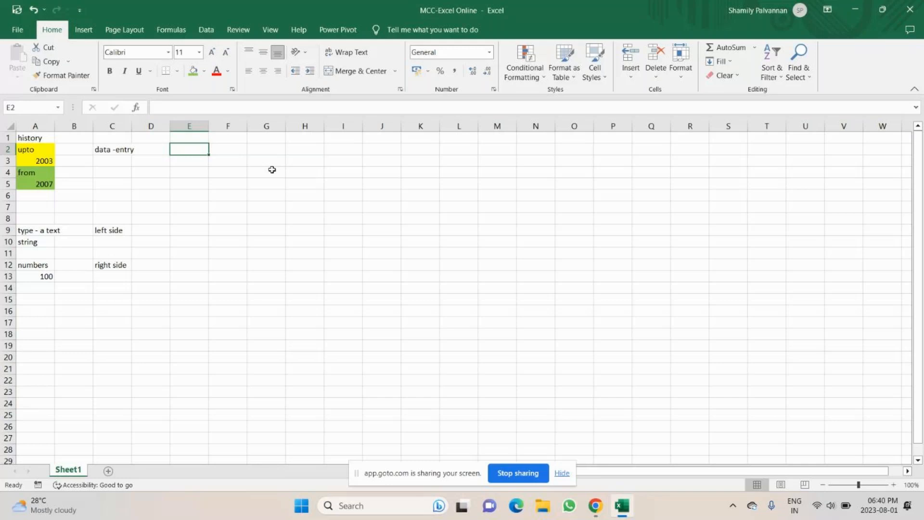
type("save")
key("Tab")
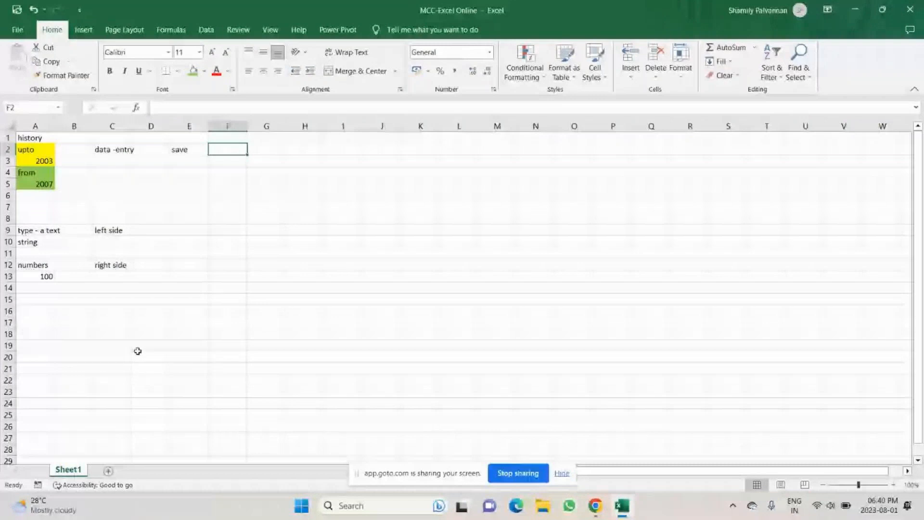
key("super+d")
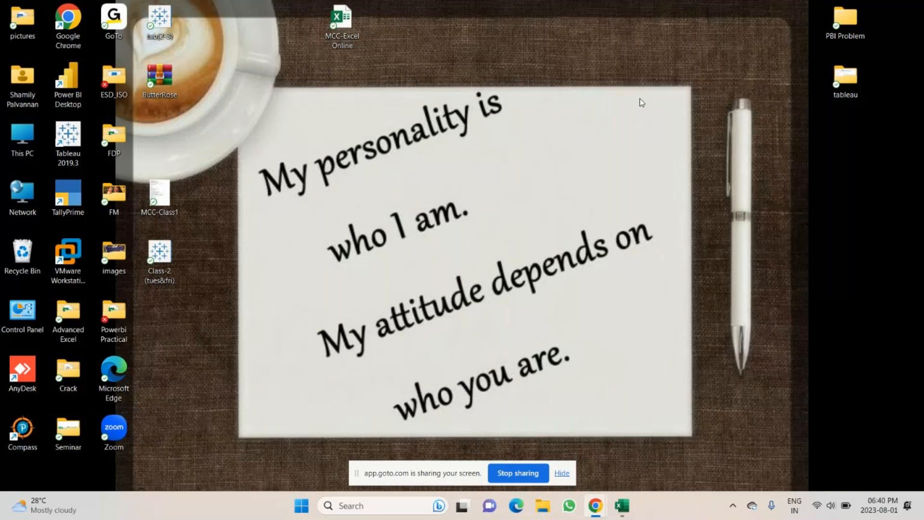
Step: Restore the minimised Excel window with Windows+D
key("super+d")
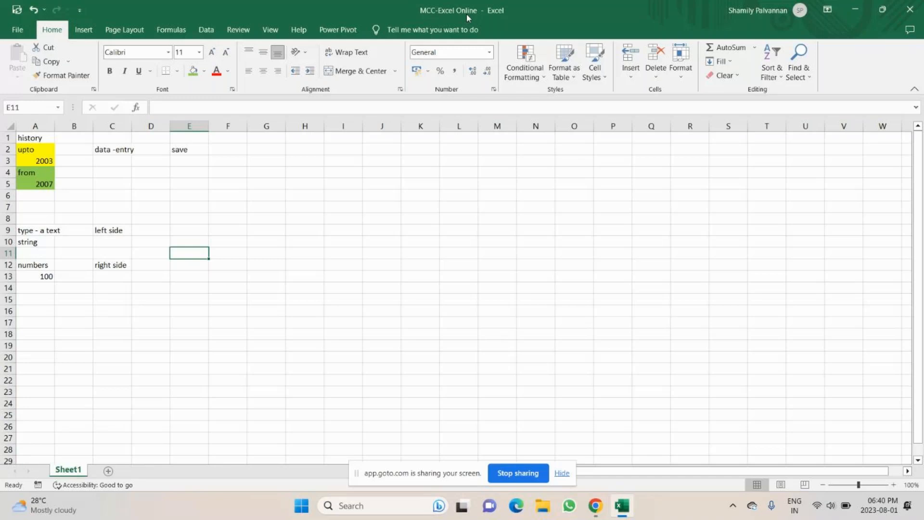
Step: Enter the file name 'Student list.xls' in cell G2
left_click_drag(266, 149, 358, 273)
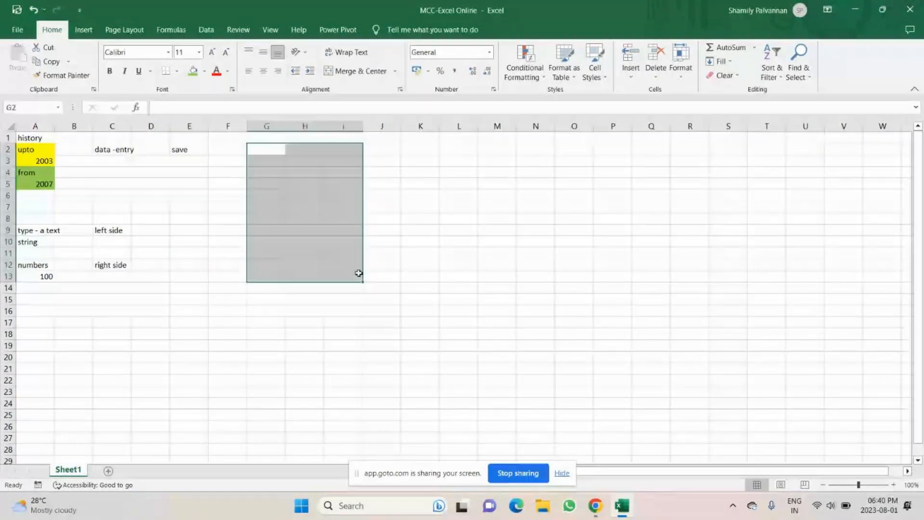
left_click(284, 153)
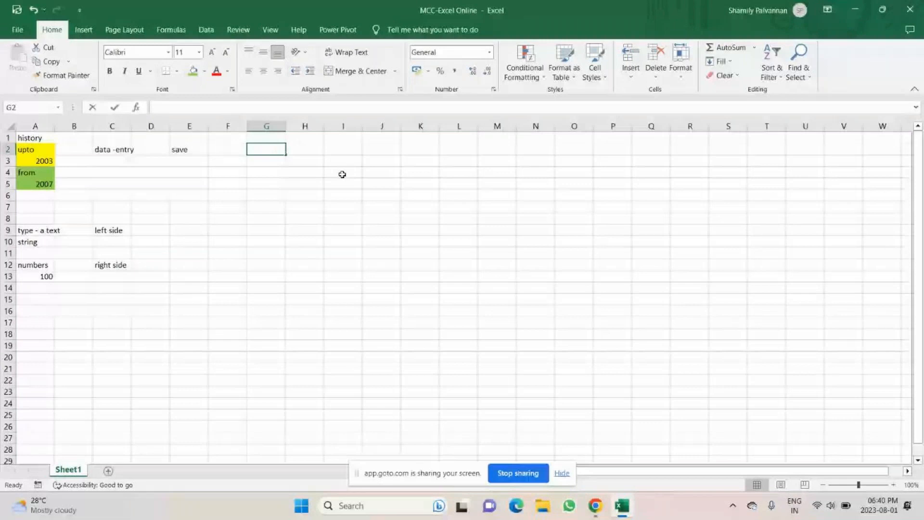
type("Student")
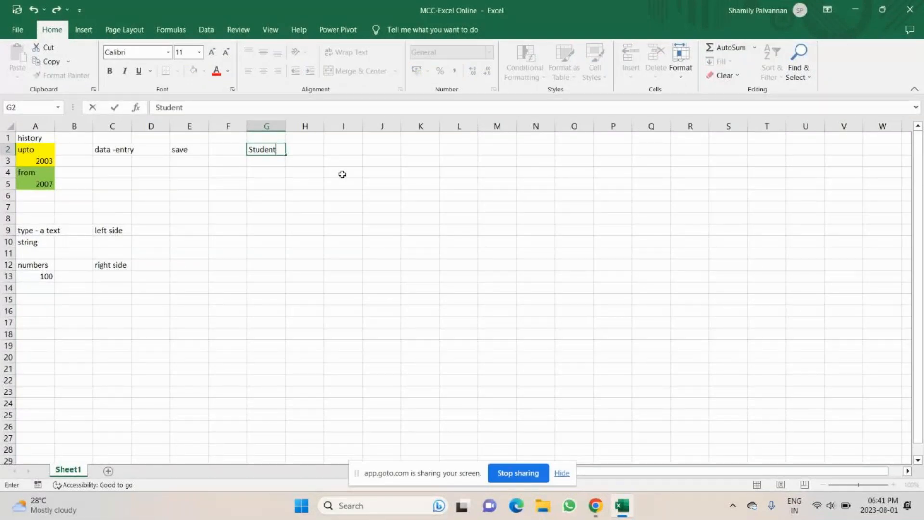
type(" list .xls")
left_click(342, 174)
left_click(265, 146)
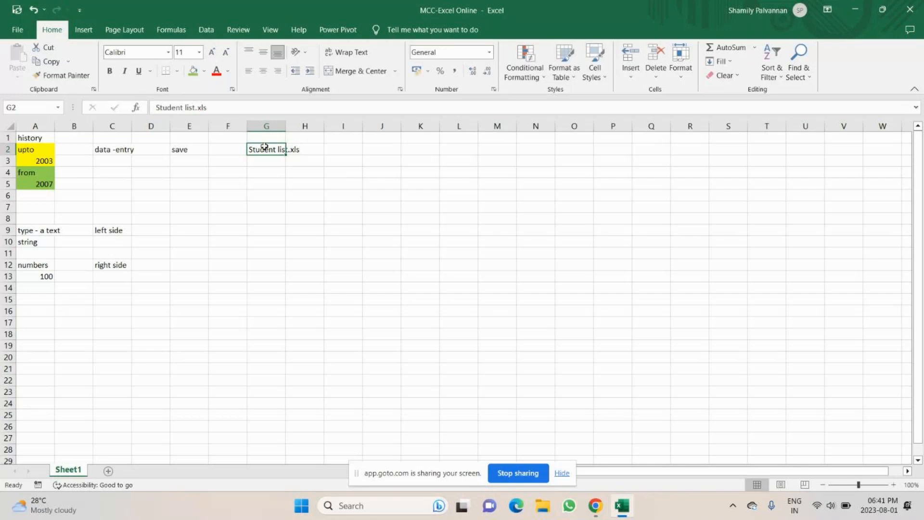
Step: Enter the file name 'Student list.xlsx' in cell G5
left_click(263, 181)
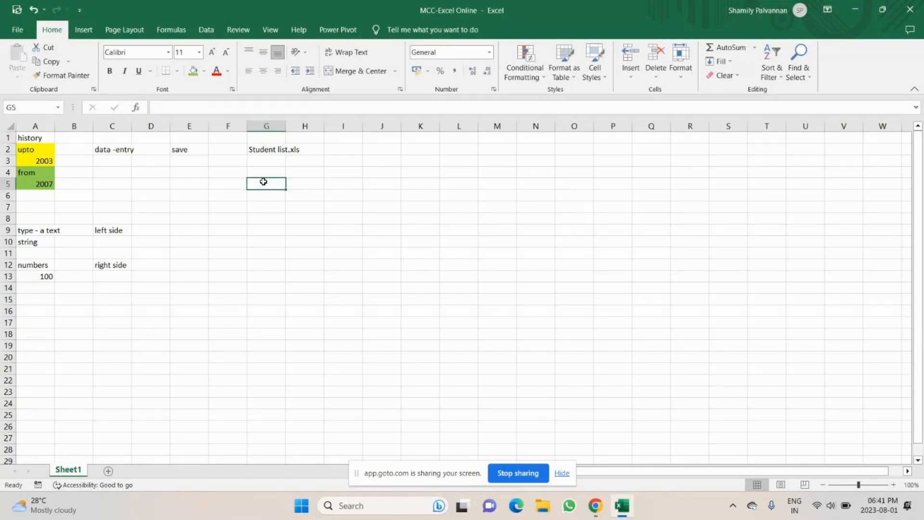
type("Studen")
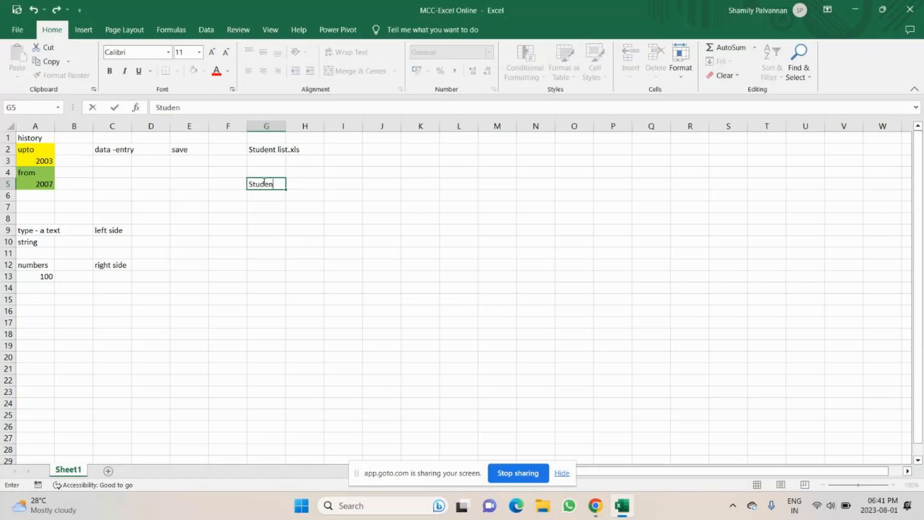
type("t")
type(" list.lx")
key("BackSpace")
key("BackSpace")
type("xlsx")
left_click(288, 147)
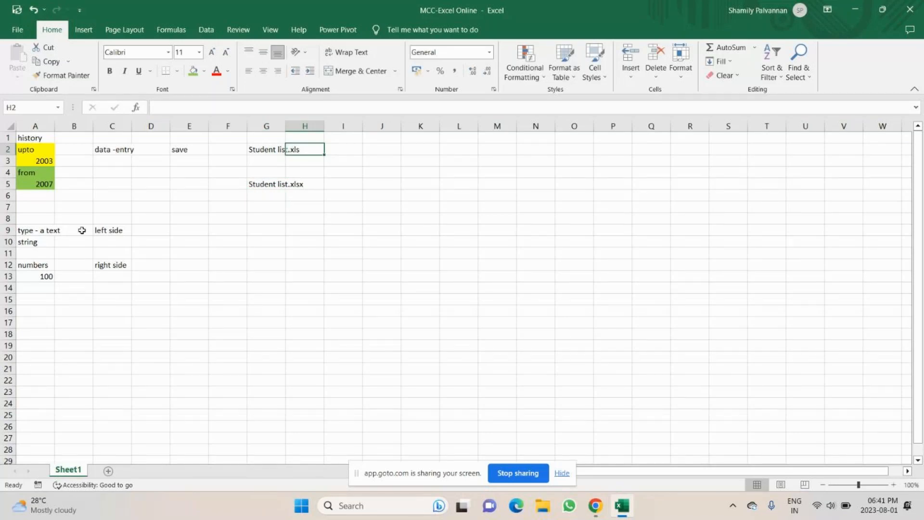
Step: Label A7 'XLS' and C7 'Excel Spreedsheet'
left_click(48, 207)
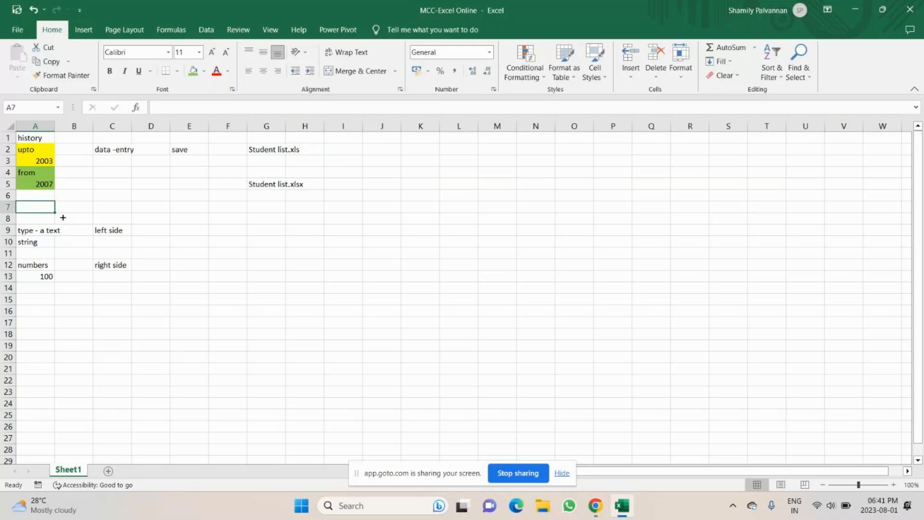
type("XLS")
key("Tab")
key("Tab")
type("E")
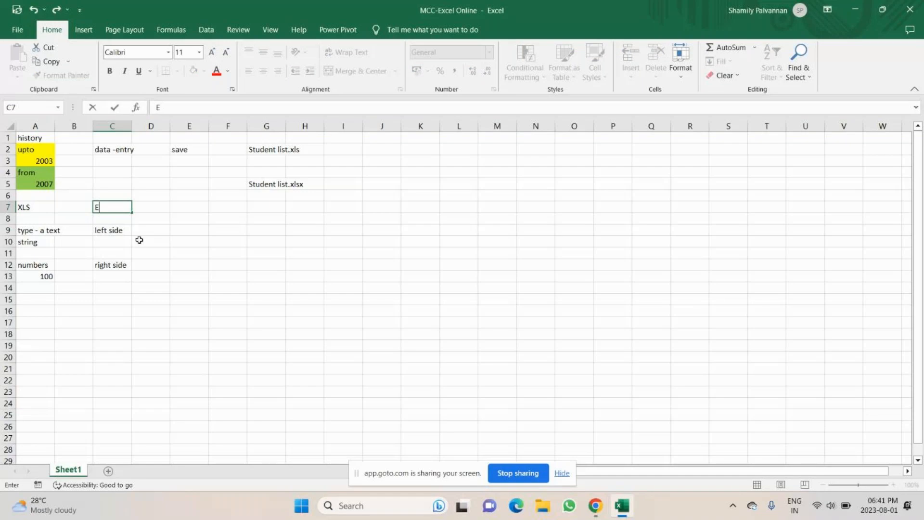
type("xcel Spreeds")
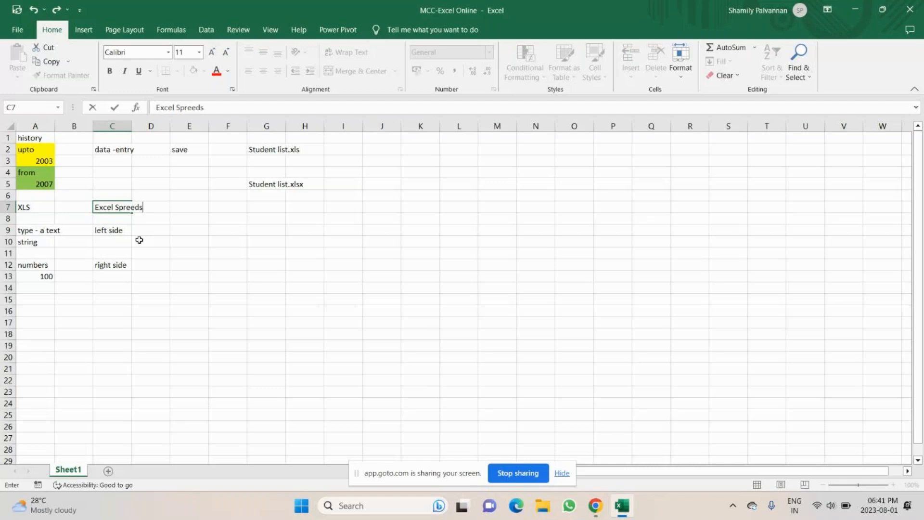
type("heet")
left_click(262, 150)
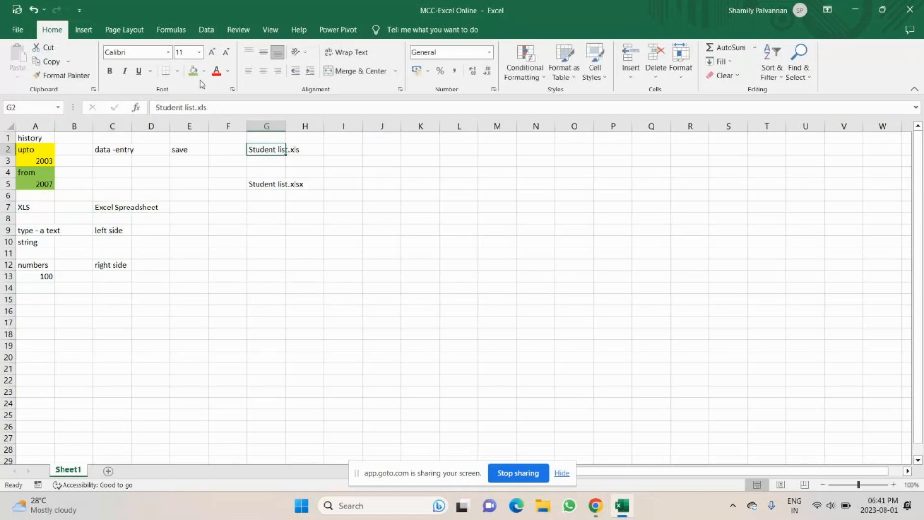
Step: Fill Student list.xls yellow, widen column G, and fill Student list.xlsx green
left_click(204, 71)
left_click(226, 162)
left_click_drag(286, 127, 311, 128)
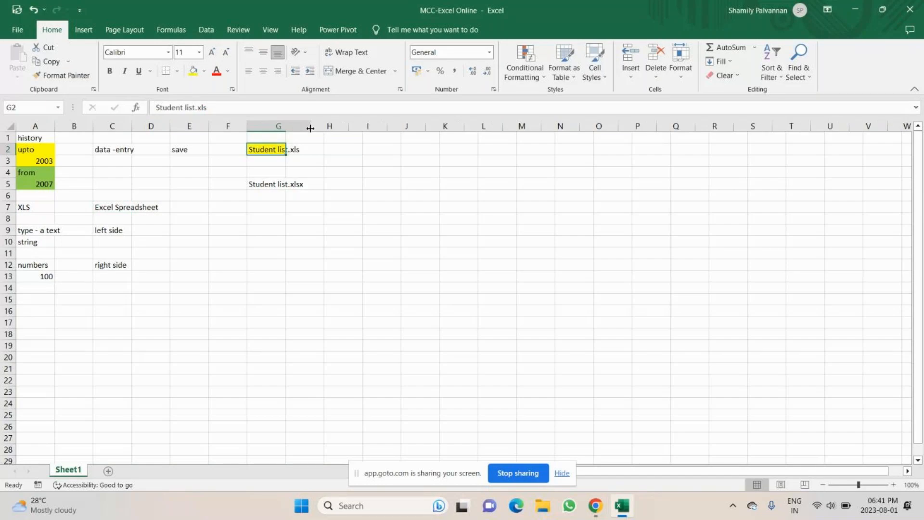
left_click(272, 186)
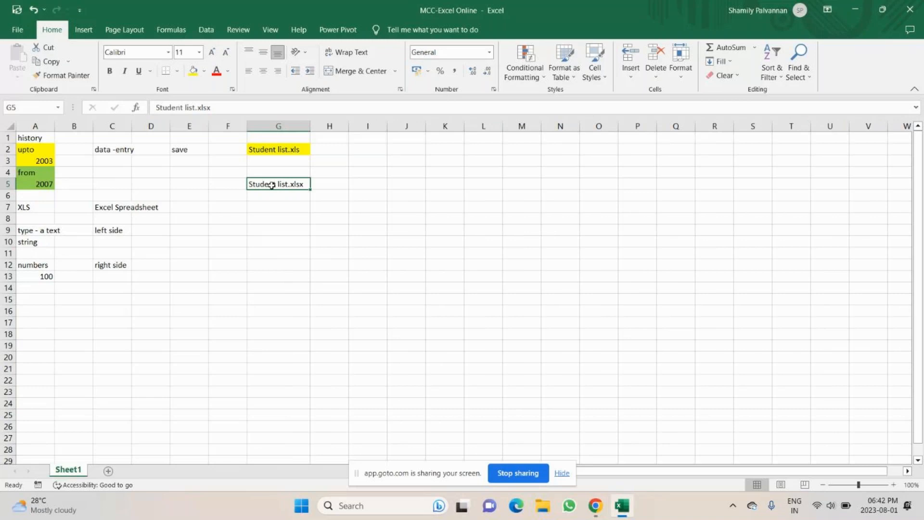
left_click(268, 226)
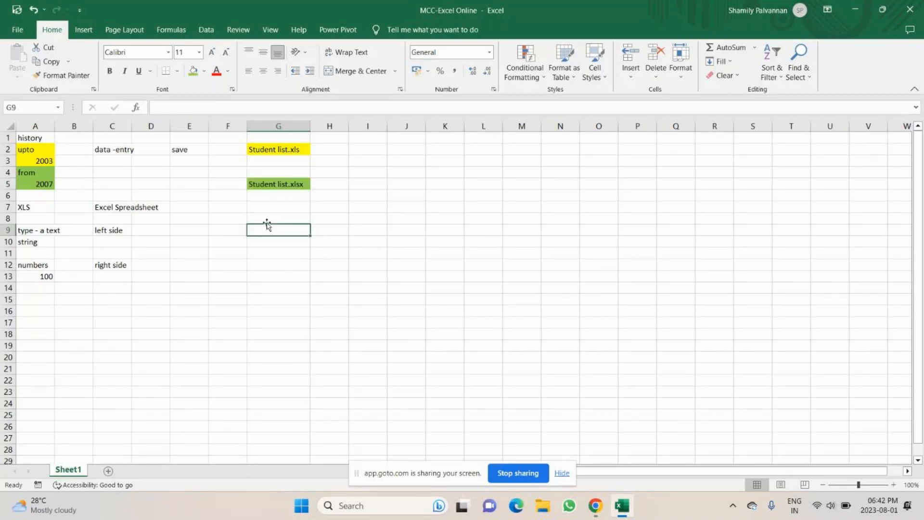
key("Up")
key("Up")
key("Up")
key("Up")
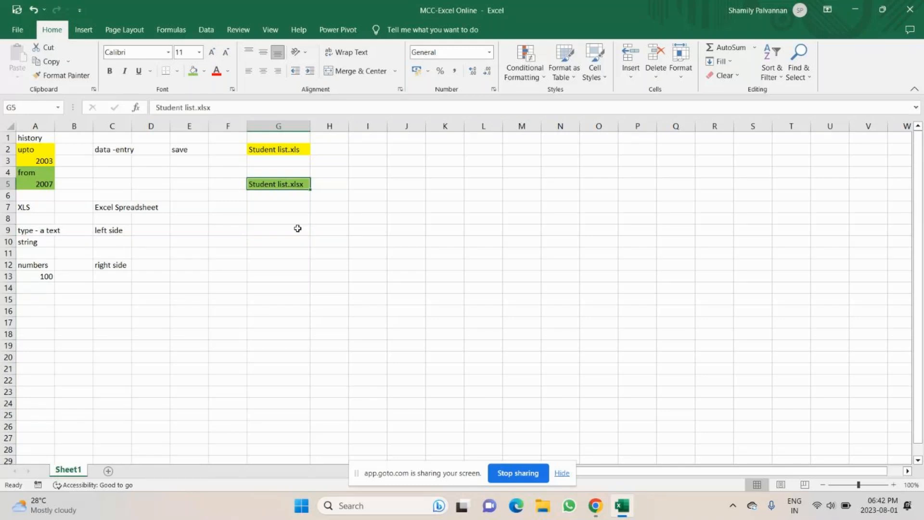
Step: Label A8 'XLSX' with the note 'X- eXtensively Markup language' in C8
left_click(42, 219)
type("XLS")
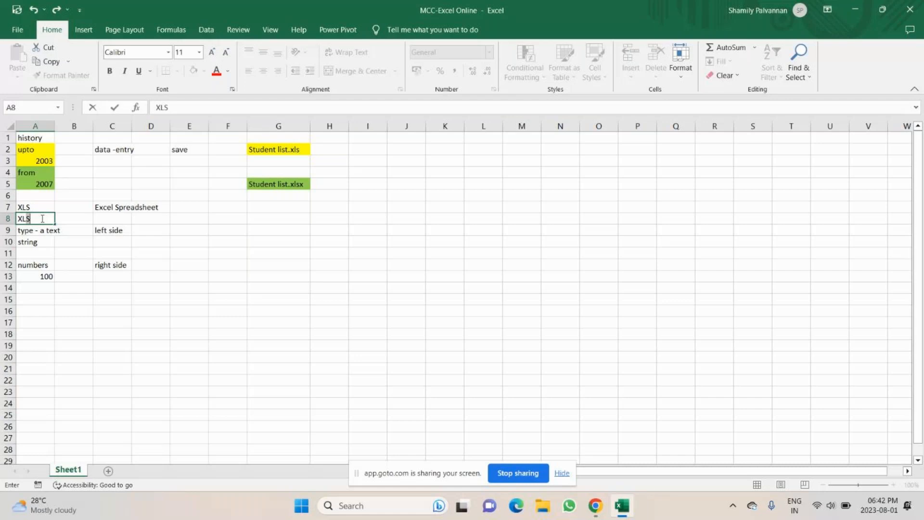
type("X")
key("Tab")
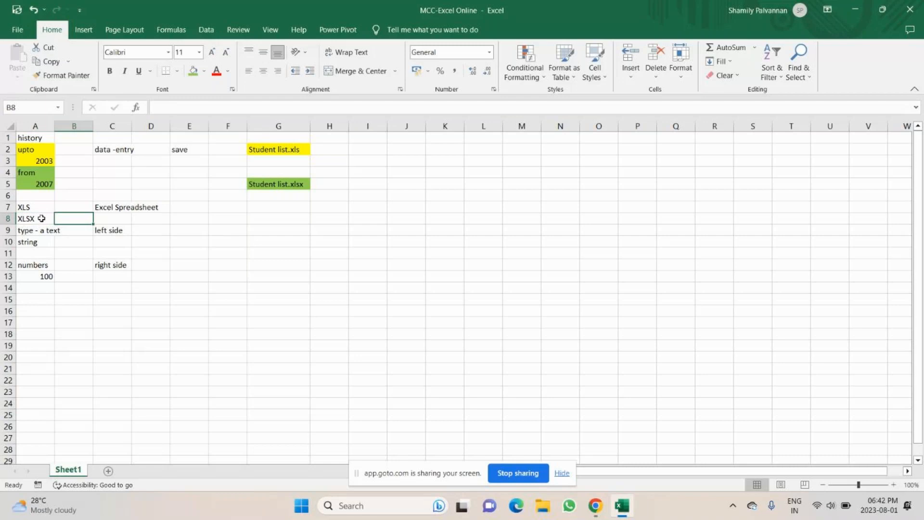
key("Tab")
type("X-")
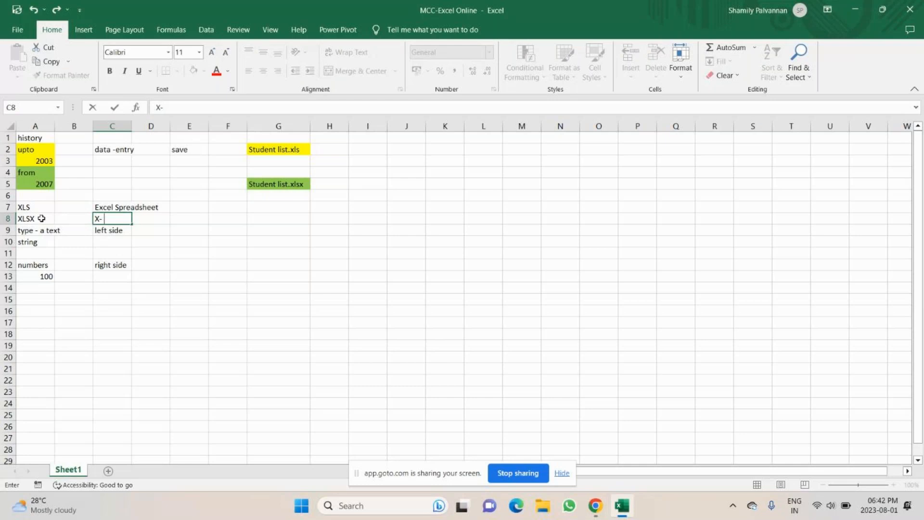
type(" eXtensively")
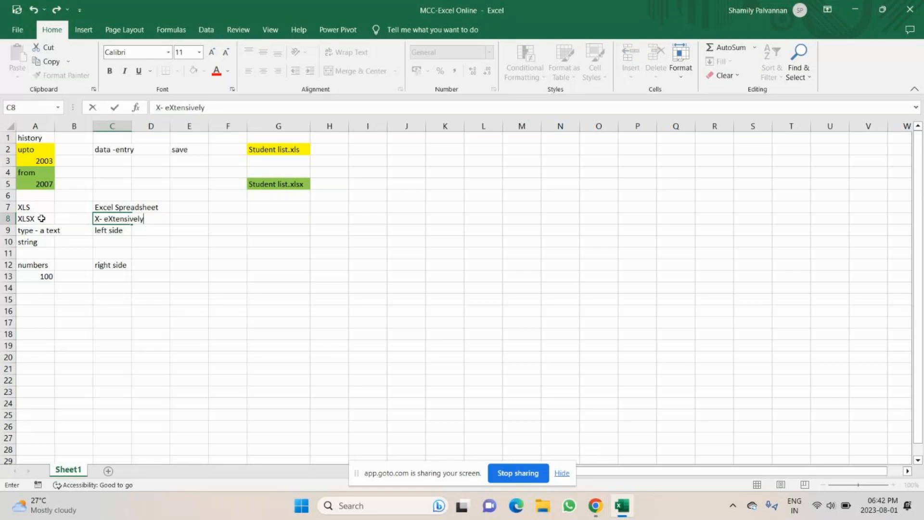
type(" Markup lan")
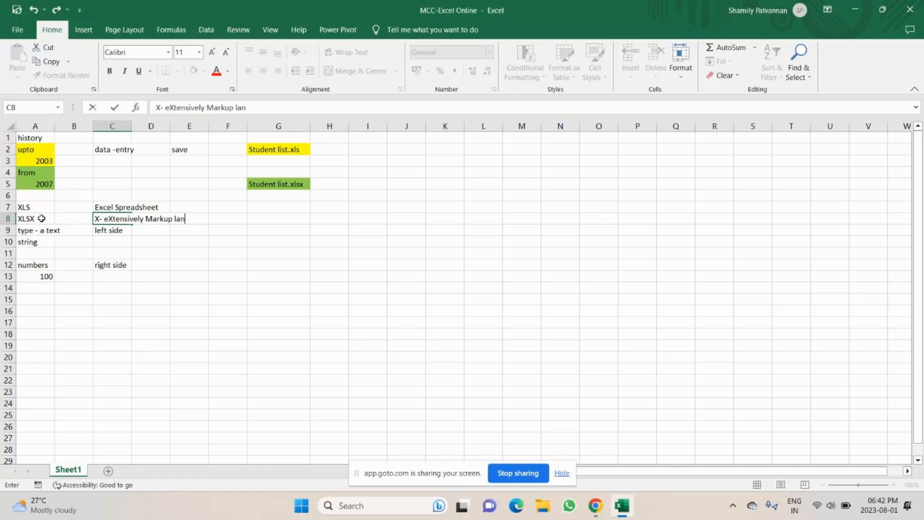
type("guage")
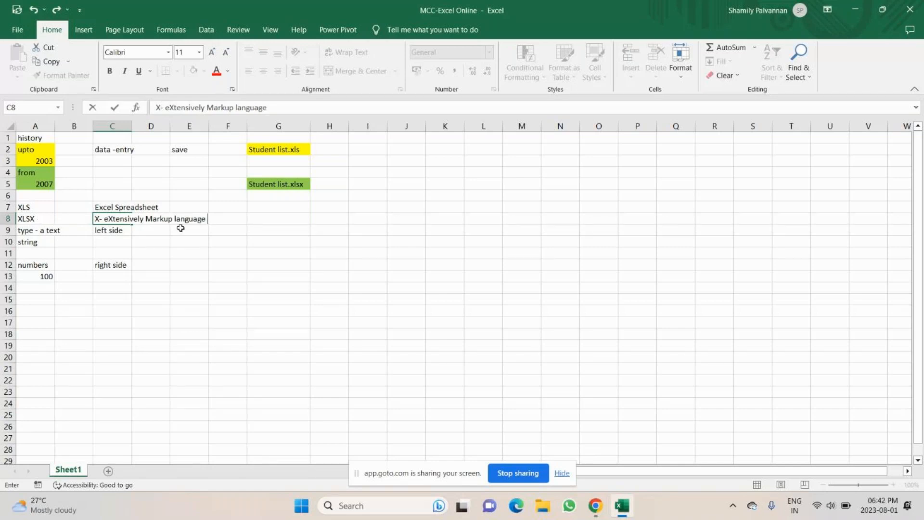
key("End")
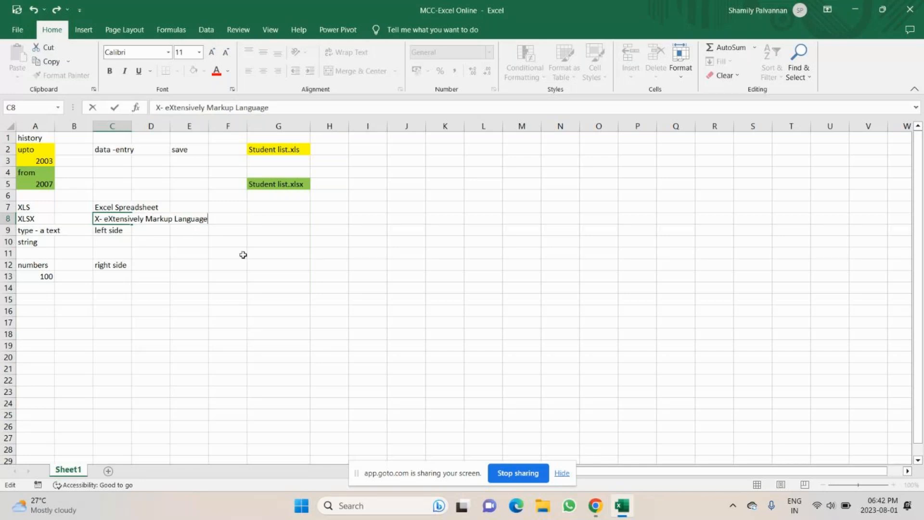
key("Escape")
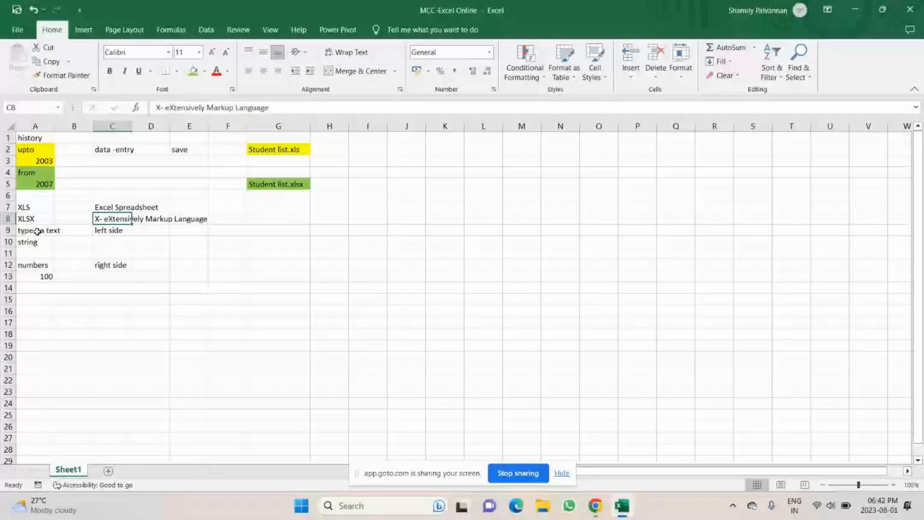
left_click(279, 147)
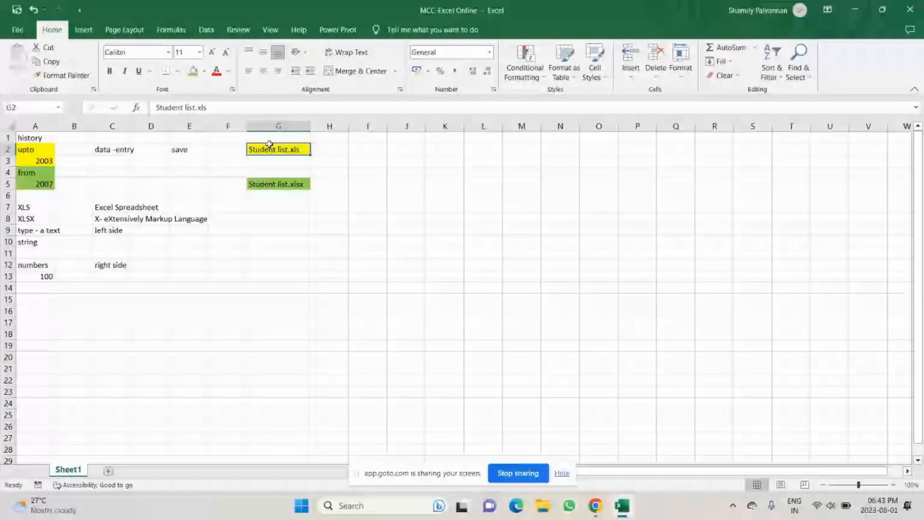
Step: Create a 'student list' Excel worksheet on the desktop and move it into the top icon row
key("super+d")
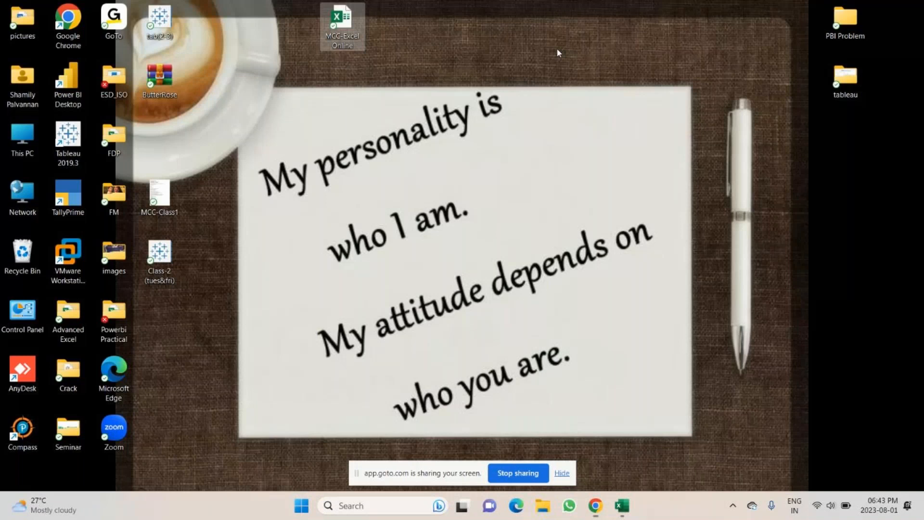
right_click(557, 52)
mouse_move(626, 144)
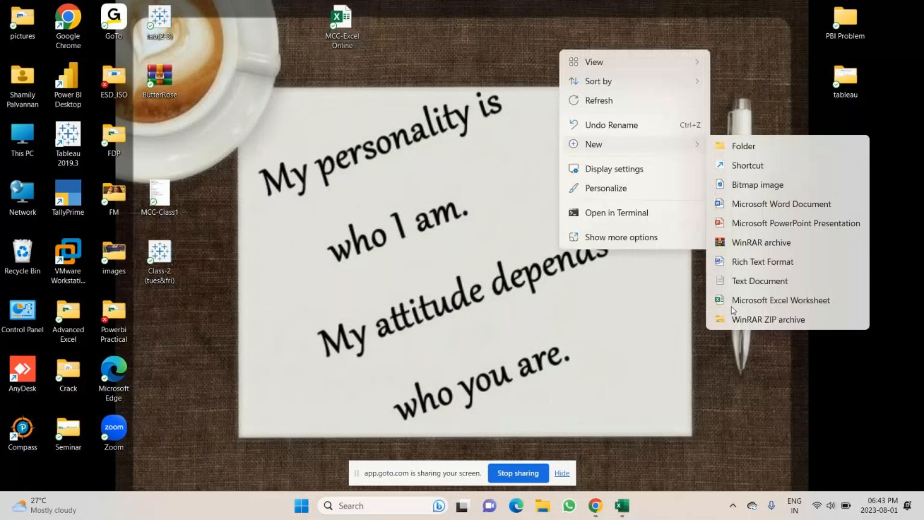
left_click(732, 304)
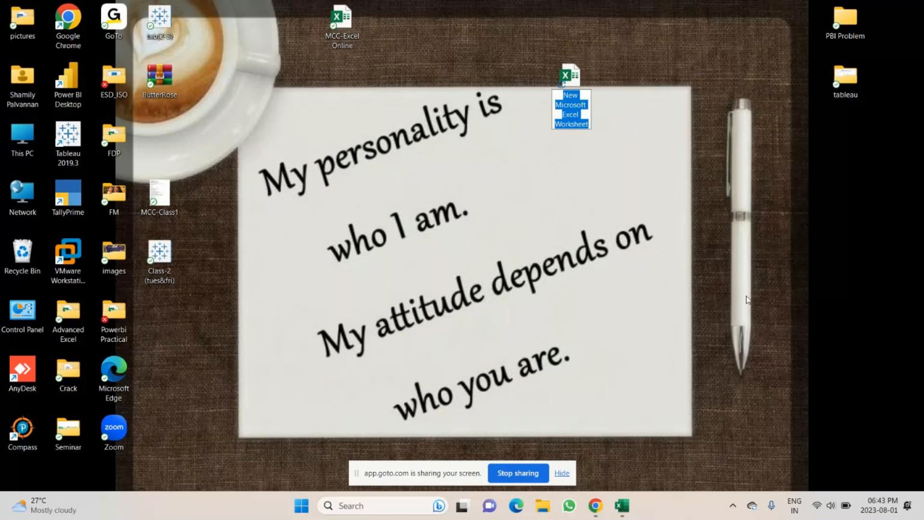
type("student list")
key("Return")
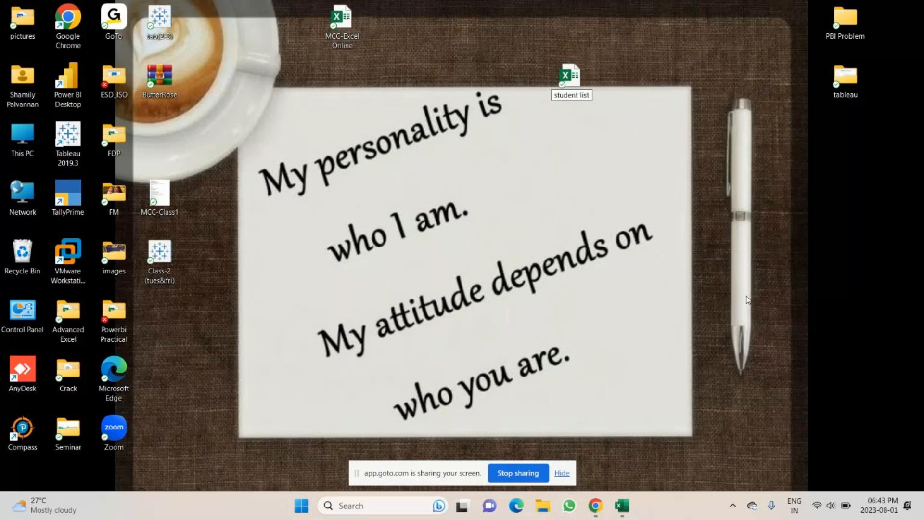
key("Return")
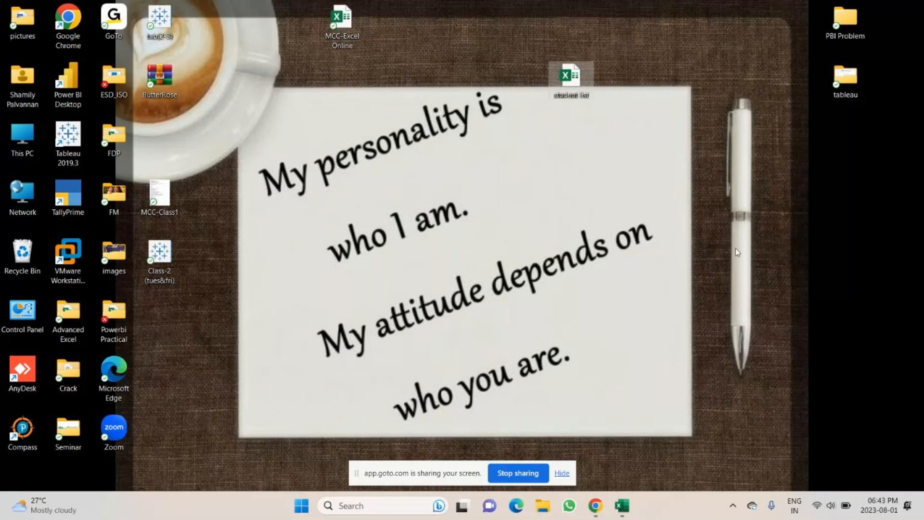
left_click_drag(574, 68, 574, 9)
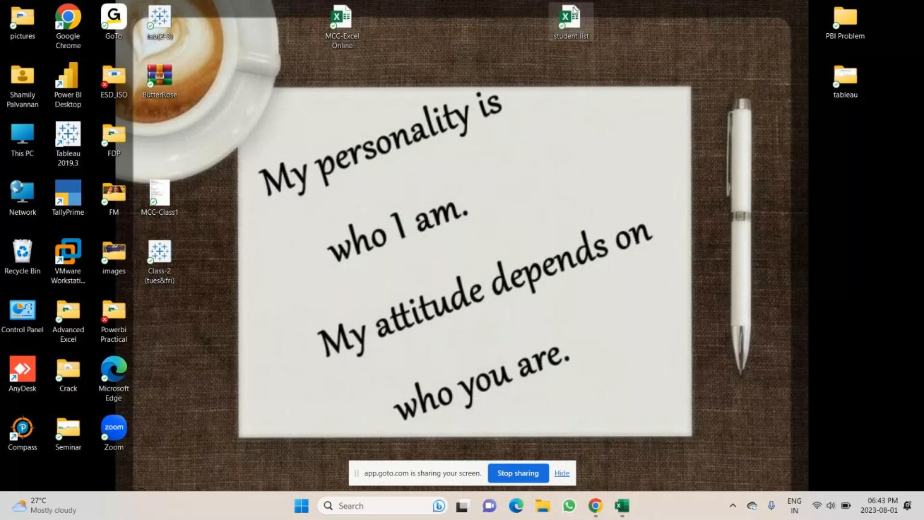
Step: Back in Excel, enter 'mail' in J2 and 'another person' in K2
left_click(621, 505)
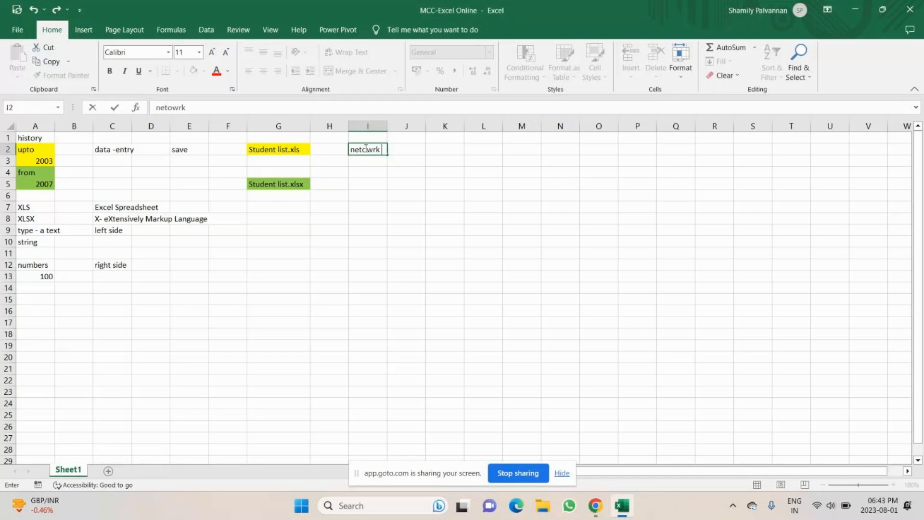
key("Tab")
type("mail")
key("Tab")
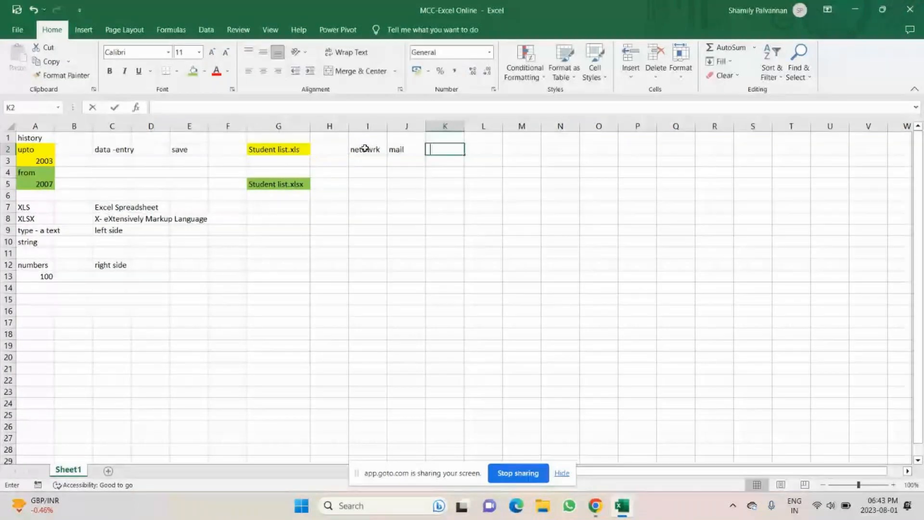
type("another pers")
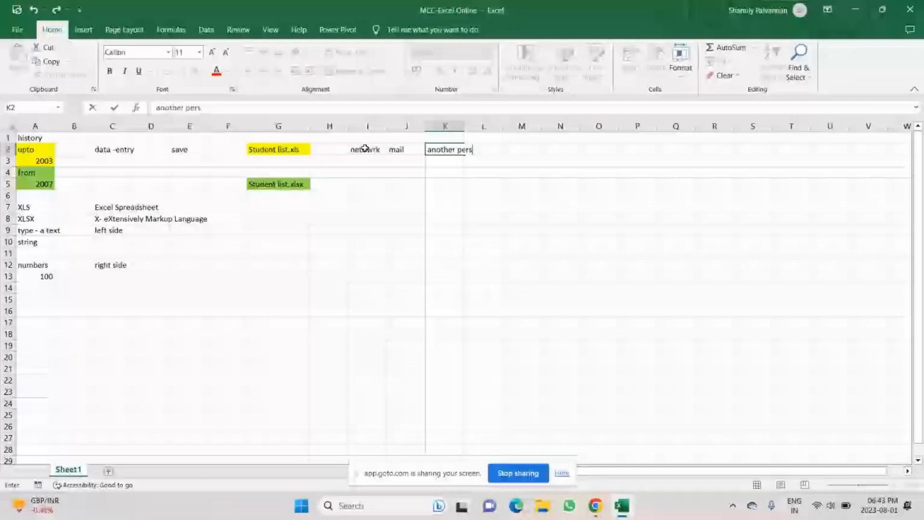
type("on")
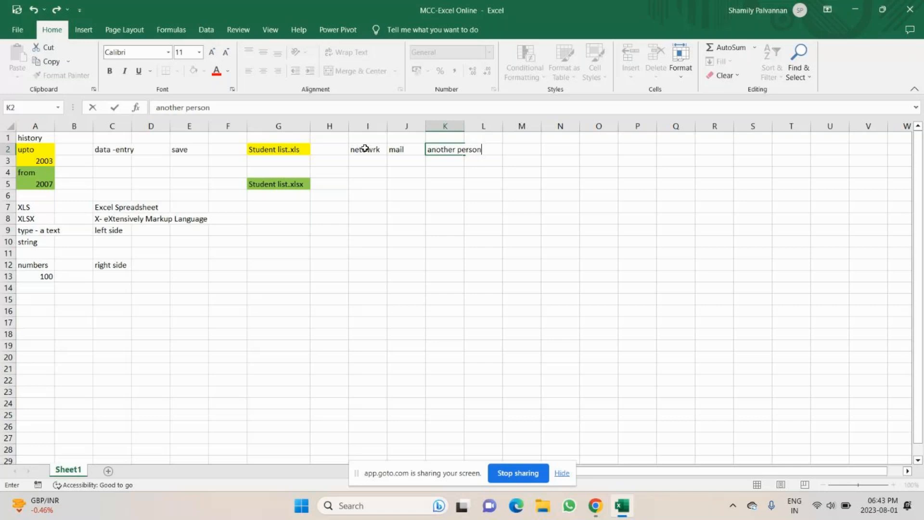
Step: Correct I2 to read 'Network', discard the stray J8 entry and select G2
left_click(365, 149)
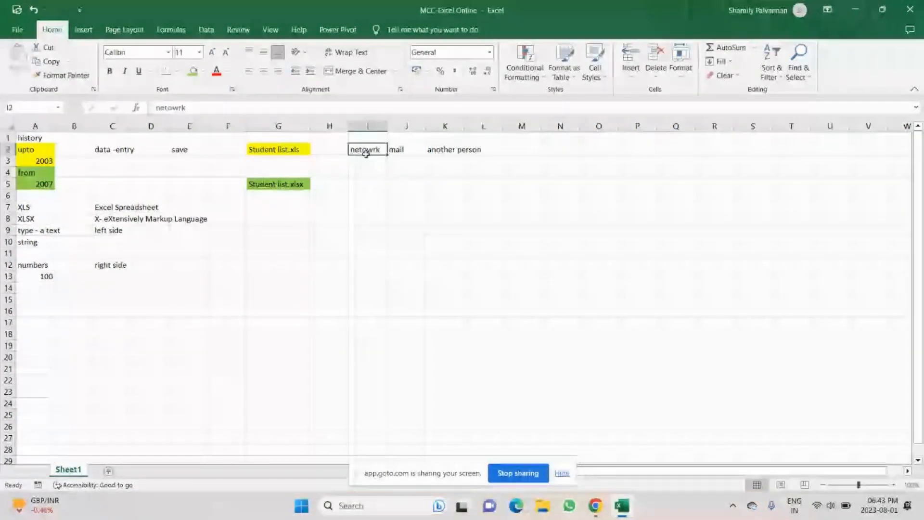
type("Netowor")
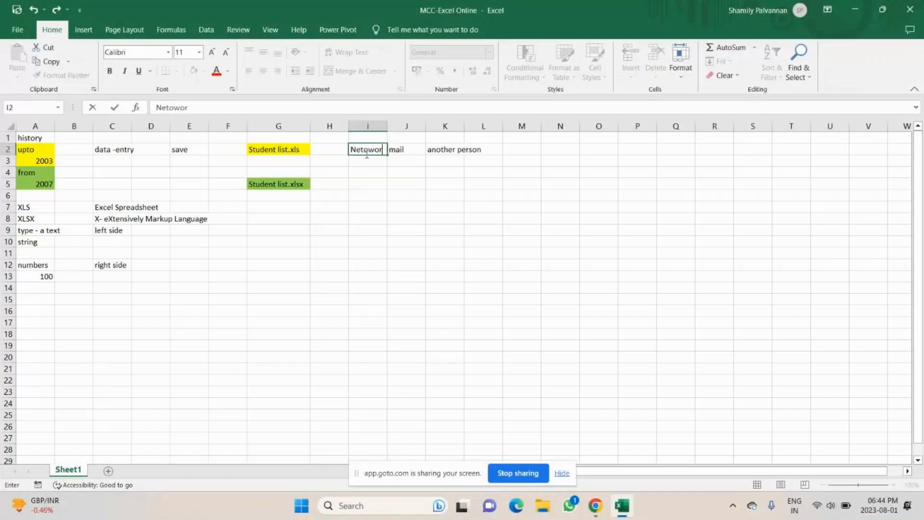
key("BackSpace")
type("rk")
key("Tab")
type("mail")
left_click(399, 218)
type("USr")
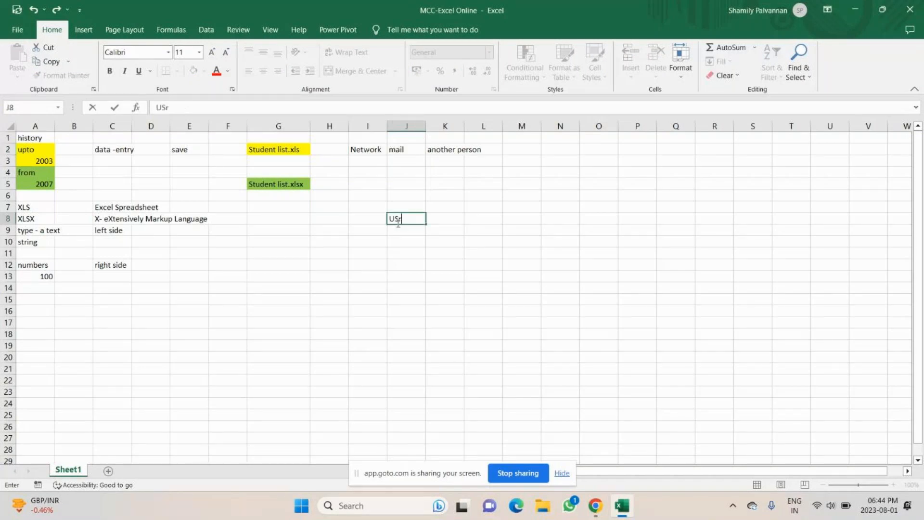
key("BackSpace")
key("BackSpace")
key("Escape")
left_click(279, 153)
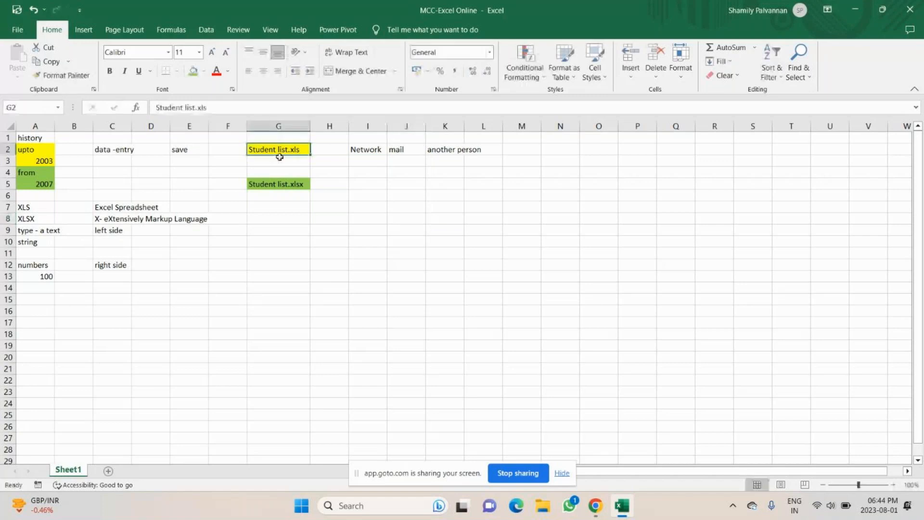
Step: Enter 'User A' in G3, 'User B' in I3 and 'Excel - Microsoft' in J3
double_click(285, 164)
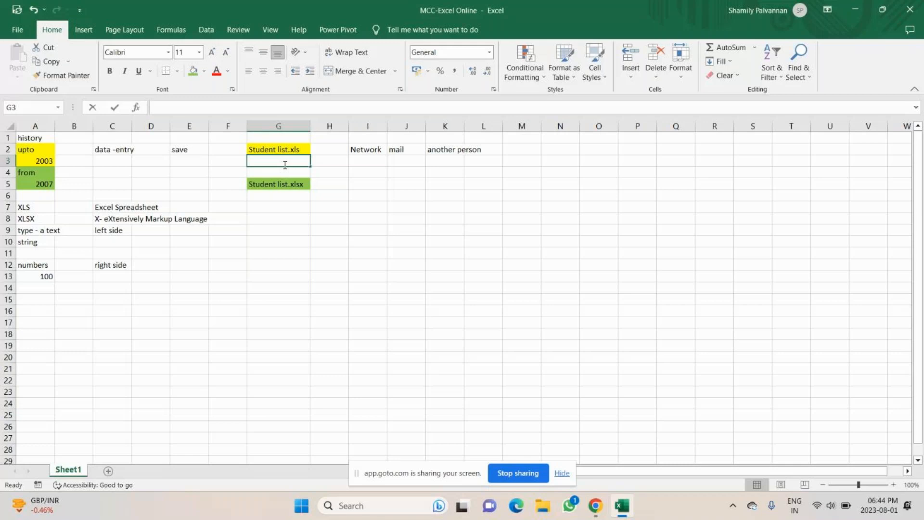
type("User")
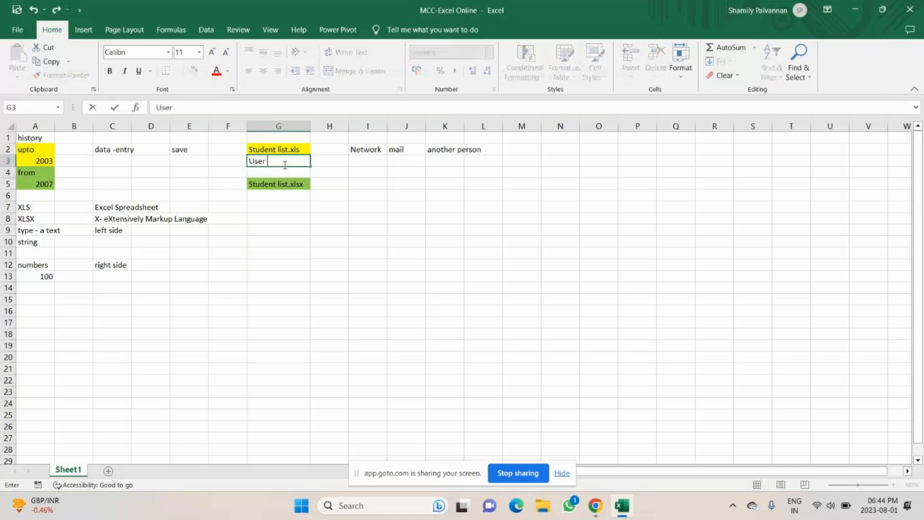
key("End")
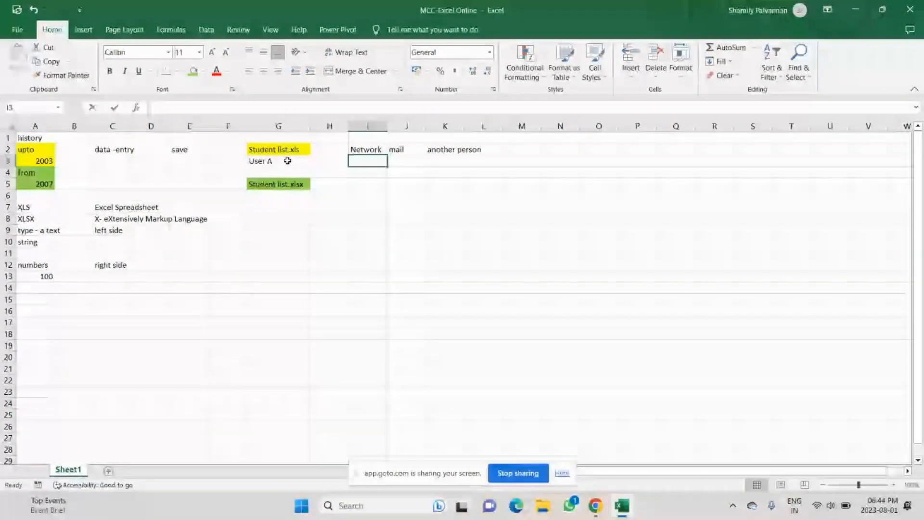
type("Use")
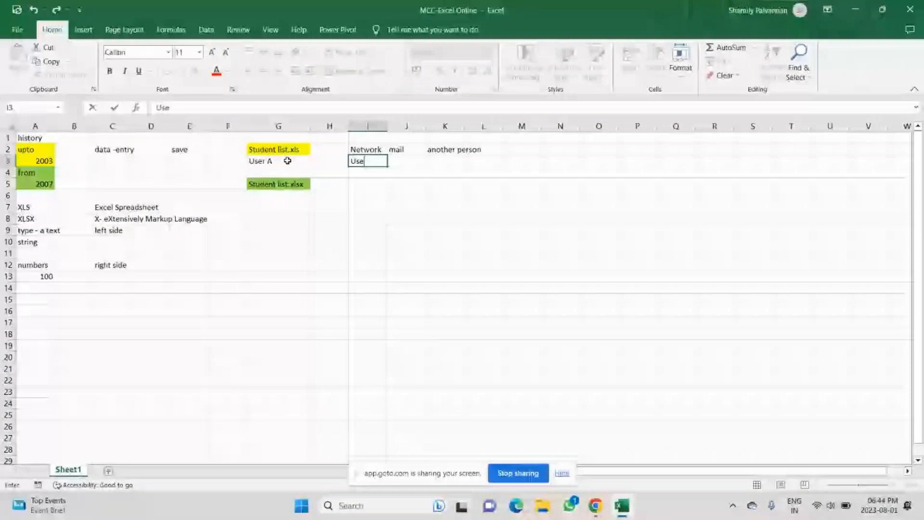
type("r B")
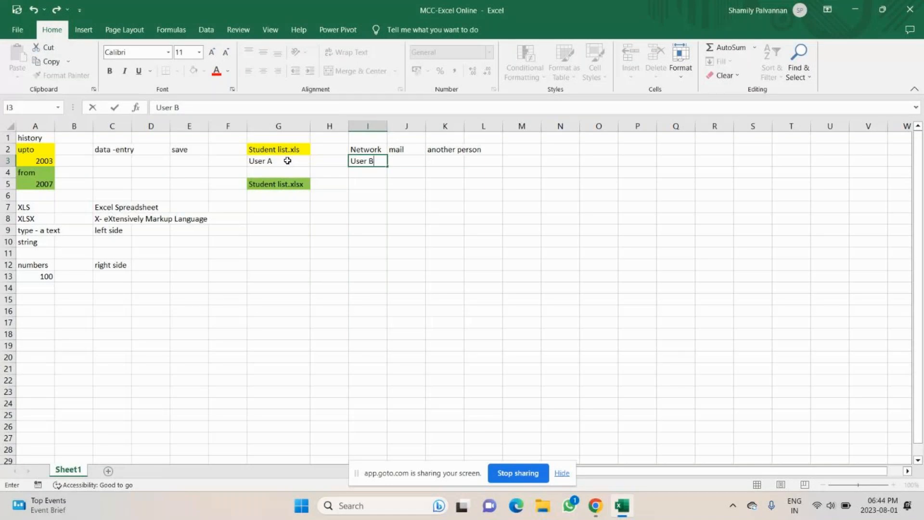
left_click(367, 159)
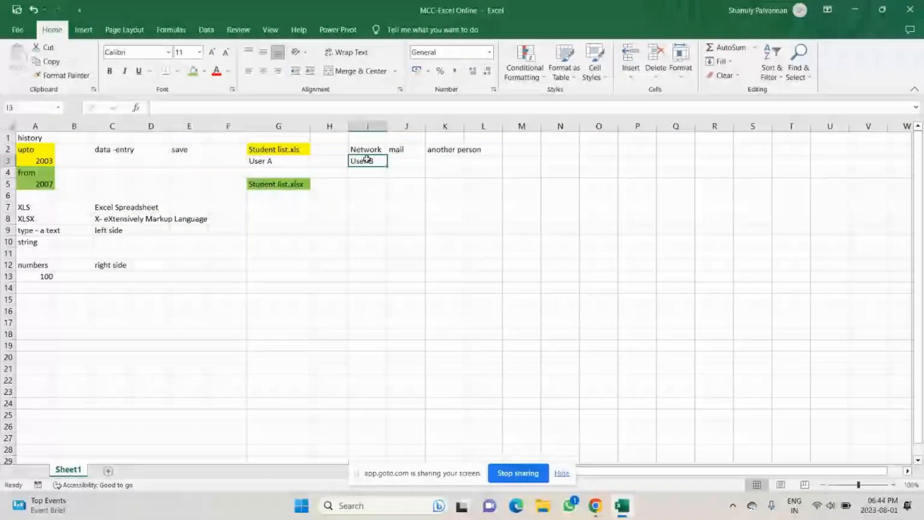
left_click(402, 161)
type("Exce")
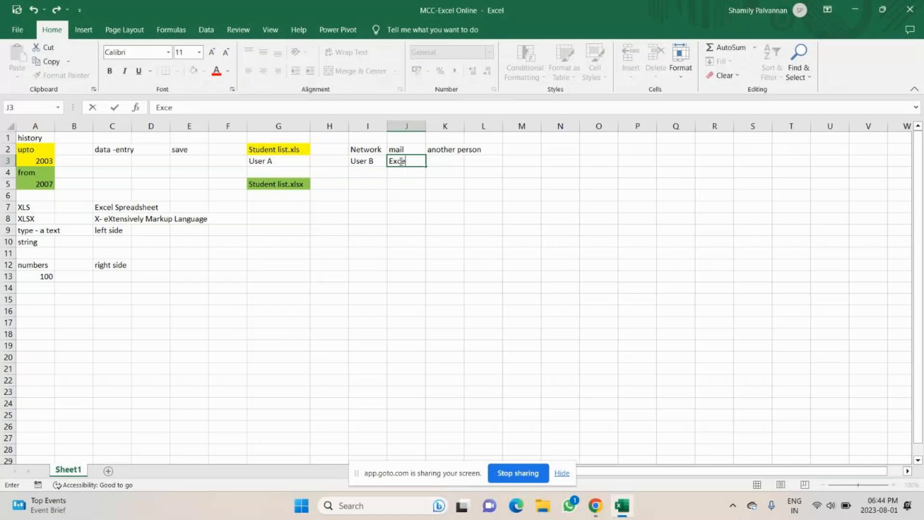
type("l - Microsoft")
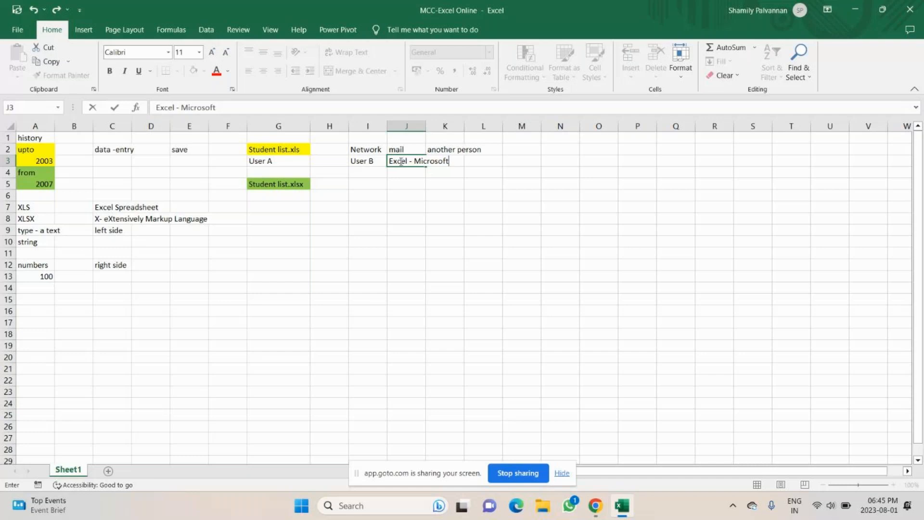
left_click(371, 175)
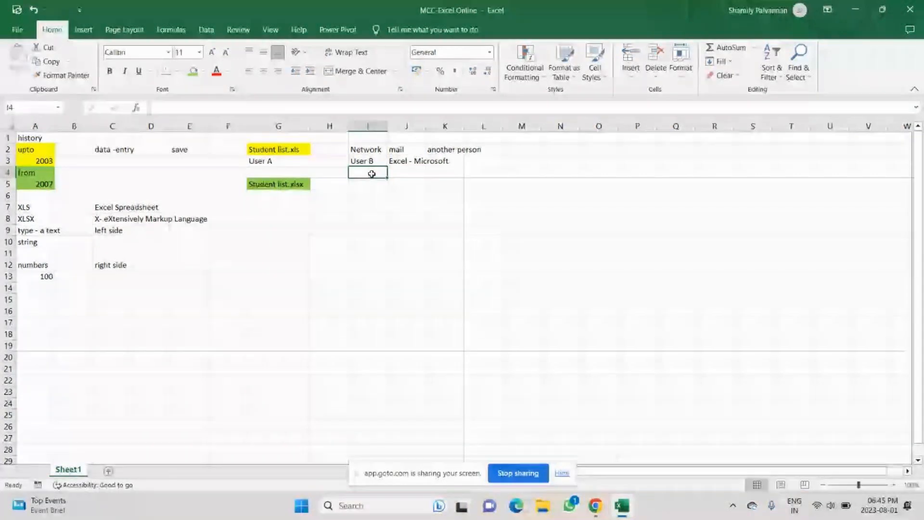
Step: Select the row 2–3 entries, the 2003 cell and the 2007 cells in turn to explain them
left_click(371, 161)
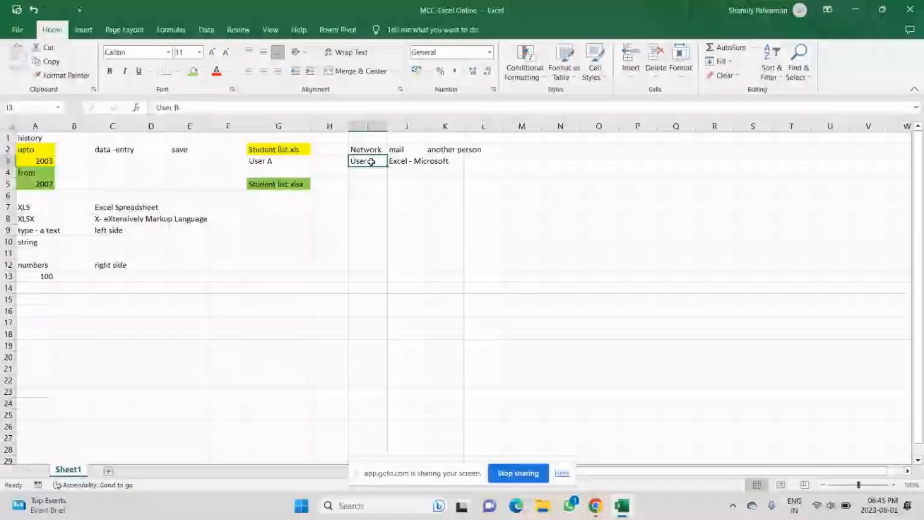
left_click(408, 161)
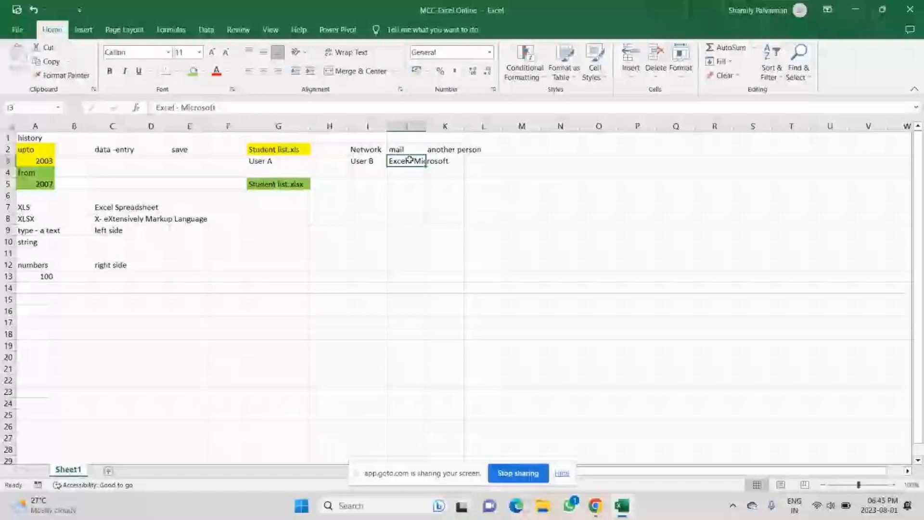
left_click(282, 149)
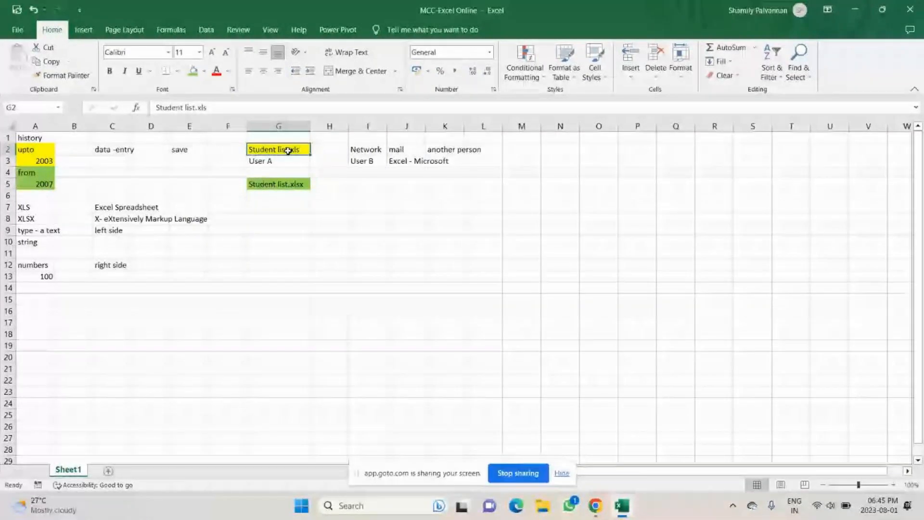
left_click_drag(368, 150, 445, 161)
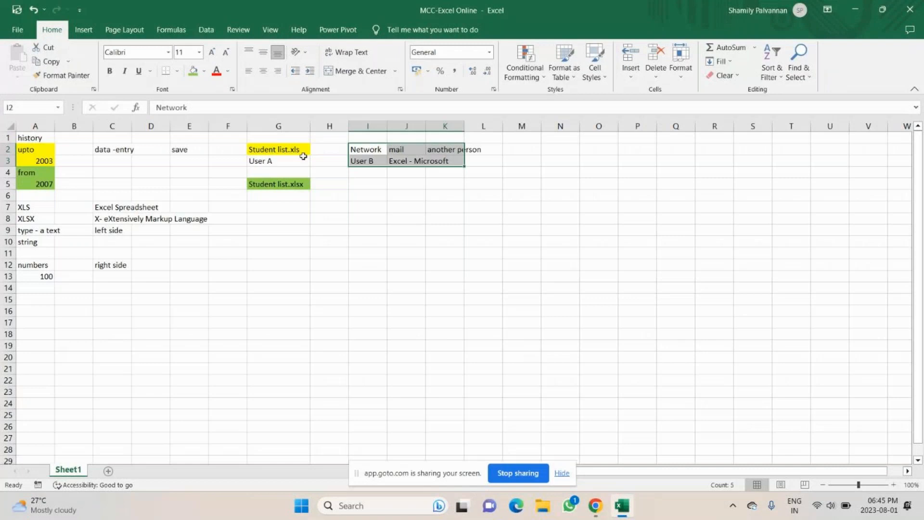
left_click(43, 157)
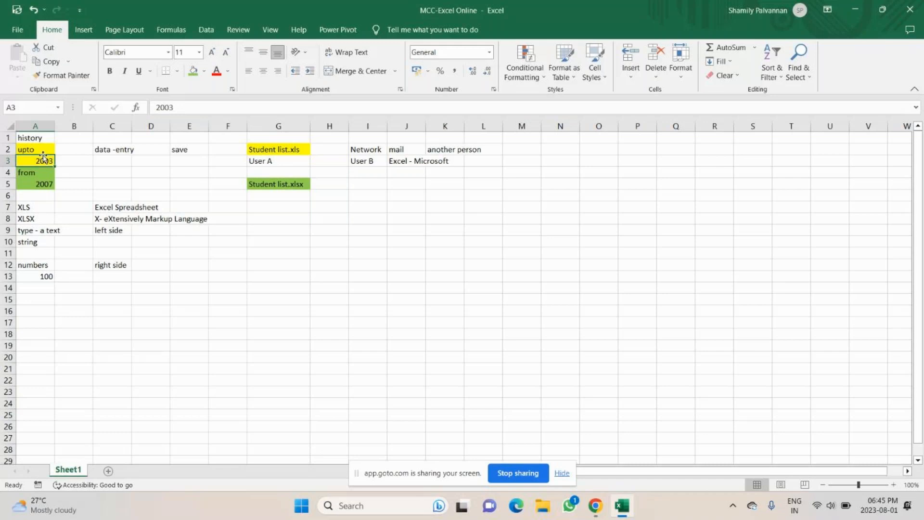
left_click(352, 161)
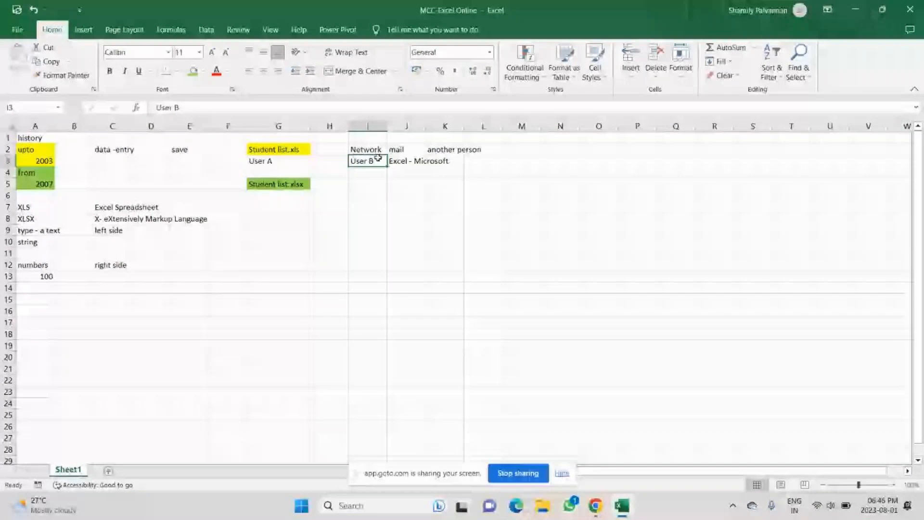
left_click_drag(392, 161, 451, 160)
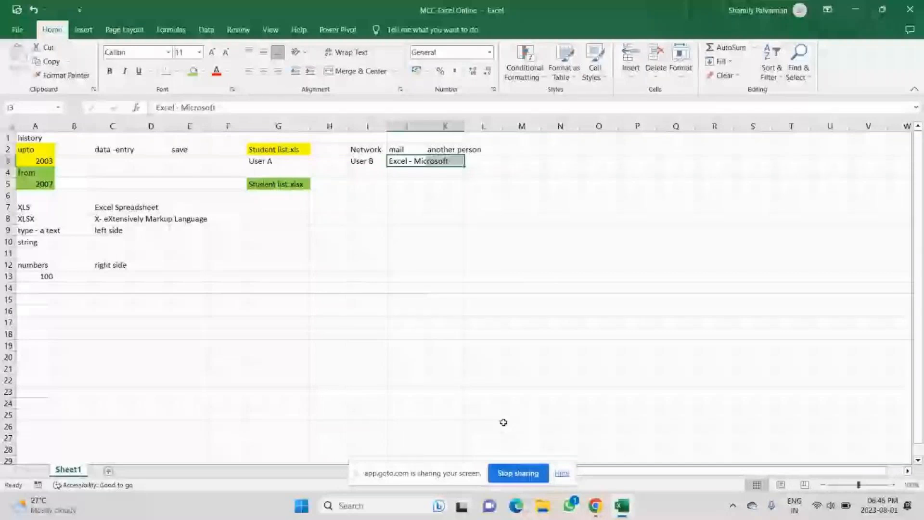
left_click_drag(260, 160, 446, 161)
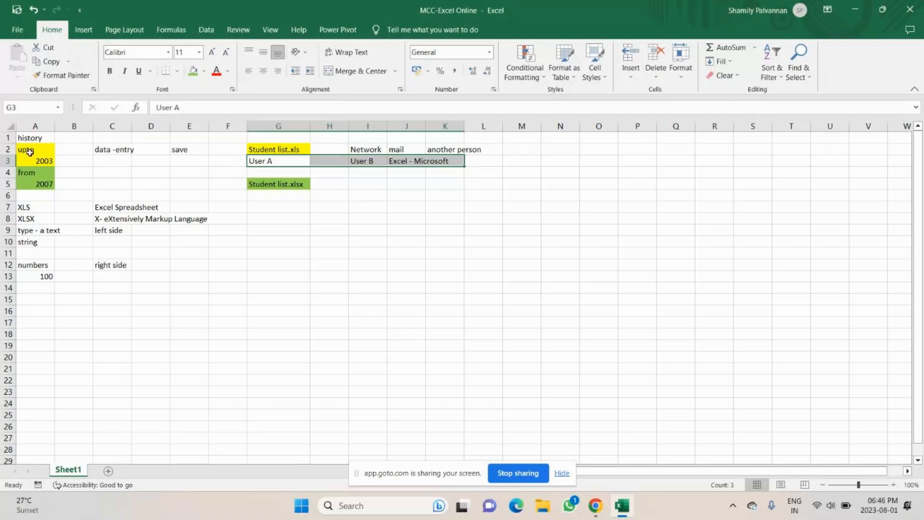
left_click_drag(35, 173, 42, 186)
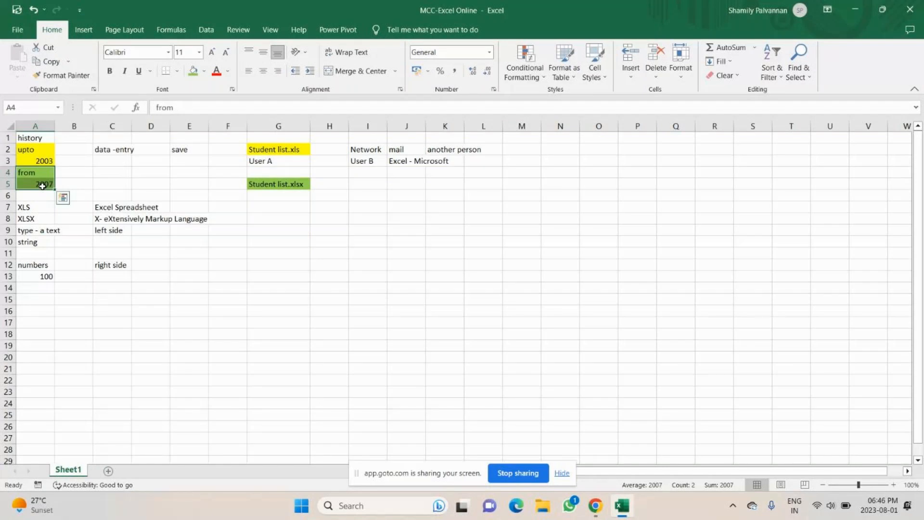
Step: Select the XLSX row A8:F8 to shade it green, then minimize the workbook
left_click_drag(35, 218, 73, 220)
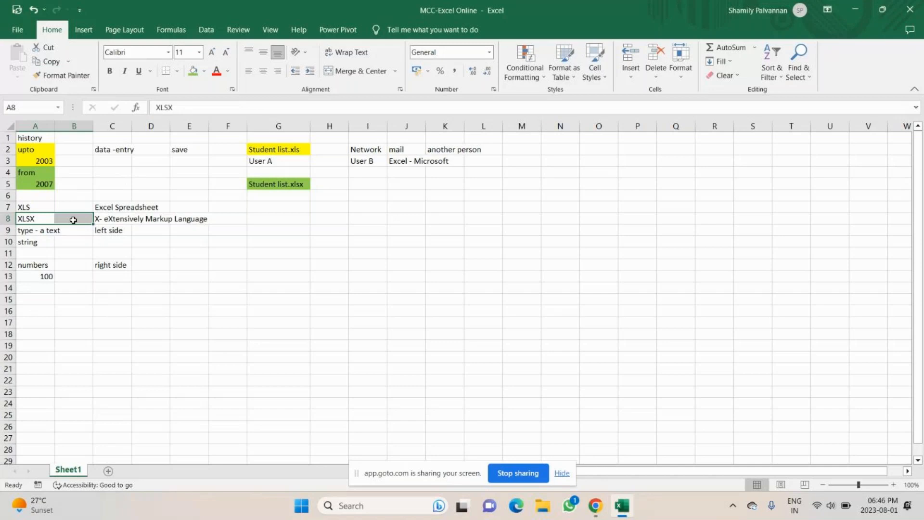
left_click_drag(74, 220, 231, 219)
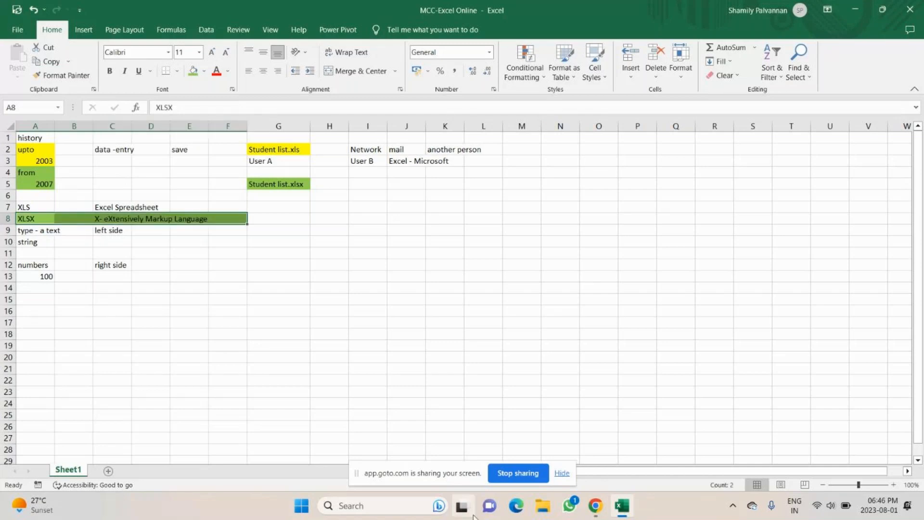
left_click(858, 10)
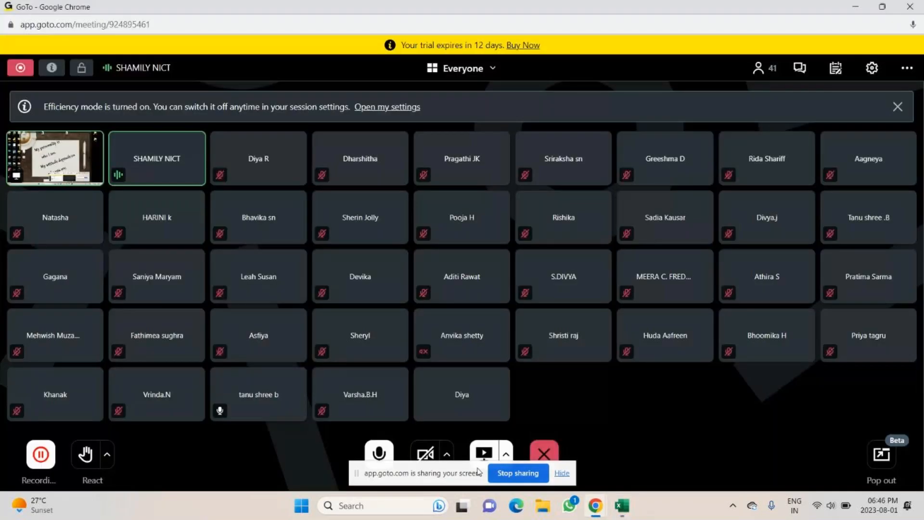
Step: Leave the GoTo Meeting microphone muted and switch back to Excel
left_click(387, 457)
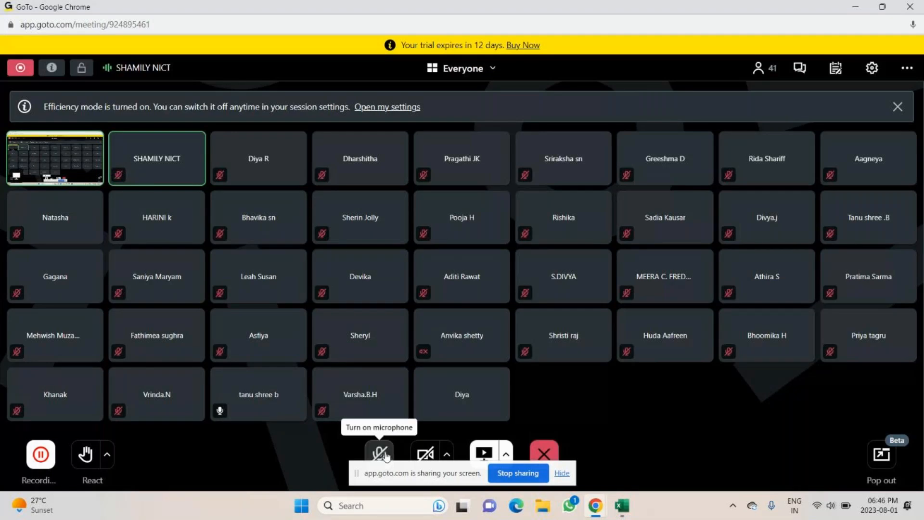
left_click(386, 456)
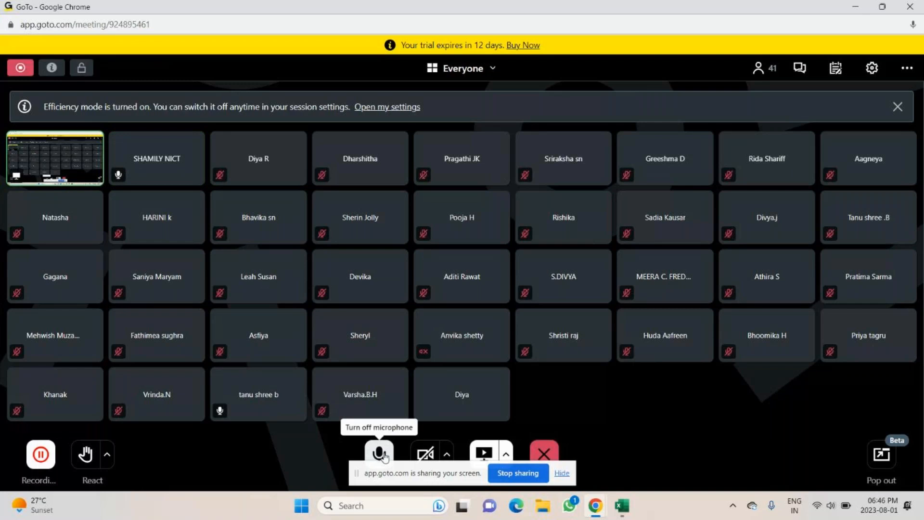
left_click(384, 457)
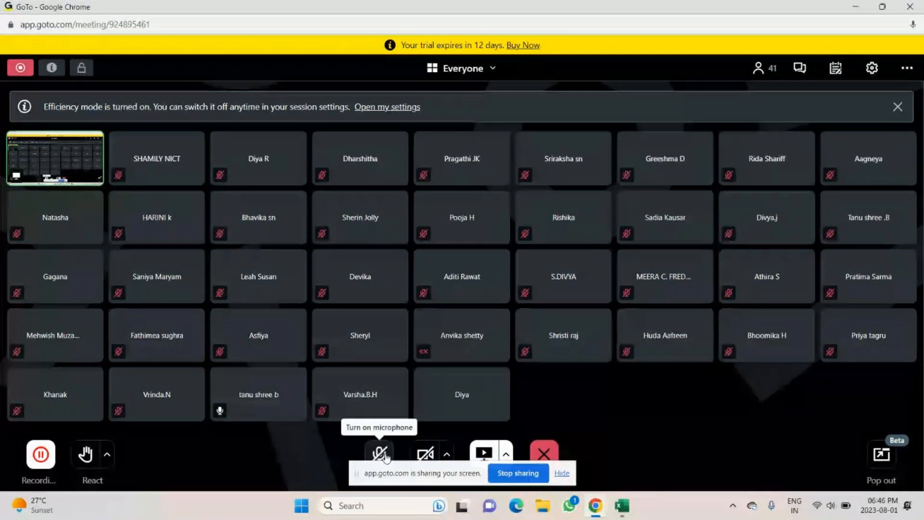
key("alt+Tab")
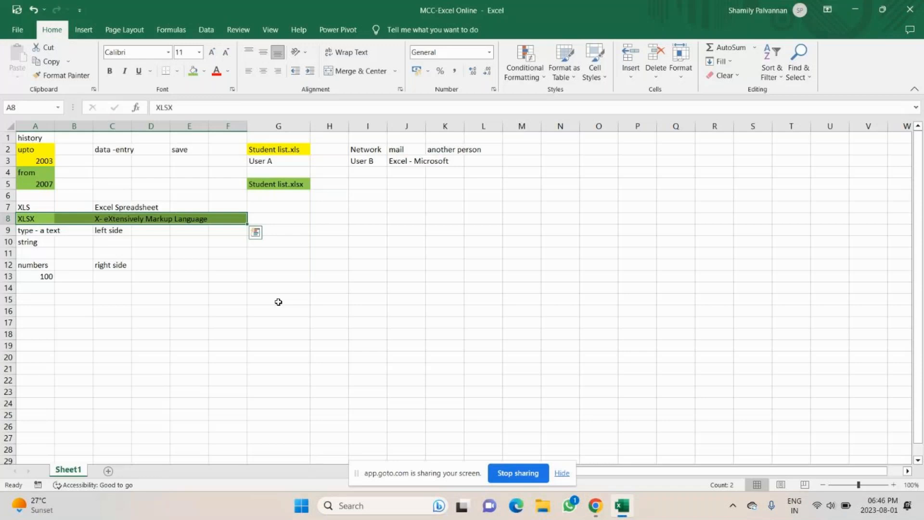
Step: Write 'helps in convert from 1 software to another software' in H8 beside the XLSX row
left_click(25, 217)
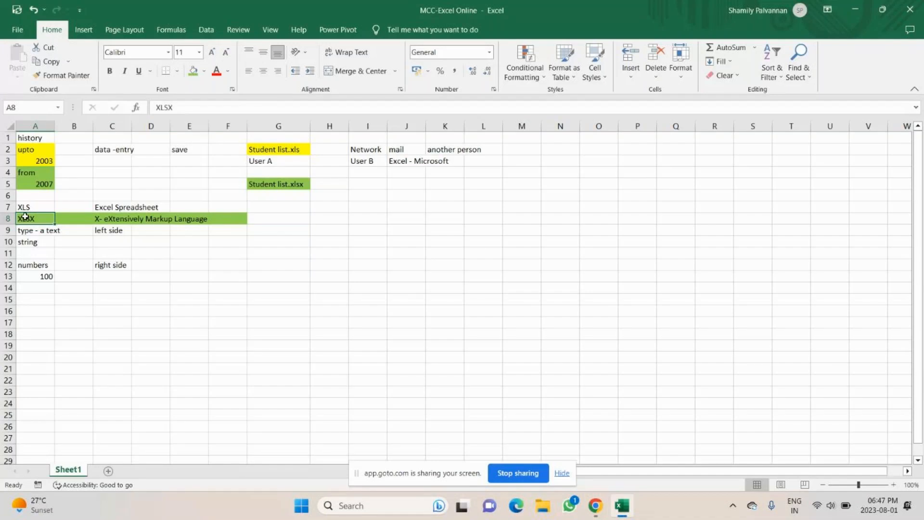
double_click(330, 220)
type("helps")
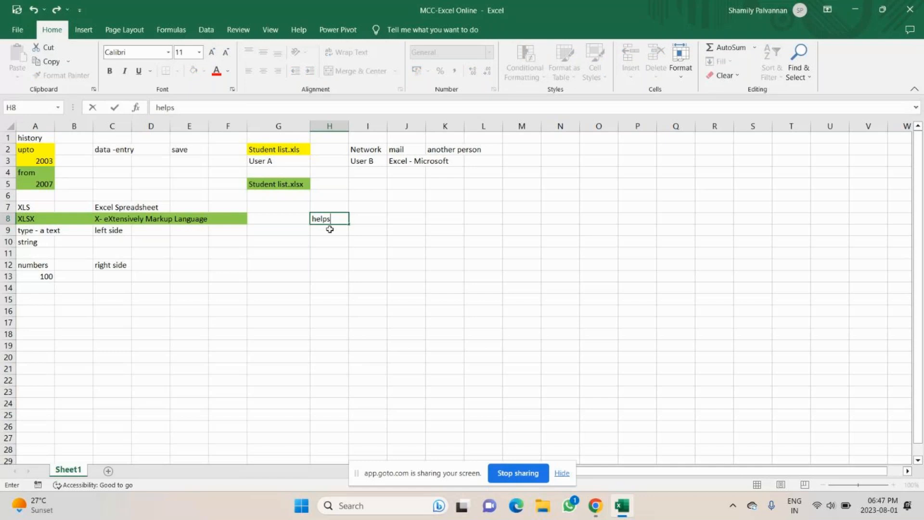
type(" in convert fro")
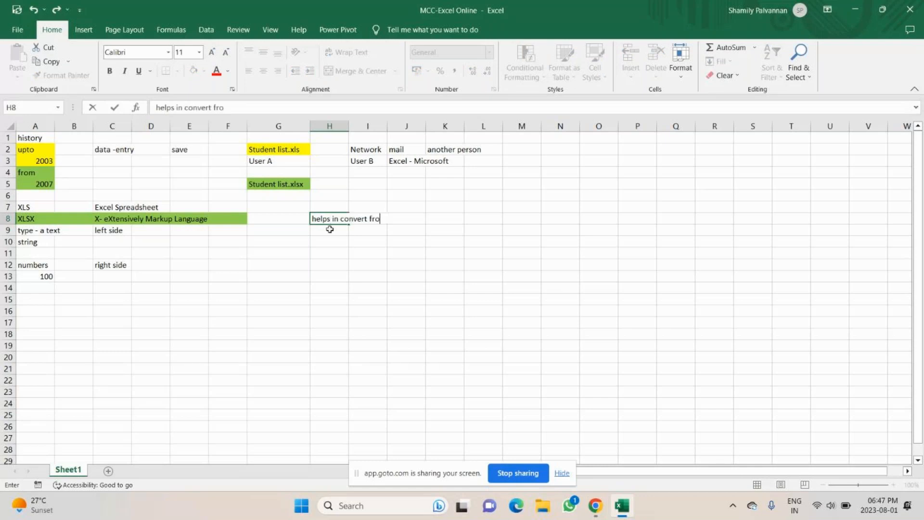
type("m 1 sow")
key("BackSpace")
type("ftware to")
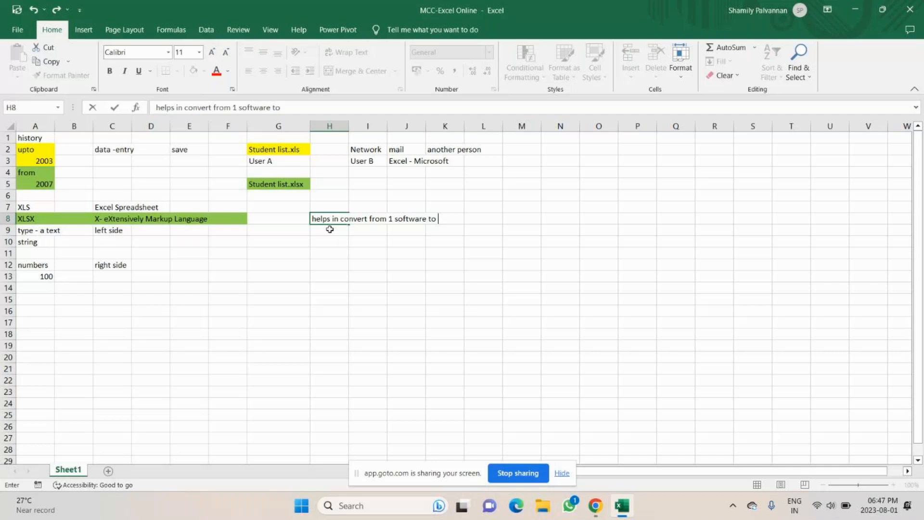
type("another sof")
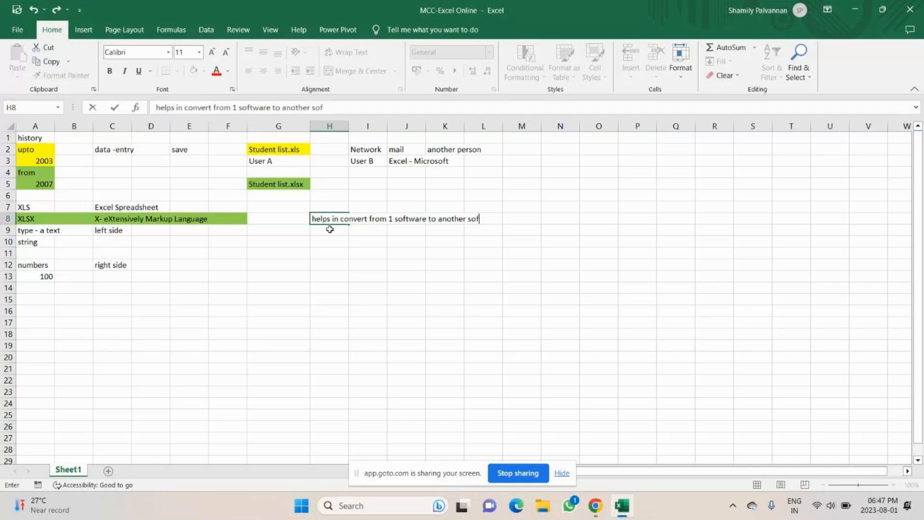
type("tware")
key("Return")
key("Return")
key("Return")
key("Return")
key("Return")
key("Return")
key("Return")
key("Return")
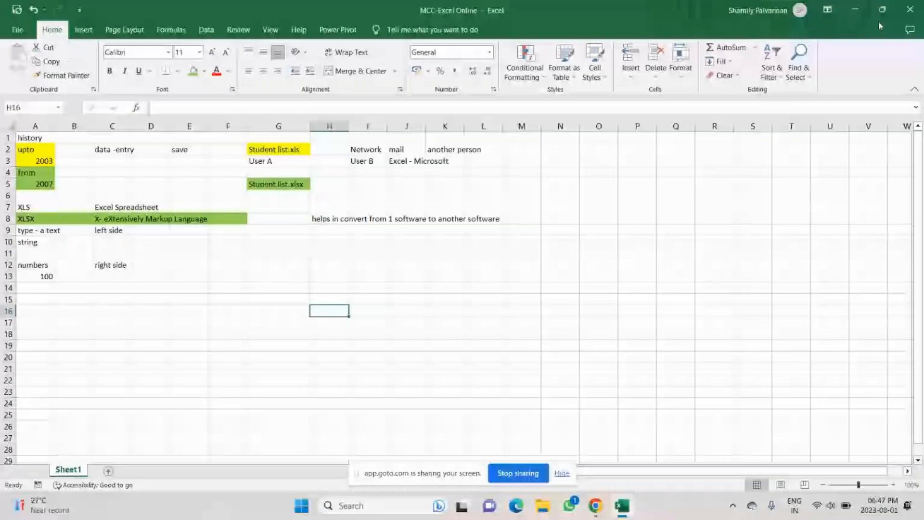
Step: Switch from Excel to the GoTo Meeting window with Alt+Tab
key("alt+Tab")
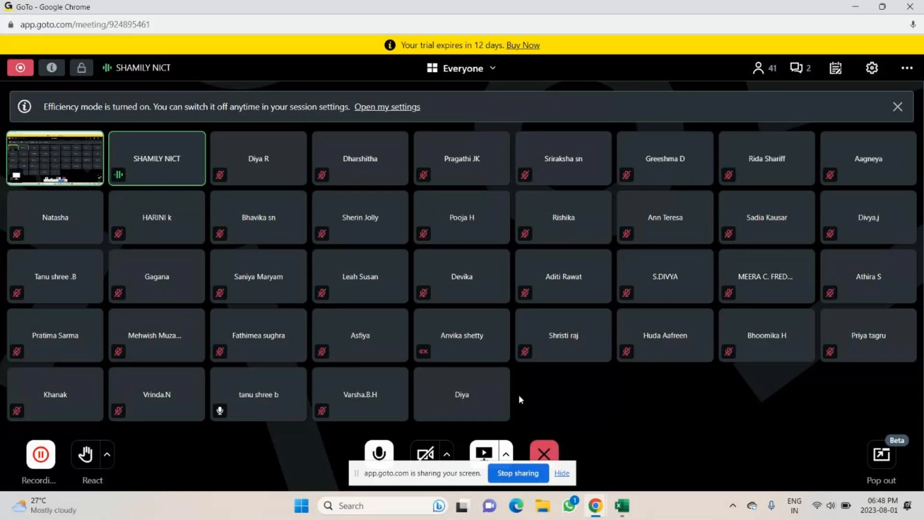
Step: Switch from GoTo Meeting back to the Excel workbook with Alt+Tab
key("alt+Tab")
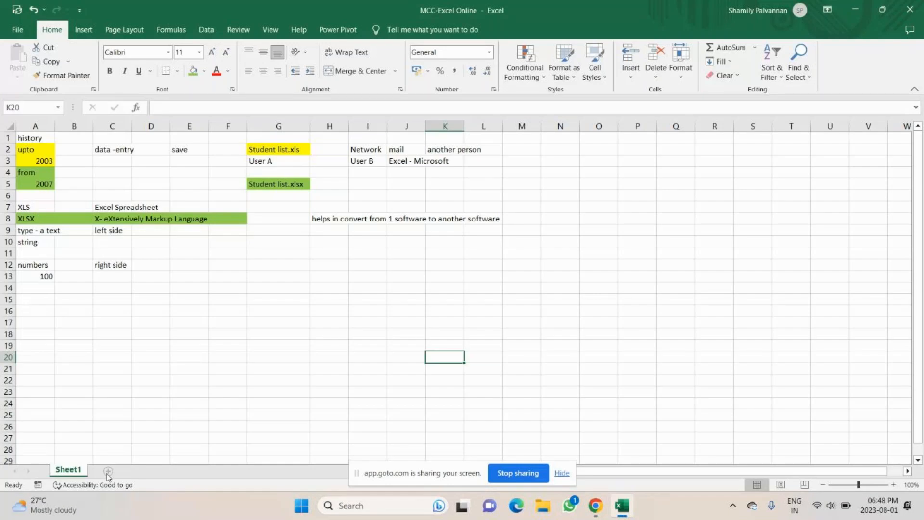
Step: Insert a new blank Sheet2, glance at the File overview and return to the sheet
left_click(13, 33)
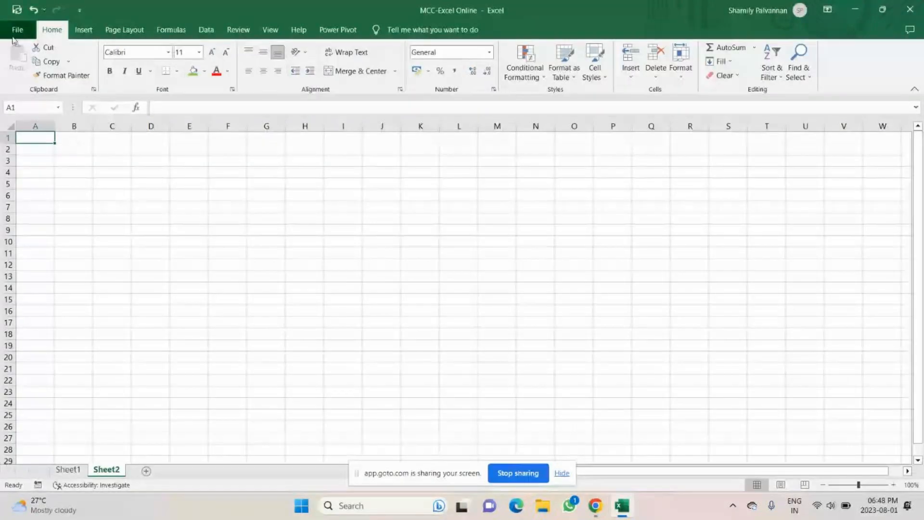
left_click(16, 31)
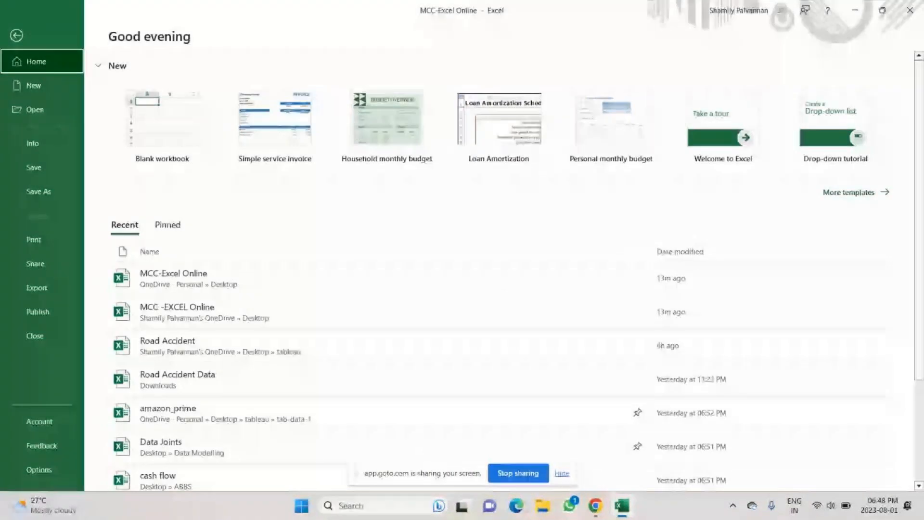
key("Escape")
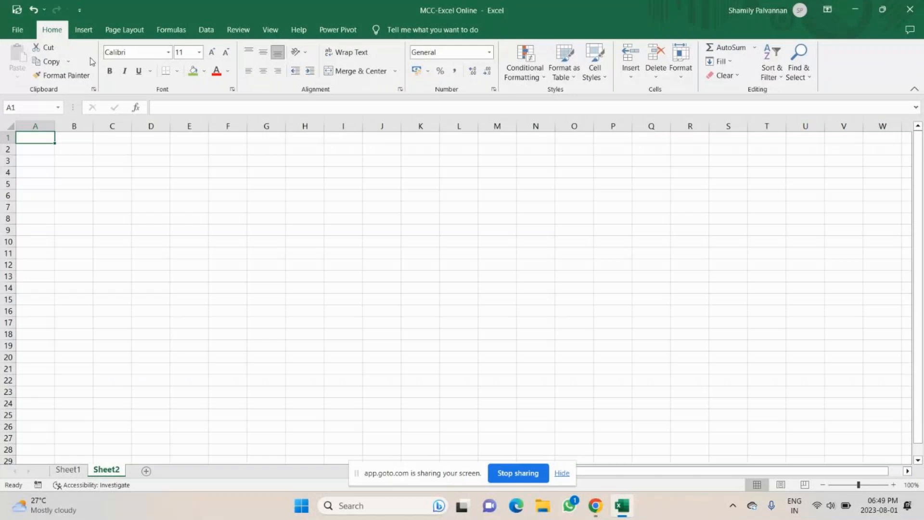
Step: Type the heading 'Font style' into A1 of Sheet2
type("Fint")
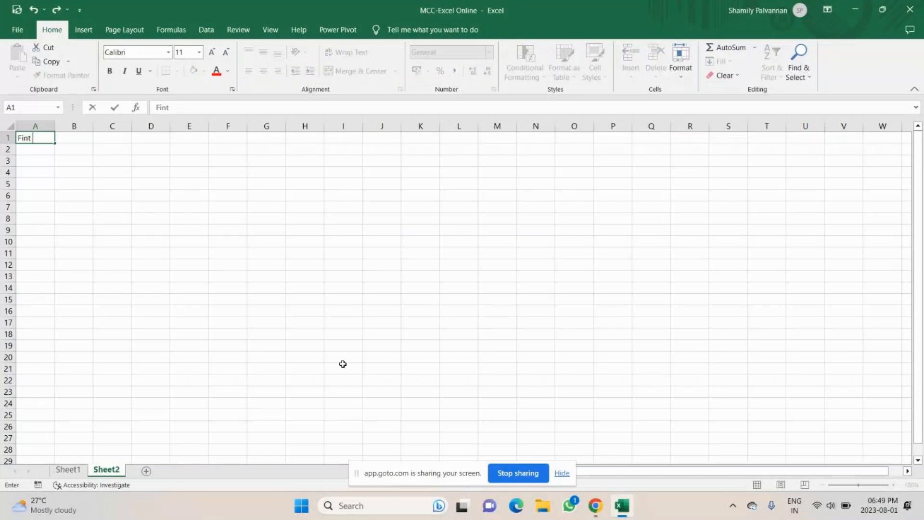
key("BackSpace")
key("BackSpace")
key("BackSpace")
type("ont syl")
key("BackSpace")
key("BackSpace")
type("tyle")
key("Return")
Step: Enter the note 'Default - calibri' in A2, fixing the capitalisation slip
type("Defaul")
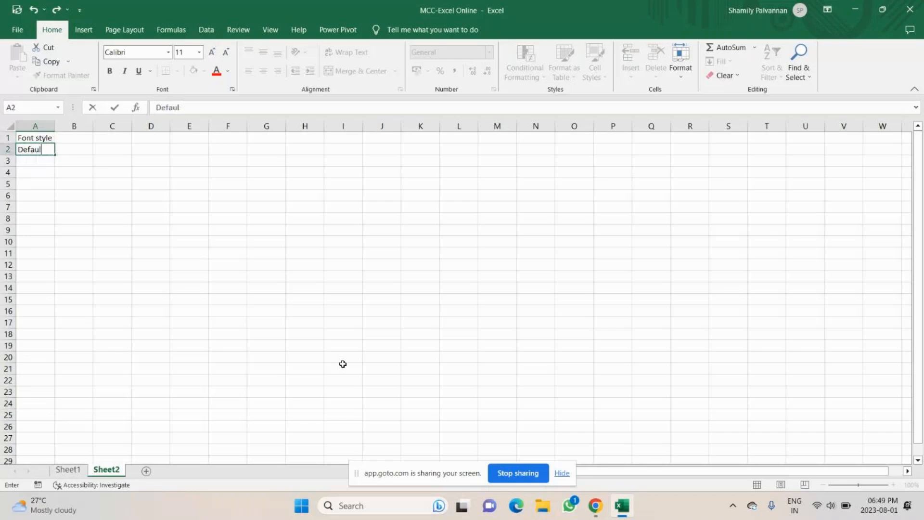
key("BackSpace")
key("BackSpace")
type("ult - c")
key("Caps_Lock")
type("AL")
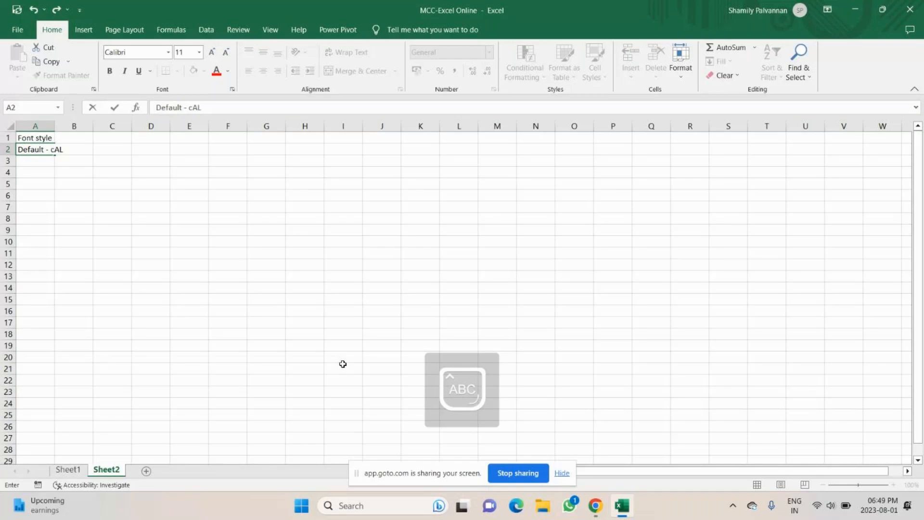
key("BackSpace")
key("BackSpace")
key("Caps_Lock")
type("alibri")
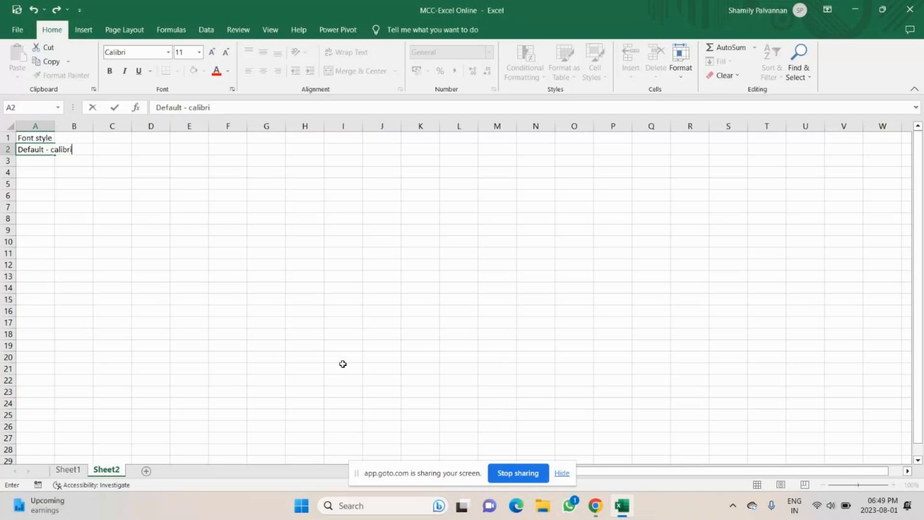
key("Return")
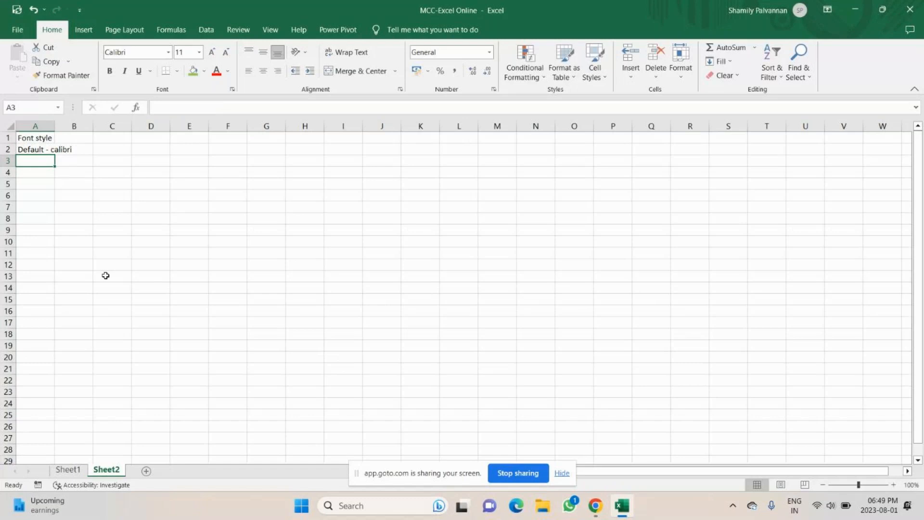
Step: Change the Font style heading in A1 to the Arial Black font
left_click(39, 151)
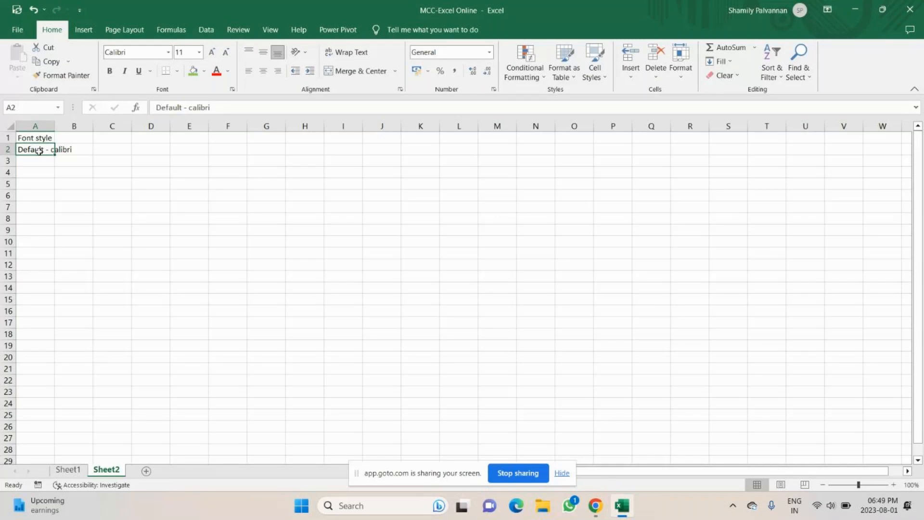
left_click(43, 139)
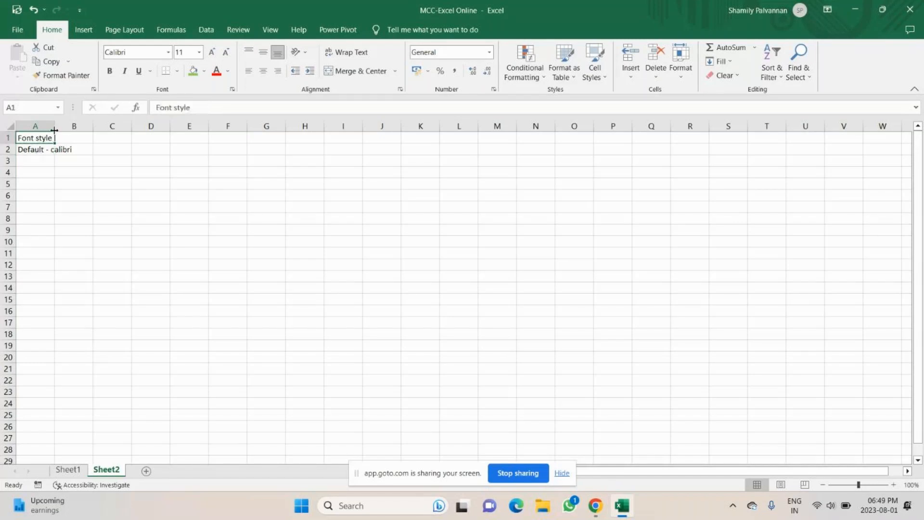
left_click(168, 52)
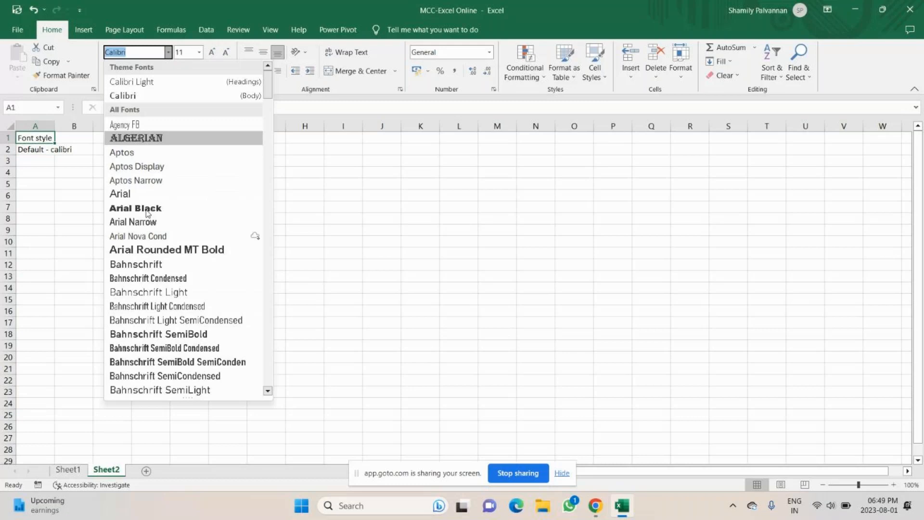
left_click(146, 209)
left_click(35, 198)
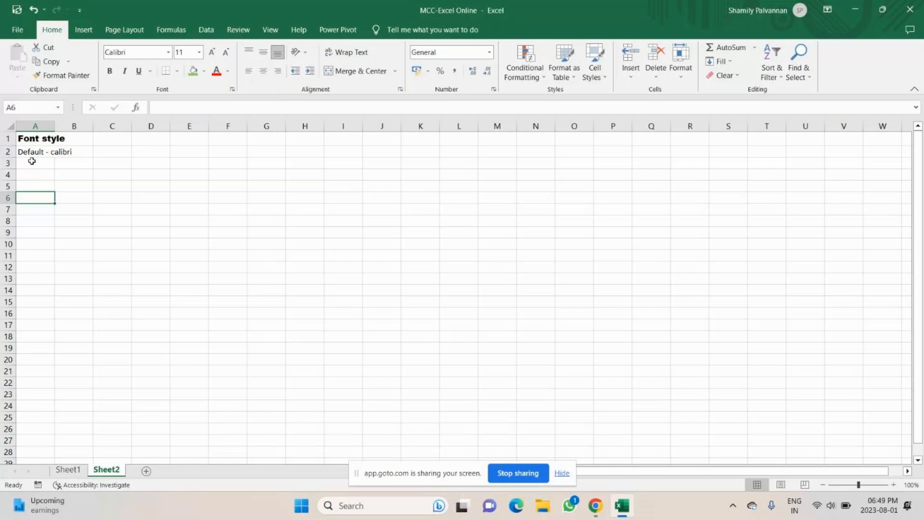
Step: Begin a new heading in A4, typing 'Font site'
left_click(33, 152)
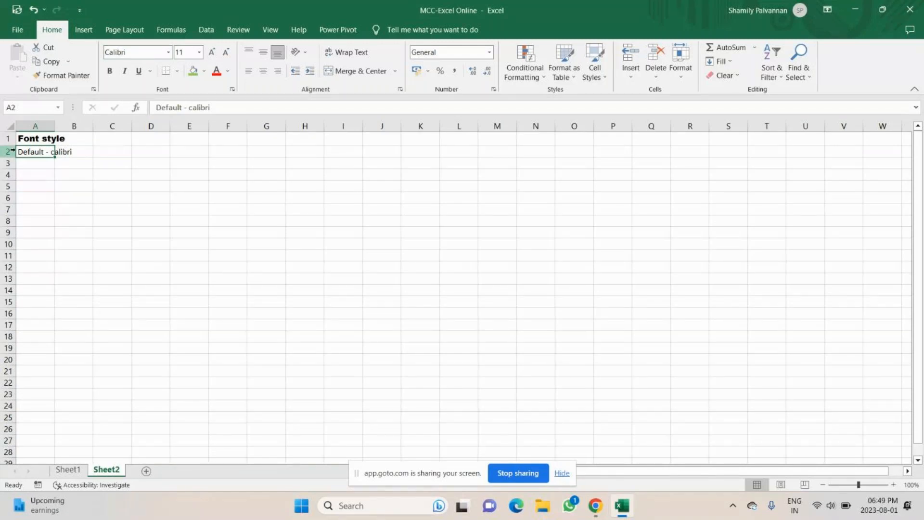
left_click(36, 175)
type("Fo")
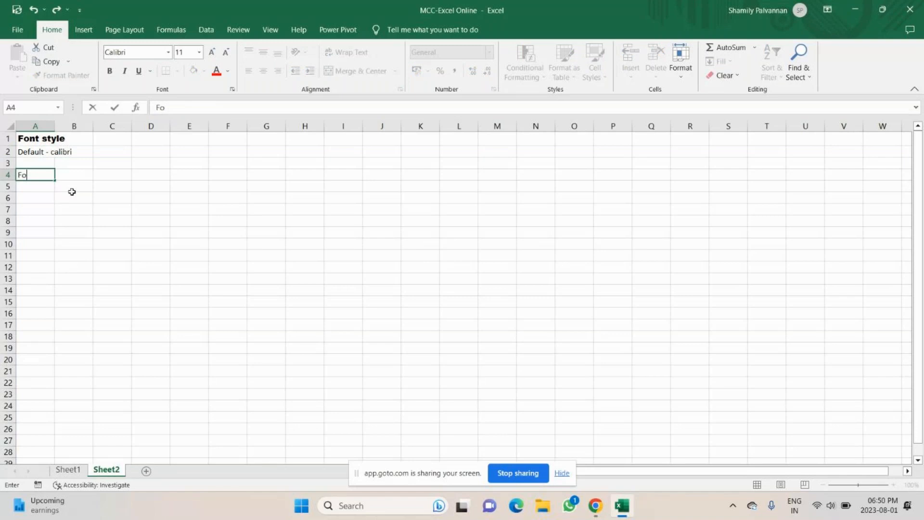
type("nt site")
Step: Correct the A4 heading to 'Font size' and enter 'Default - 11' in A5
key("BackSpace")
key("BackSpace")
type("d")
key("BackSpace")
type("ze")
key("Return")
type("Def")
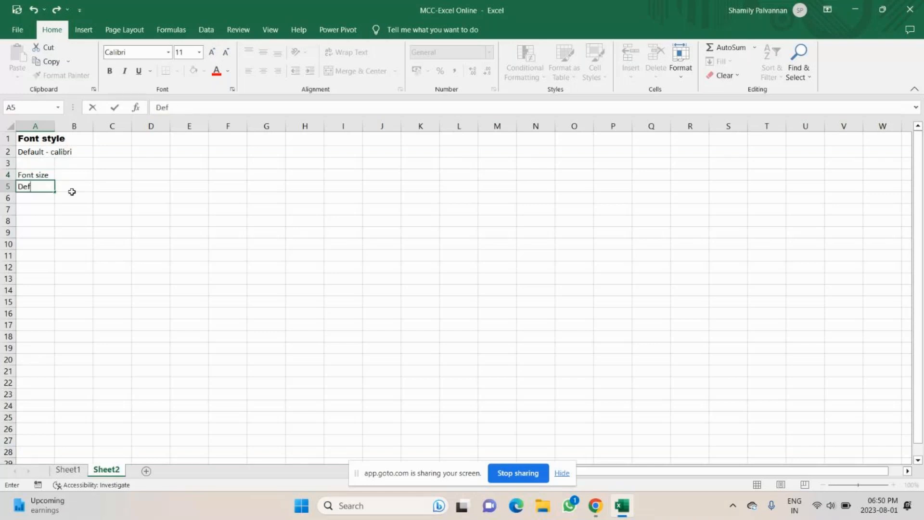
type("ault - 11")
key("Return")
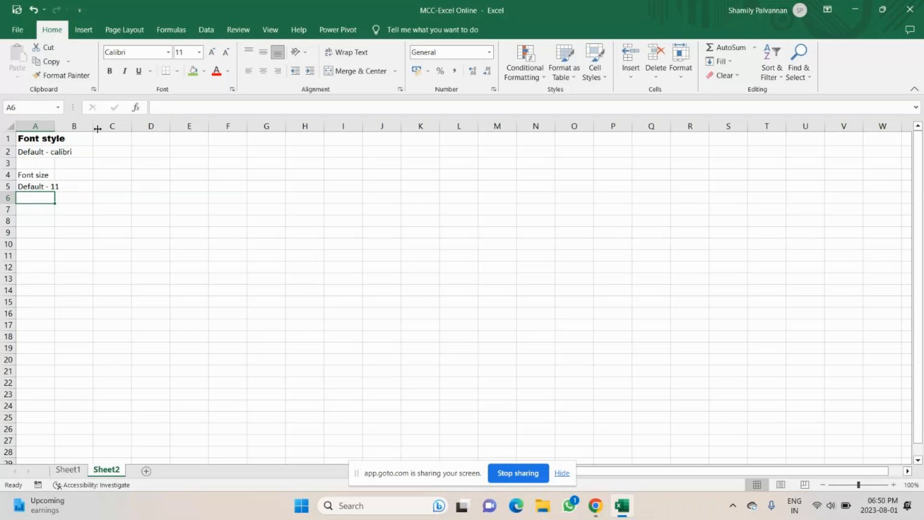
Step: Size the Font size heading 16, step it to 20, then down to 18; begin the A6 note
left_click(36, 175)
left_click(199, 52)
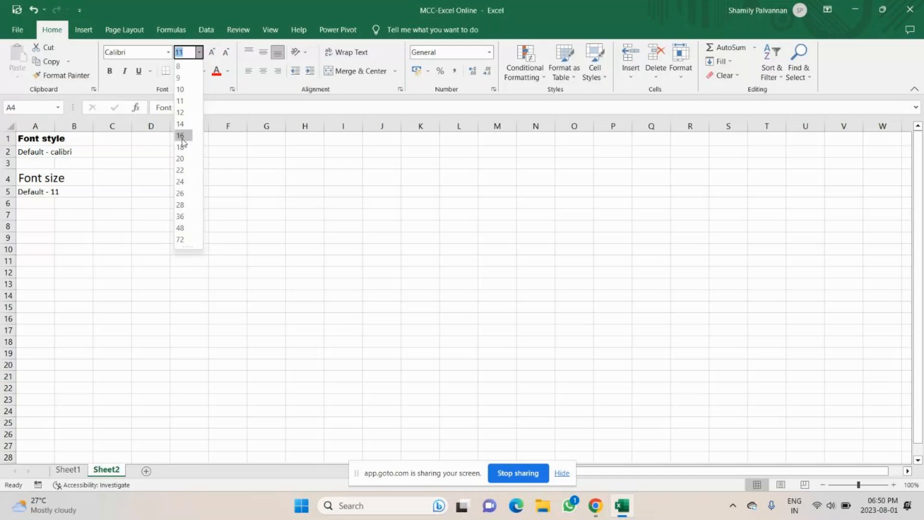
left_click(180, 136)
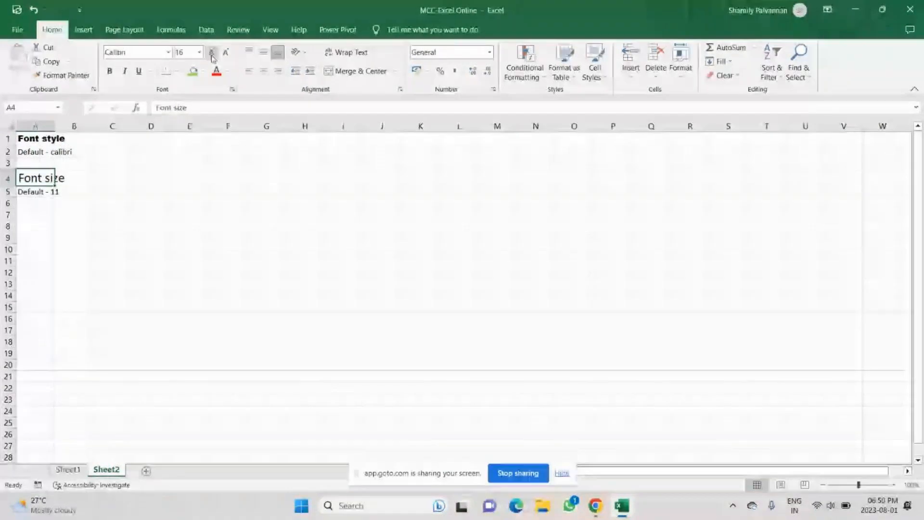
left_click(212, 53)
left_click(212, 54)
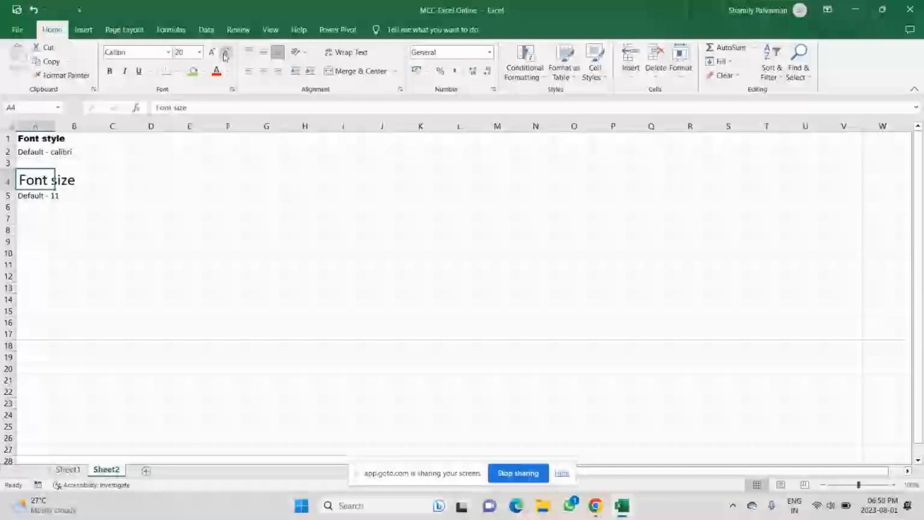
left_click(226, 54)
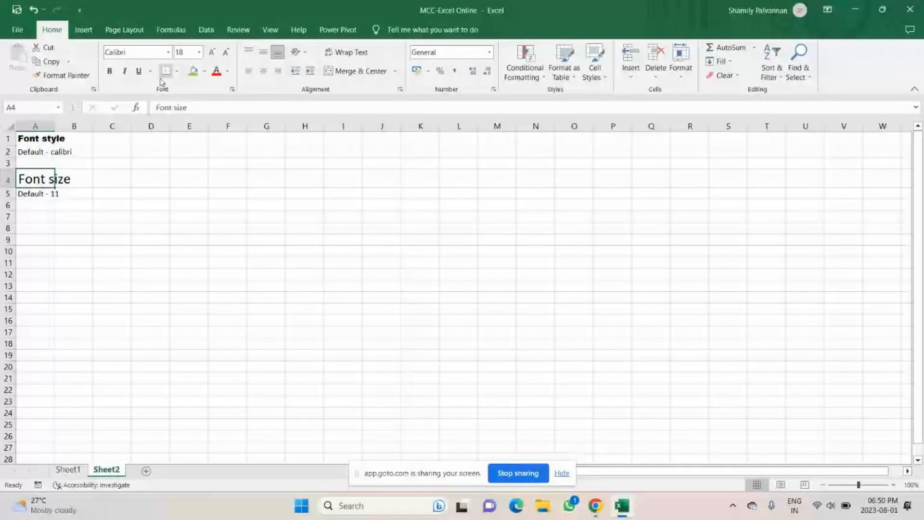
key("Down")
key("Down")
type("Incr")
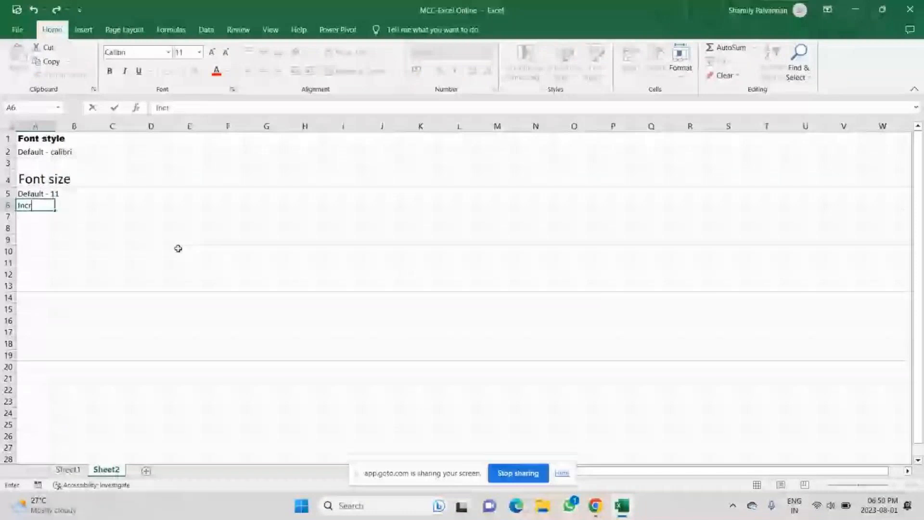
type("ease font s")
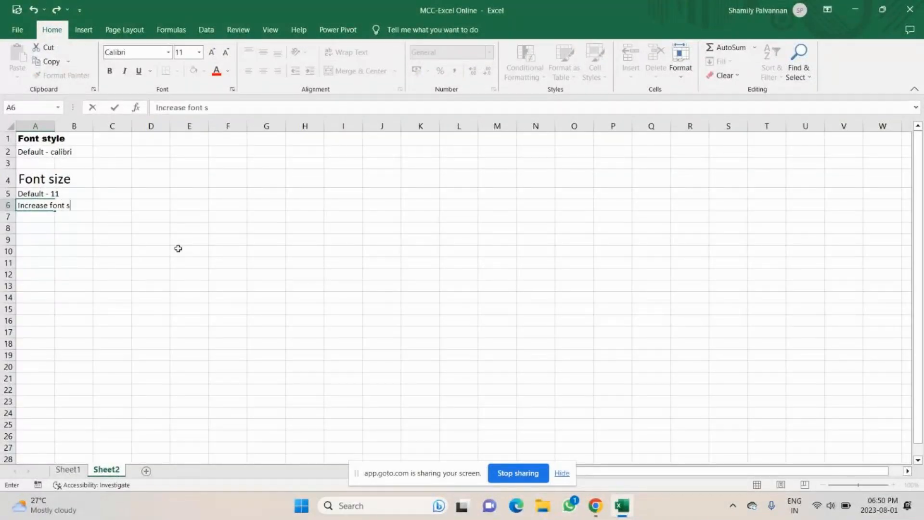
type("ize = Ctrl + Sh")
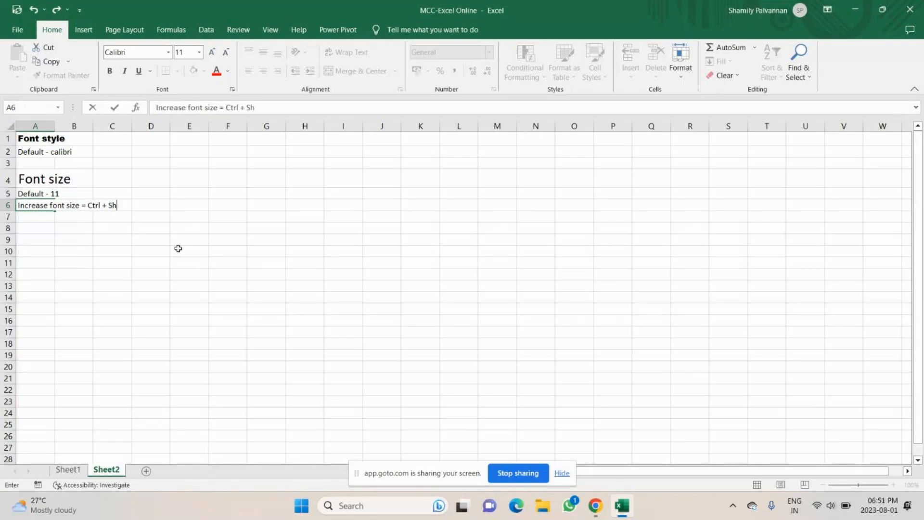
Step: Enter 'Increase font size = Ctrl + Shift + >' in A6 and 'Decrease font size = Ctrl + shift + <' in A7
type("ift + >")
key("Return")
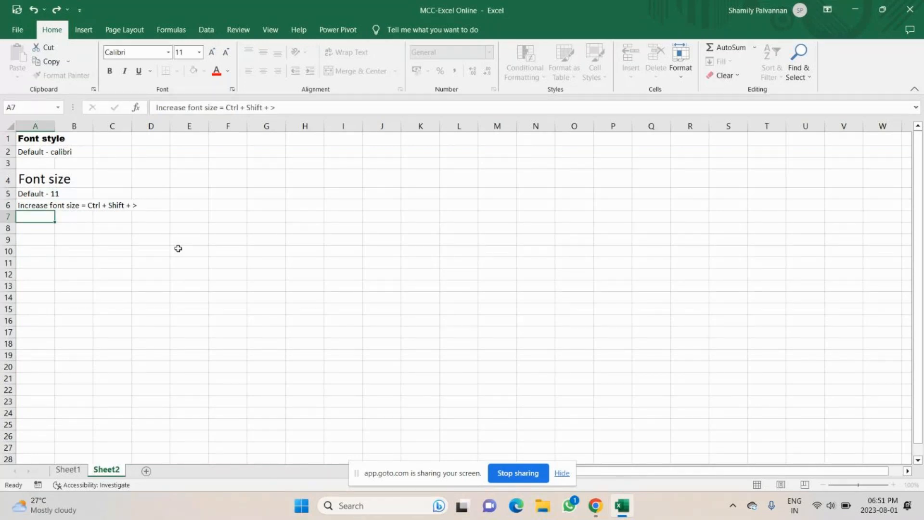
type("Decrea")
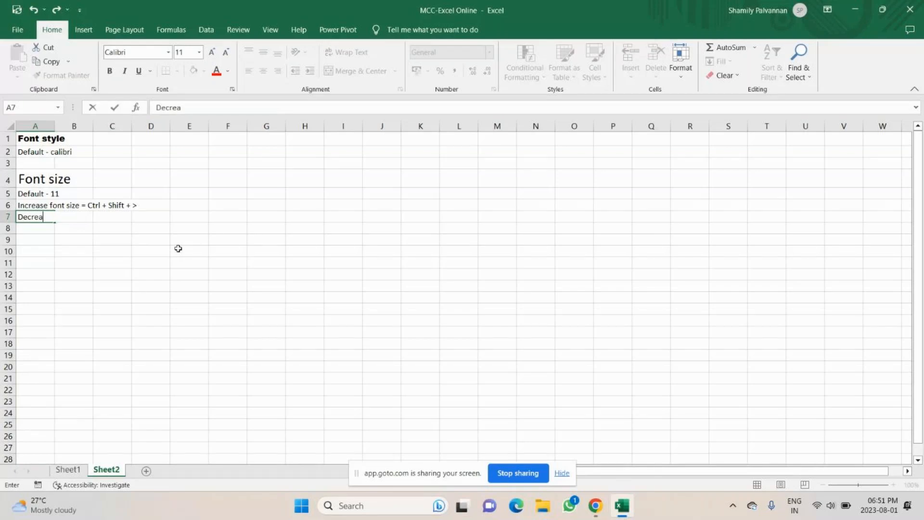
type("se font size = Ctrl")
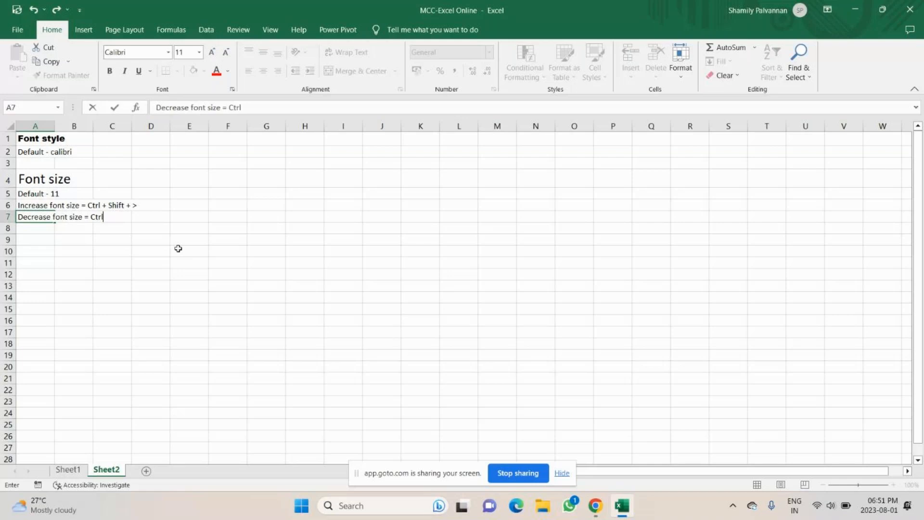
type(" + shift +")
type("<")
key("Return")
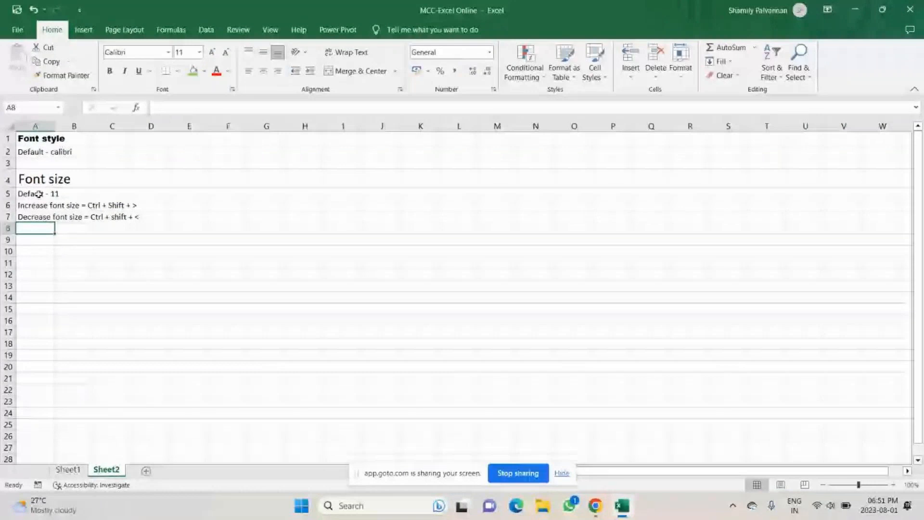
Step: Type 'Min - 8' in C5 and 'Max -72' in E5
left_click(113, 194)
type("Min")
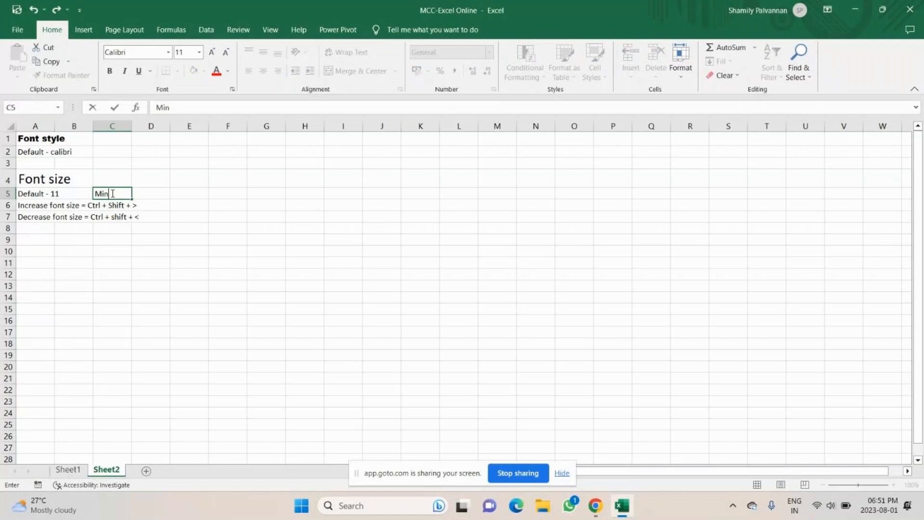
type(" - 8")
key("Tab")
key("Tab")
type("M")
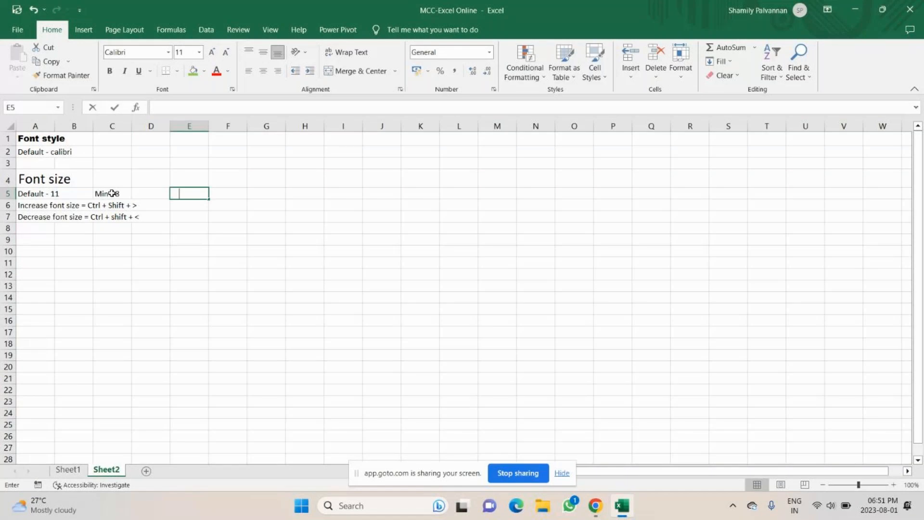
type("ax -72")
key("Return")
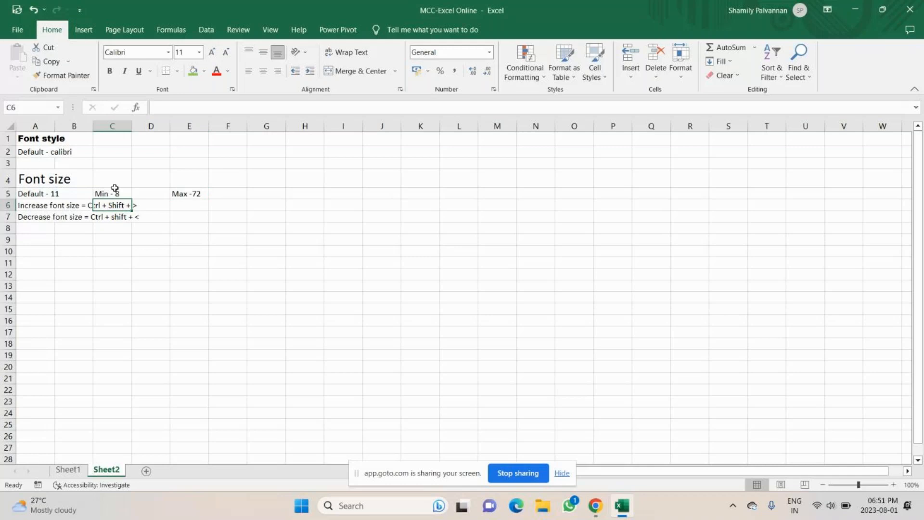
Step: Step the Min - 8 text in C5 up to size 72, then back down to 8
left_click(187, 196)
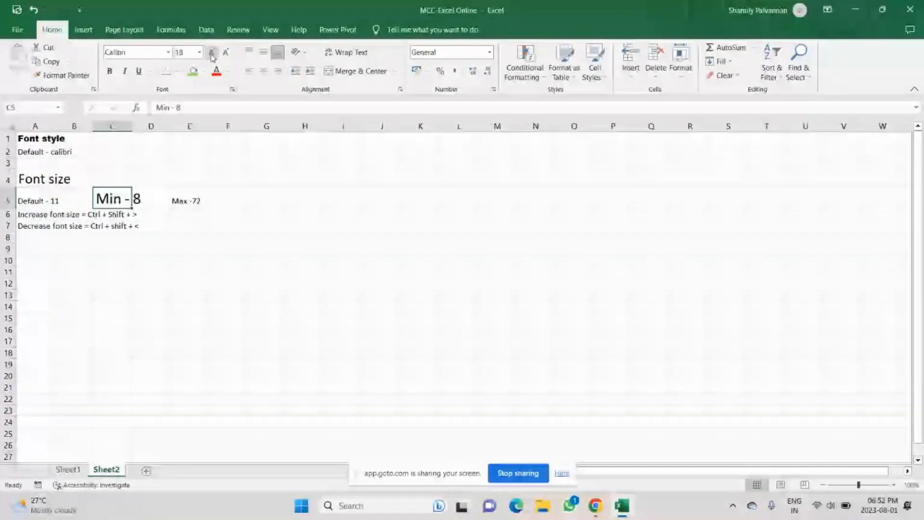
left_click(211, 53)
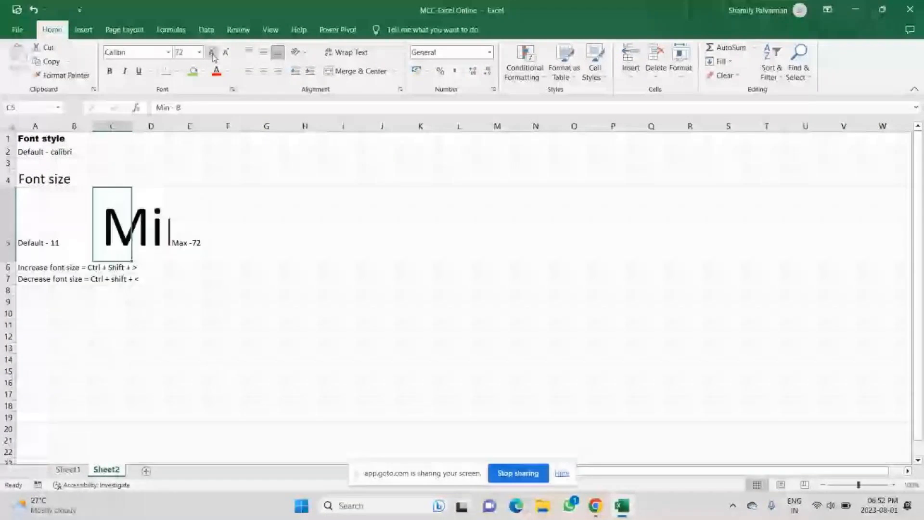
left_click(226, 53)
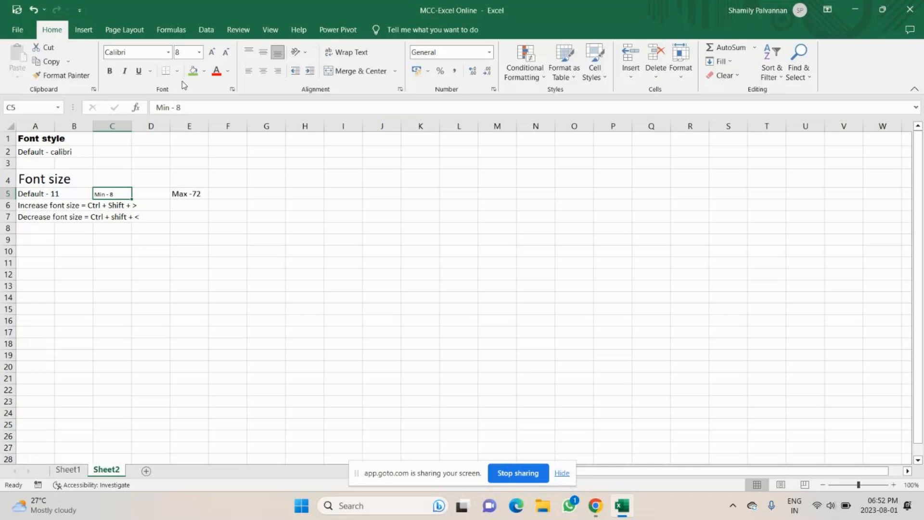
left_click(188, 55)
Step: Try custom font sizes 5, 90, 100, 10 and 5 on the Min - 8 note
type("5")
key("Return")
type("90")
key("Return")
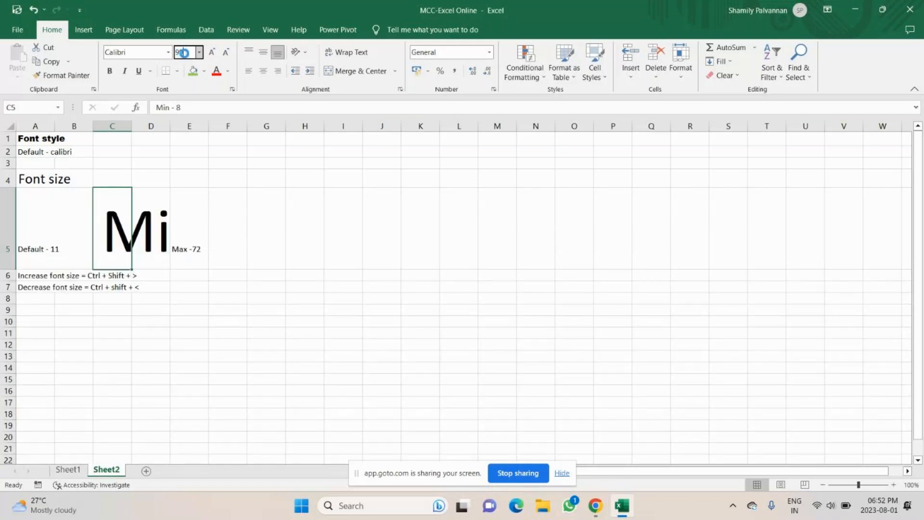
type("100")
key("Return")
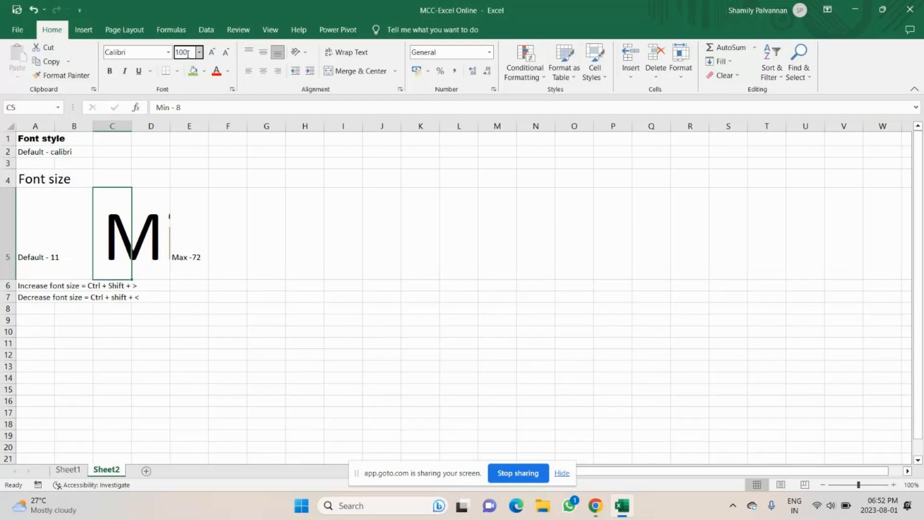
key("BackSpace")
key("Return")
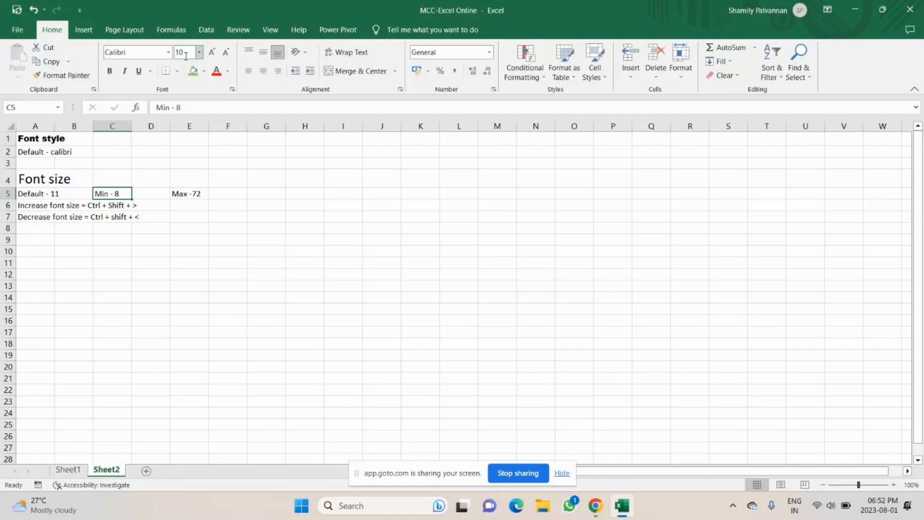
type("5")
key("Return")
Step: Set the Min - 8 note to size 1, then back to 11
left_click(186, 55)
type("1")
key("Return")
left_click(200, 54)
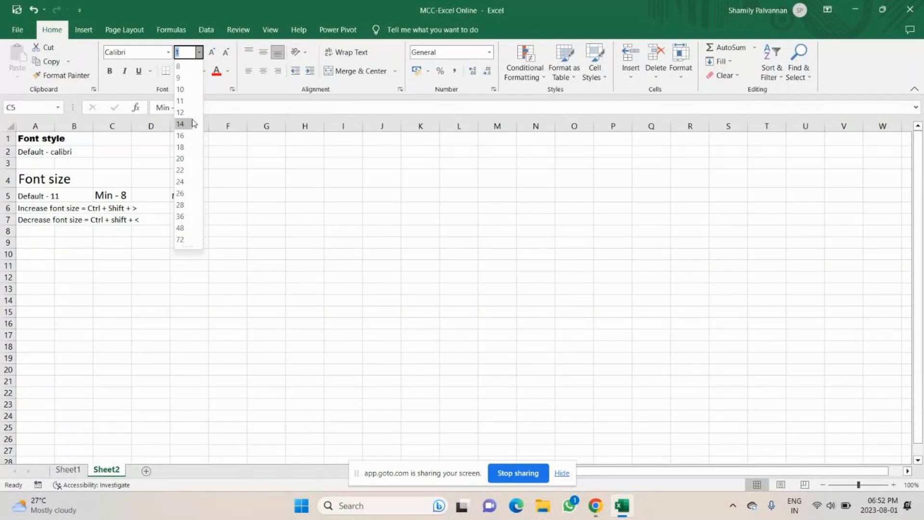
left_click(199, 53)
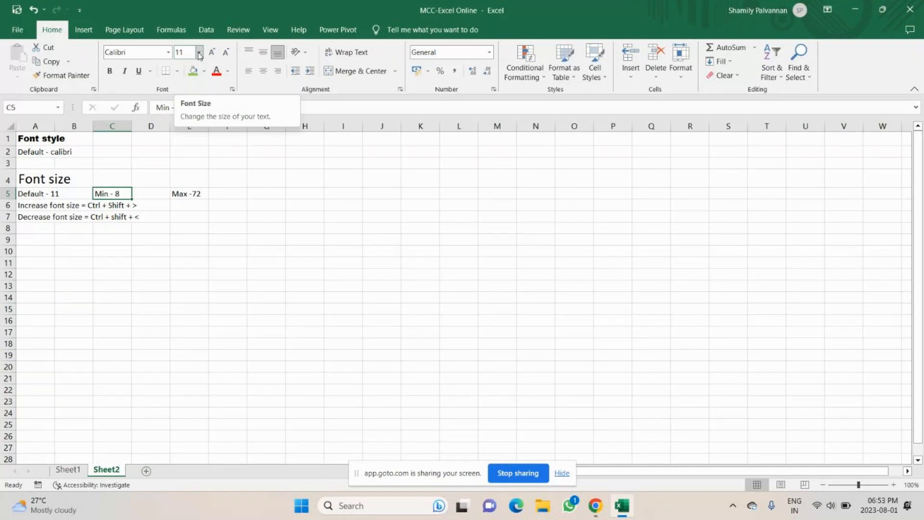
left_click(50, 197)
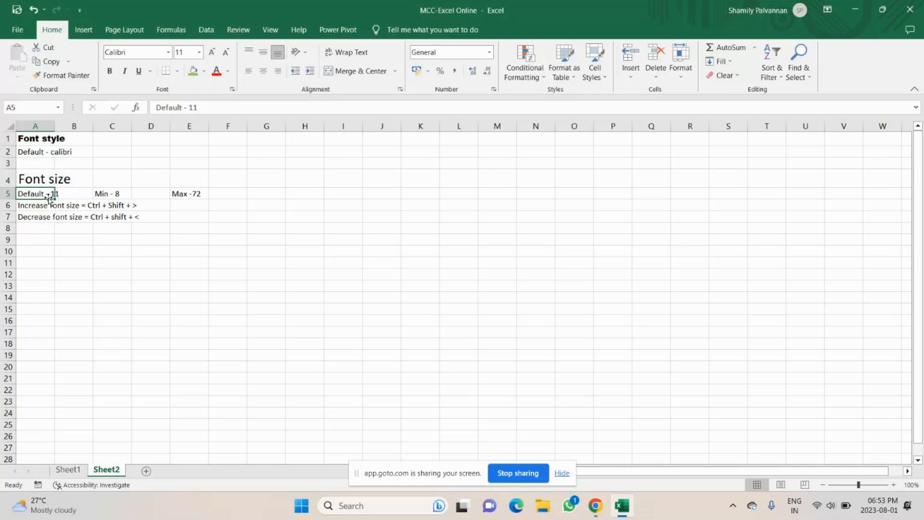
left_click(189, 194)
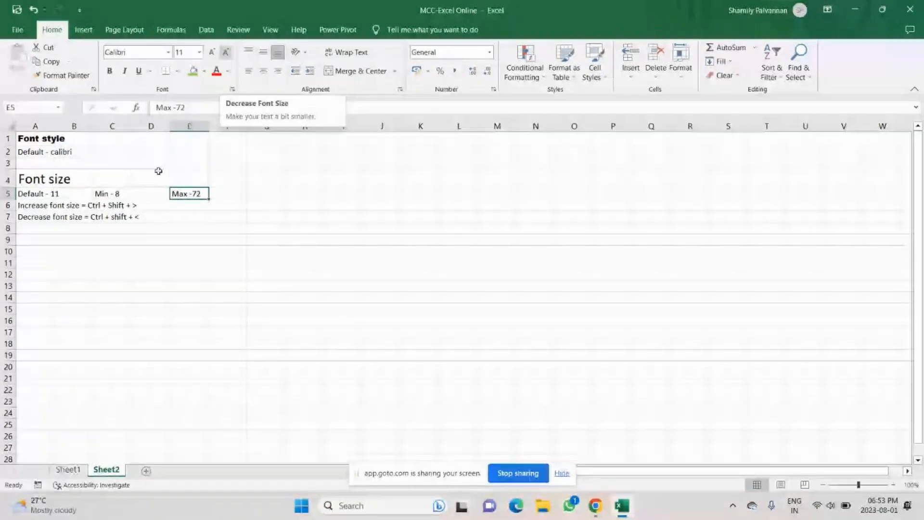
left_click(50, 242)
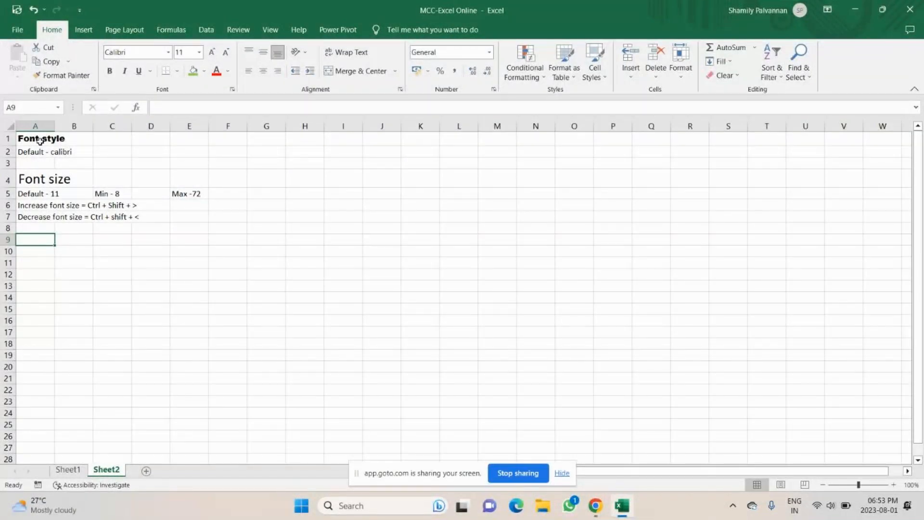
Step: Enter 'Bold' in A9 and 'Ctrl + B' in B9, both formatted bold
type("Bold")
key("Return")
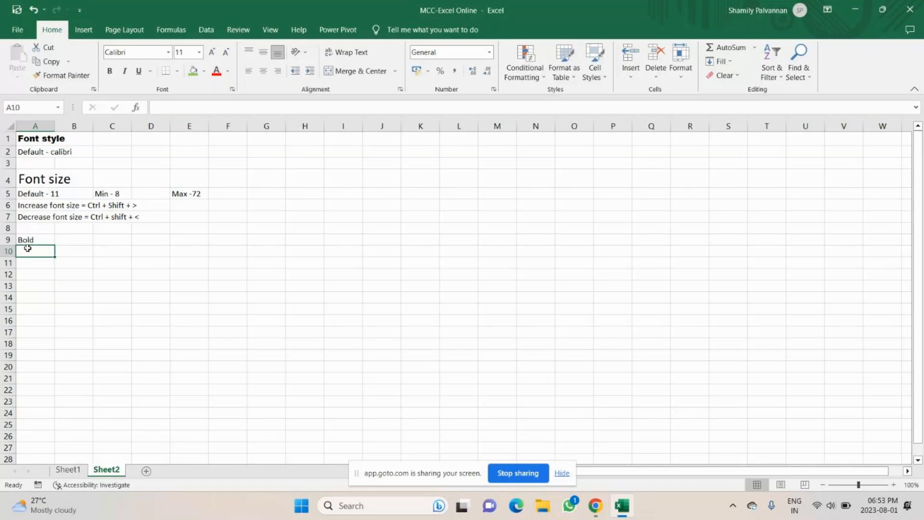
key("Up")
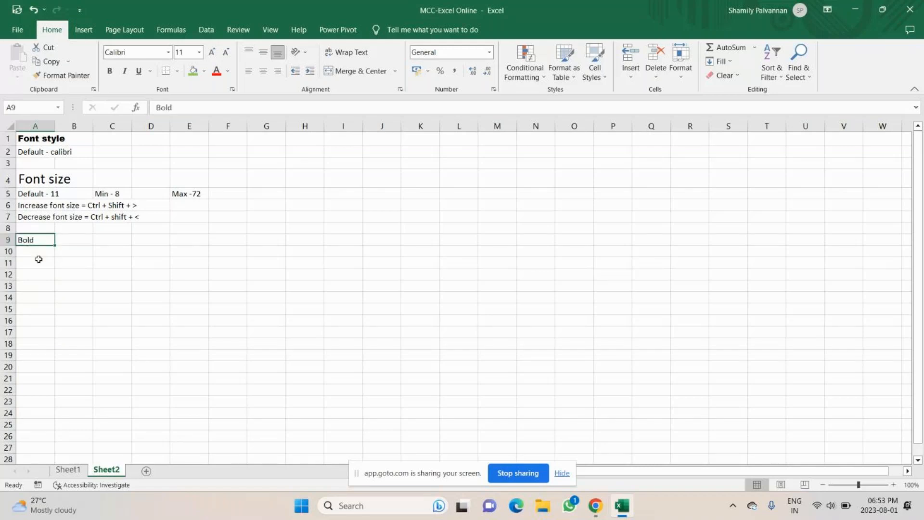
key("Down")
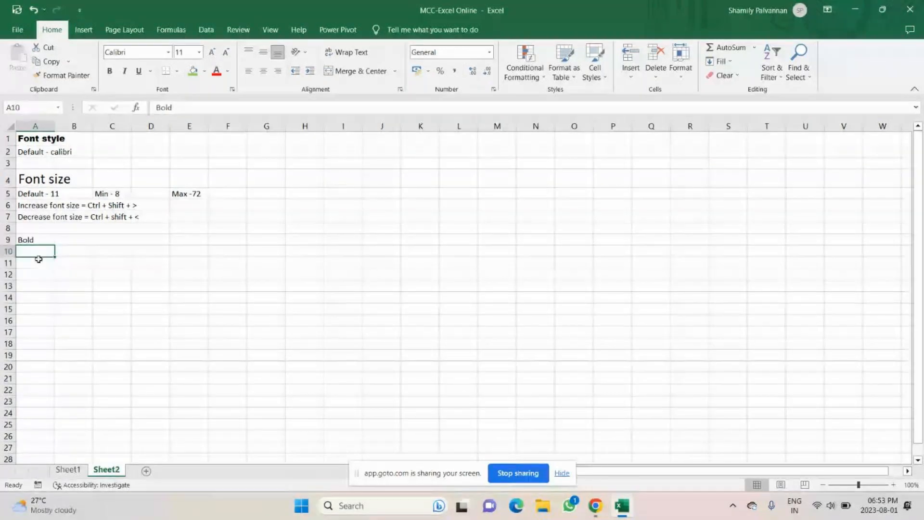
key("ctrl+b")
left_click(85, 242)
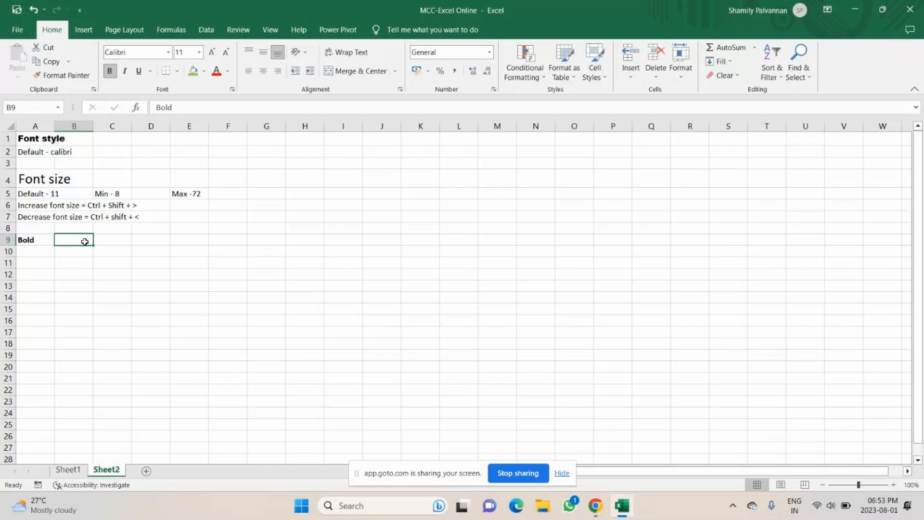
type("Ctrl + B")
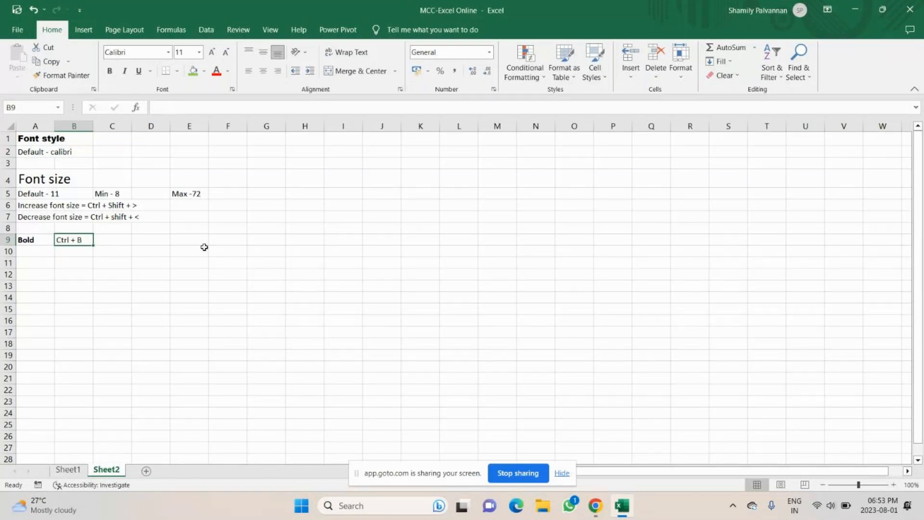
key("ctrl+b")
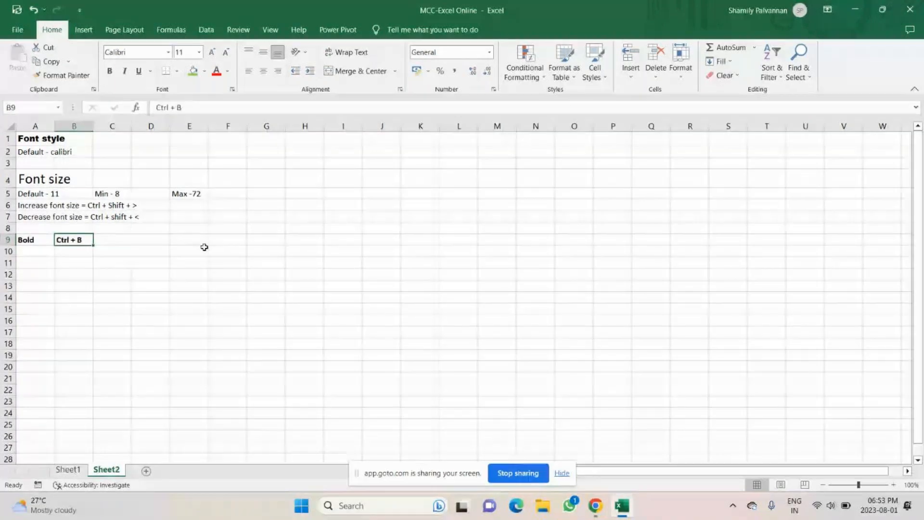
Step: Type 'Italic' in A10 and begin the Ctrl + I shortcut in B10
key("Return")
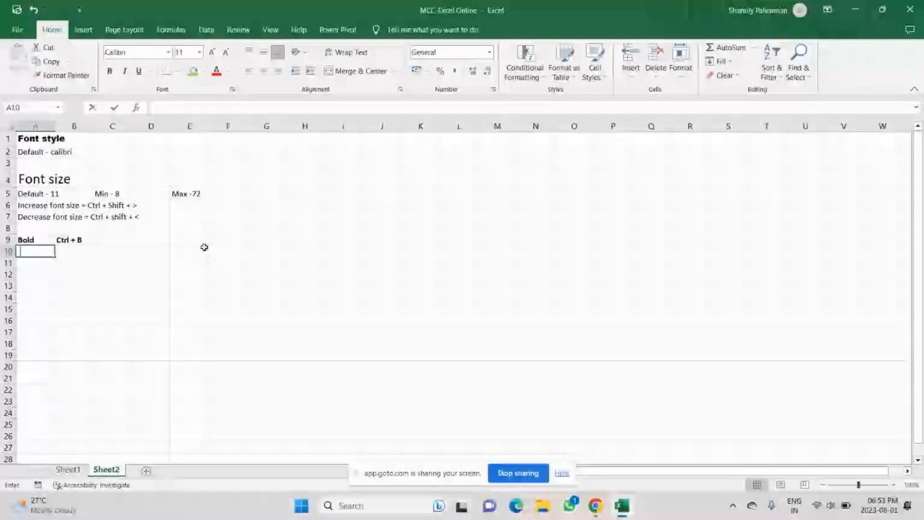
type("Italic")
key("Tab")
type("Ctrl")
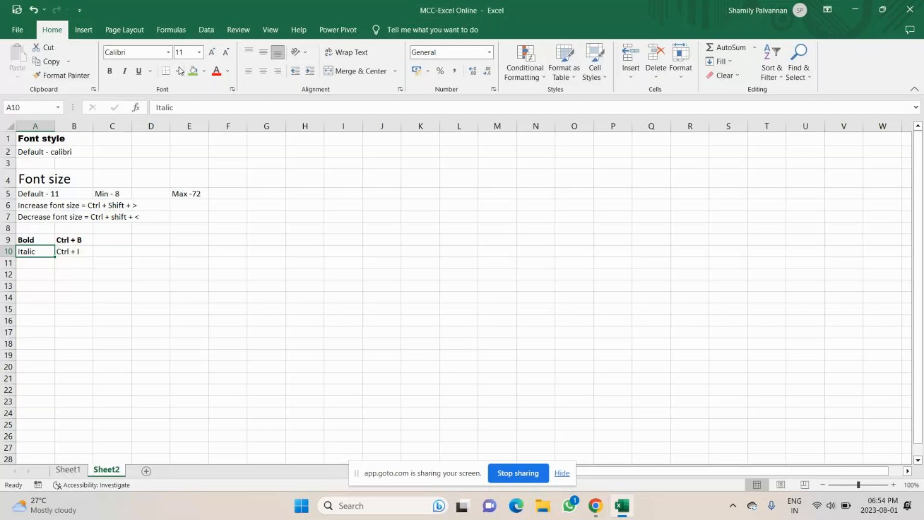
Step: Italicize 'Italic' in A10 and 'Ctrl + I' in B10
key("ctrl+i")
key("Right")
key("ctrl+i")
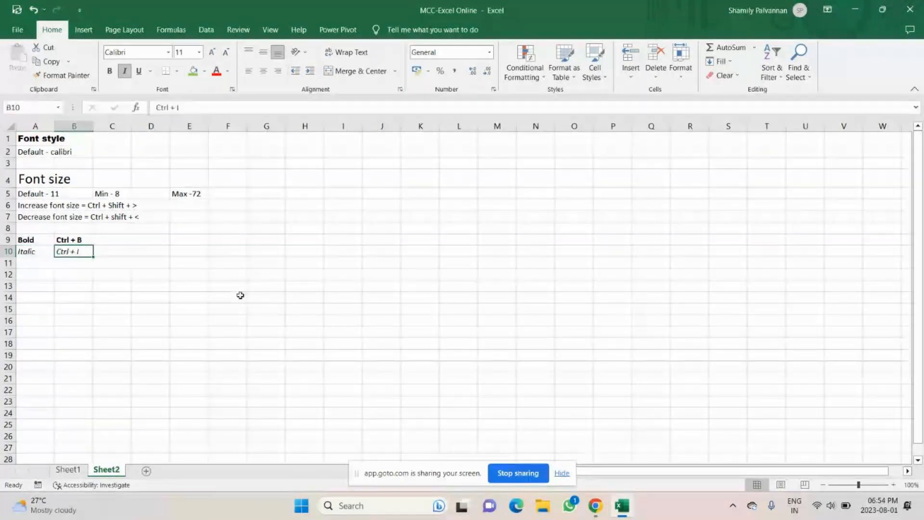
Step: Add an 'Underline' / 'Ctrl + U' row in A11:B11, with the shortcut underlined
key("Down")
key("Left")
type("U")
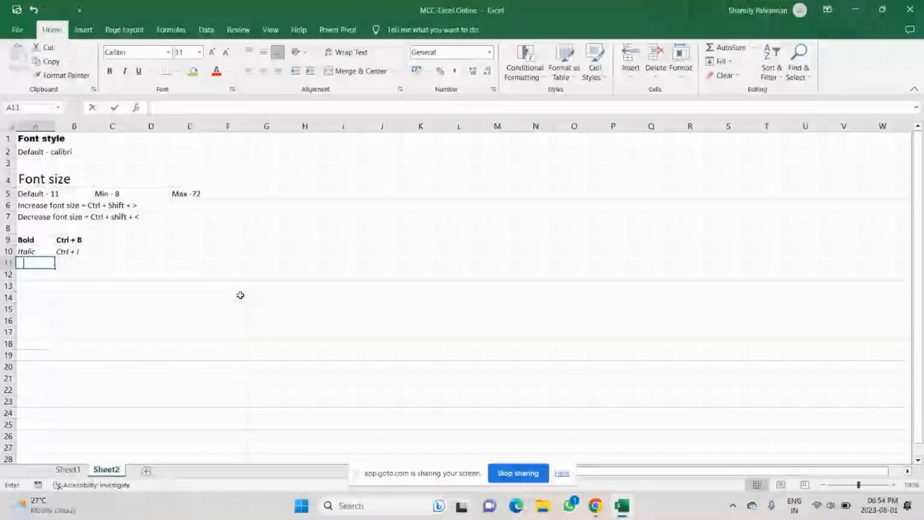
type("nderline")
key("Tab")
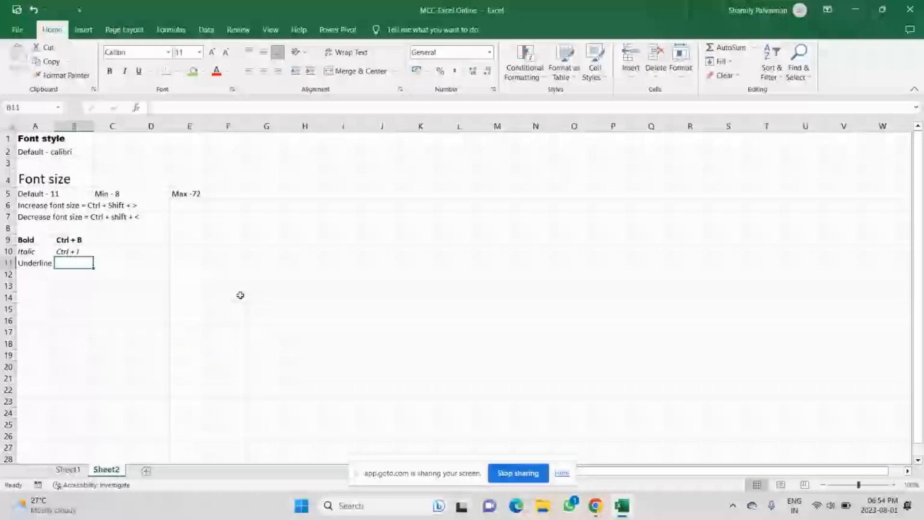
type("Ctrl + U")
key("Return")
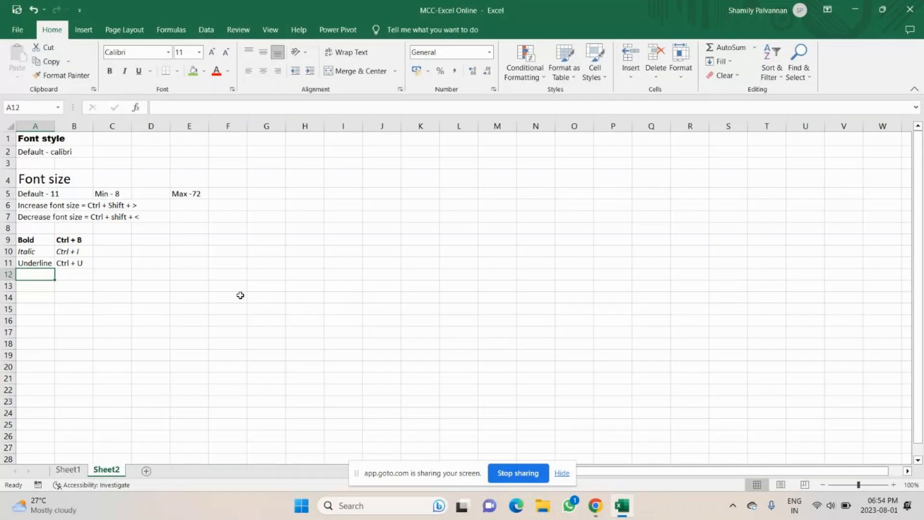
left_click(85, 267)
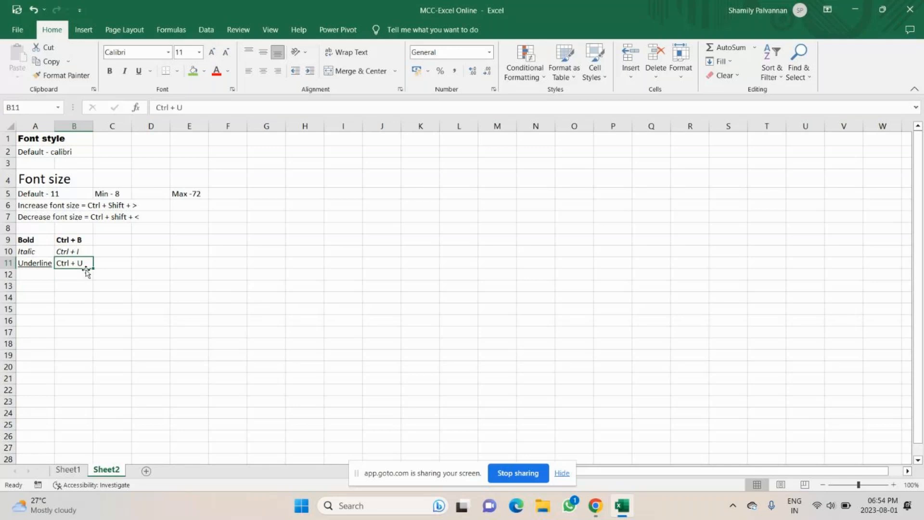
key("ctrl+u")
key("Return")
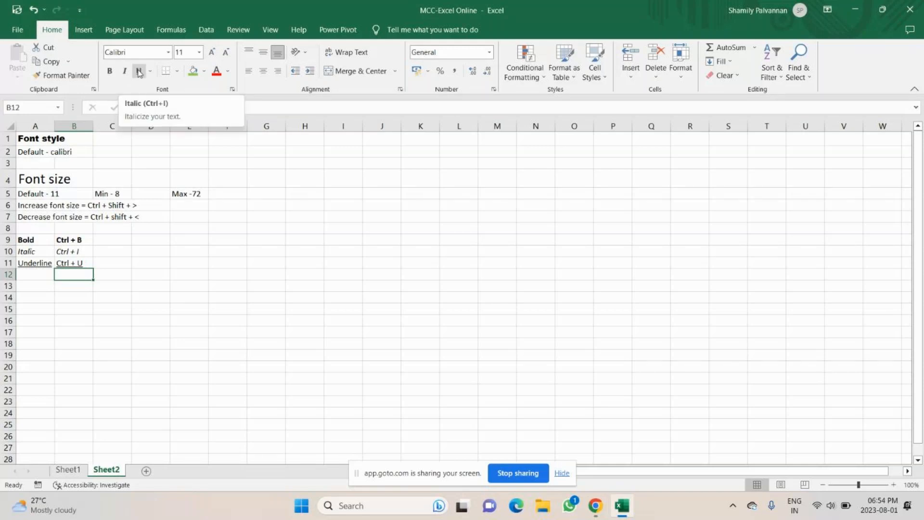
left_click(141, 252)
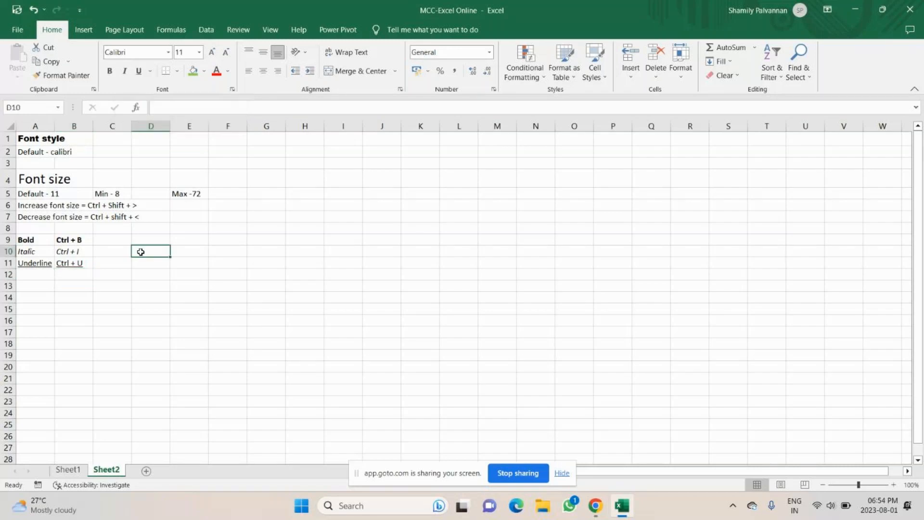
left_click(30, 140)
left_click(150, 70)
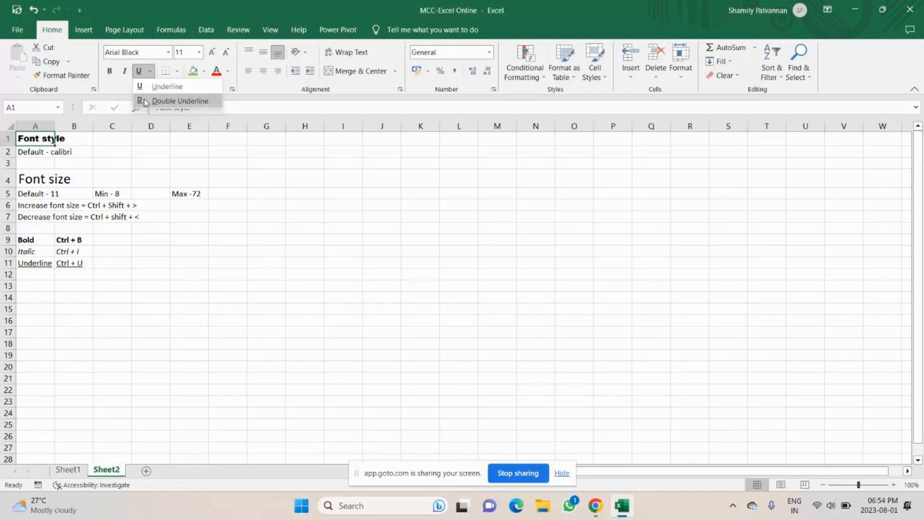
Step: Double-underline the Font style heading in A1 and single-underline the Font size heading in A4
left_click(144, 100)
left_click(36, 177)
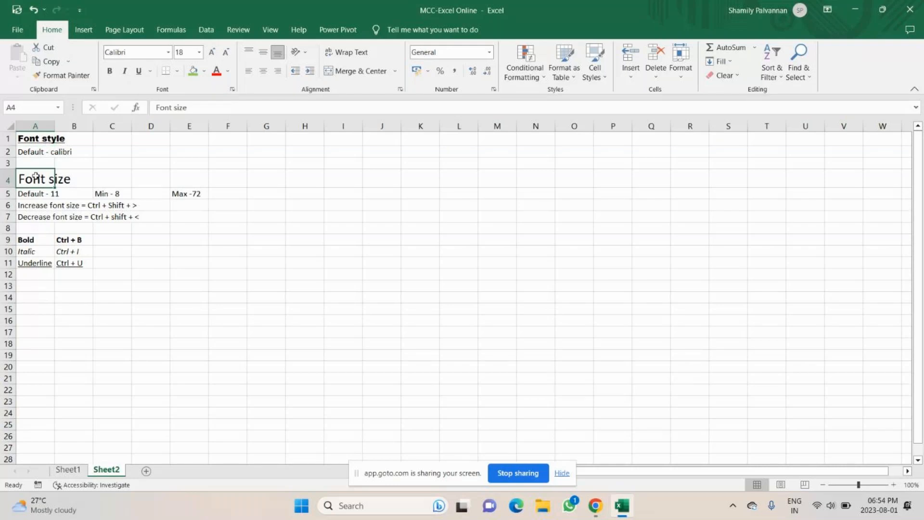
key("ctrl+u")
left_click(151, 263)
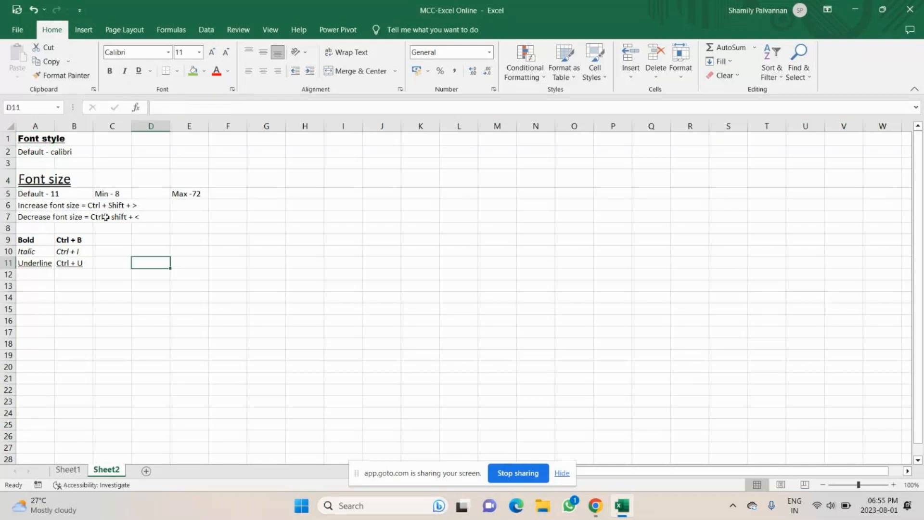
left_click(69, 179)
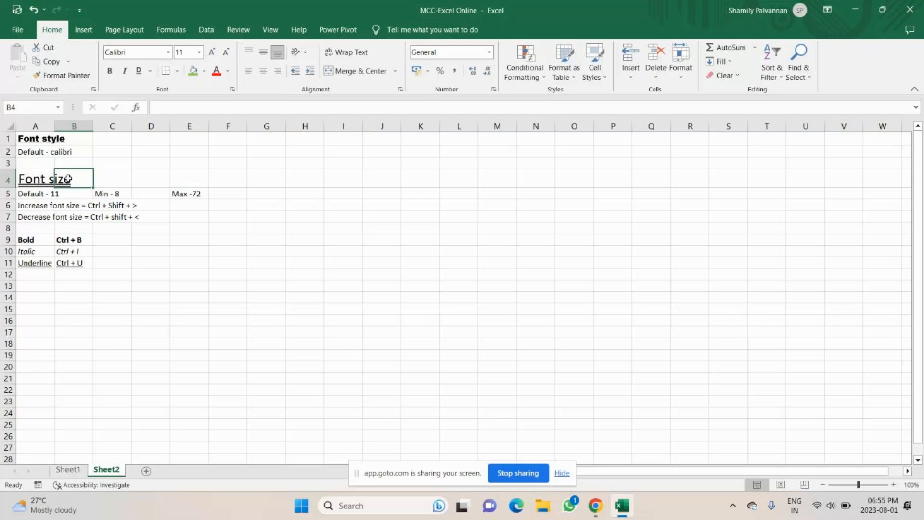
key("Left")
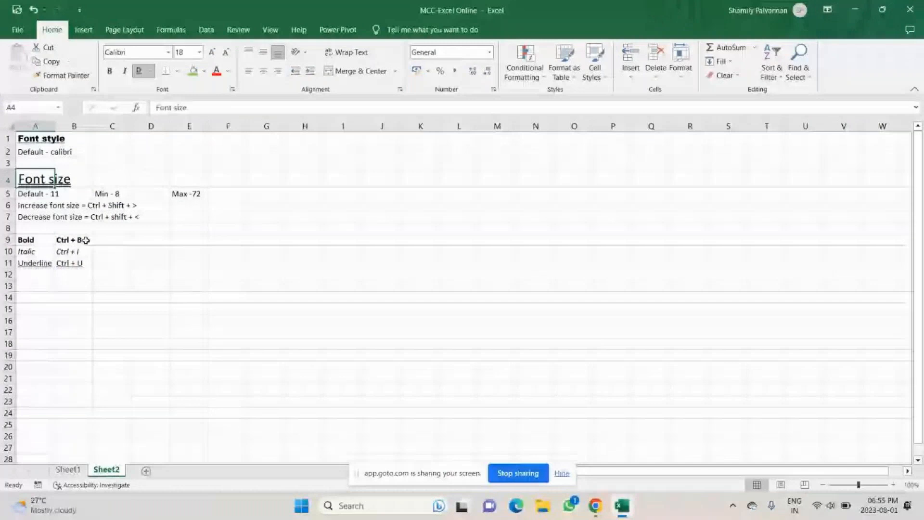
left_click(37, 294)
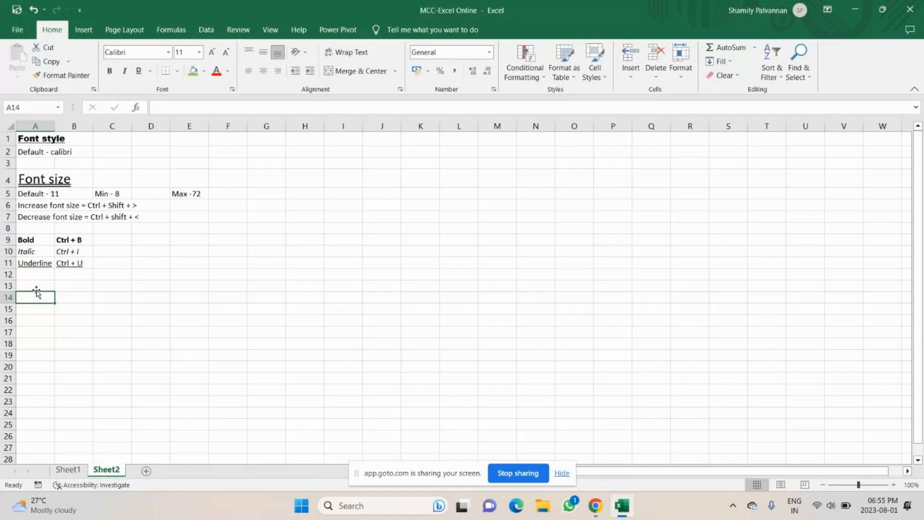
Step: Apply All Borders to the A9:B11 shortcut table, then a bottom double border
left_click_drag(29, 240, 74, 266)
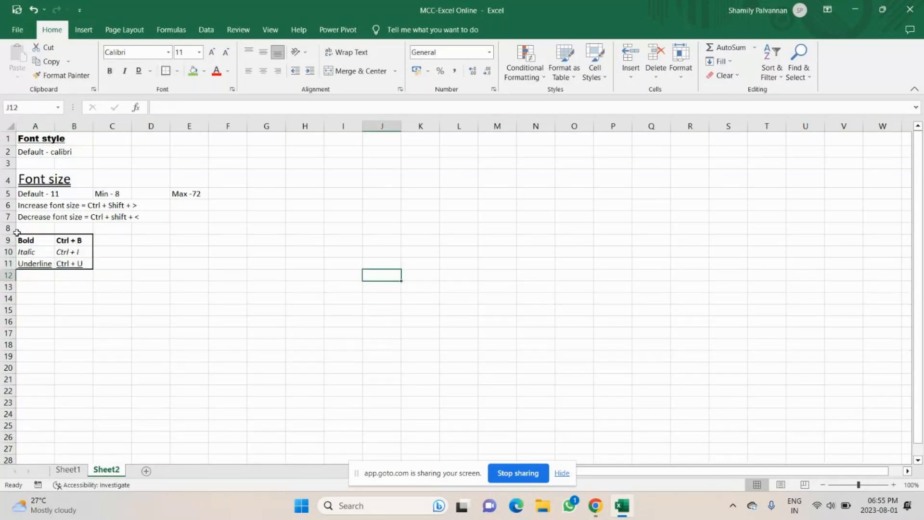
left_click_drag(18, 240, 72, 263)
left_click(177, 71)
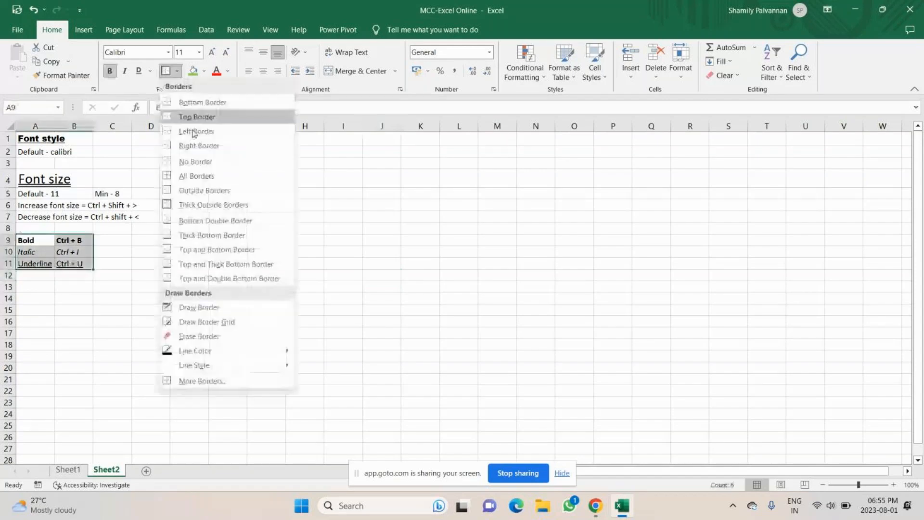
left_click(197, 176)
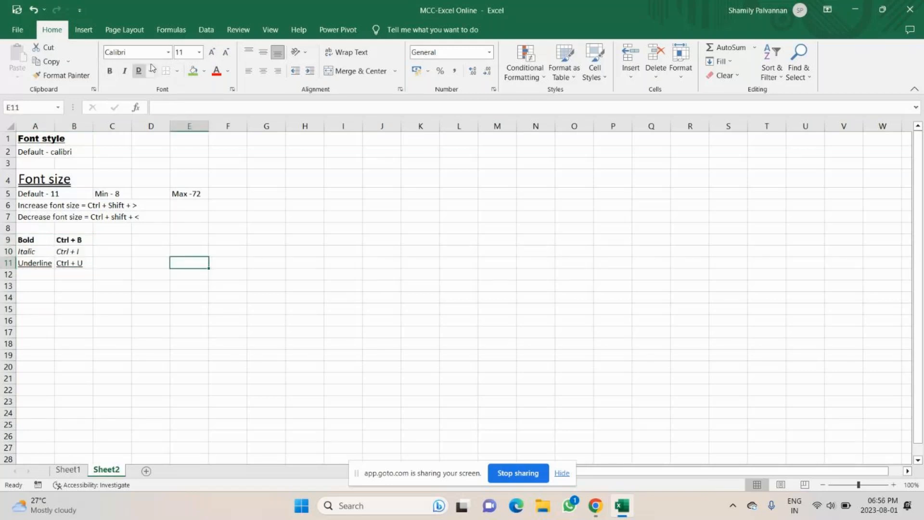
left_click(177, 70)
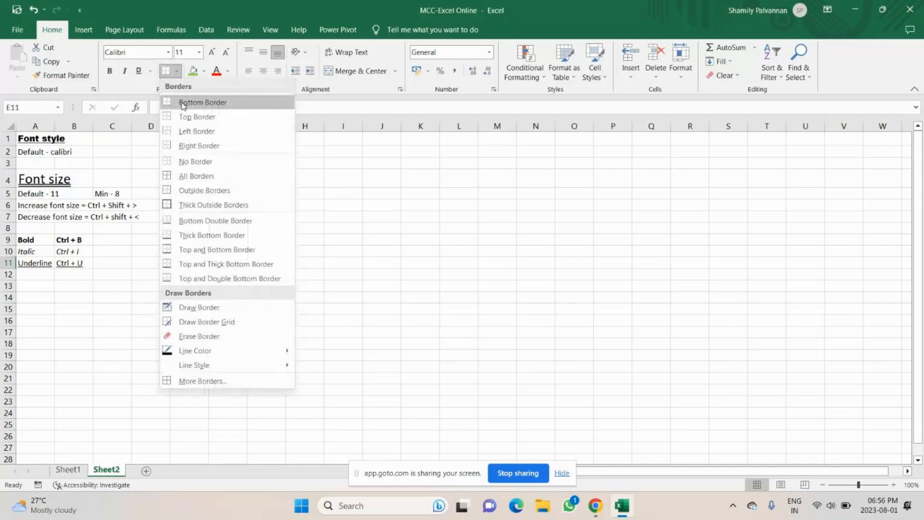
left_click(169, 221)
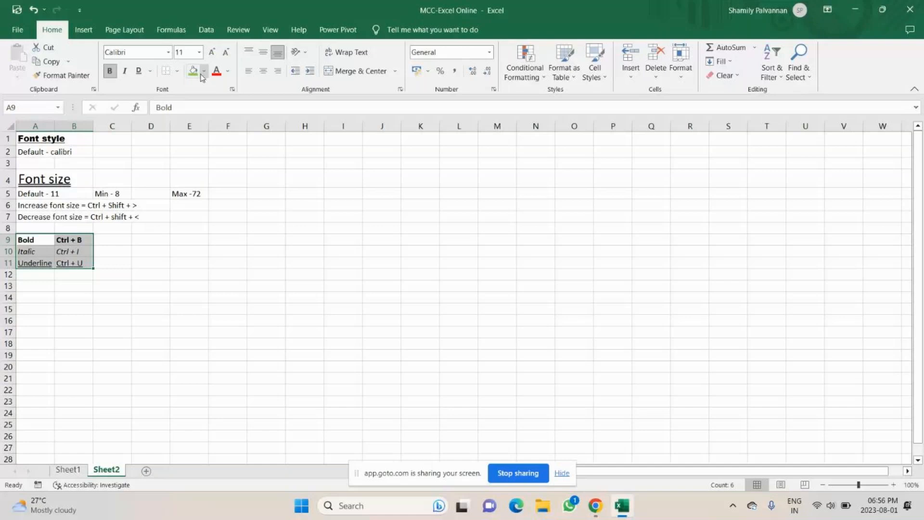
Step: Set the border drawing colour to red and the line style to dashed
left_click(178, 71)
mouse_move(245, 355)
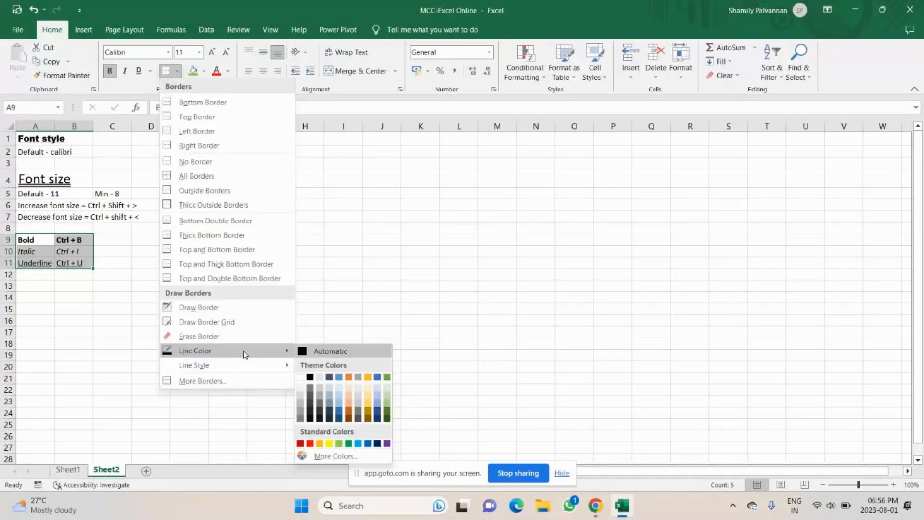
left_click(301, 441)
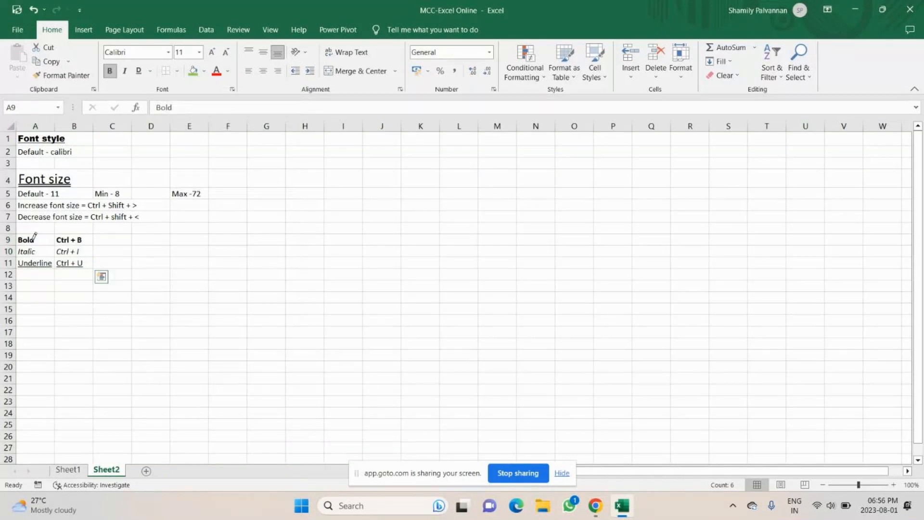
left_click(177, 70)
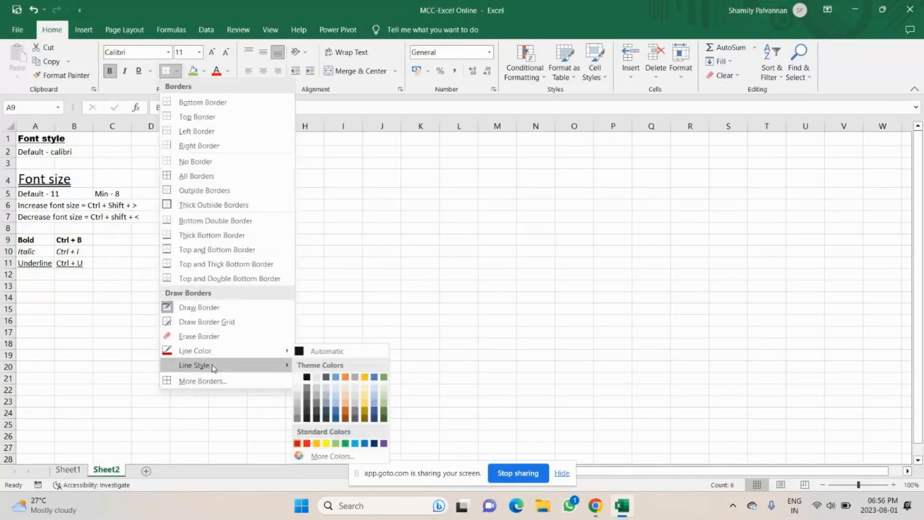
mouse_move(213, 367)
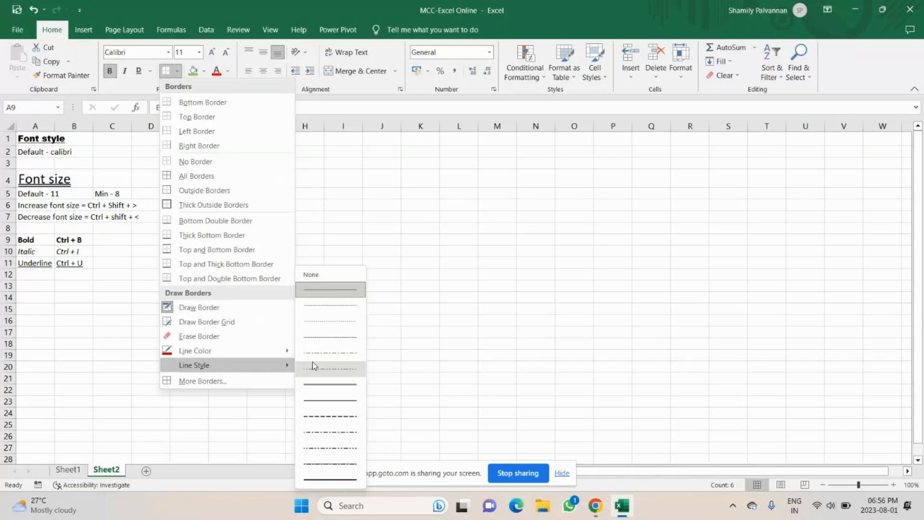
left_click(313, 365)
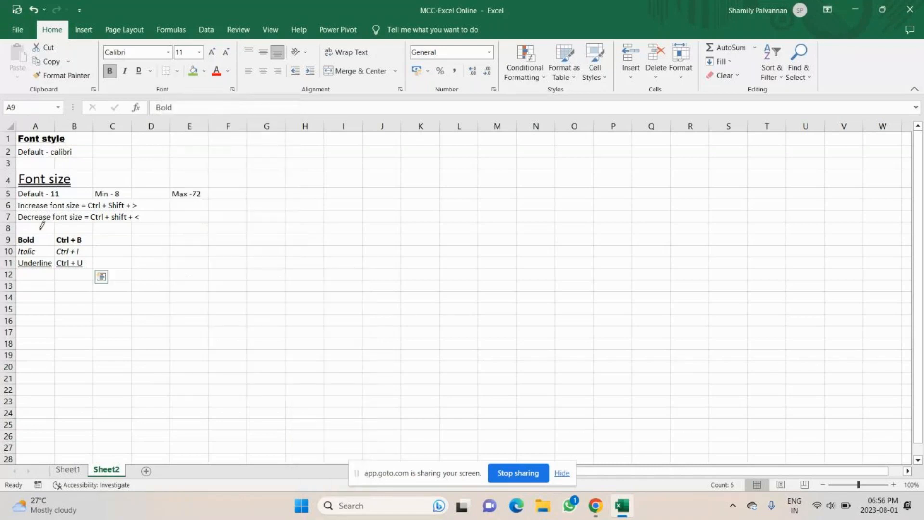
Step: Draw the red dashed outline around A9:B11 and a divider between columns A and B
left_click_drag(42, 225, 65, 240)
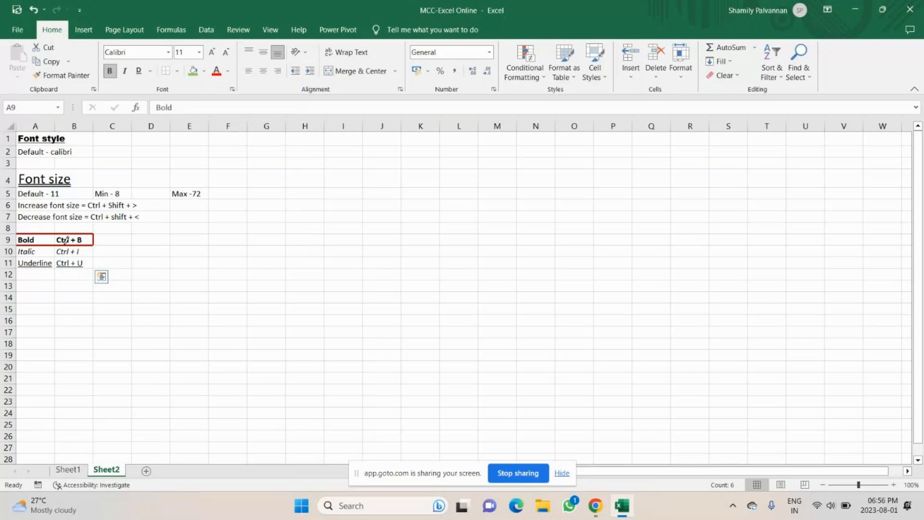
left_click_drag(65, 240, 85, 254)
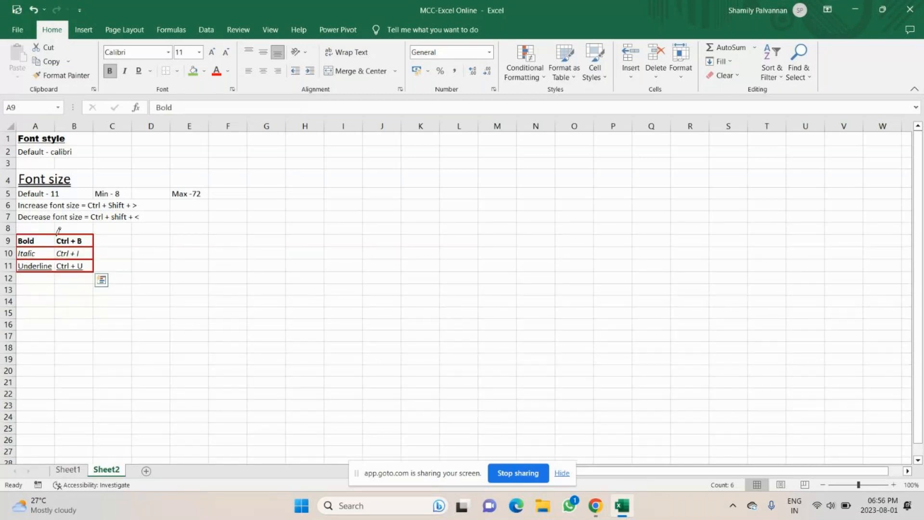
left_click_drag(56, 236, 55, 269)
Step: Unmute the microphone in GoTo Meeting and bring the Excel workbook back to the front
left_click(613, 509)
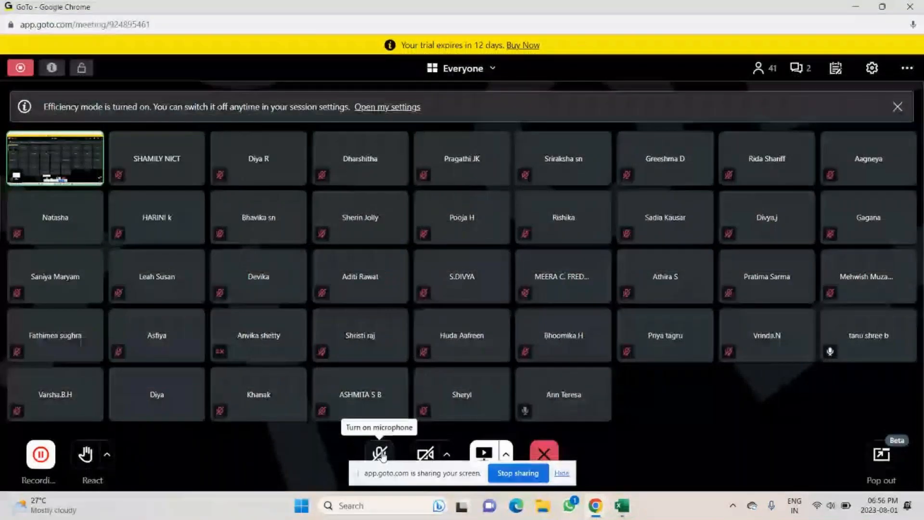
left_click(380, 453)
mouse_move(619, 508)
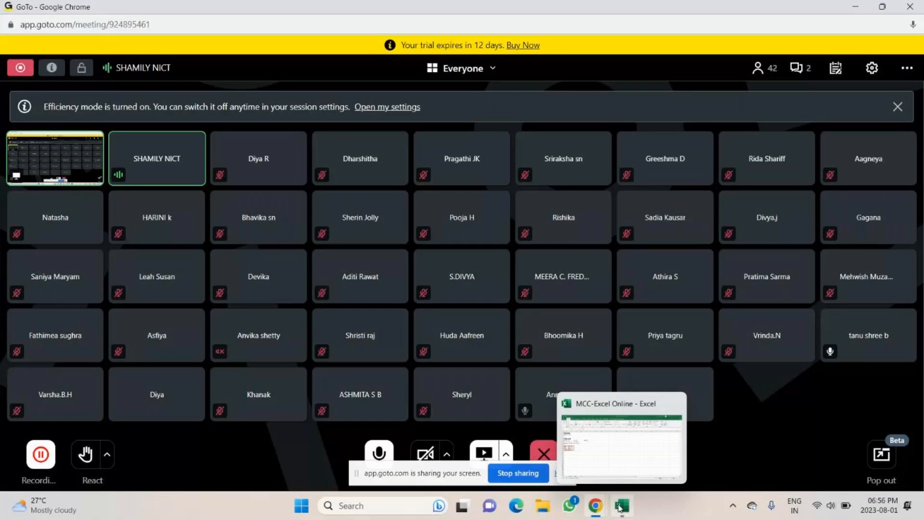
left_click(621, 506)
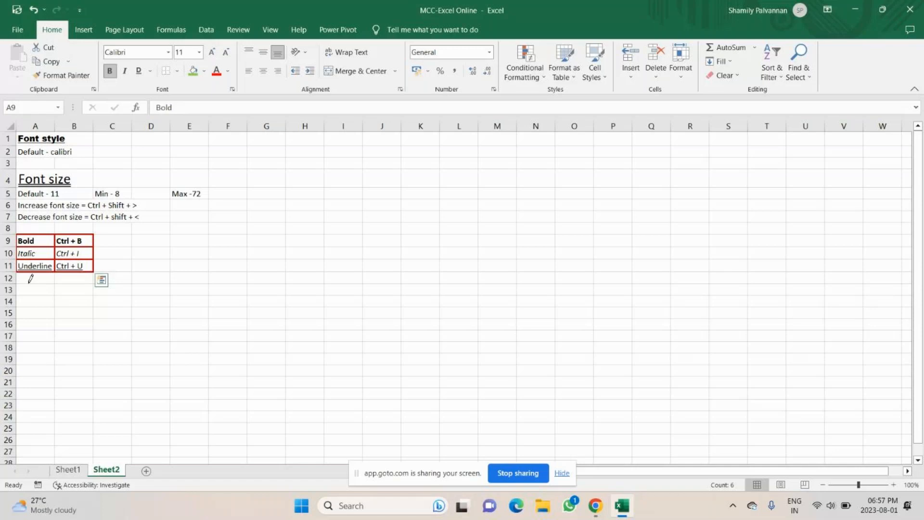
Step: Add a top border to the A9:B11 shortcut table and widen column A
left_click(178, 70)
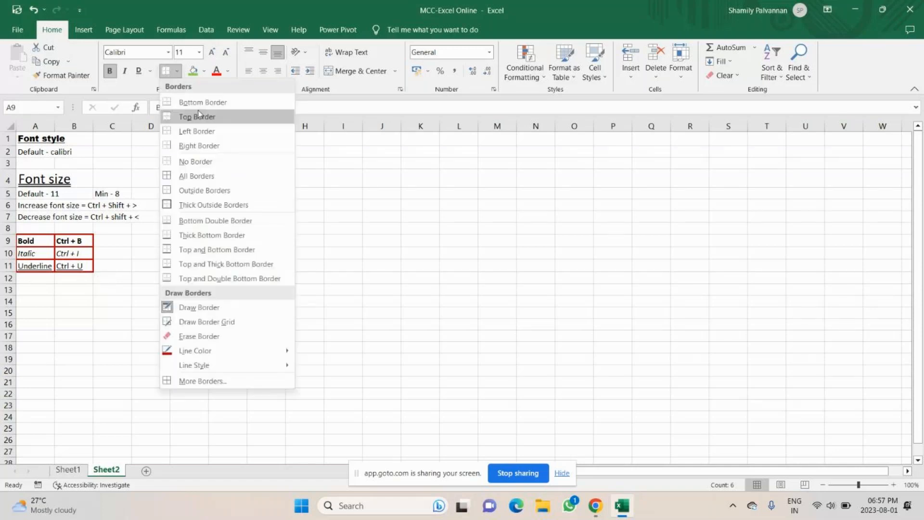
left_click(198, 116)
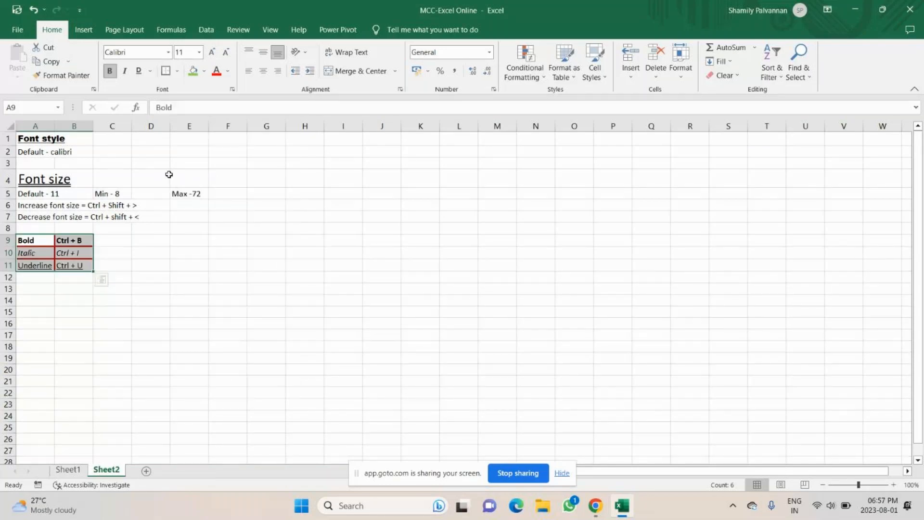
key("Down")
key("Down")
key("Down")
key("Down")
key("Down")
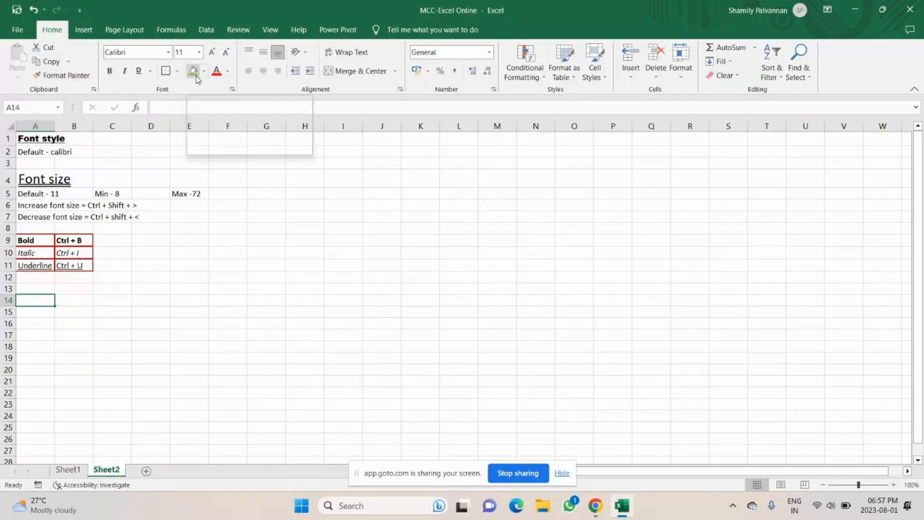
left_click_drag(54, 126, 119, 124)
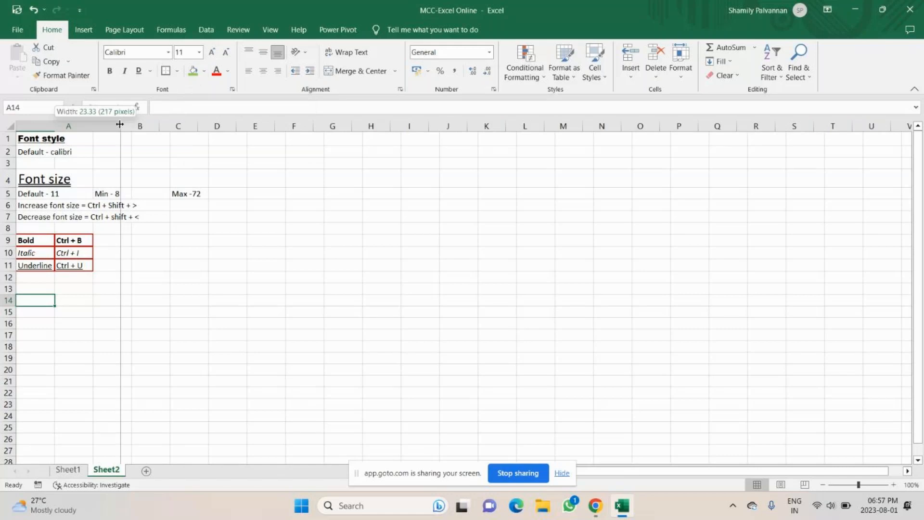
left_click_drag(119, 124, 119, 124)
Step: Give the Font style title in A1 a green fill
left_click(193, 71)
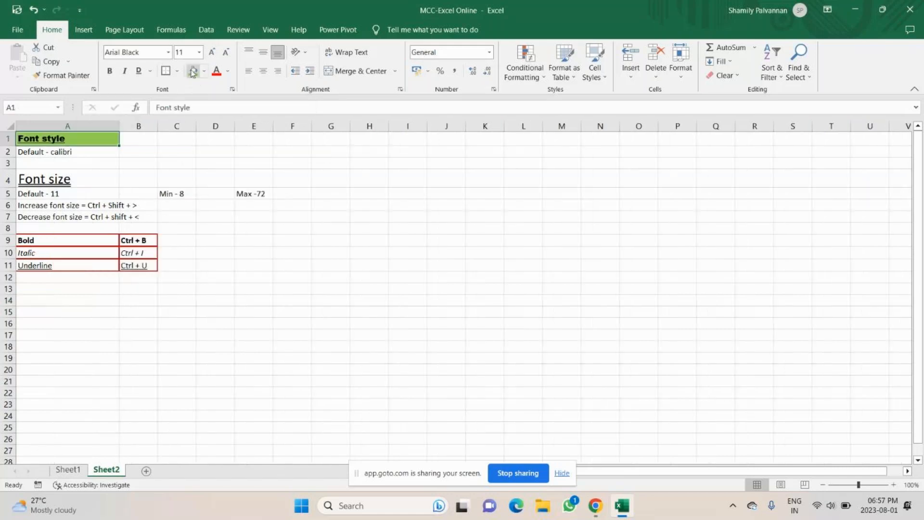
left_click(87, 177)
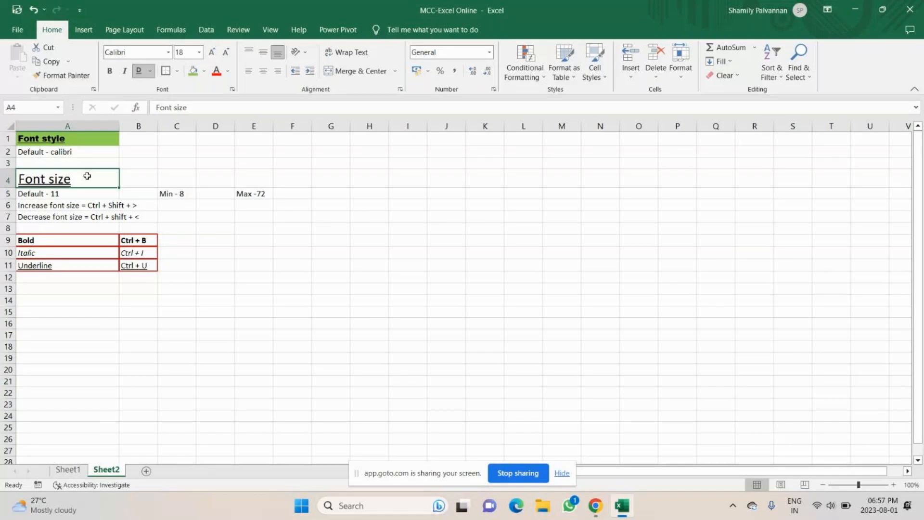
left_click(204, 71)
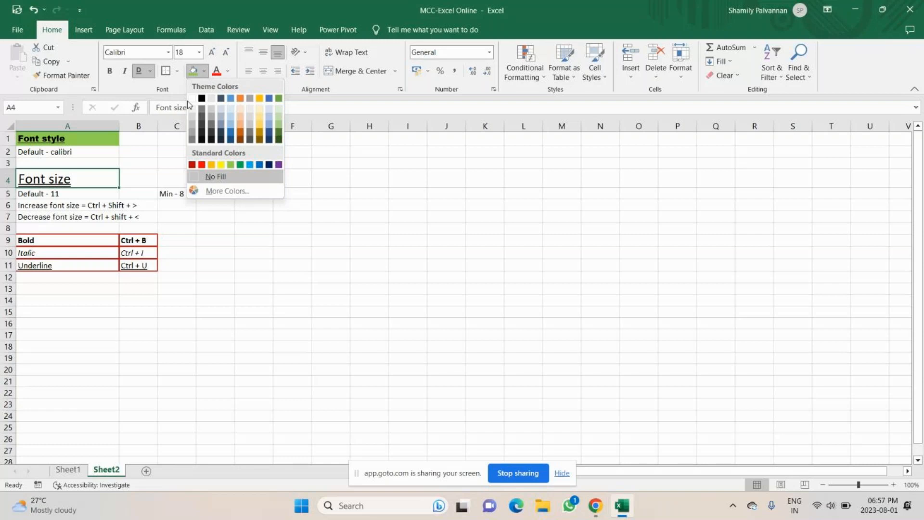
left_click(227, 191)
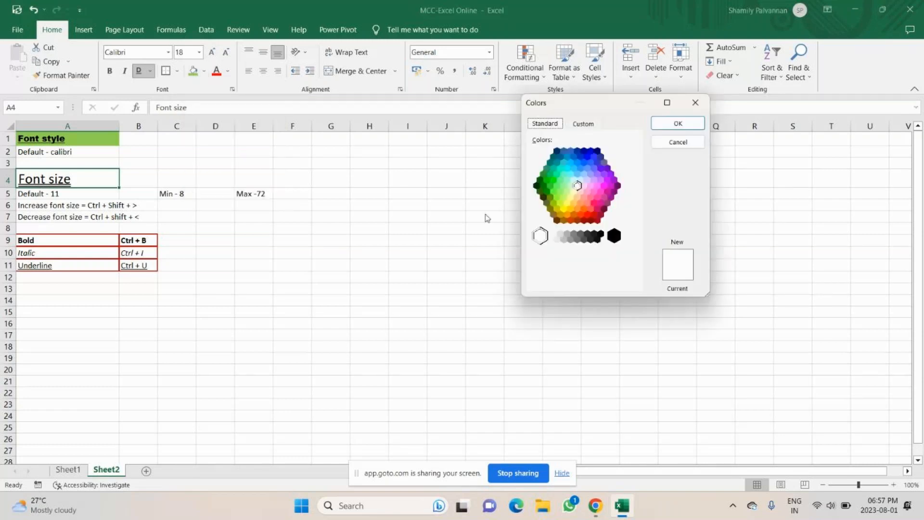
left_click(584, 124)
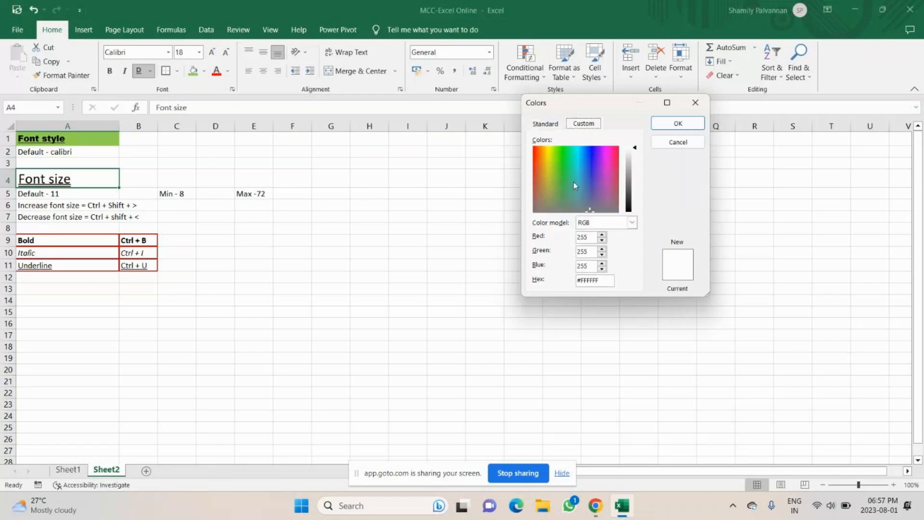
left_click(552, 177)
left_click(569, 175)
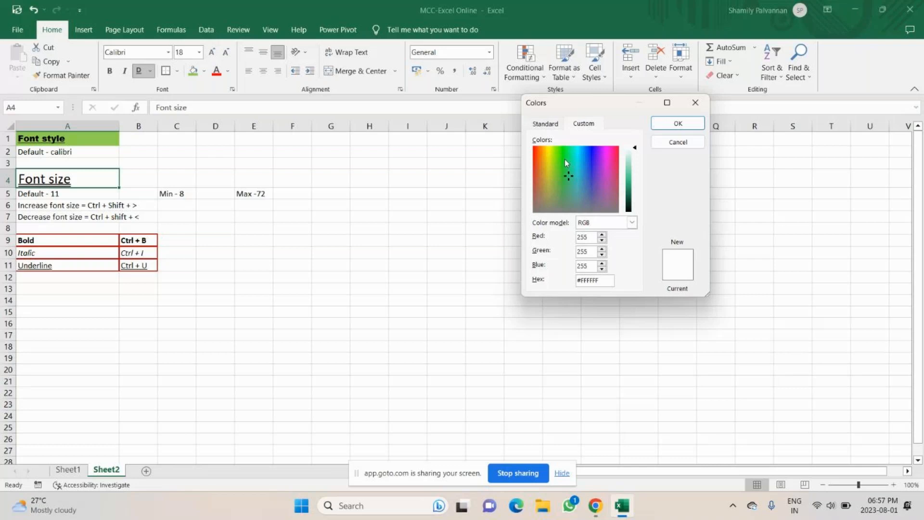
left_click(606, 163)
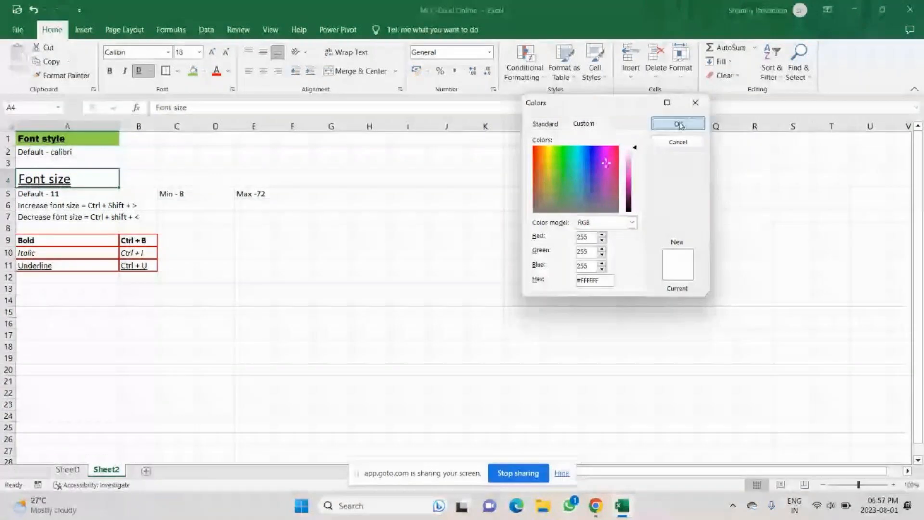
left_click(678, 124)
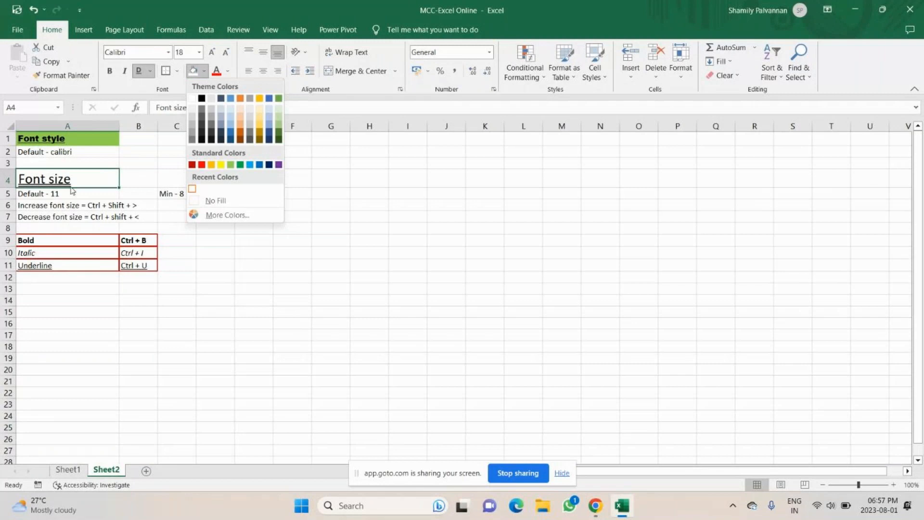
left_click(227, 215)
left_click(584, 124)
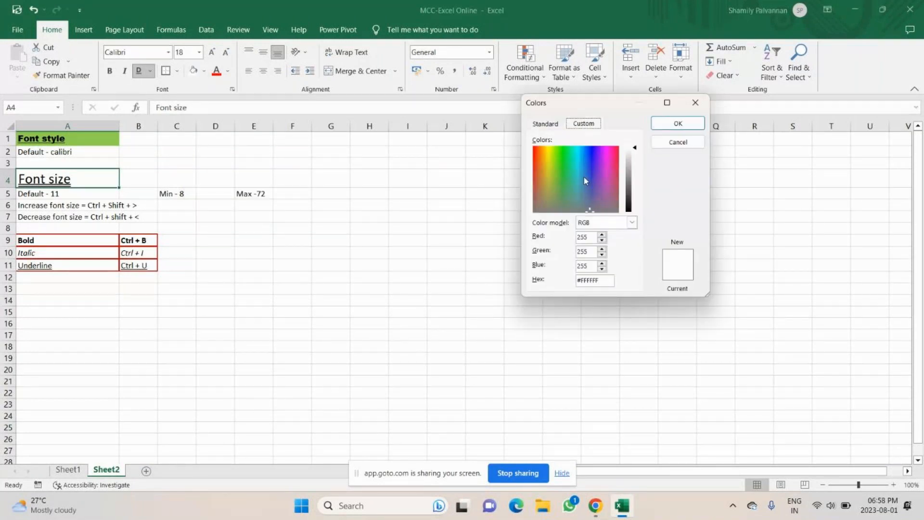
left_click(695, 103)
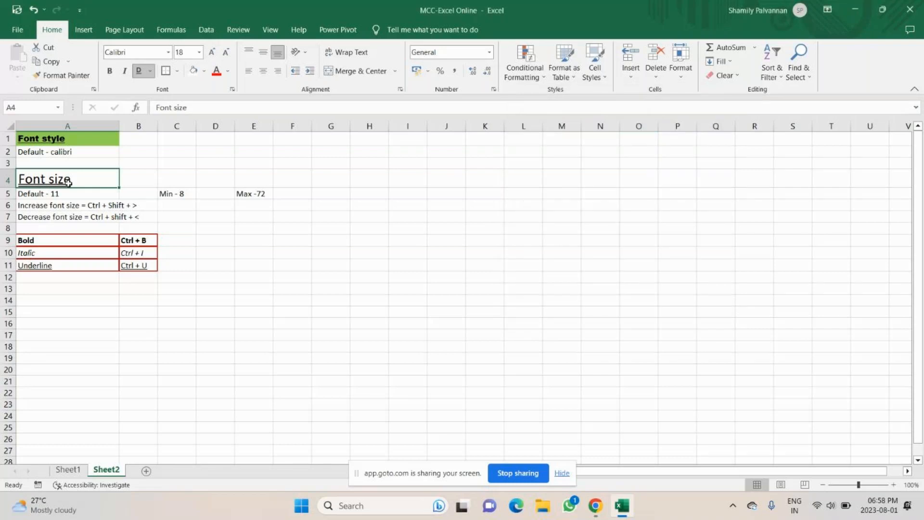
left_click(204, 71)
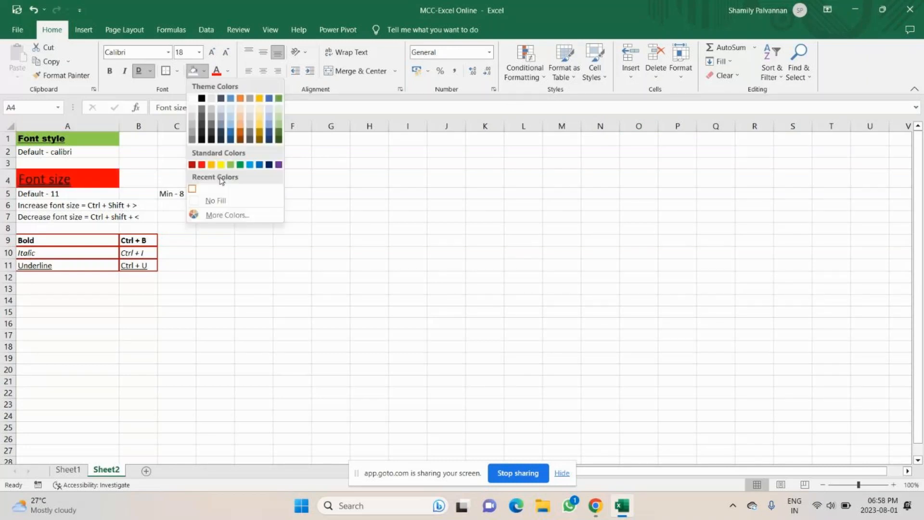
Step: Fill the Font size heading in A4 violet-blue from More Colors
left_click(227, 215)
left_click(581, 157)
left_click(597, 162)
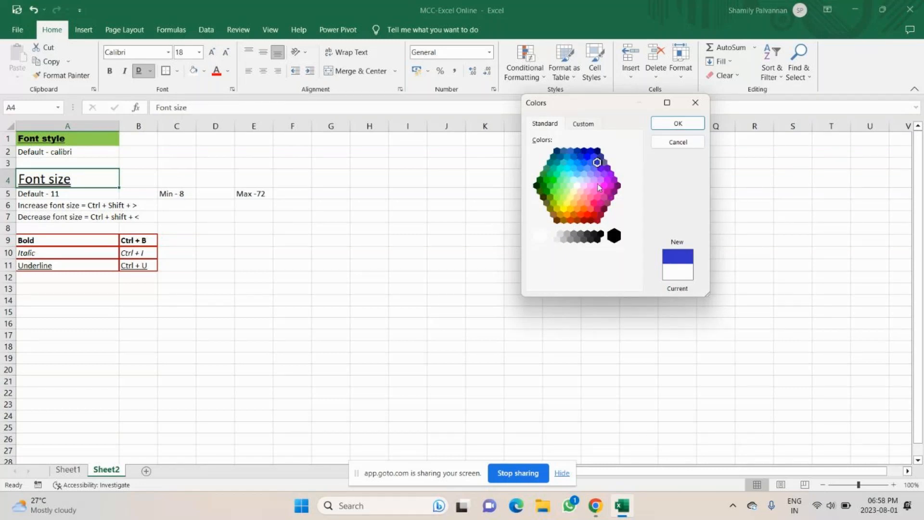
key("Return")
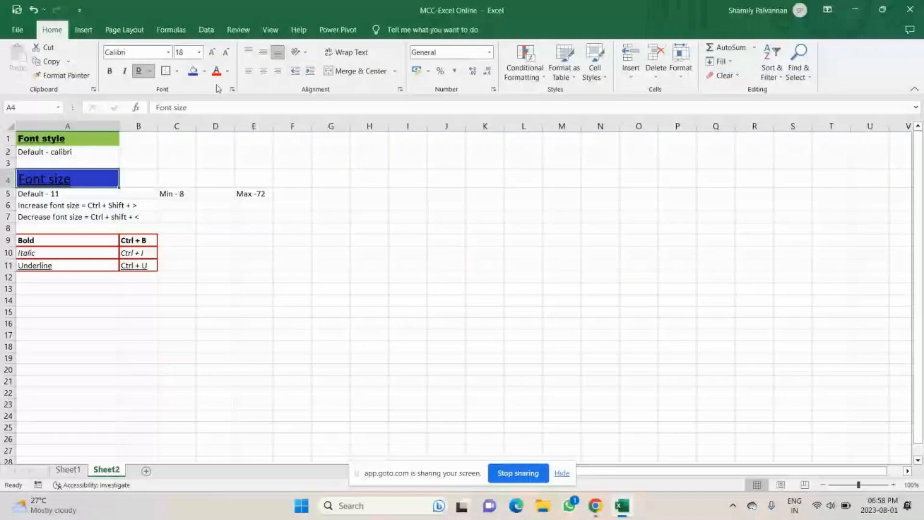
Step: Remove the fill from the Font size heading, setting it to No Fill
left_click(204, 71)
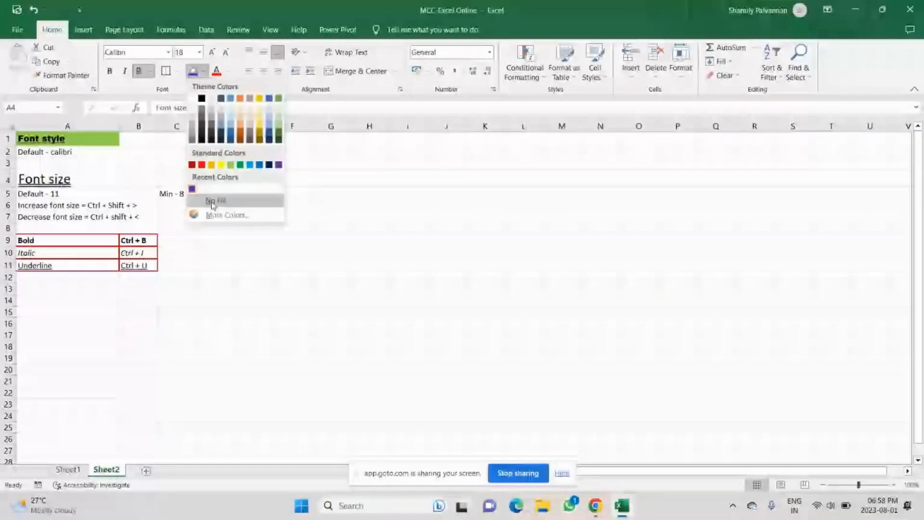
left_click(212, 204)
left_click(67, 289)
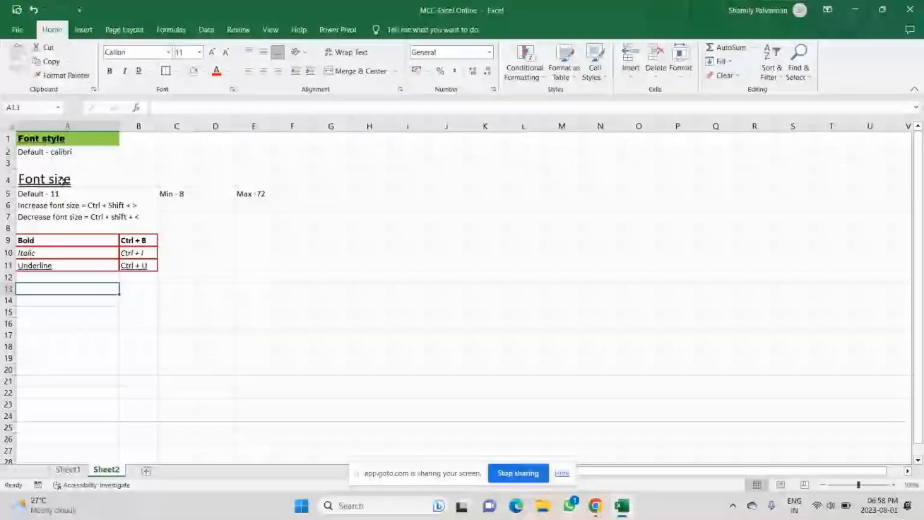
left_click(38, 181)
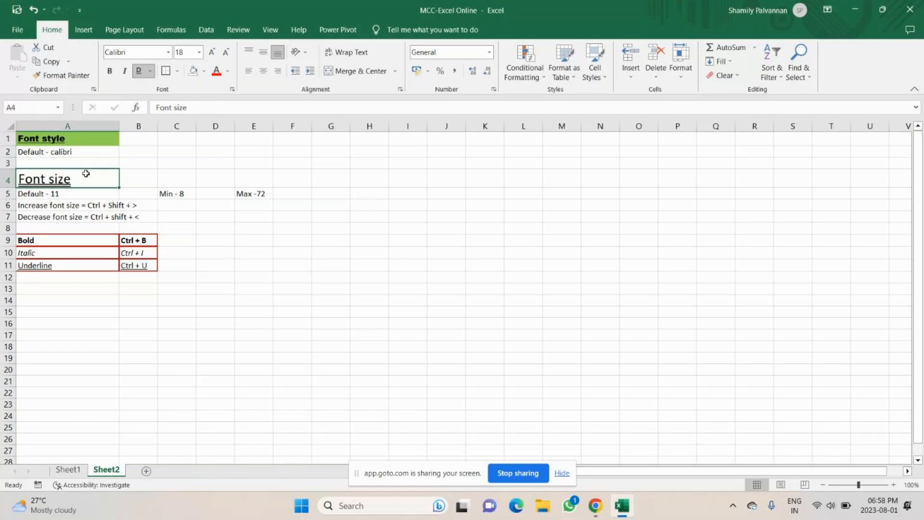
Step: Make the Font size heading text pink using Font Color > More Colors
left_click(228, 72)
left_click(250, 216)
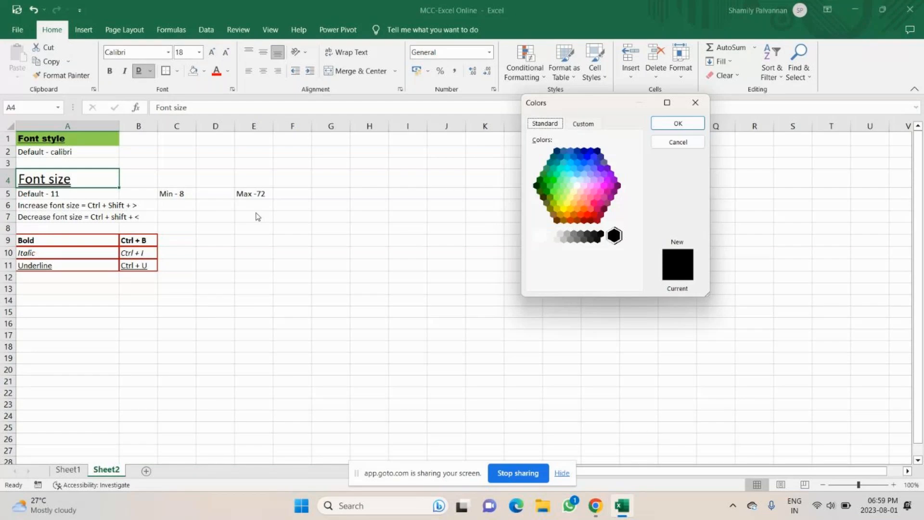
left_click(596, 197)
left_click(679, 124)
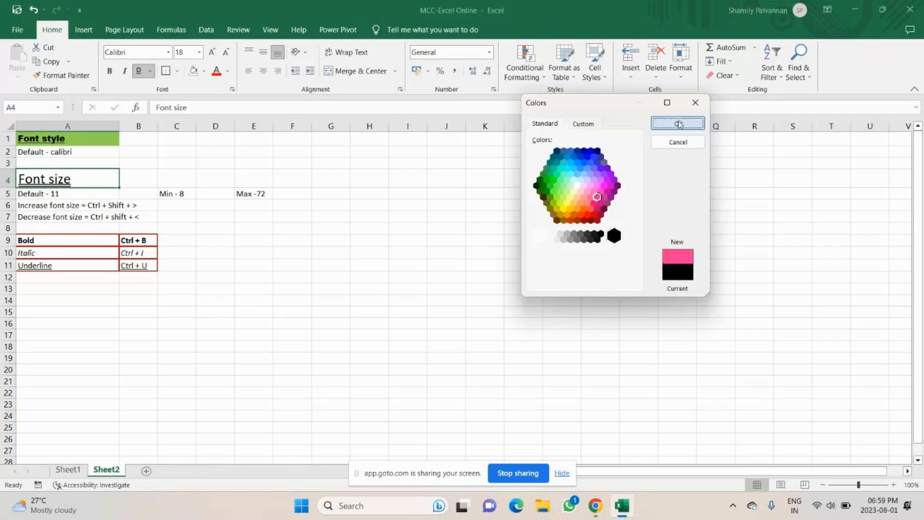
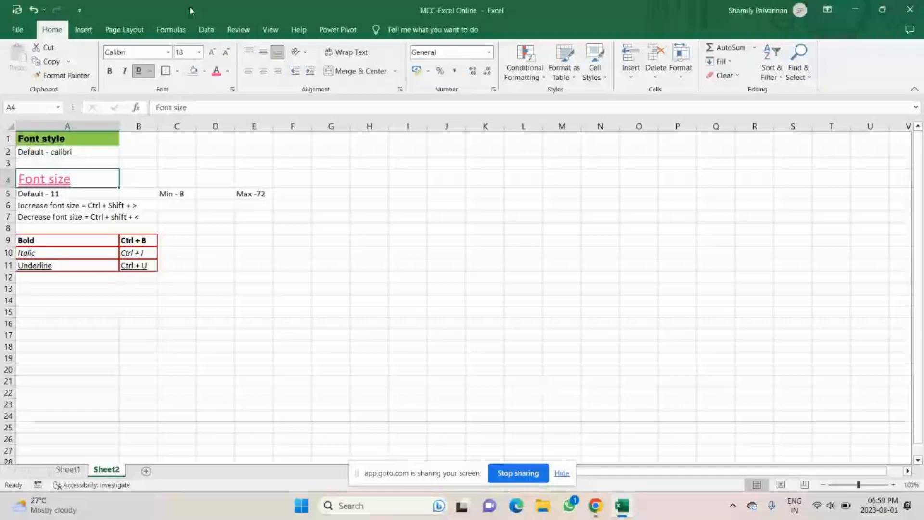
Step: Copy the A9:B11 shortcut table into H14:I16 and compare it with the B14:C16 copy
left_click_drag(29, 240, 140, 265)
key("ctrl+c")
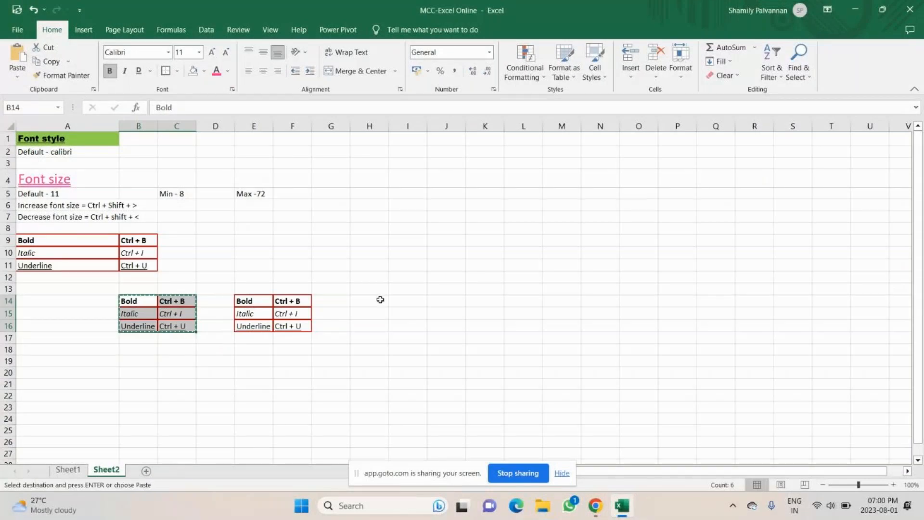
left_click(381, 299)
key("ctrl+v")
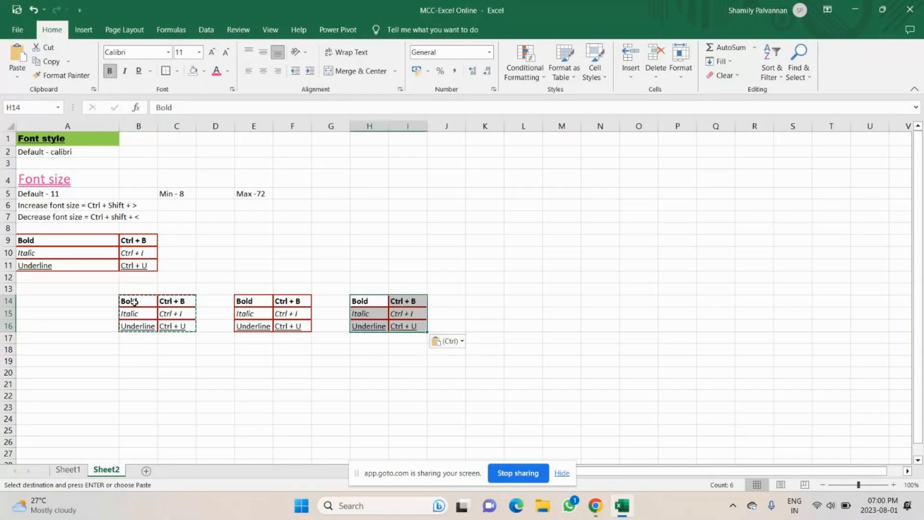
left_click_drag(135, 302, 182, 327)
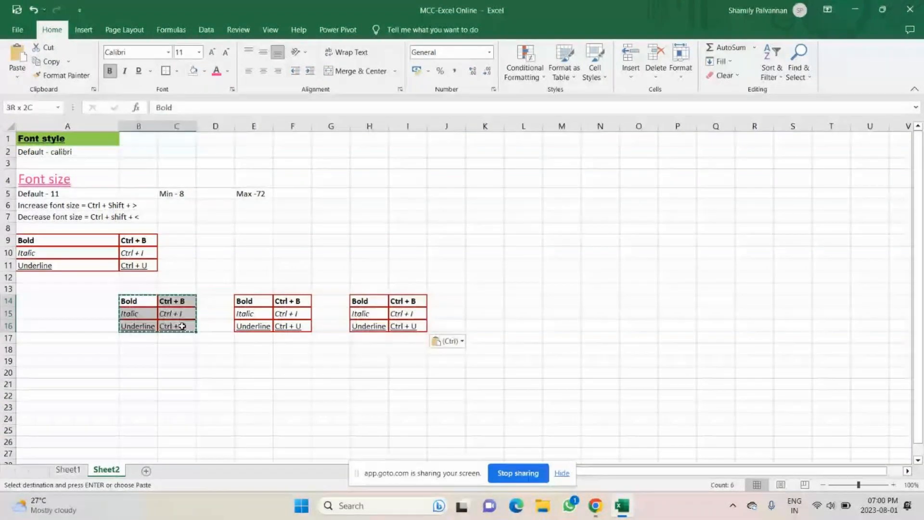
left_click_drag(368, 301, 412, 326)
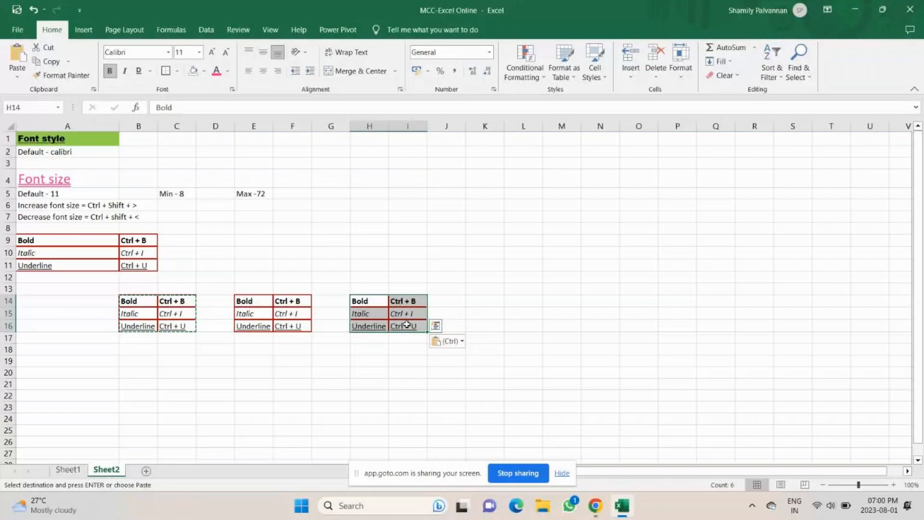
Step: Bring up the meeting window and check the Nict-Airtel Wi-Fi network entry
left_click(596, 507)
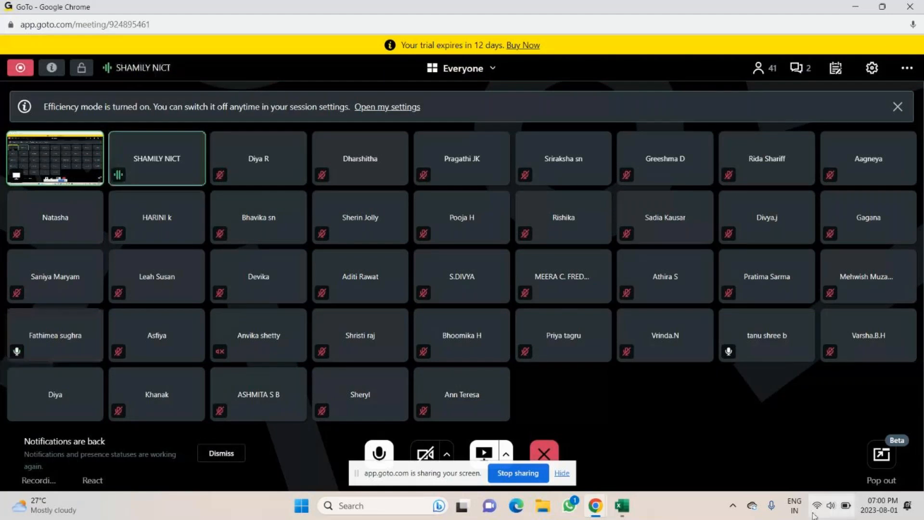
left_click(813, 514)
left_click(758, 277)
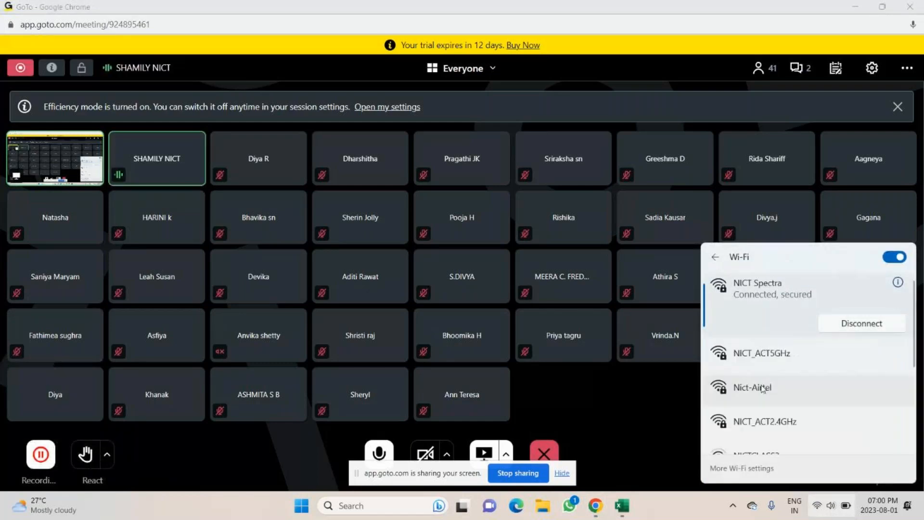
left_click(762, 388)
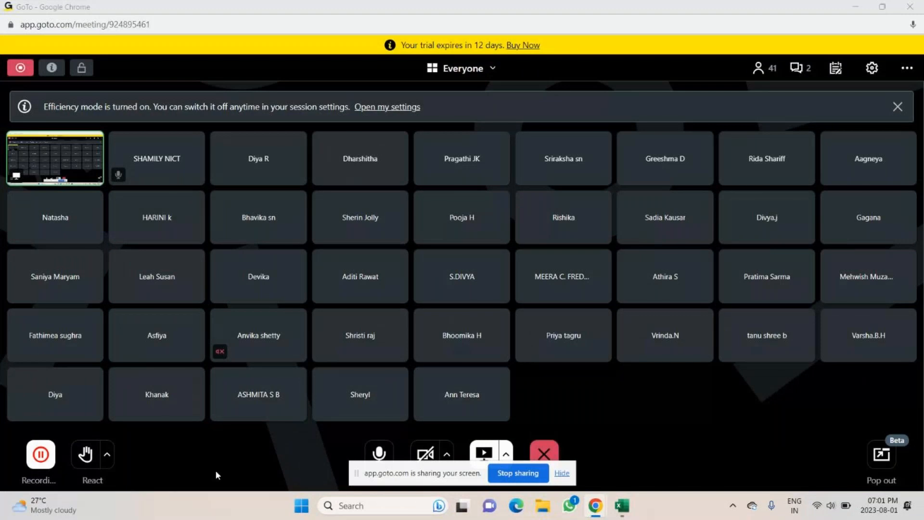
Step: Unmute the GoTo Meeting microphone, then return to the Excel workbook
key("alt+Tab")
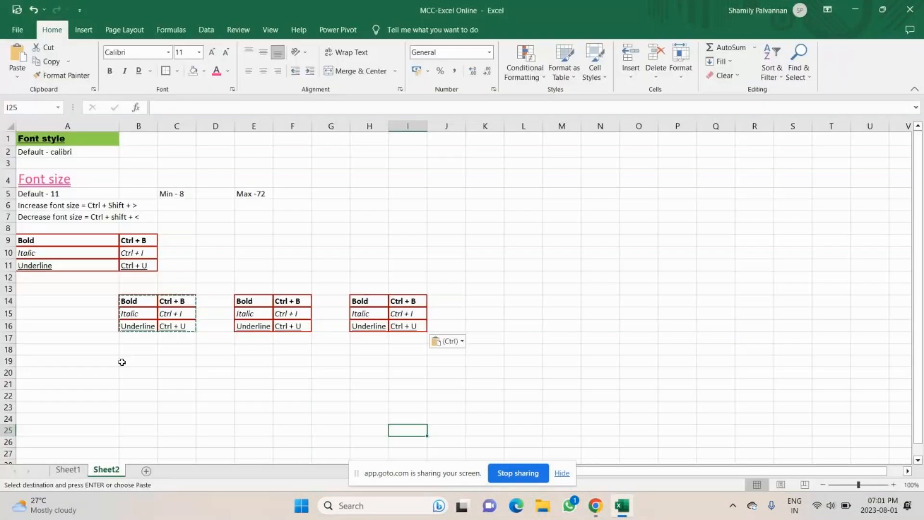
left_click(49, 351)
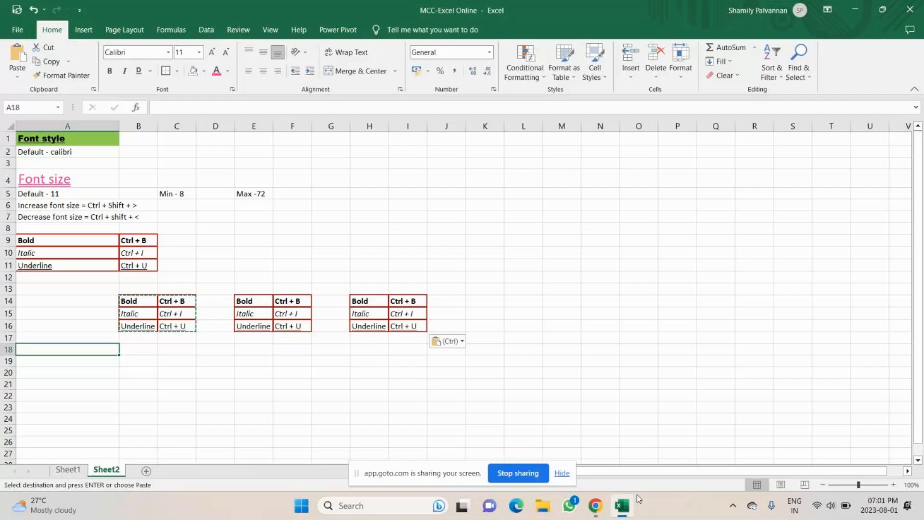
left_click(596, 505)
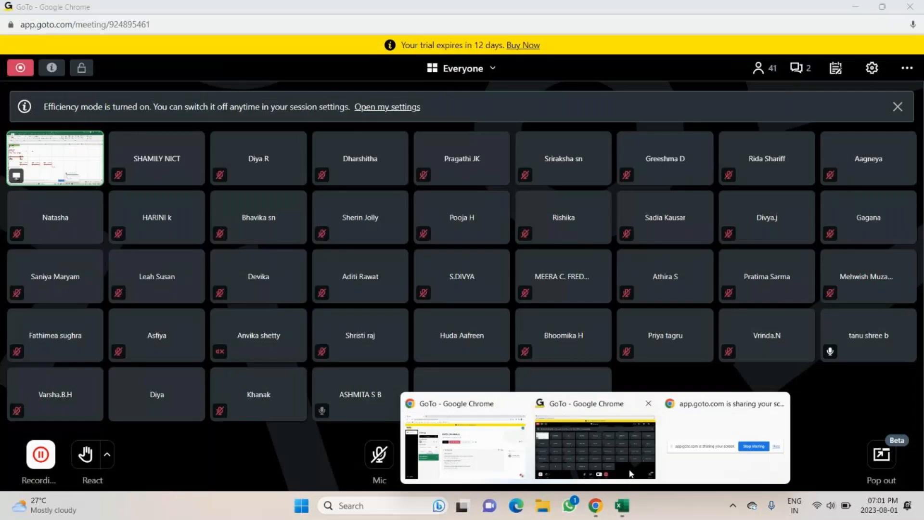
left_click(630, 474)
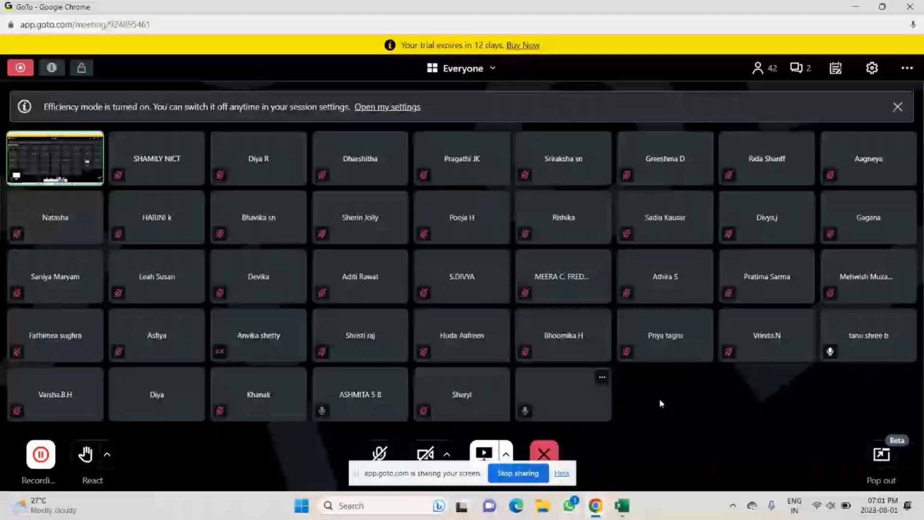
left_click(380, 452)
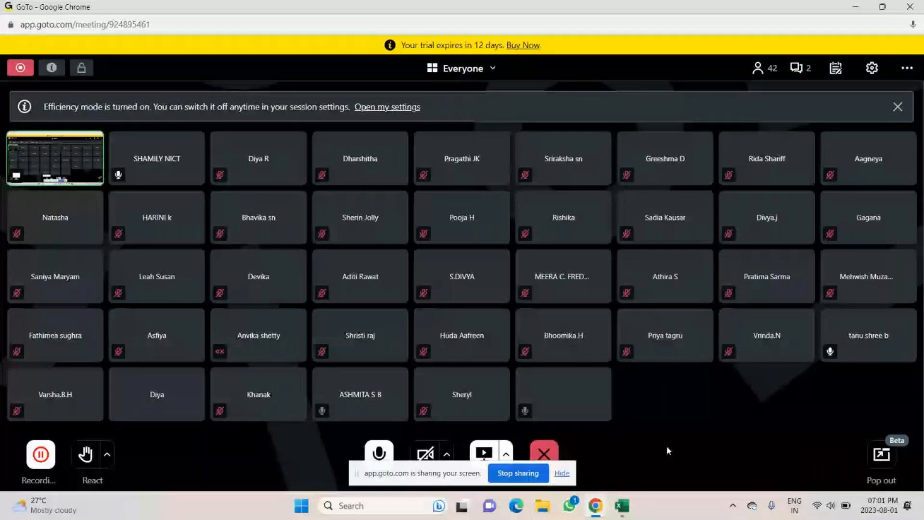
mouse_move(622, 505)
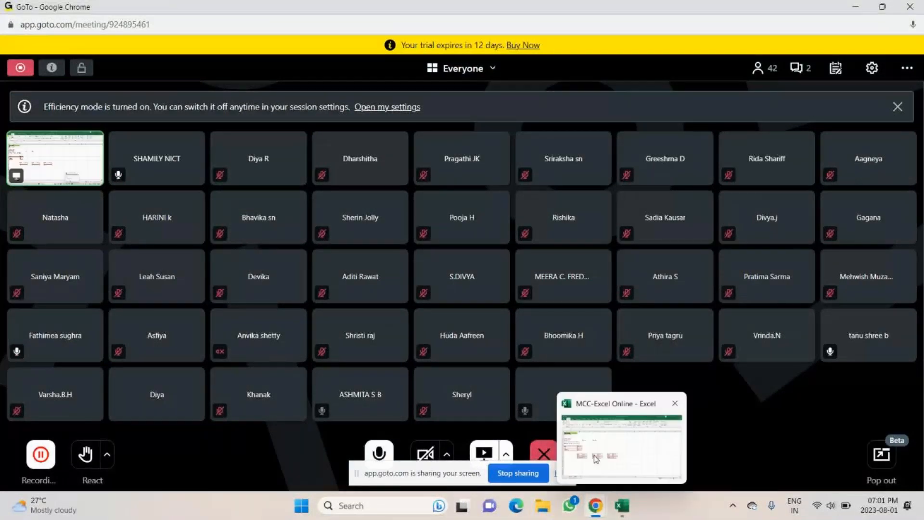
left_click(594, 455)
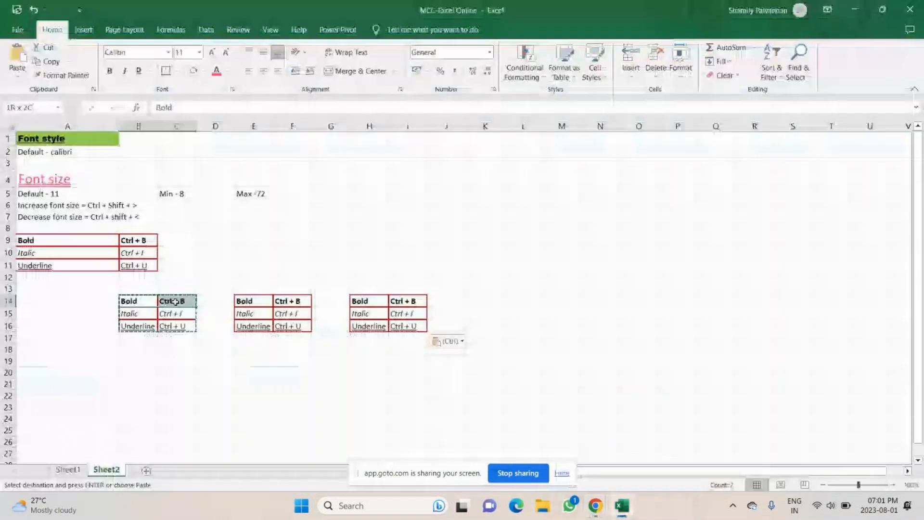
Step: Paste another copy of the shortcut table into K14:L16
left_click_drag(175, 301, 186, 327)
key("ctrl+c")
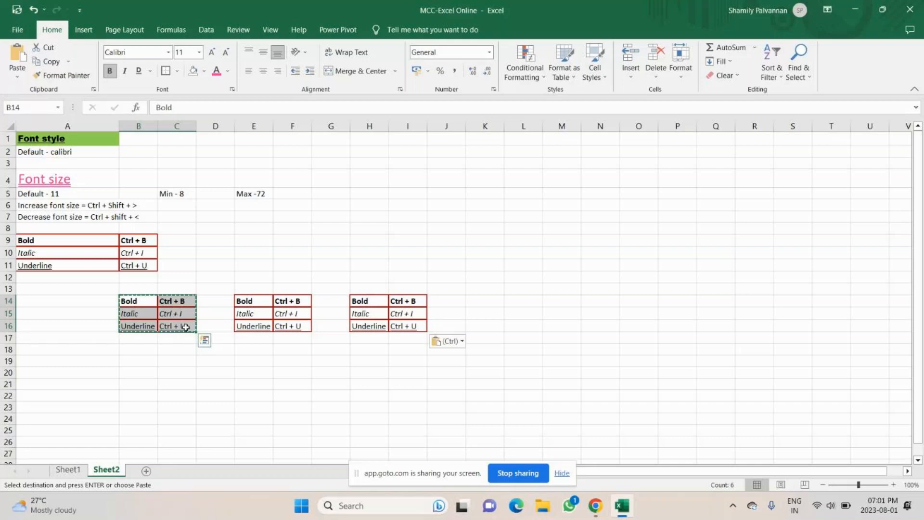
left_click(493, 297)
key("ctrl+v")
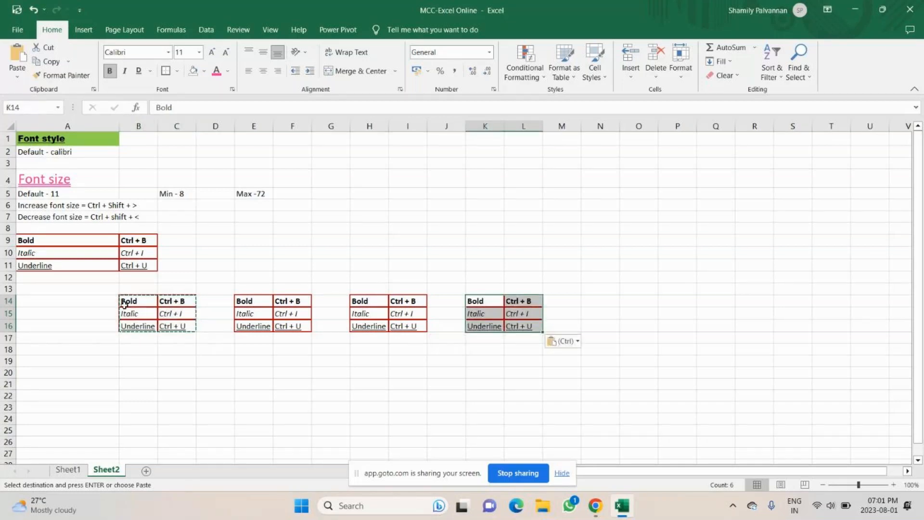
left_click_drag(124, 303, 166, 329)
key("super+c")
left_click(488, 300)
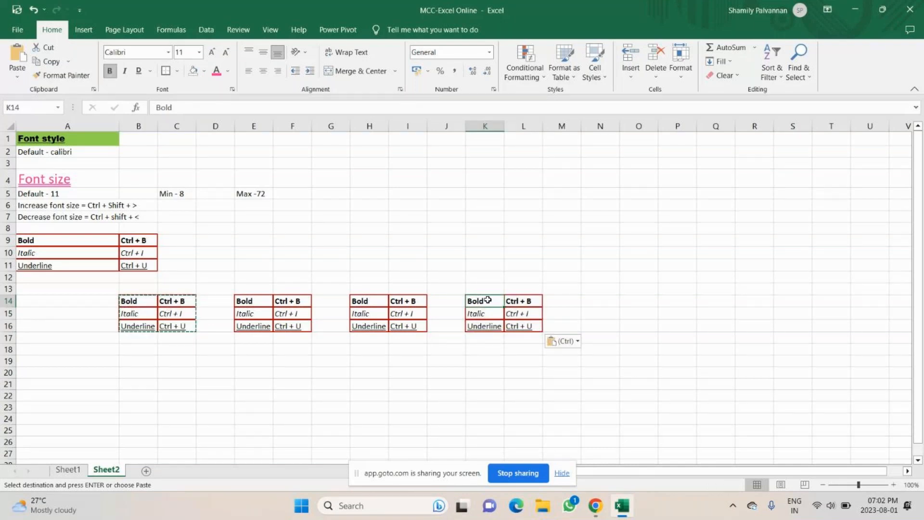
Step: Paste the table into A17:B19, then undo that paste
left_click(138, 349)
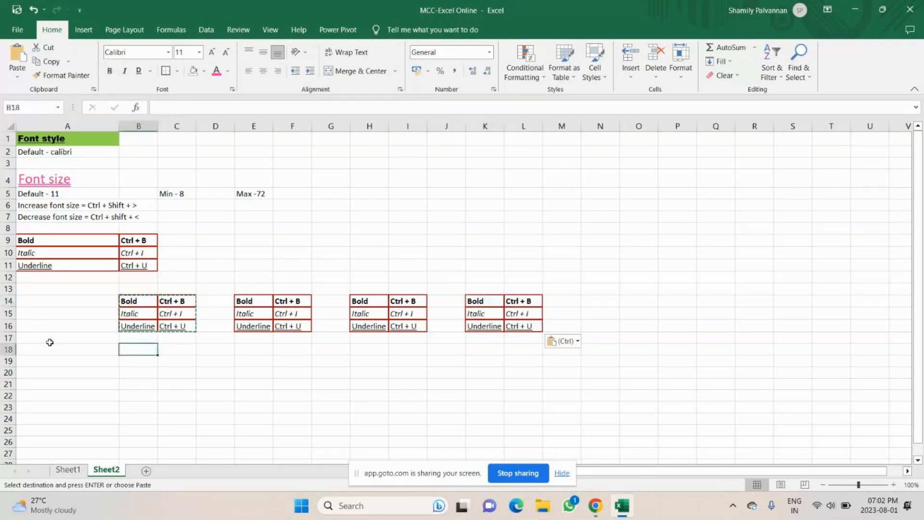
left_click(50, 302)
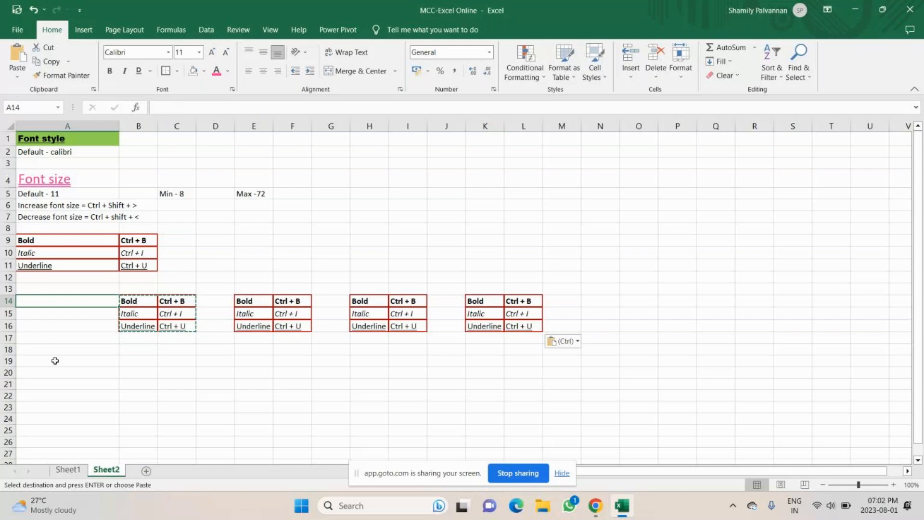
left_click(55, 339)
key("Return")
key("ctrl+z")
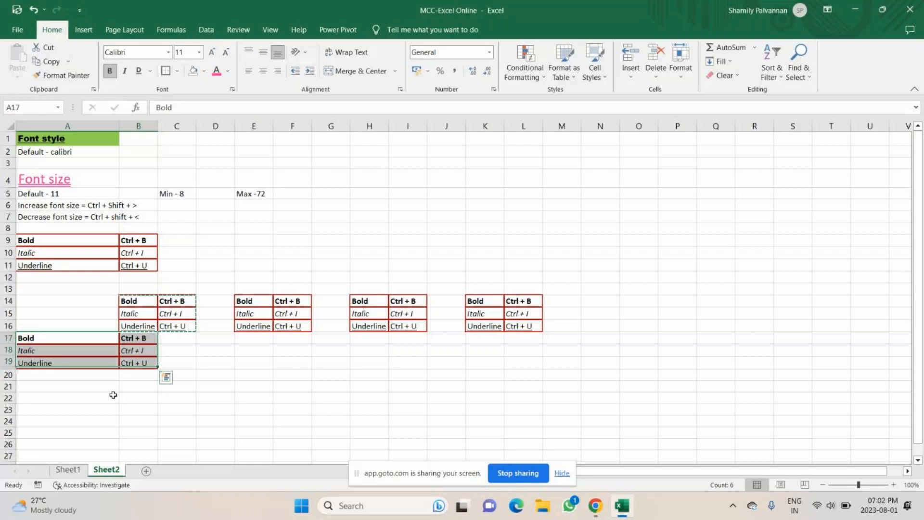
Step: Clear the block below row 16 and enter 'Copy' and 'Ctrl + C' in A18:A19
key("ctrl+z")
left_click(61, 352)
type("Copy")
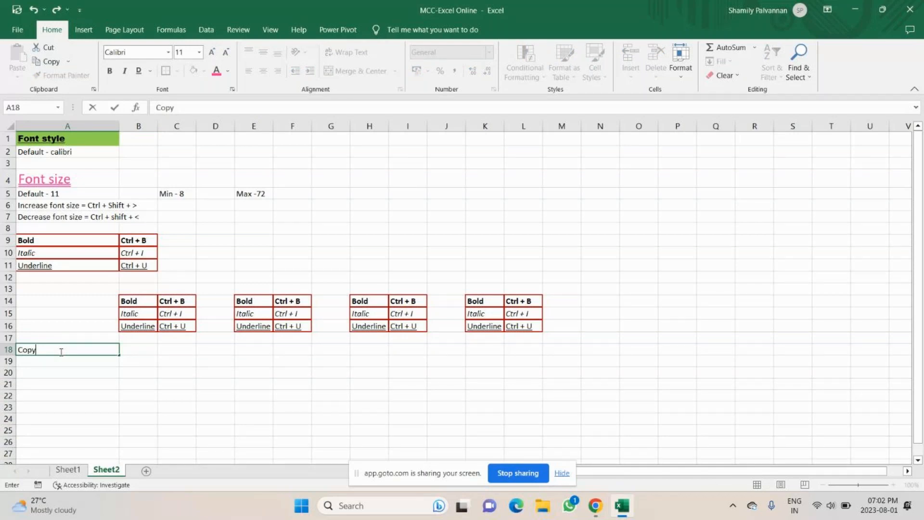
key("Return")
type("Ctrl + C")
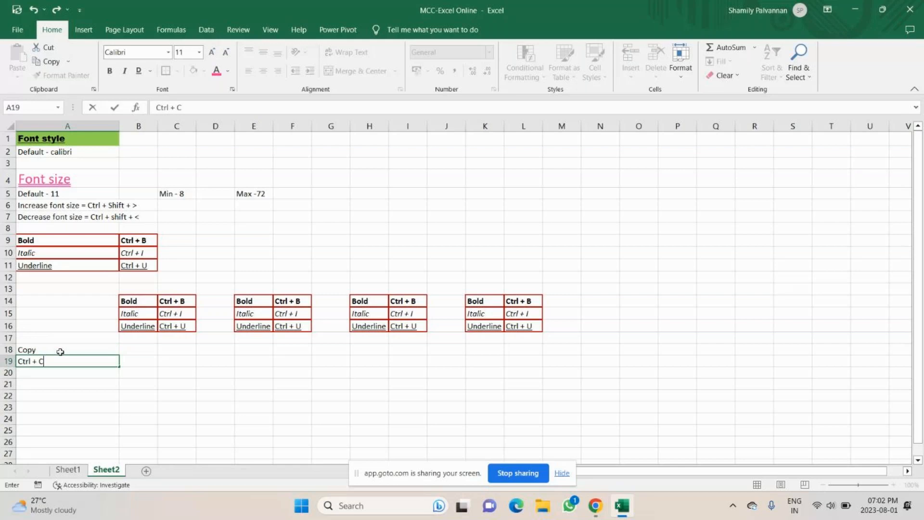
key("Return")
key("Return")
Step: Enter 'Paste' and 'Ctrl + V' in A21:A22, then select the B14:C16 table
type("Paste")
key("Return")
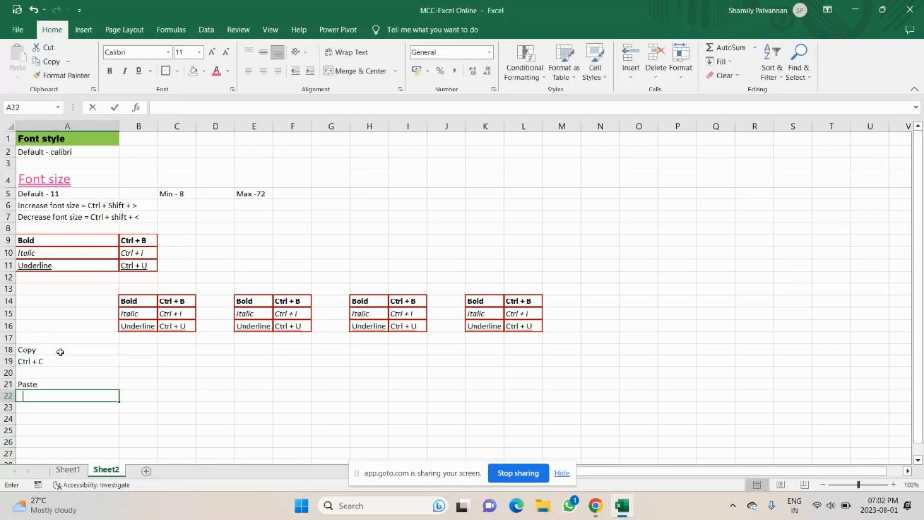
type("Ctrl + V")
key("Return")
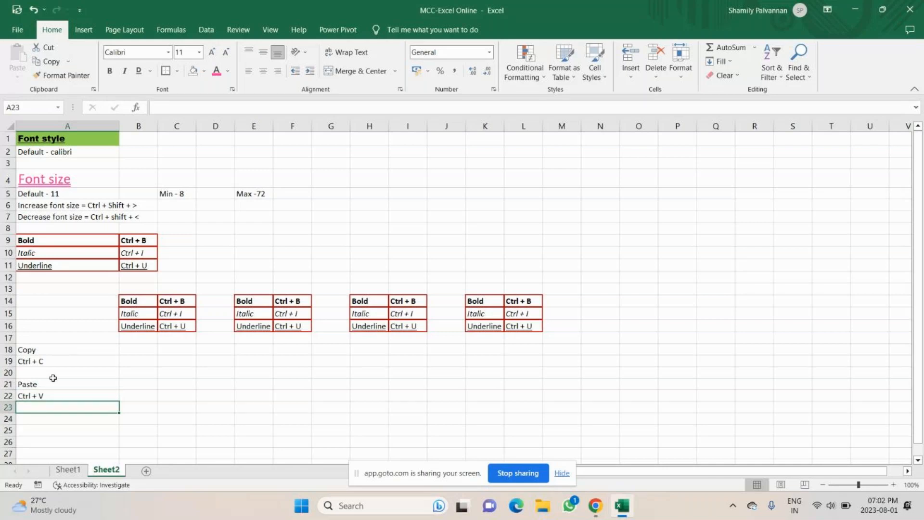
left_click_drag(52, 378, 53, 395)
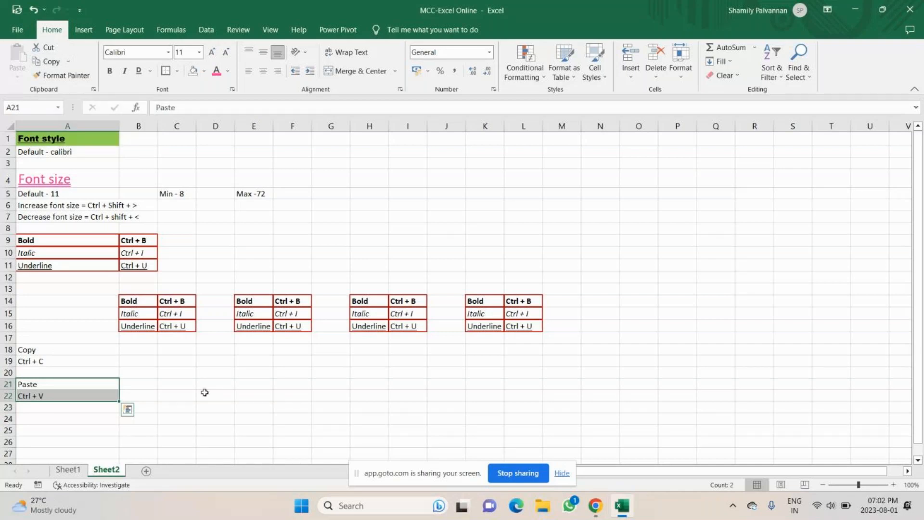
left_click_drag(138, 302, 180, 324)
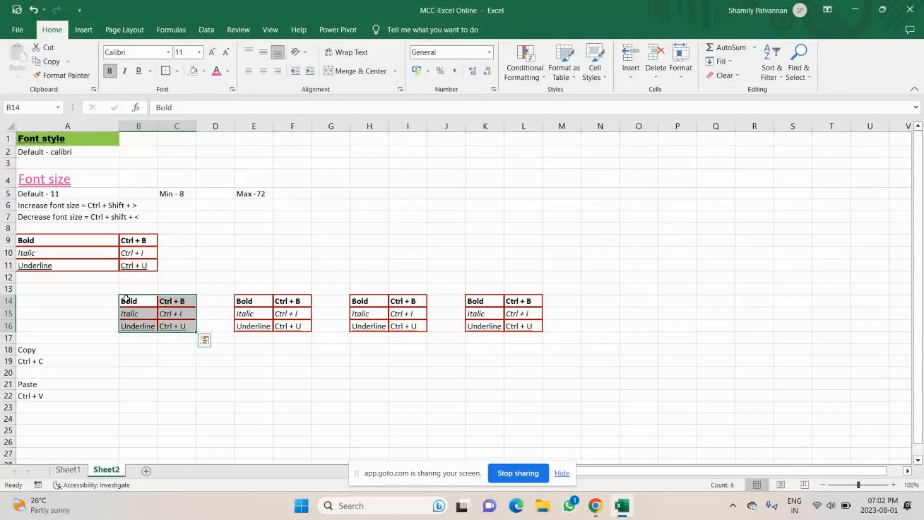
Step: Paste the B14:C16 shortcut table into N14:O16
key("ctrl+c")
left_click(603, 304)
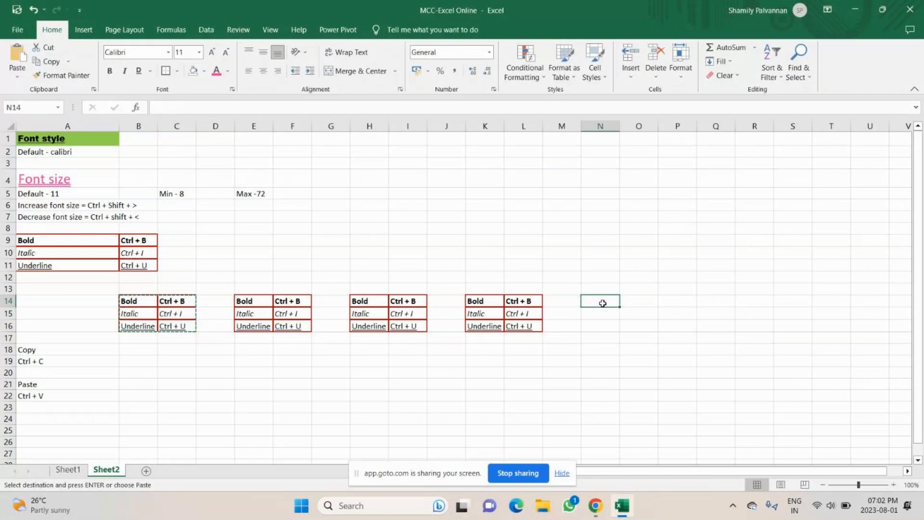
key("ctrl+v")
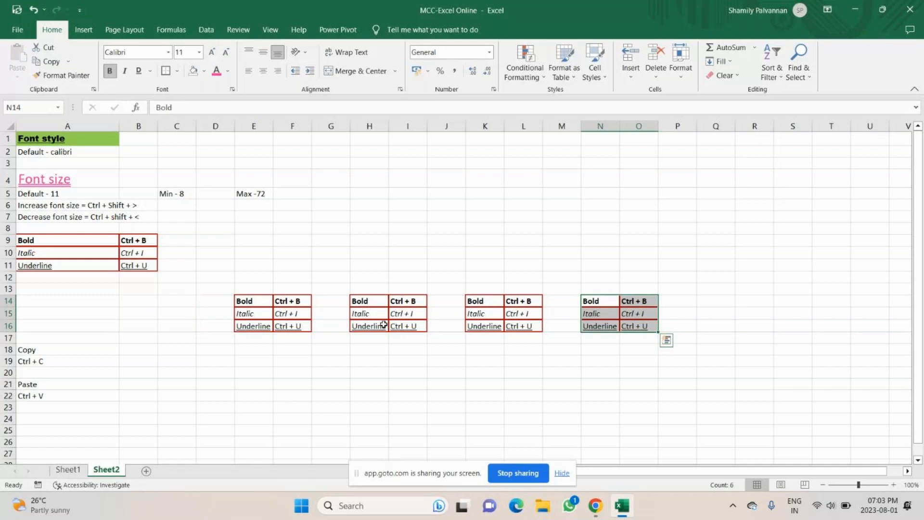
Step: Move the E14:F16 table to Q14:R16 and begin typing 'Ctrl + C' in A26
left_click_drag(253, 302, 289, 327)
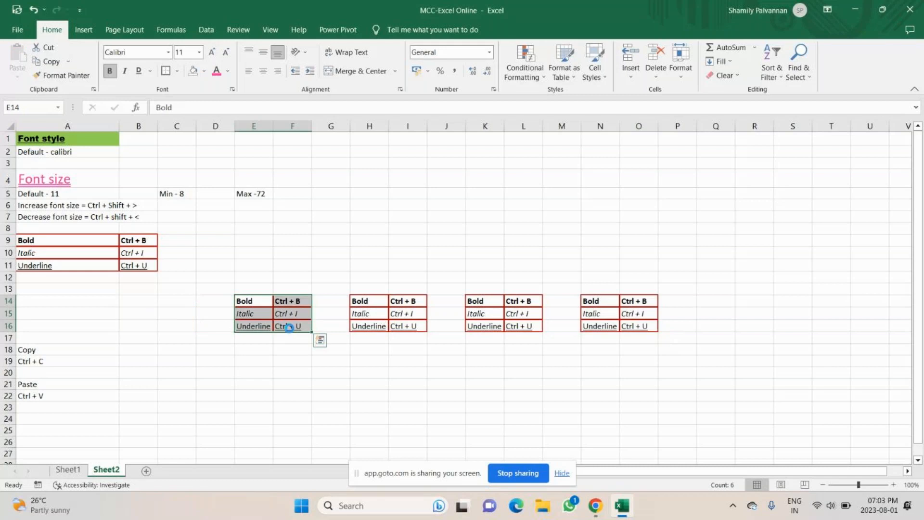
key("ctrl+c")
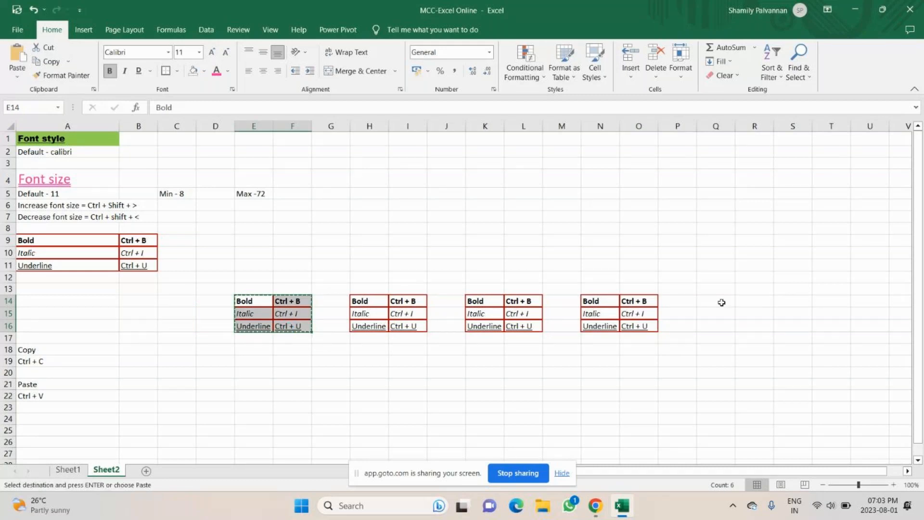
left_click(721, 303)
key("ctrl+v")
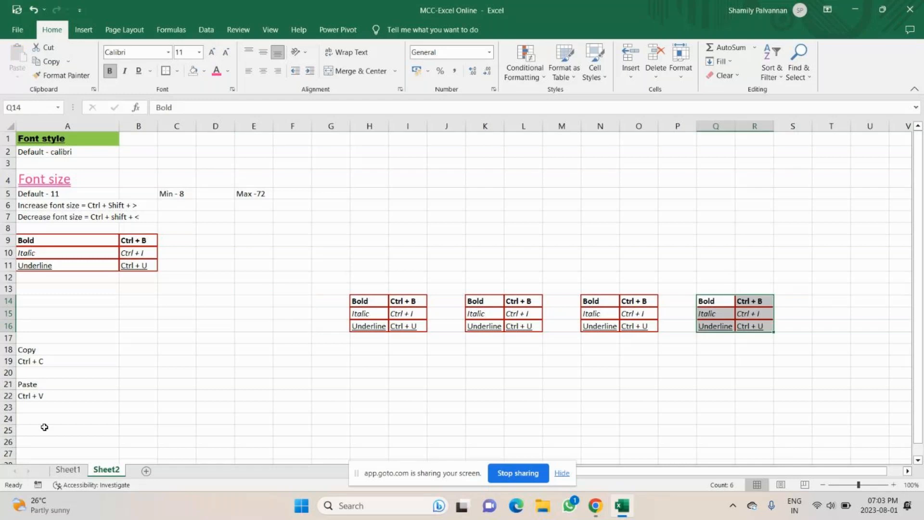
left_click(37, 442)
type("Ctrl + C")
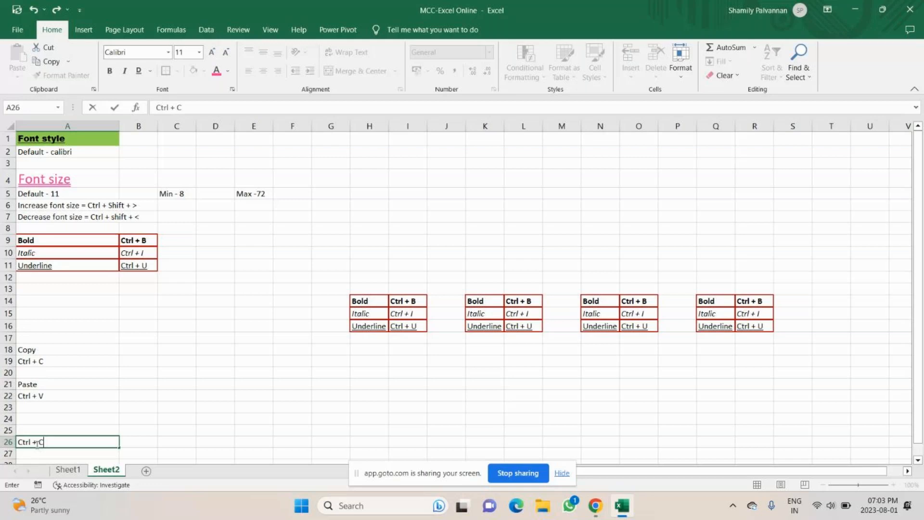
Step: Change A26 to 'Ctrl + X' and enter 'Cut' in A25 above it
key("BackSpace")
type("X")
scroll(23, 393, "down", 1)
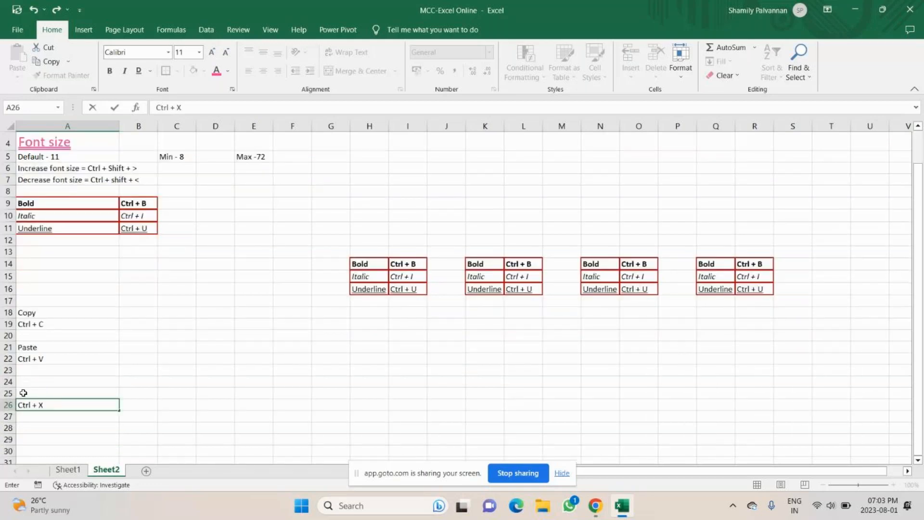
left_click(27, 391)
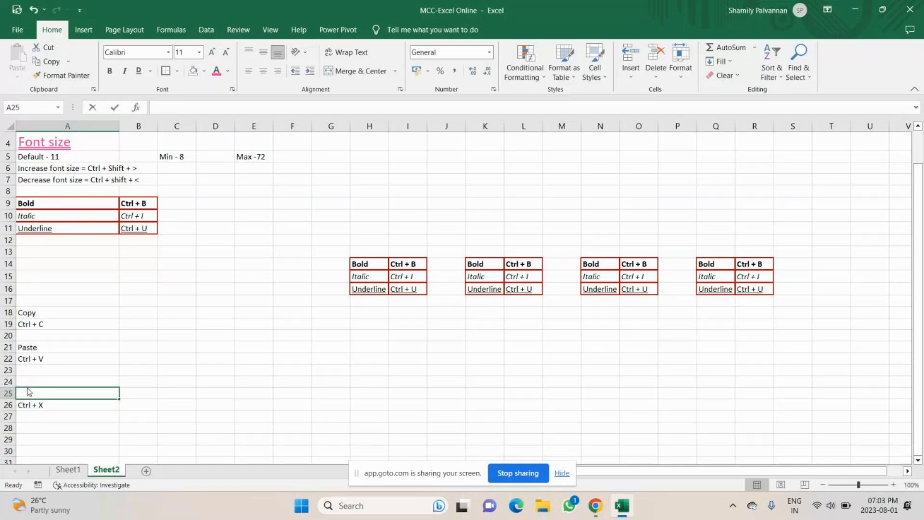
type("Cut")
key("Return")
key("Return")
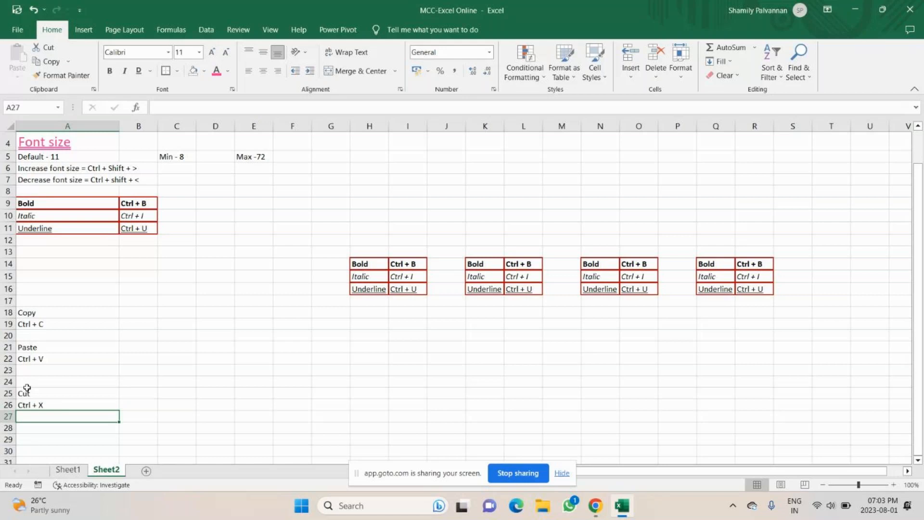
left_click_drag(40, 348, 44, 357)
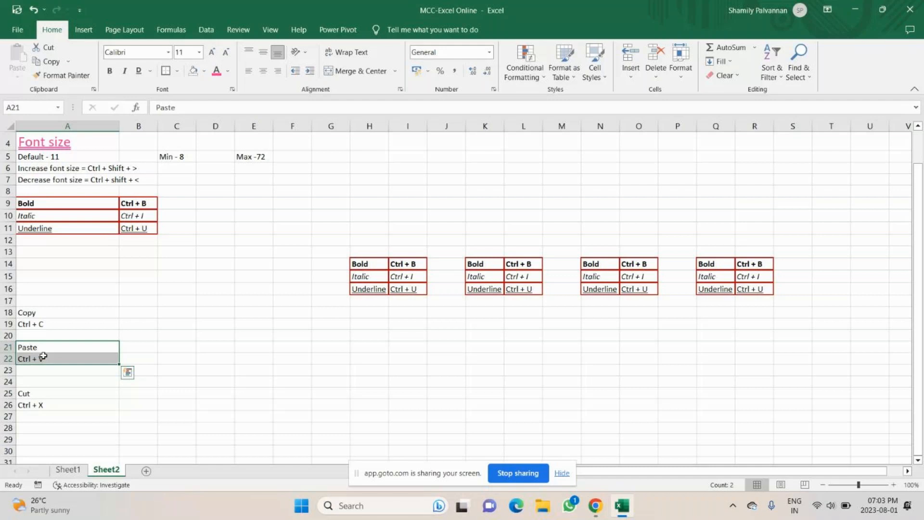
left_click(360, 266)
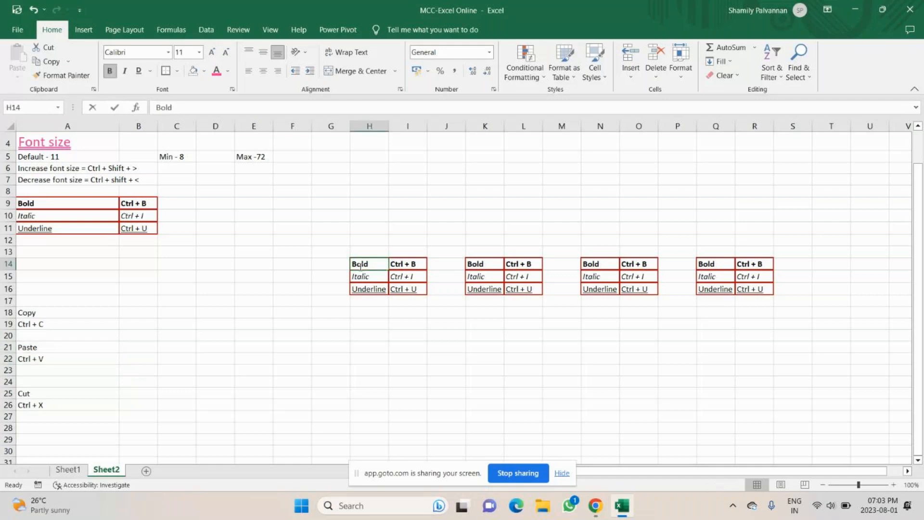
Step: Take the H14:I16 shortcut table with Ctrl+X and open the Paste choices with B14 selected
double_click(360, 266)
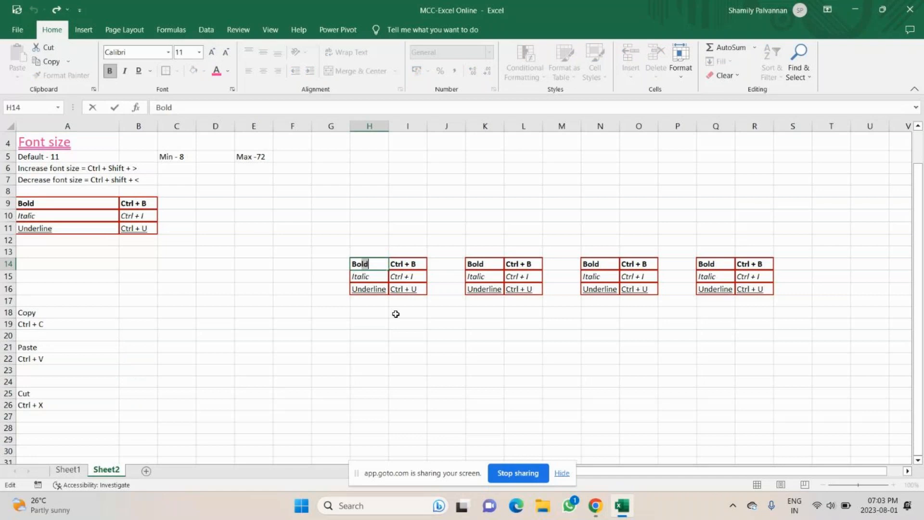
left_click(406, 261, "shift")
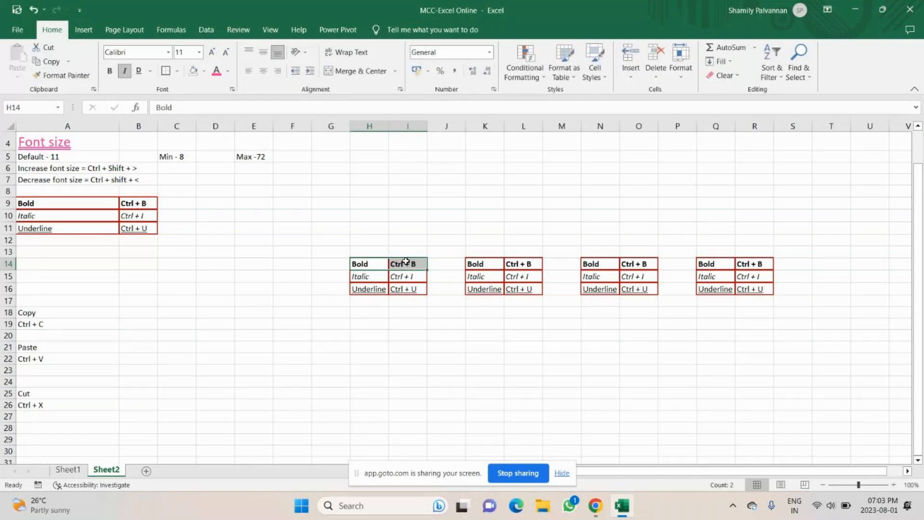
left_click_drag(406, 261, 407, 288)
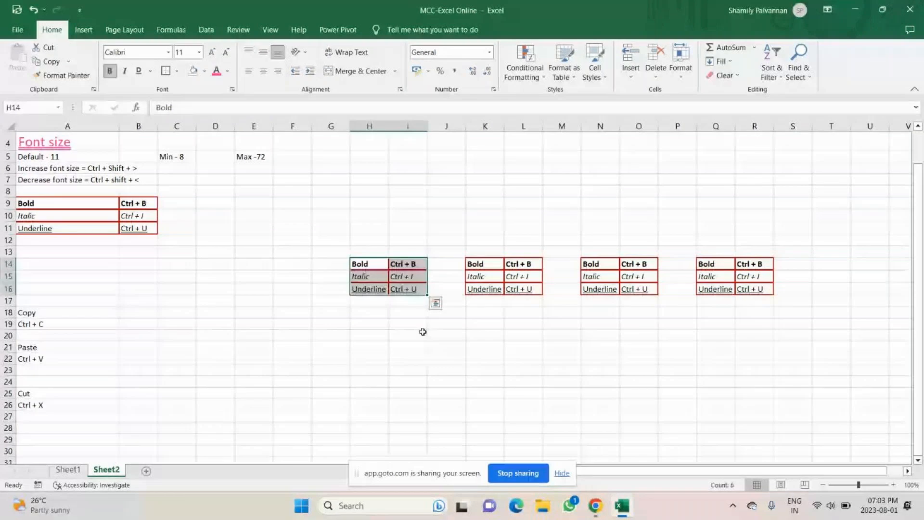
left_click(260, 332)
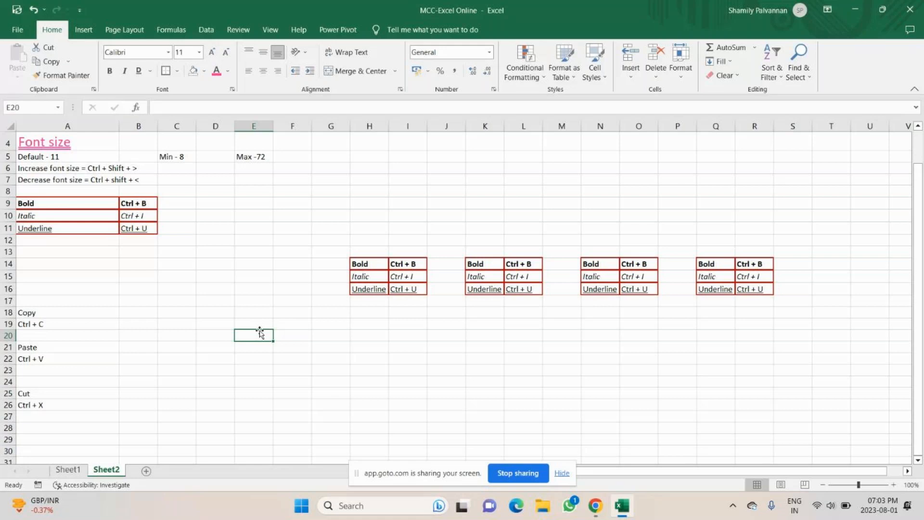
left_click_drag(369, 265, 407, 288)
key("ctrl+x")
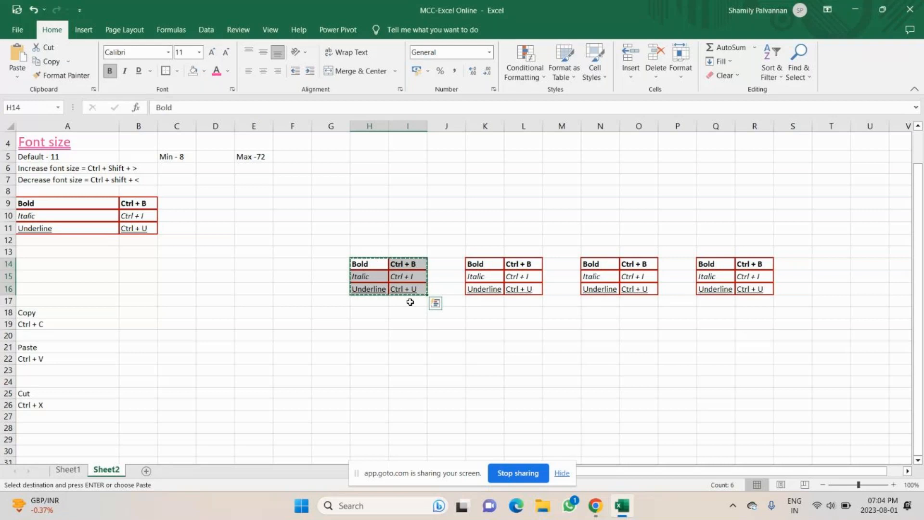
left_click(143, 263)
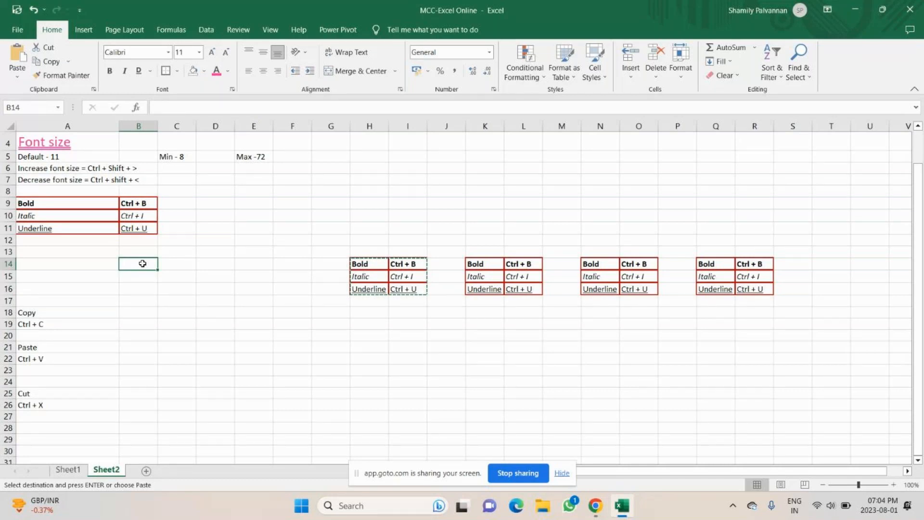
left_click(17, 77)
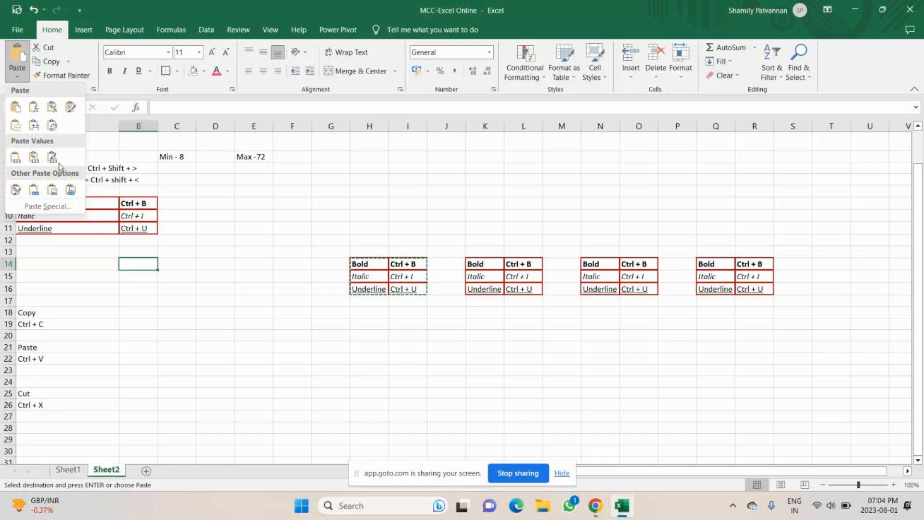
Step: Paste the table transposed into B14:D15 and enter 63 in E22
left_click(52, 126)
left_click(127, 268)
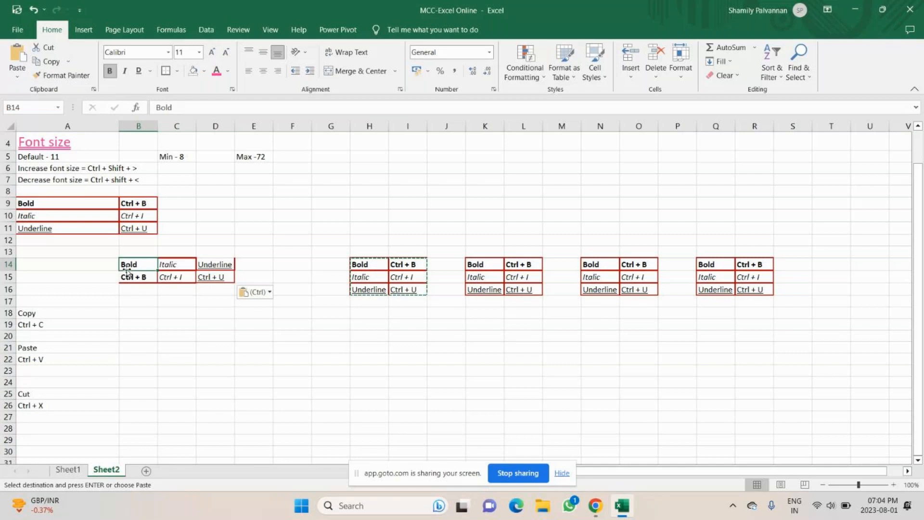
left_click_drag(127, 271, 217, 278)
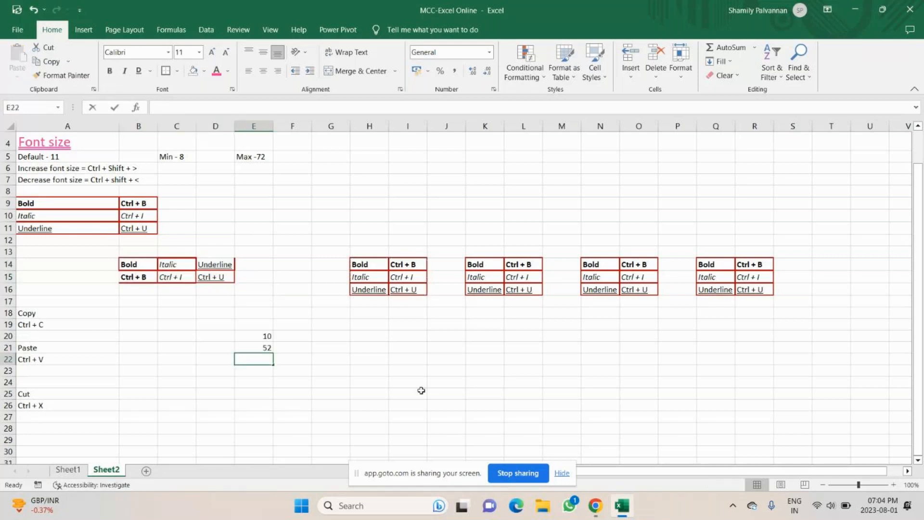
type("63")
key("Return")
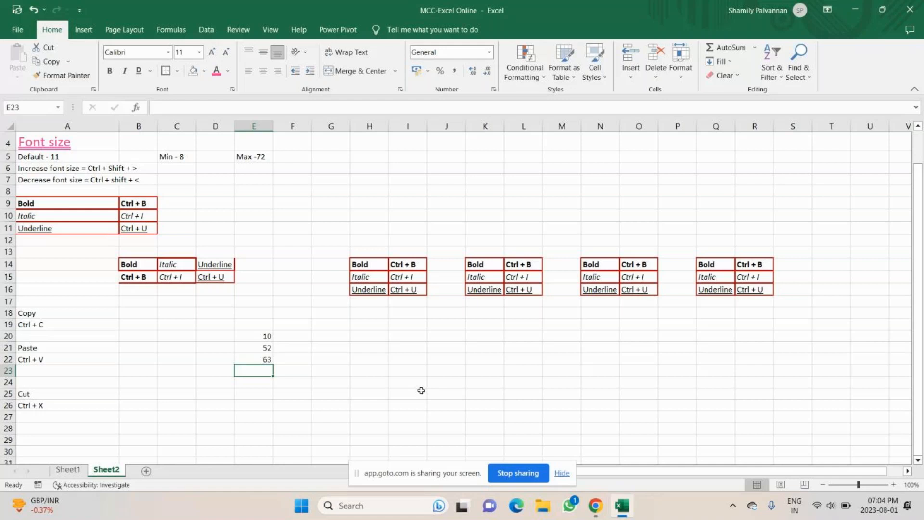
Step: Enter 74, 85, 96 in E23:E25 and paste E20:E25 transposed across H20:M20
type("74")
key("Return")
type("8596")
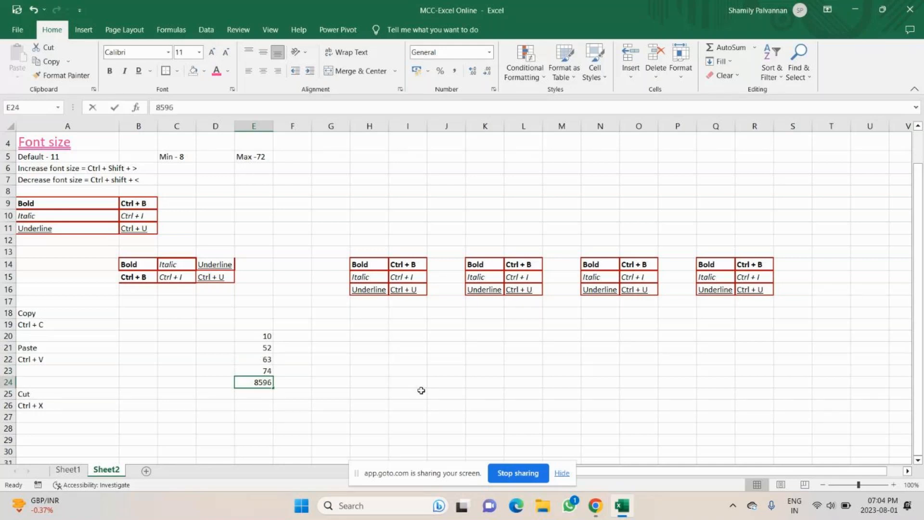
left_click_drag(255, 336, 267, 391)
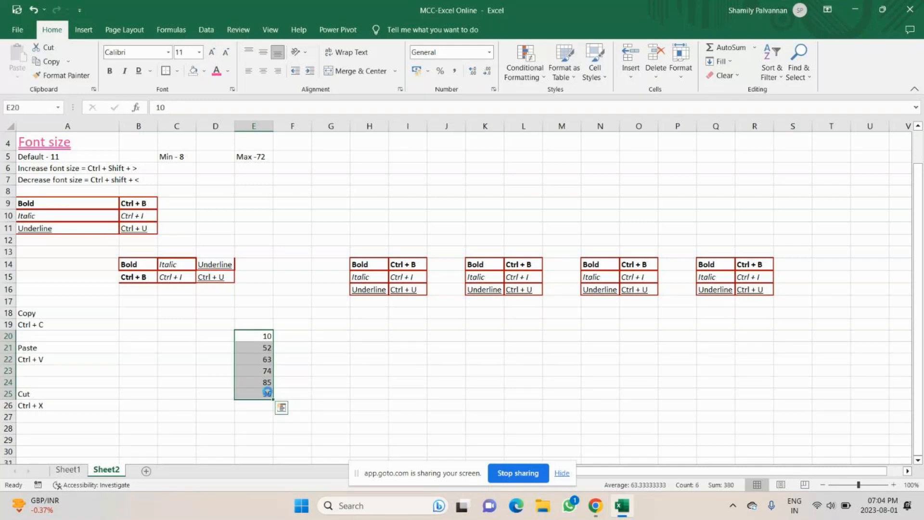
key("ctrl+c")
left_click(369, 333)
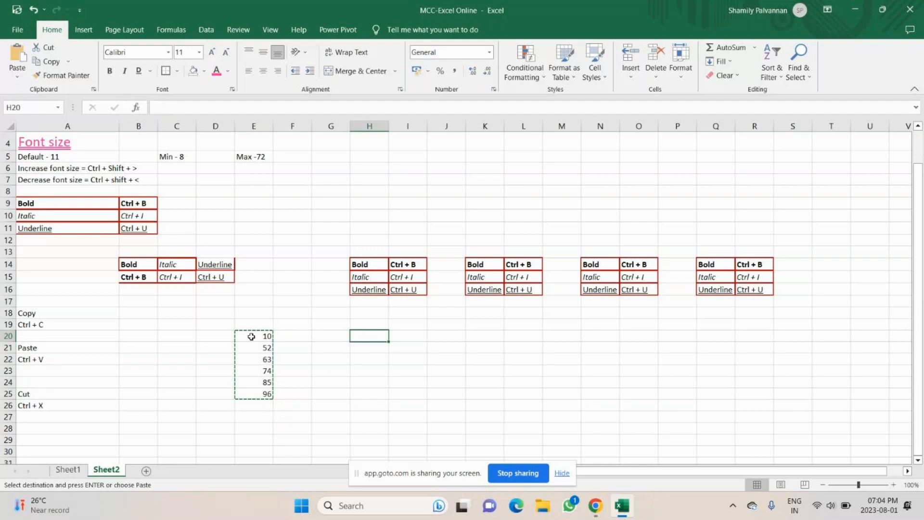
left_click(17, 81)
left_click(52, 126)
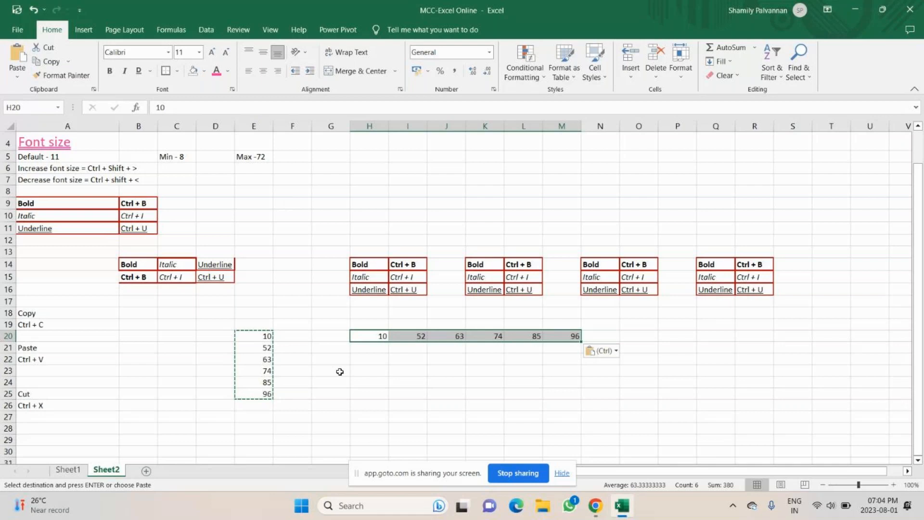
Step: Type the row 74, 65, 63, 45, 58, 91 into H22:M22
left_click(364, 360)
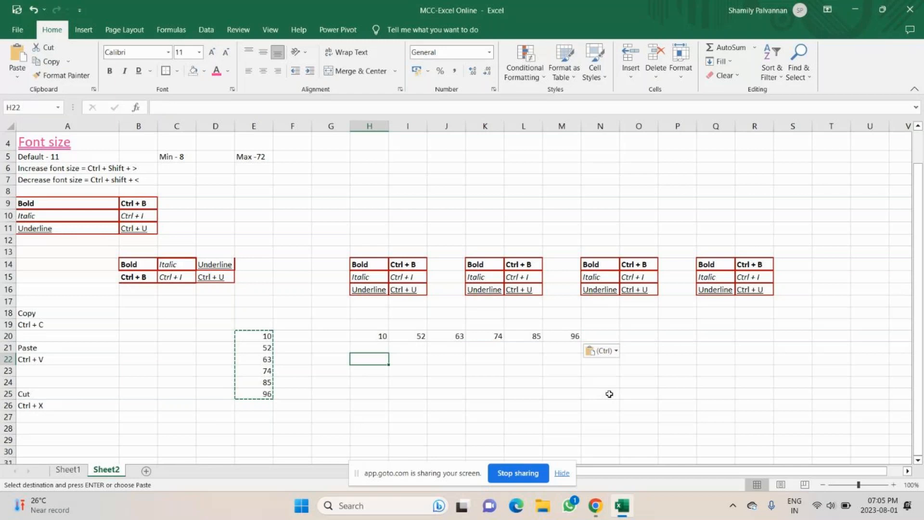
type("74")
key("Return")
type("89")
key("Return")
type("65")
key("ctrl+Return")
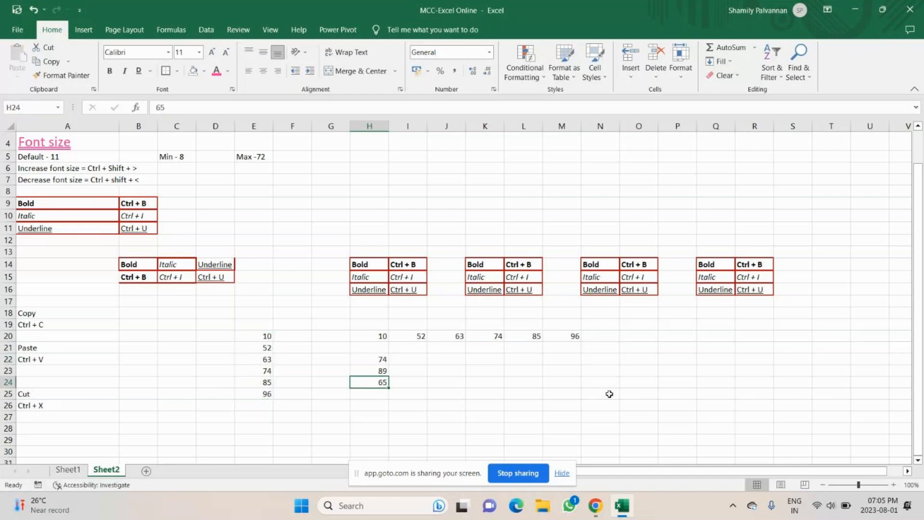
key("Up")
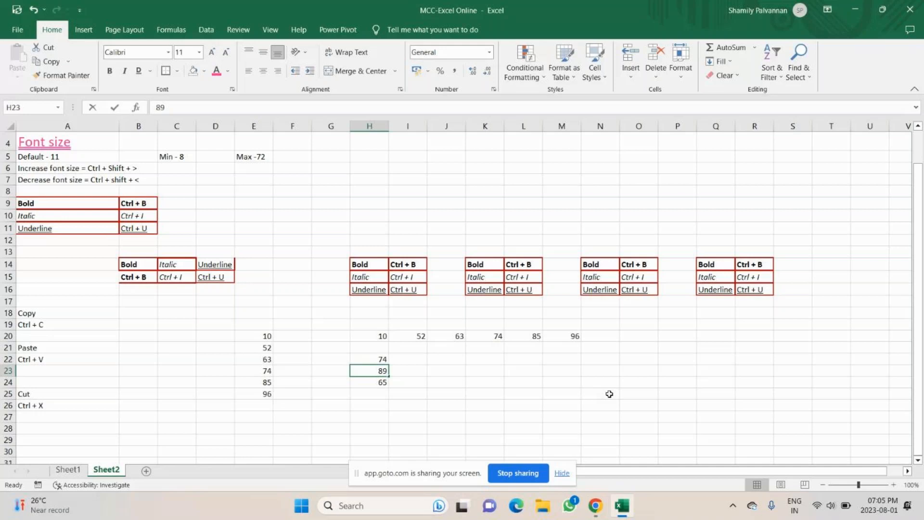
key("Delete")
left_click(413, 361)
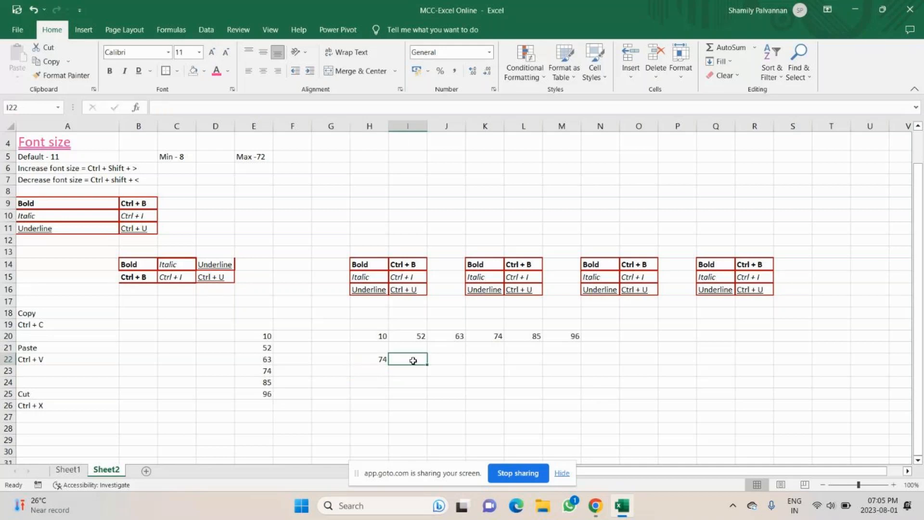
type("65")
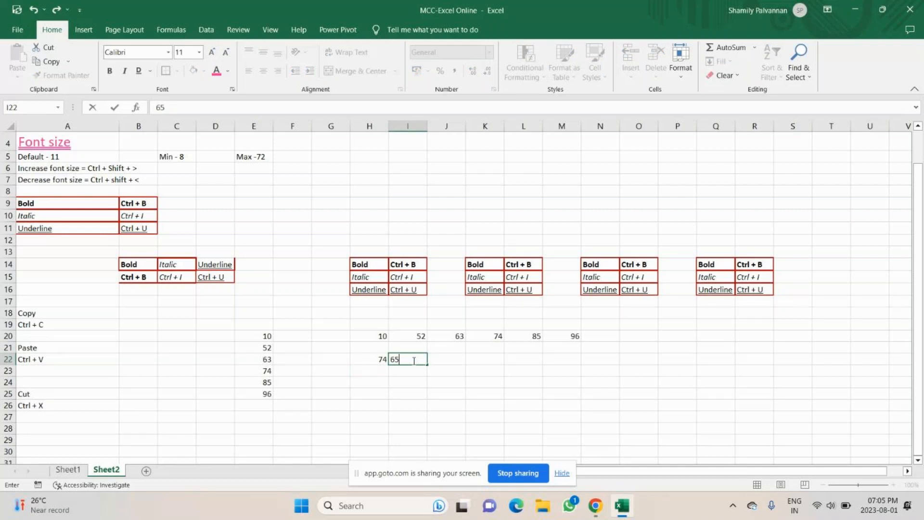
key("Tab")
type("63")
key("Tab")
type("45")
key("Tab")
type("58")
key("Tab")
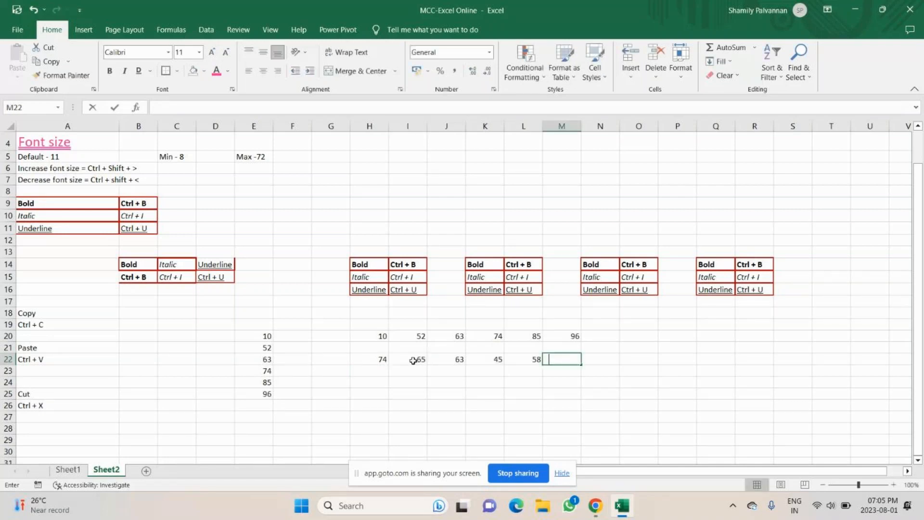
type("91")
Step: Copy H22:M22 and bring up the paste choices at O20
left_click_drag(381, 359, 565, 357)
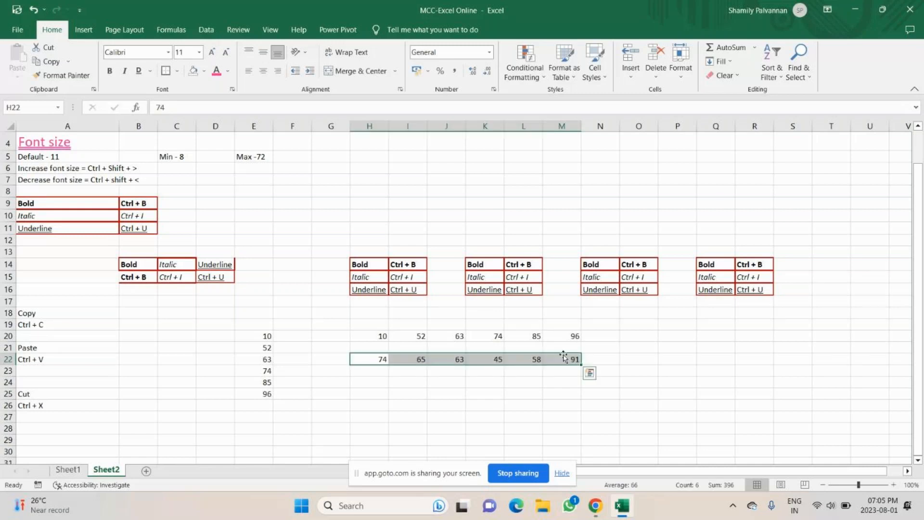
key("ctrl+c")
left_click(639, 336)
left_click(21, 77)
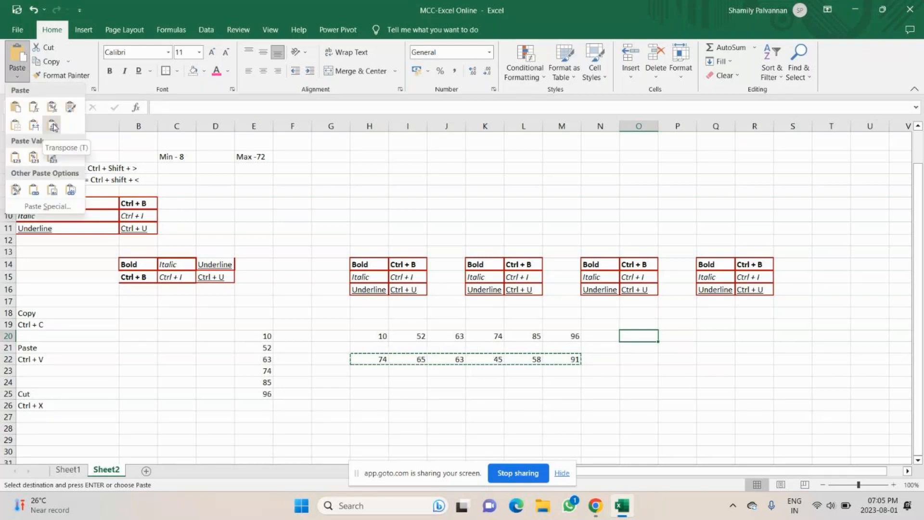
Step: Paste the copied row transposed down O20:O25 as 74, 65, 63, 45, 58, 91
left_click(53, 125)
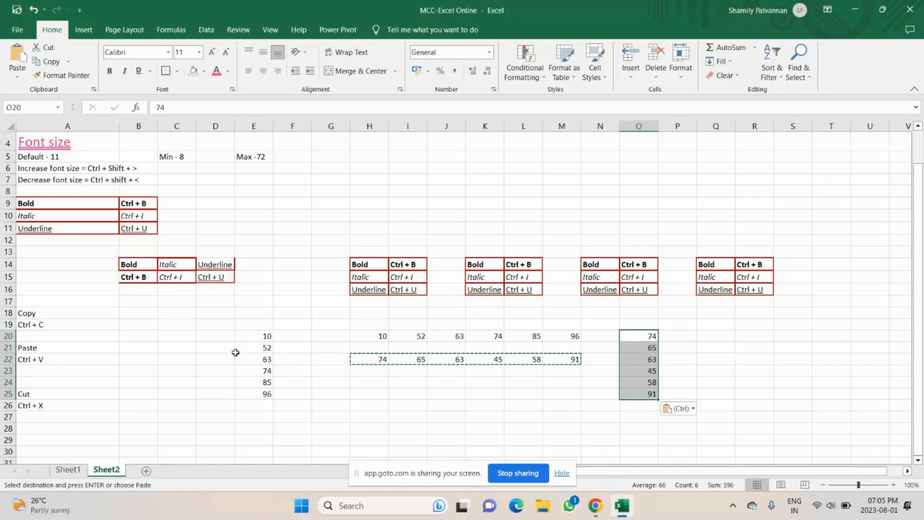
left_click(58, 347)
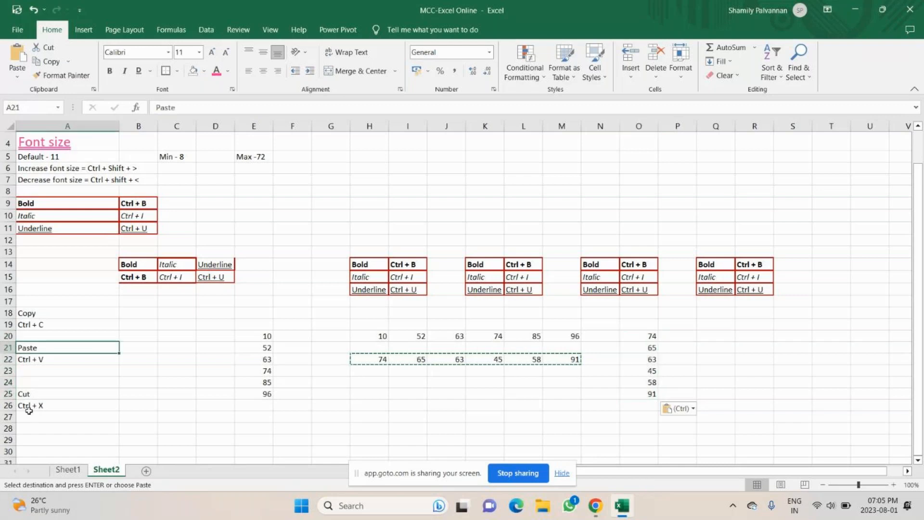
Step: Label A29 'Paste Special' and A30 'transpose'
scroll(29, 410, "down", 2)
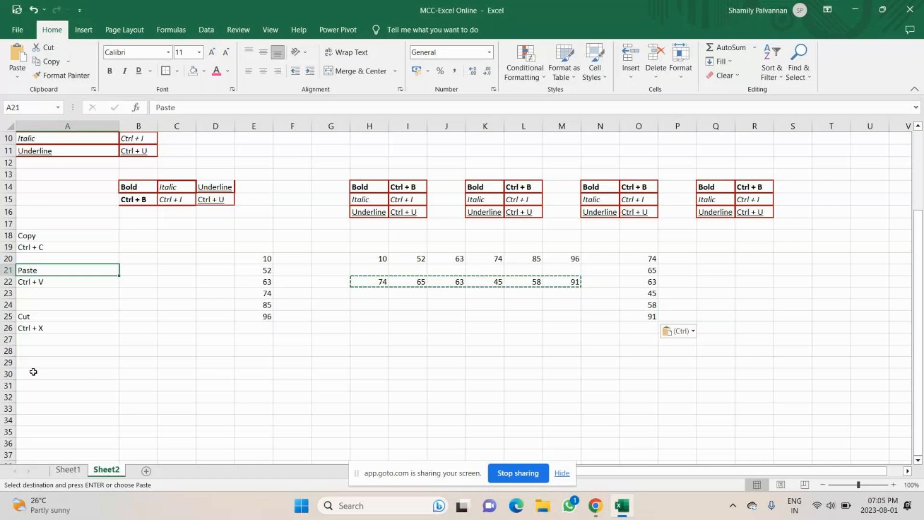
left_click(38, 360)
type("Paste Special")
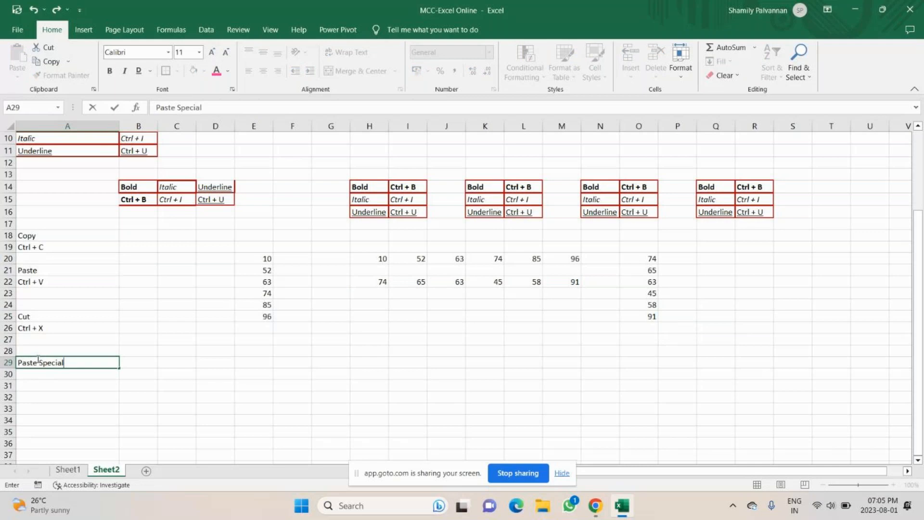
key("Return")
type("tra")
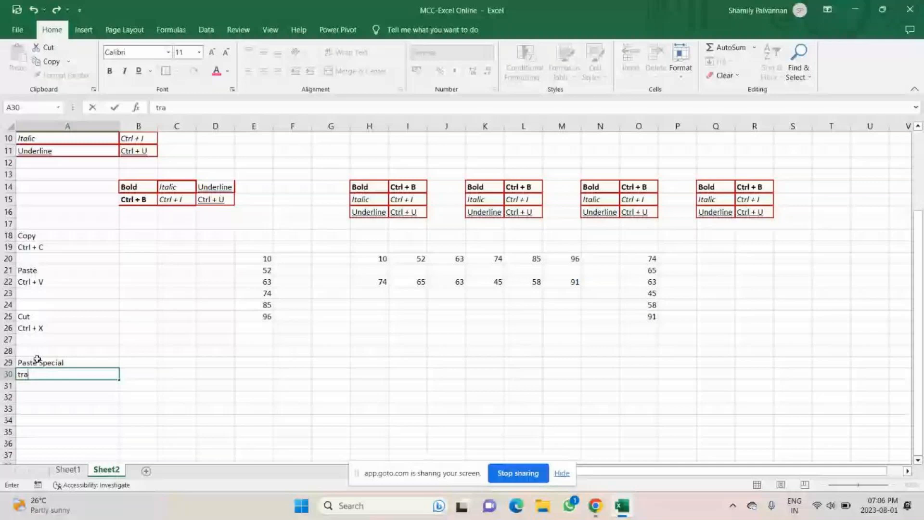
type("nspose")
key("Return")
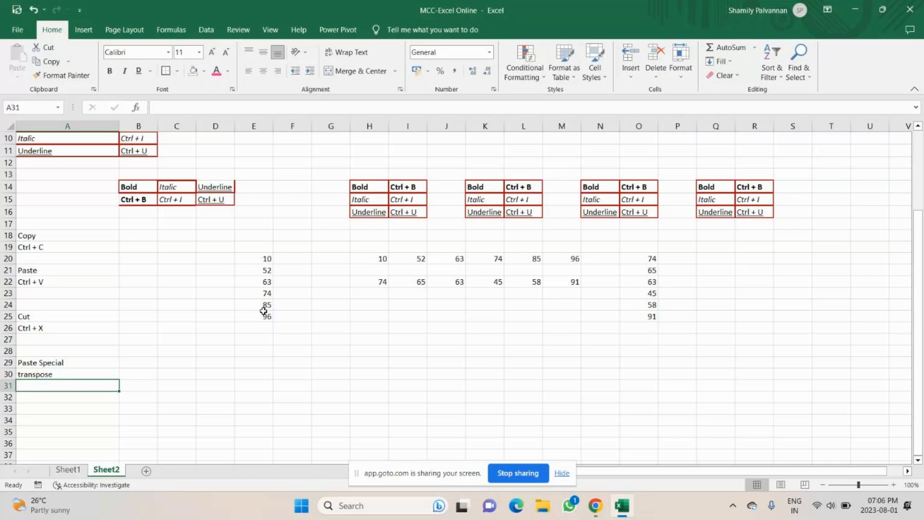
left_click(215, 340)
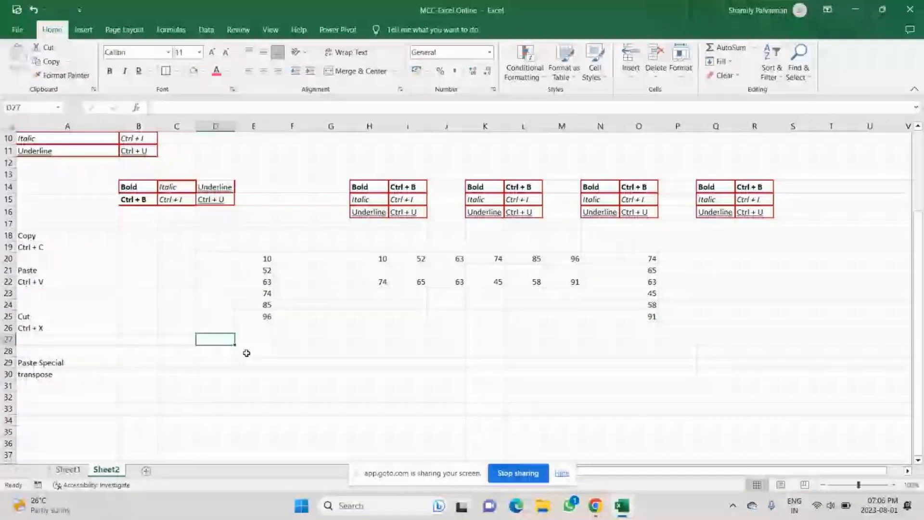
Step: Copy the E20:E25 and O20:O25 numbers into E28:F33 and head them 'Addition' in E27
left_click_drag(256, 259, 258, 313)
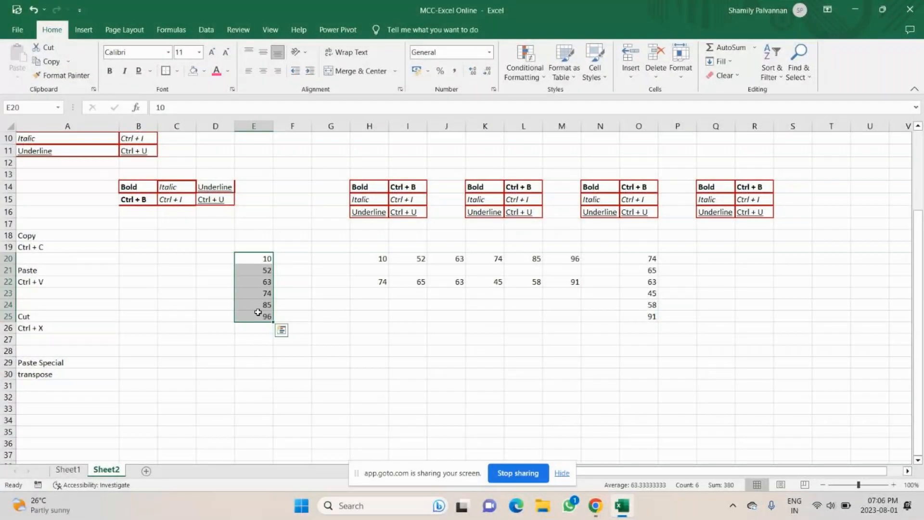
key("ctrl+c")
left_click(254, 351)
key("ctrl+v")
left_click(301, 352)
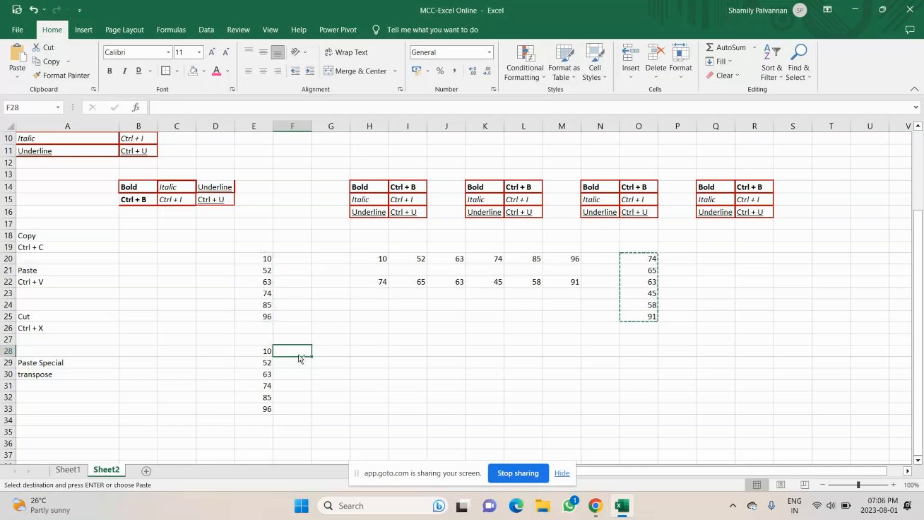
key("ctrl+v")
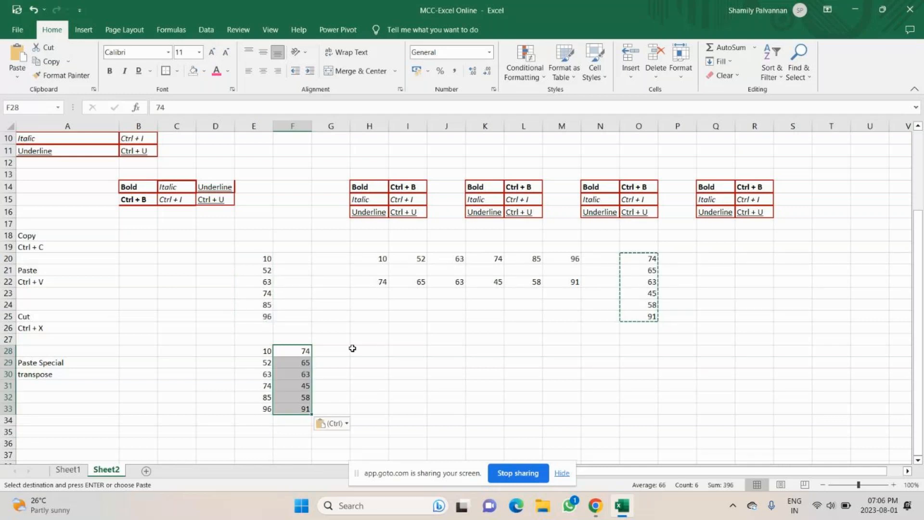
left_click(261, 343)
type("Addition")
key("Return")
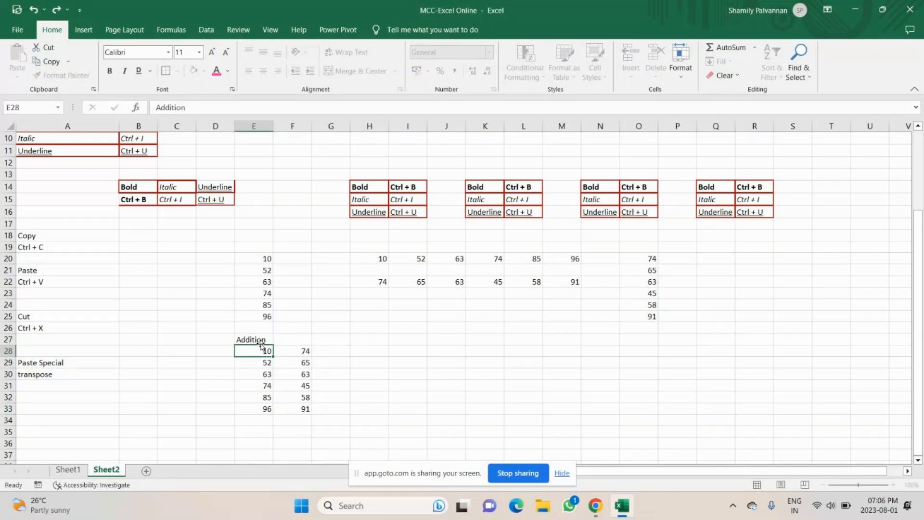
Step: Enter the addition formula =E28+F28 in G28, giving 84
left_click(326, 351)
type("=")
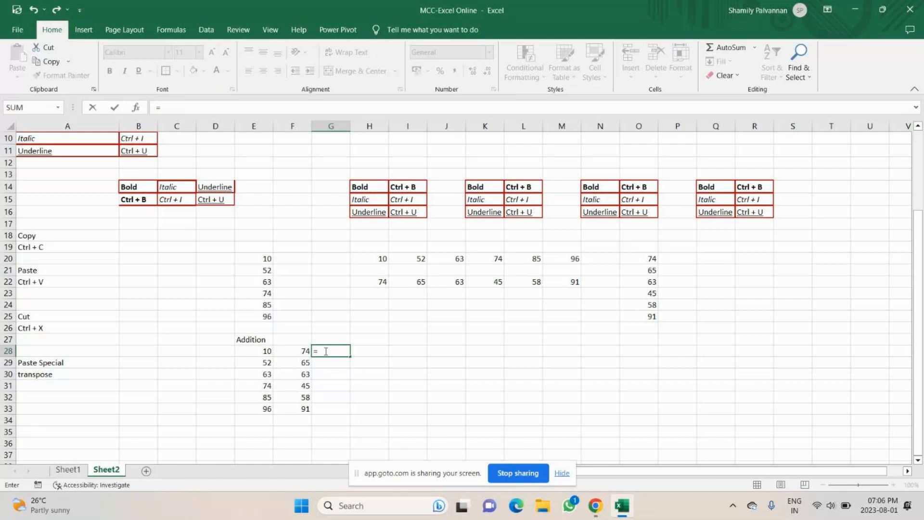
left_click(260, 351)
type("+")
left_click(303, 350)
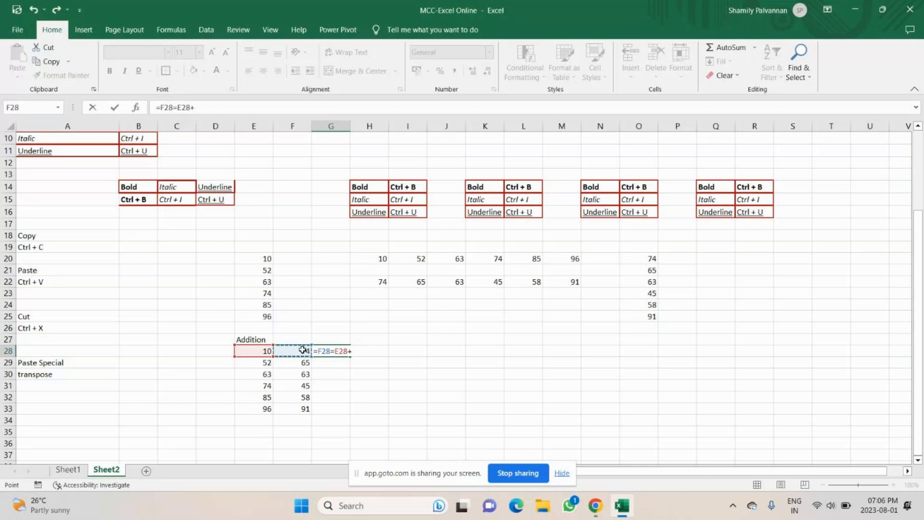
key("BackSpace")
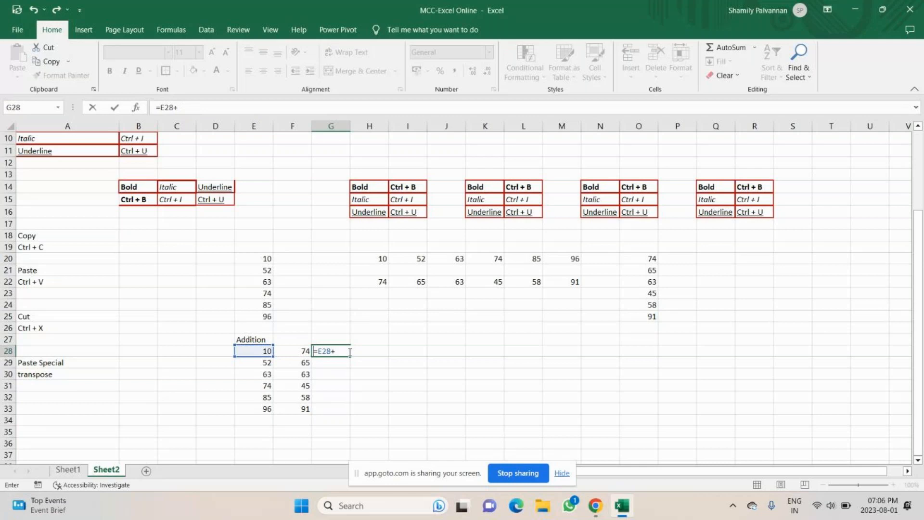
left_click(350, 353)
left_click(292, 350)
key("Return")
Step: Fill the formula down to G33 (84 through 187) and select E28:G33
left_click(340, 350)
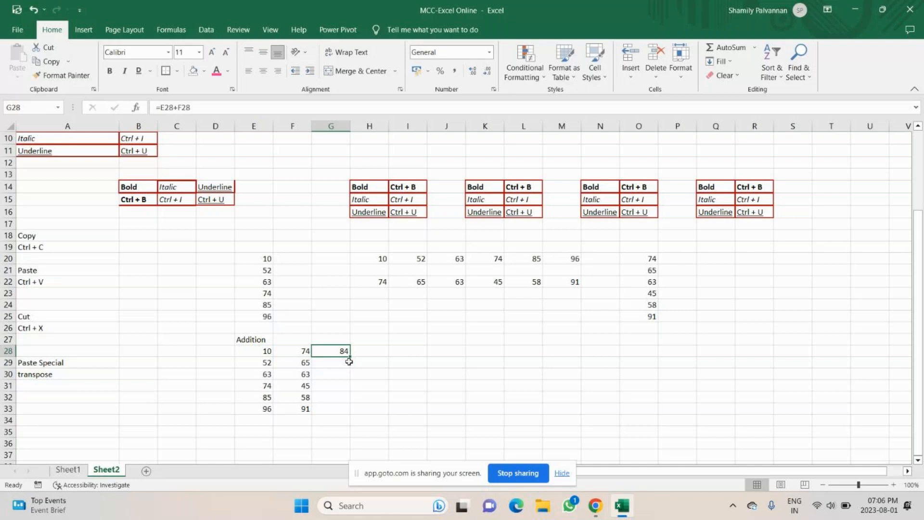
double_click(349, 361)
left_click(342, 399)
left_click(193, 110)
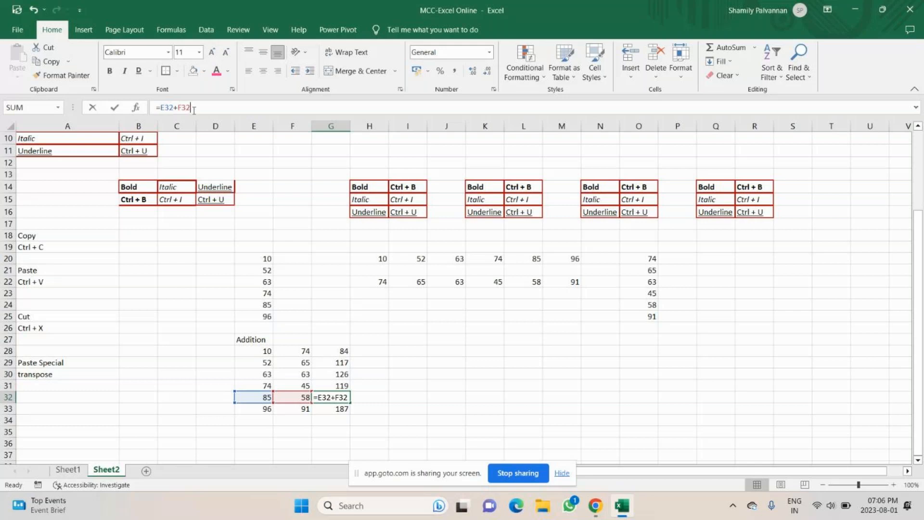
left_click(332, 350)
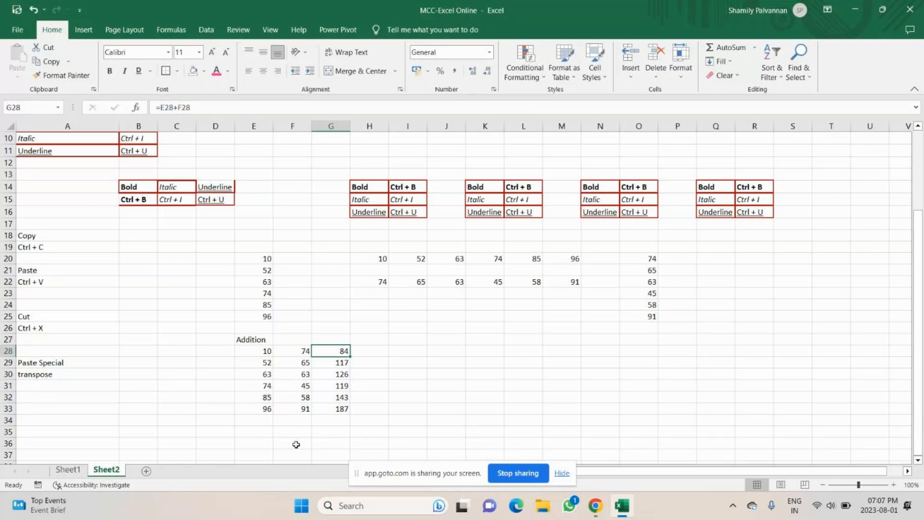
left_click_drag(253, 351, 332, 409)
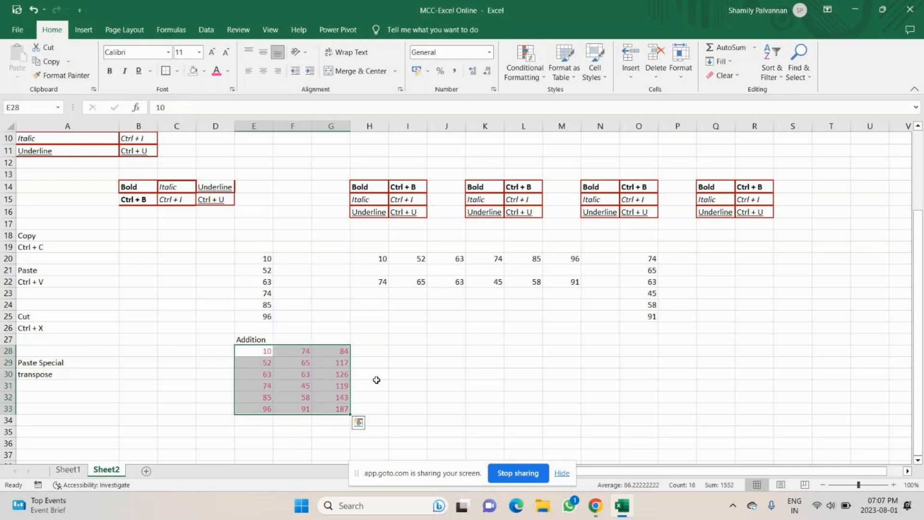
Step: Duplicate the Addition block E28:G33 into J28:L33
left_click(257, 354)
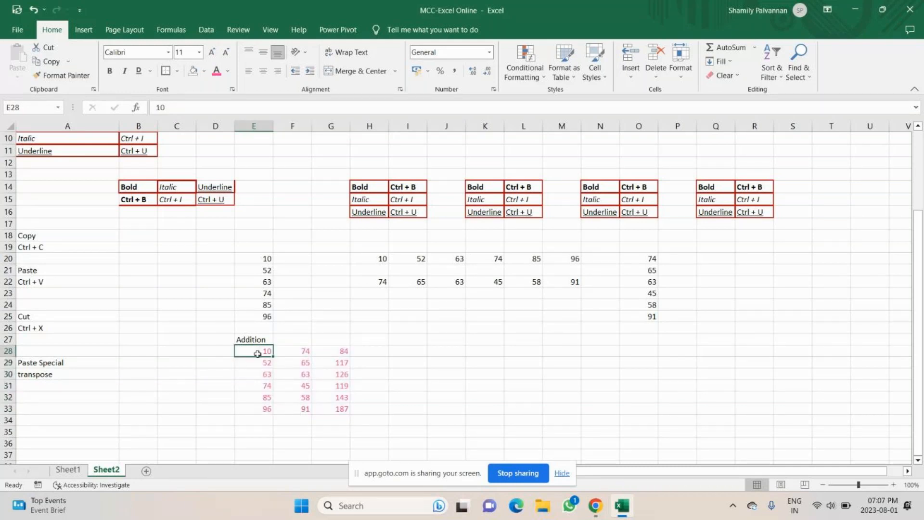
key("ctrl+shift+Right")
key("ctrl+shift+Down")
key("ctrl+c")
left_click(434, 354)
key("ctrl+v")
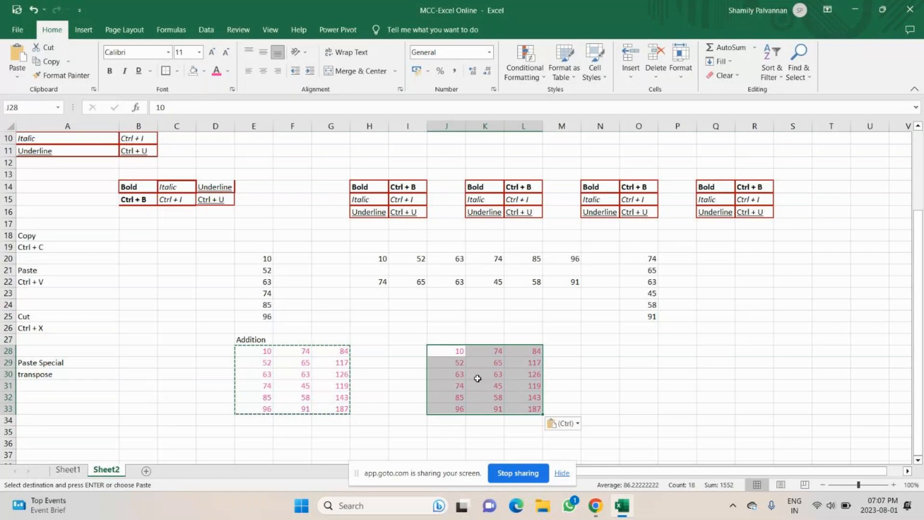
left_click(532, 365)
left_click(531, 399)
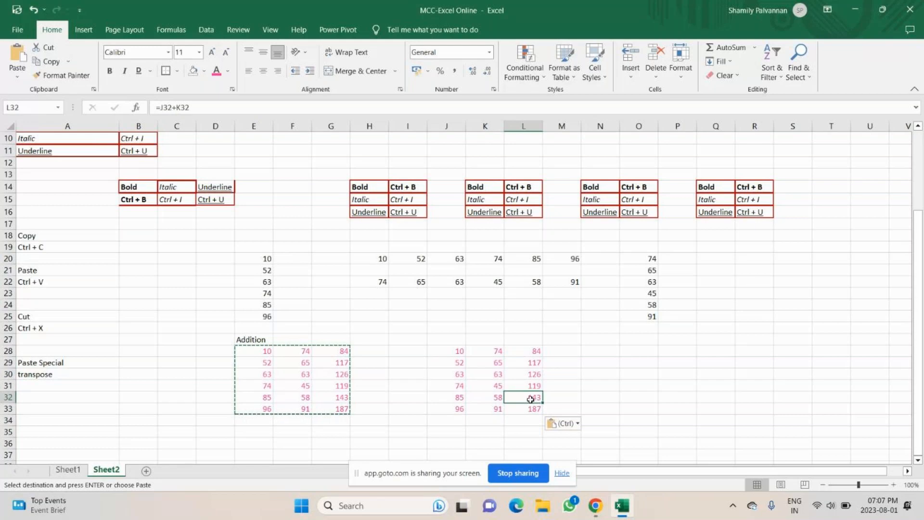
Step: Paste the block as values only into N28:P33, comparing L30's formula with P30's value 126
left_click_drag(530, 353, 530, 409)
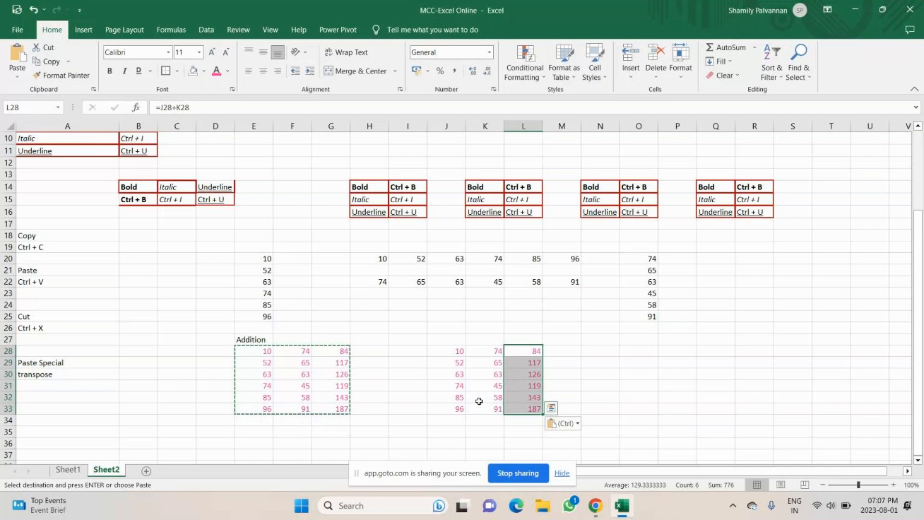
left_click_drag(635, 351, 716, 410)
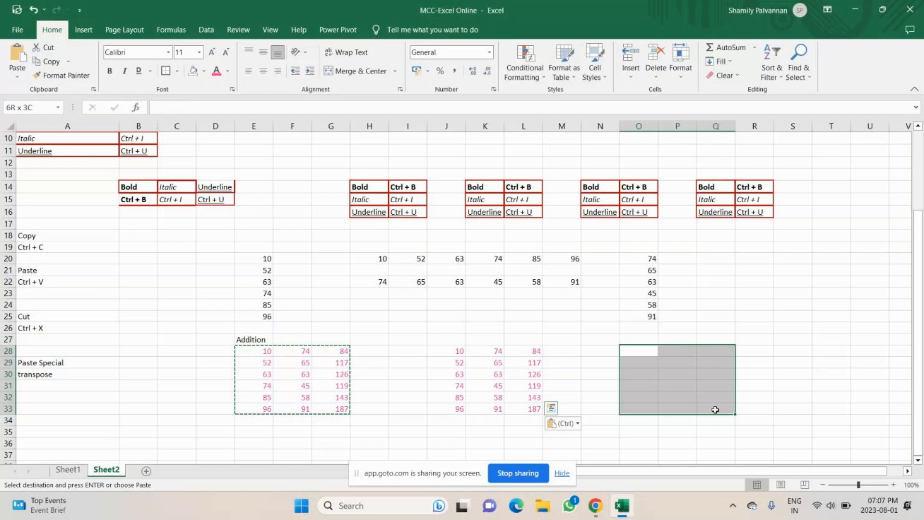
left_click(524, 363)
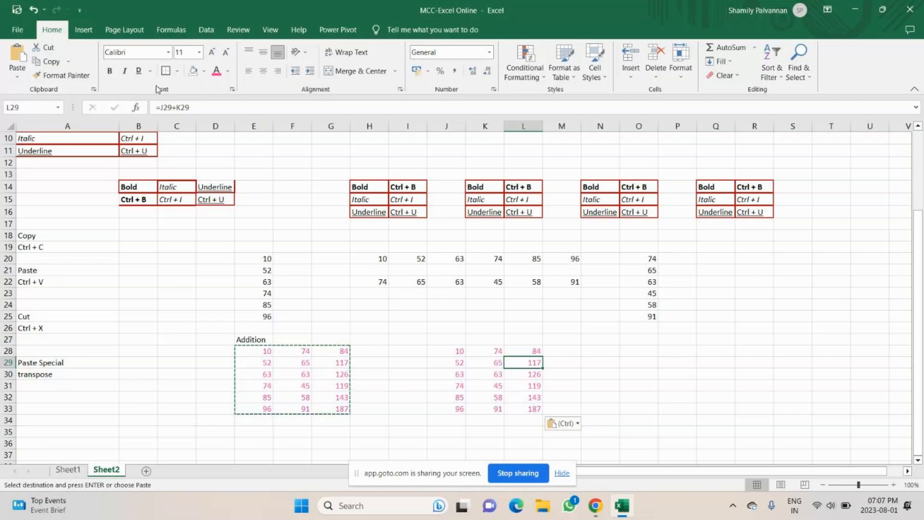
left_click(202, 108)
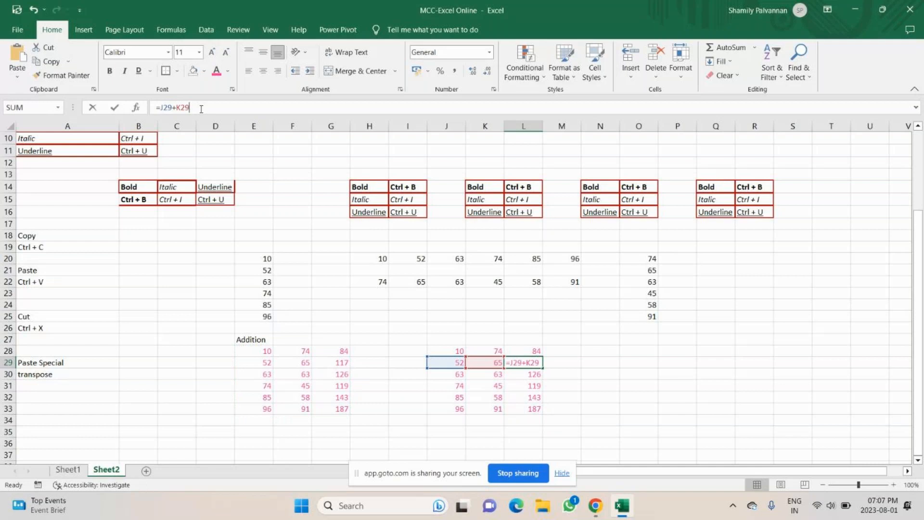
key("Return")
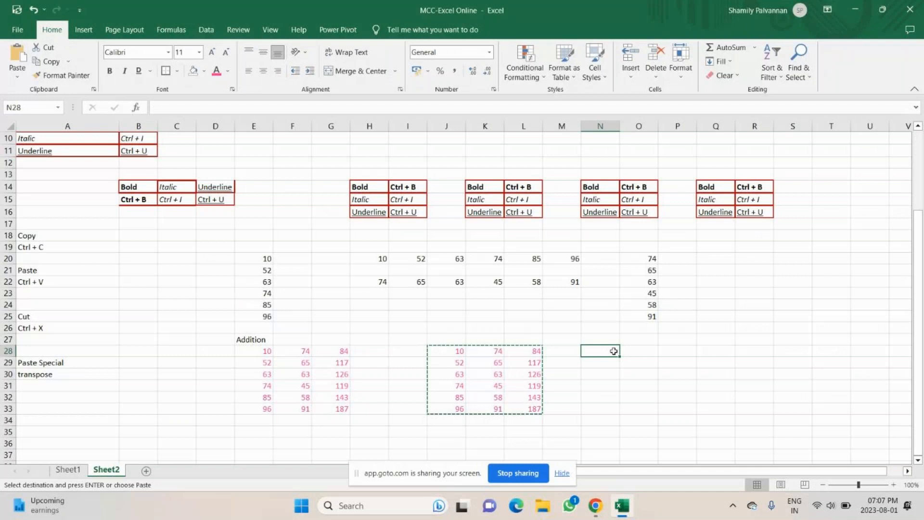
left_click(17, 76)
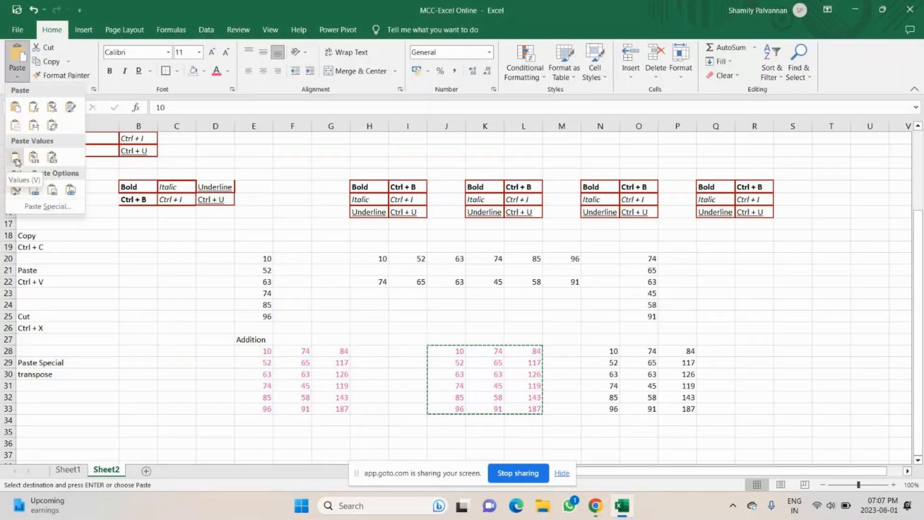
left_click(16, 160)
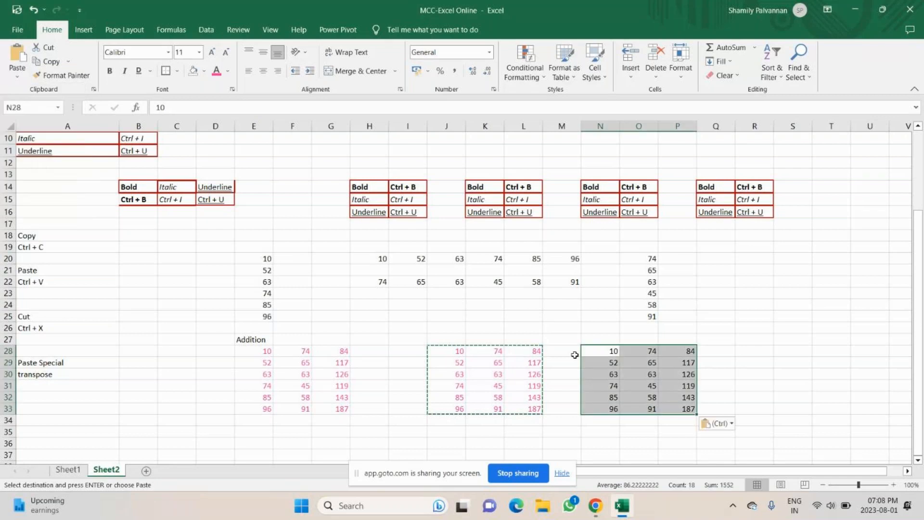
left_click(690, 351)
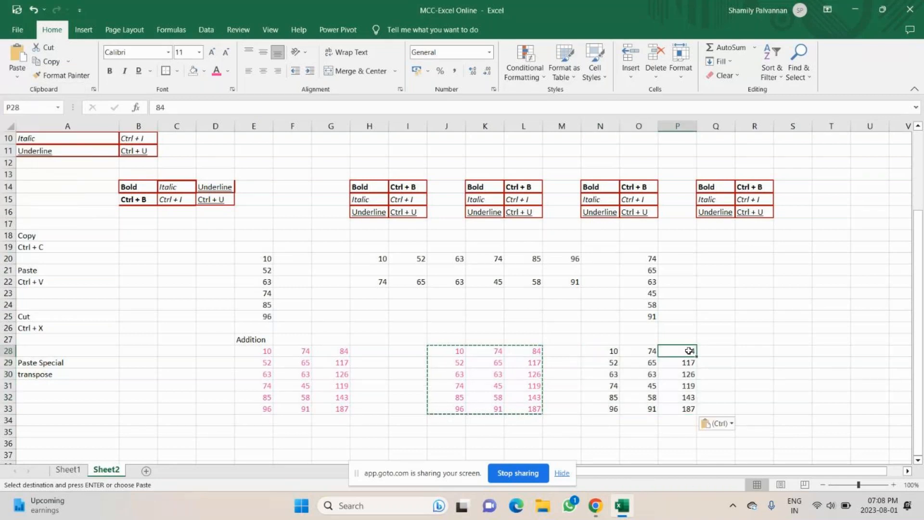
left_click(667, 359)
left_click(536, 376)
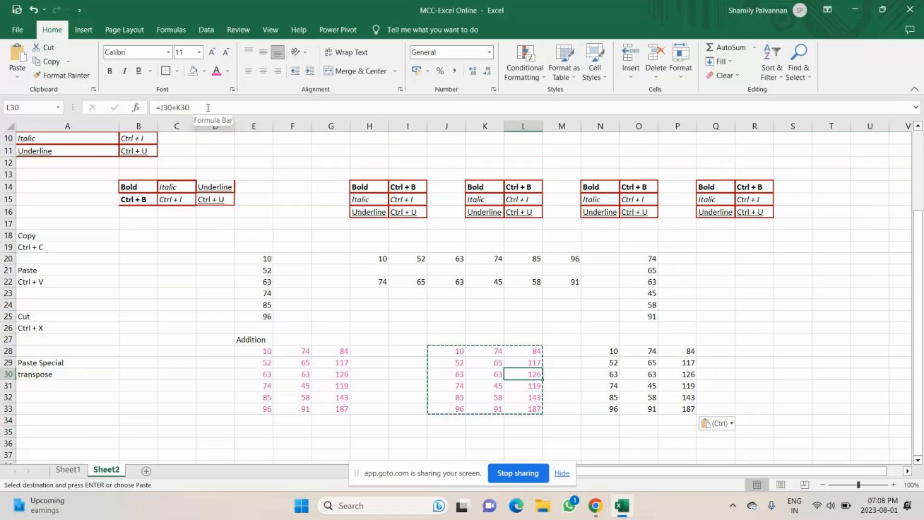
key("Right")
key("Right")
key("Right")
key("Right")
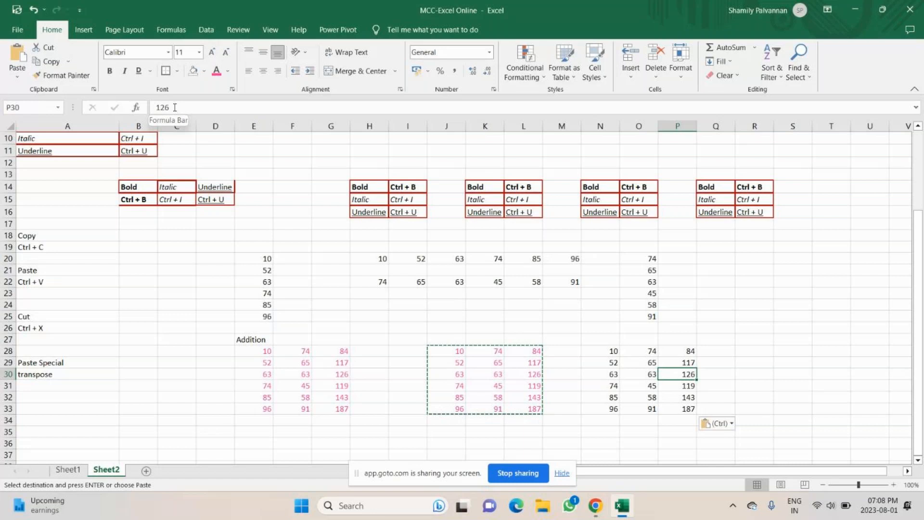
scroll(462, 289, "down", 2)
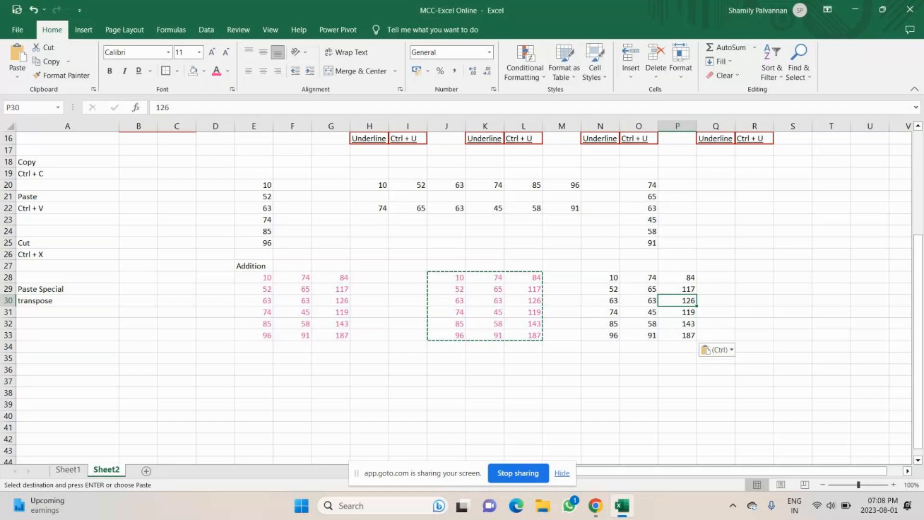
Step: Type 'Value' in A31 under transpose, then Alt+Tab to the GoTo Meeting window
left_click(112, 313)
type("Val")
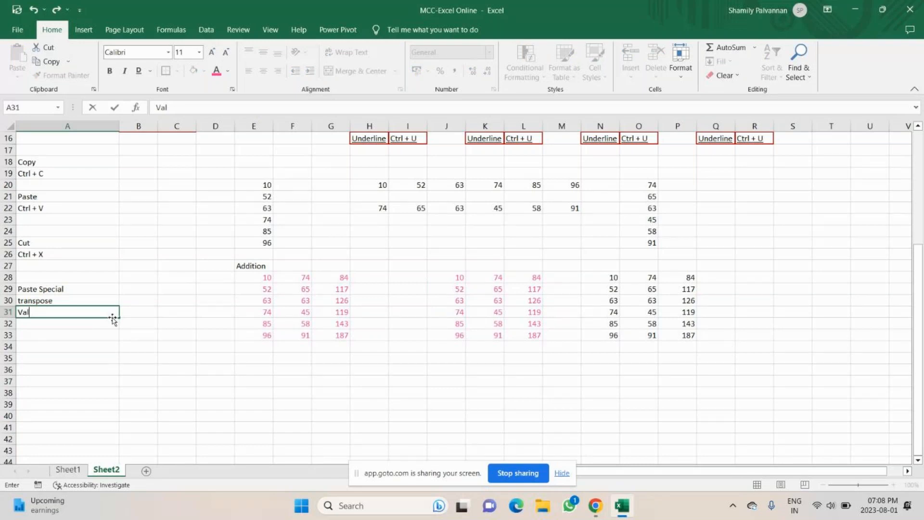
type("ue")
key("Return")
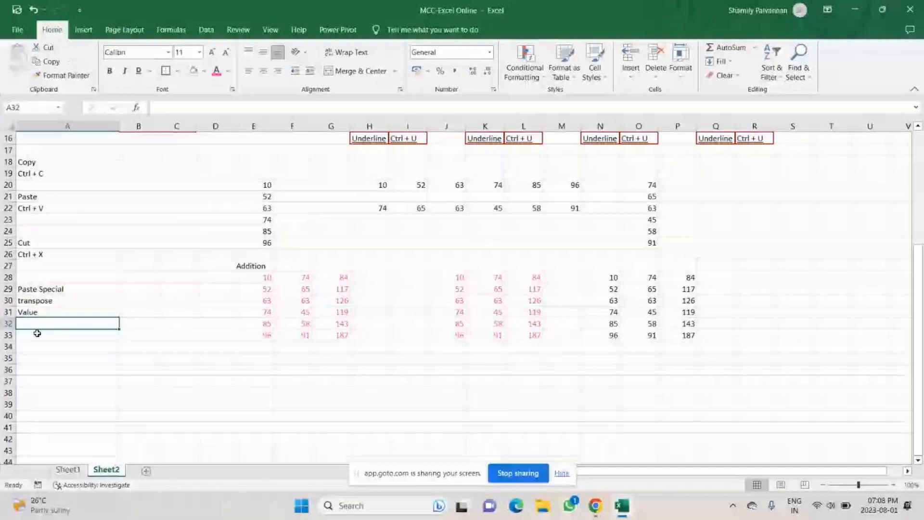
key("Up")
key("Up")
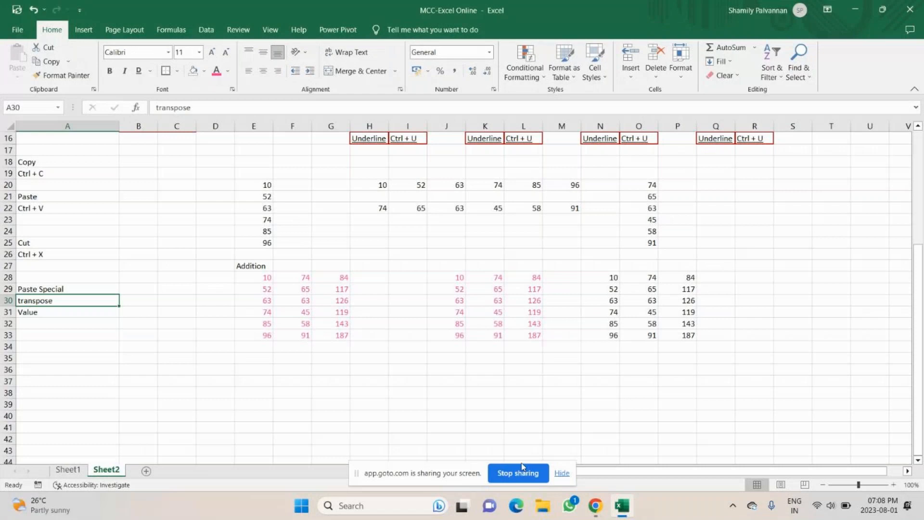
key("alt+Tab")
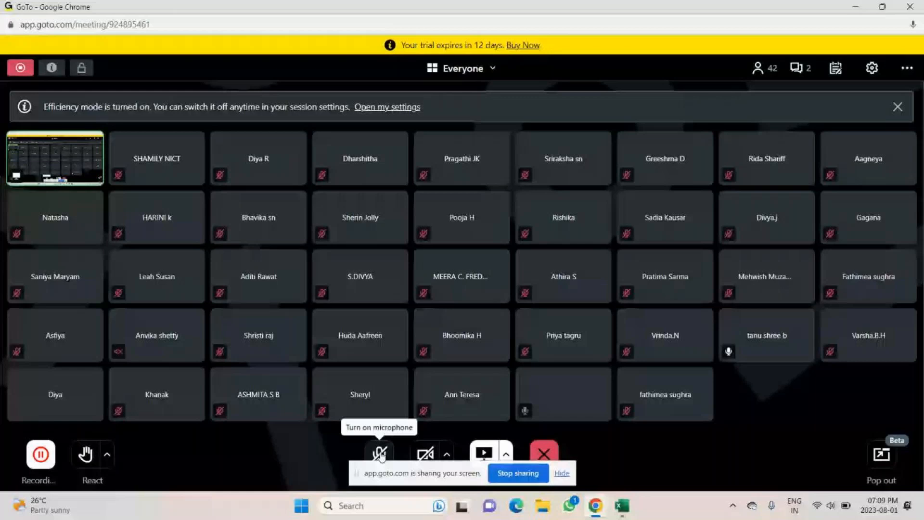
Step: Unmute the GoTo Meeting microphone and return to the Excel workbook
left_click(380, 454)
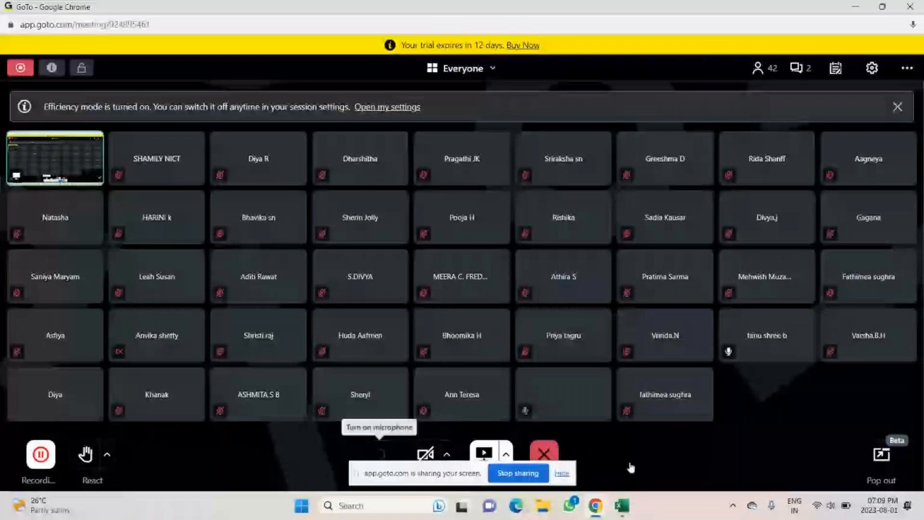
left_click(623, 506)
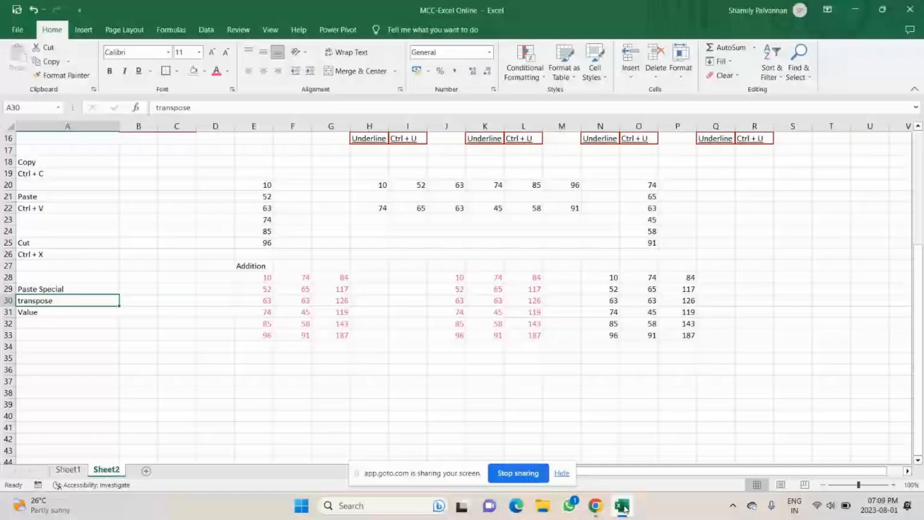
Step: Make the Addition numbers E28:E33 bold and italic
key("Down")
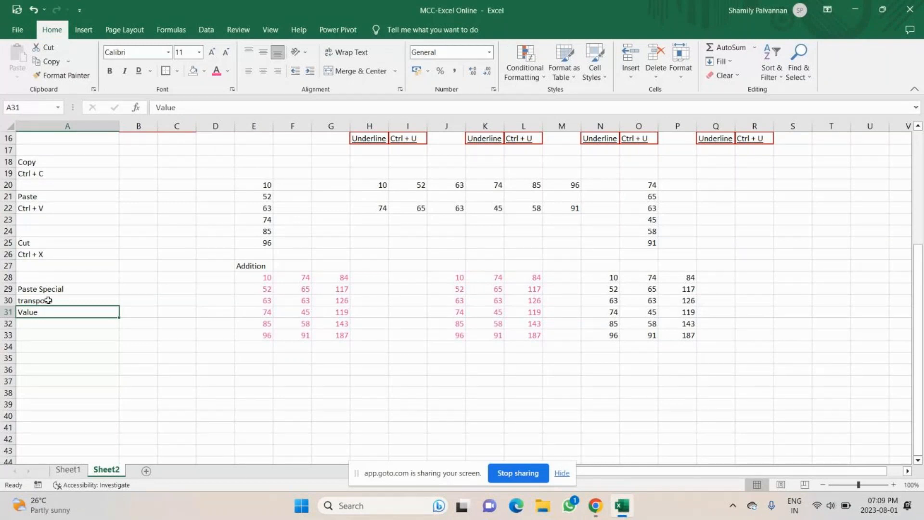
left_click_drag(48, 300, 48, 312)
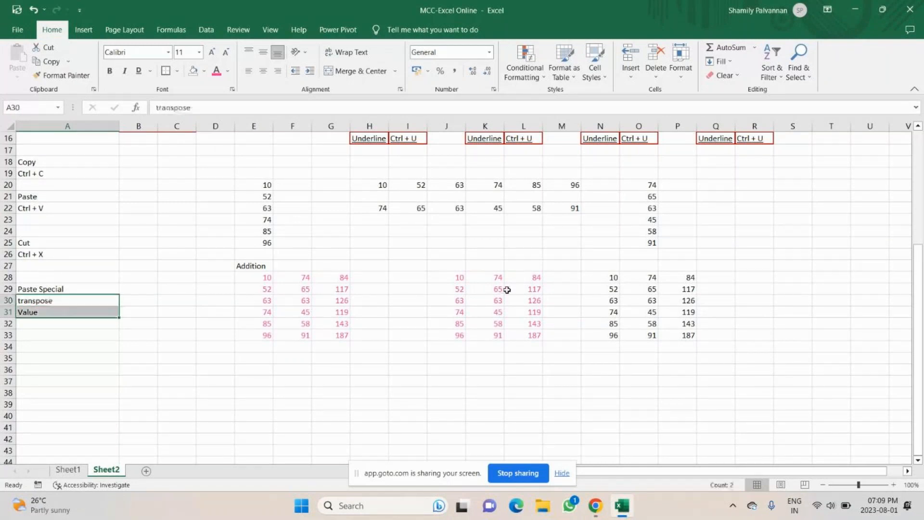
left_click(370, 393)
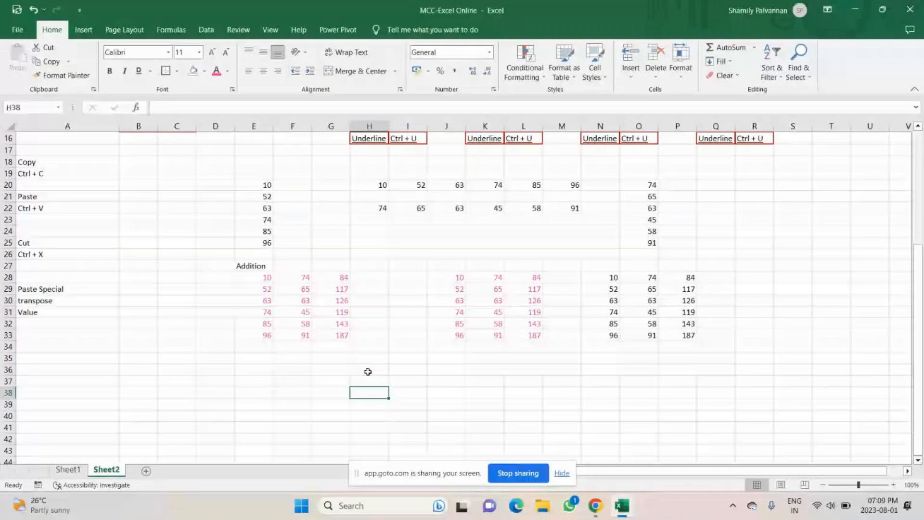
left_click_drag(260, 277, 261, 339)
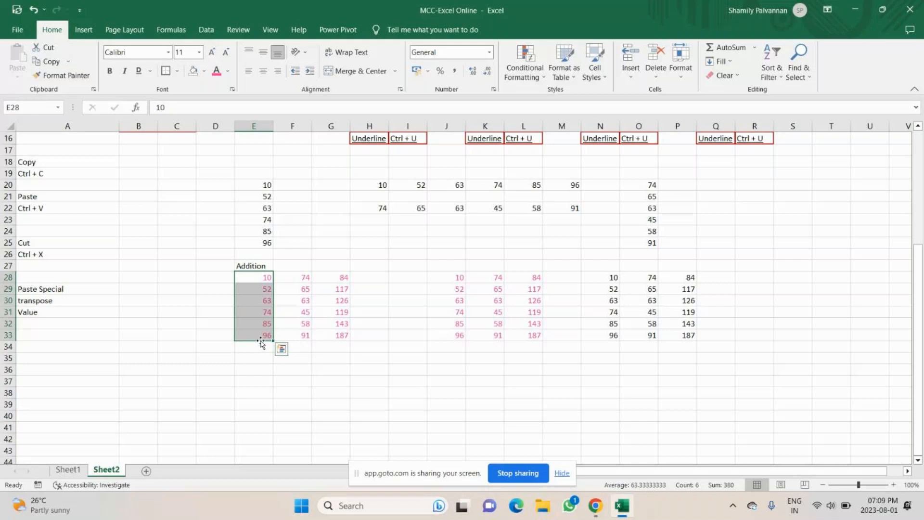
left_click(268, 280)
left_click_drag(268, 281, 268, 336)
left_click(110, 71)
left_click(125, 71)
Step: Set E27 to Arial Black and E28:E33 to a decorative font, then copy E27:E33
left_click(263, 264)
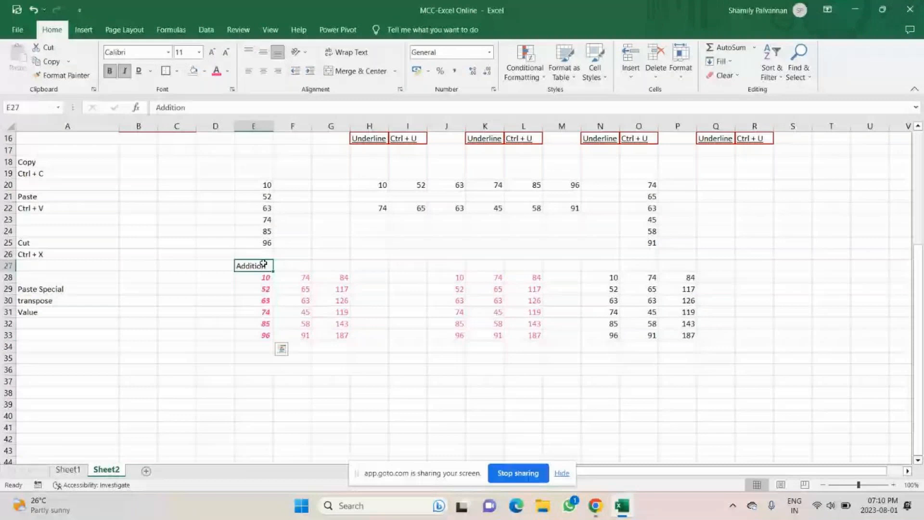
left_click(168, 52)
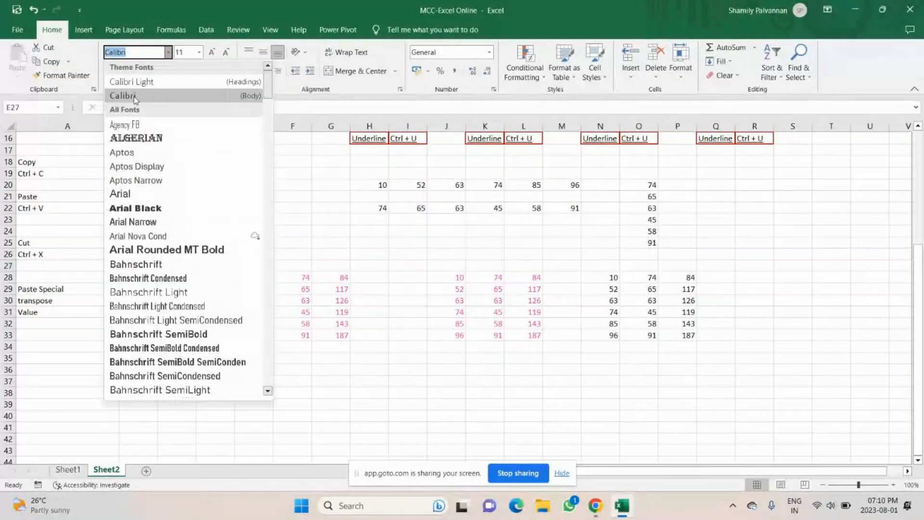
left_click(148, 210)
left_click_drag(253, 280, 253, 338)
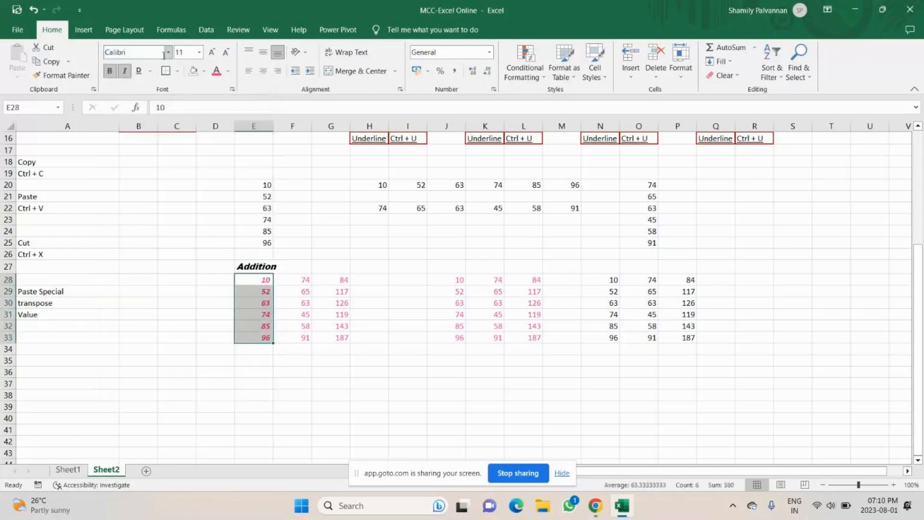
left_click(169, 53)
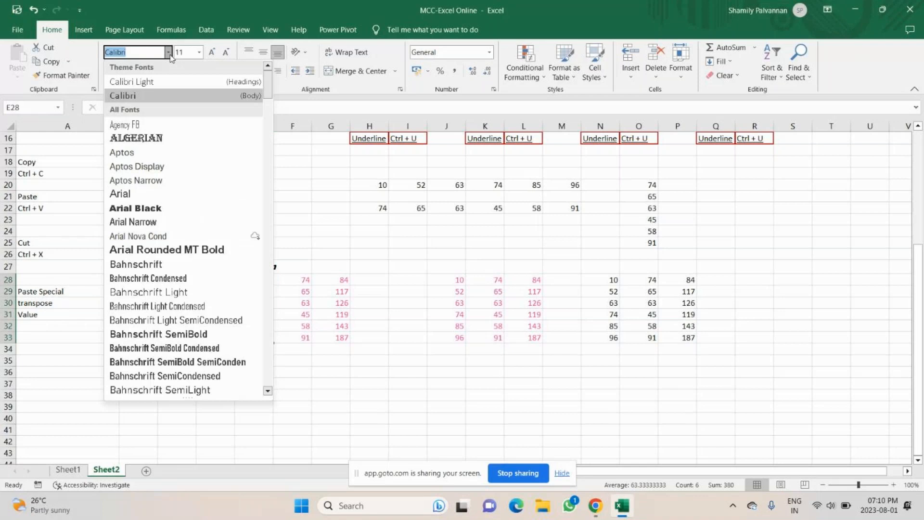
left_click_drag(223, 399, 239, 403)
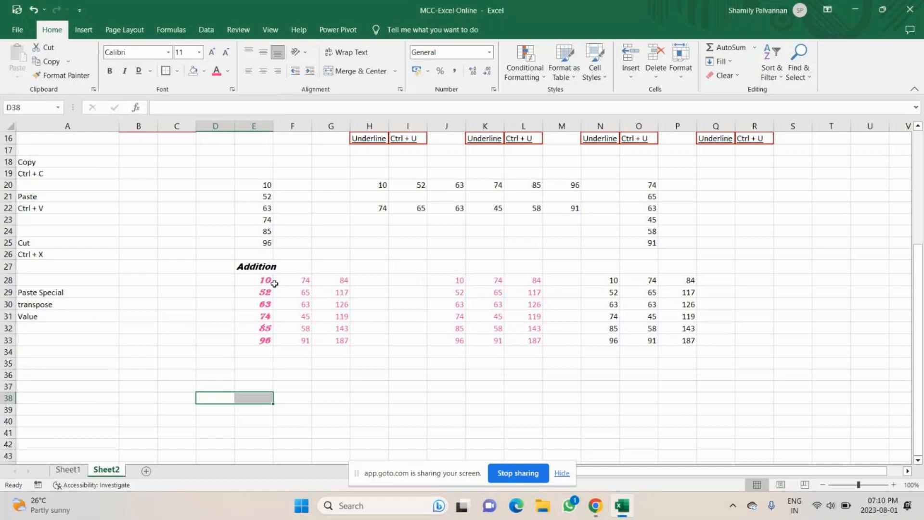
left_click_drag(253, 267, 260, 340)
key("ctrl+c")
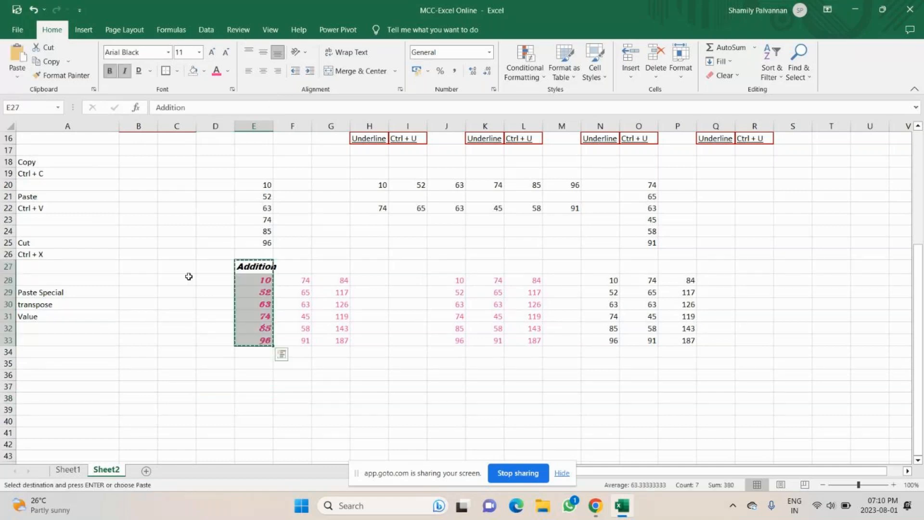
Step: Paste the styled Addition column into D27:D33
left_click(206, 267)
key("ctrl+v")
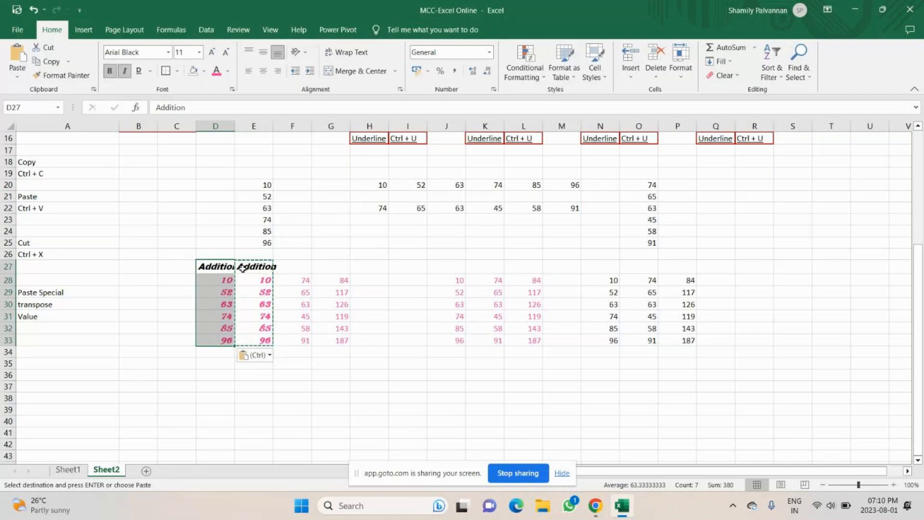
key("Down")
left_click_drag(206, 266, 225, 335)
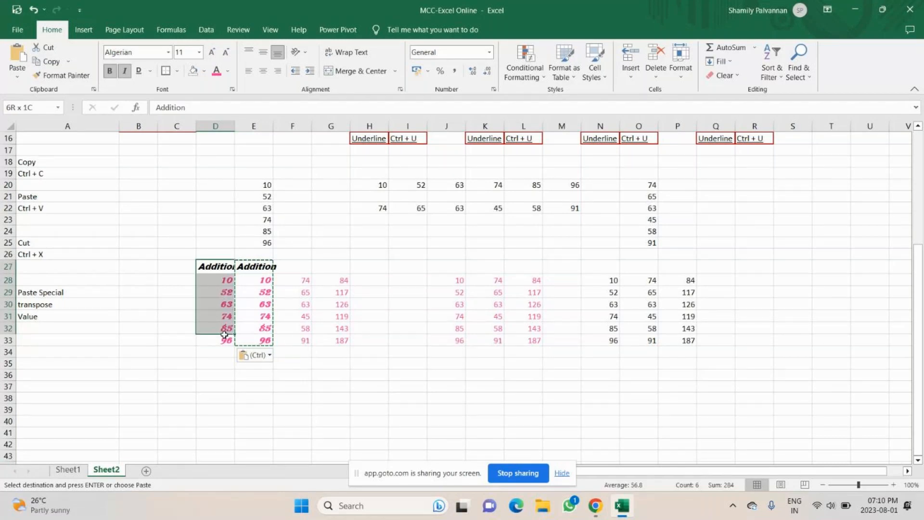
left_click_drag(224, 334, 225, 341)
Step: Paste a values-only copy of D27:D33 into C27:C33, then select J28:L33
key("ctrl+c")
left_click(176, 266)
left_click(17, 77)
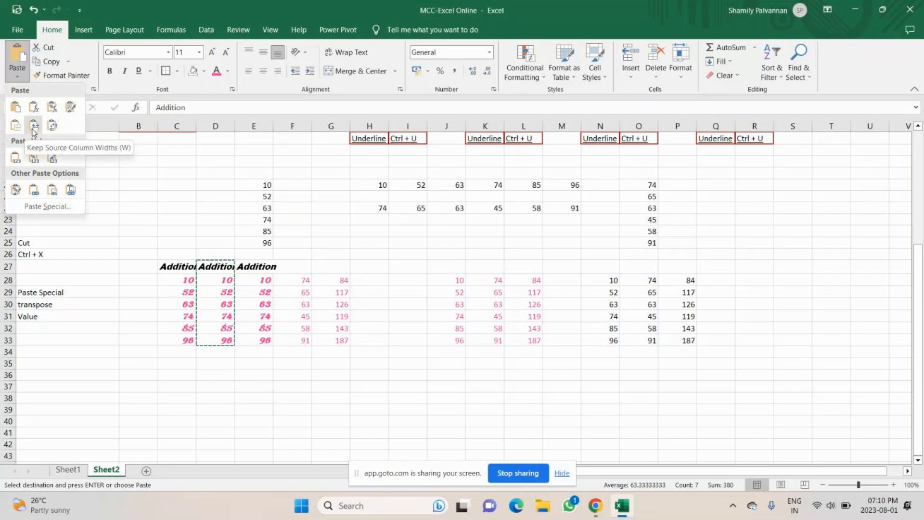
left_click(16, 157)
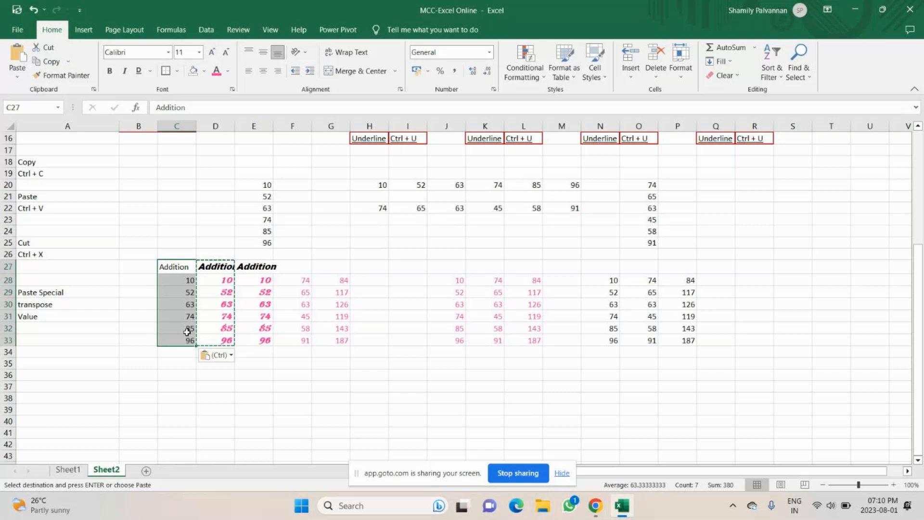
left_click(187, 329)
left_click(220, 266)
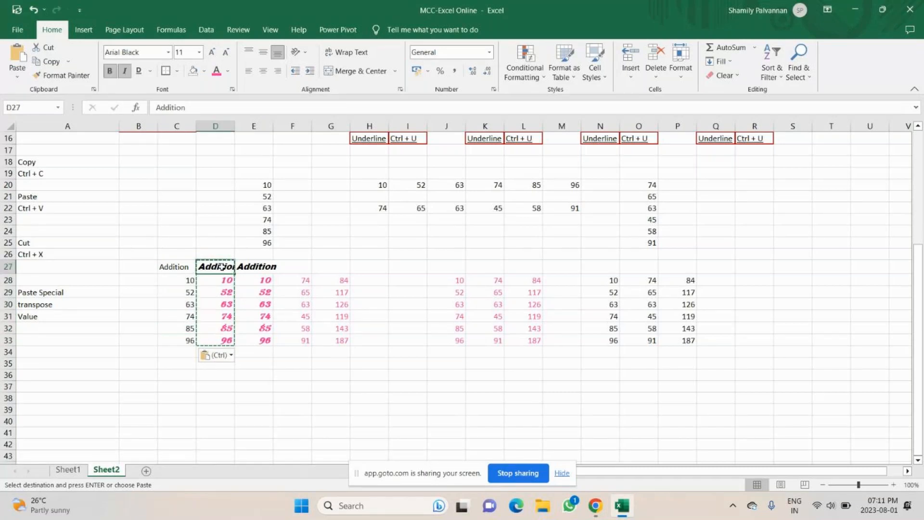
mouse_move(624, 511)
left_click_drag(177, 266, 181, 341)
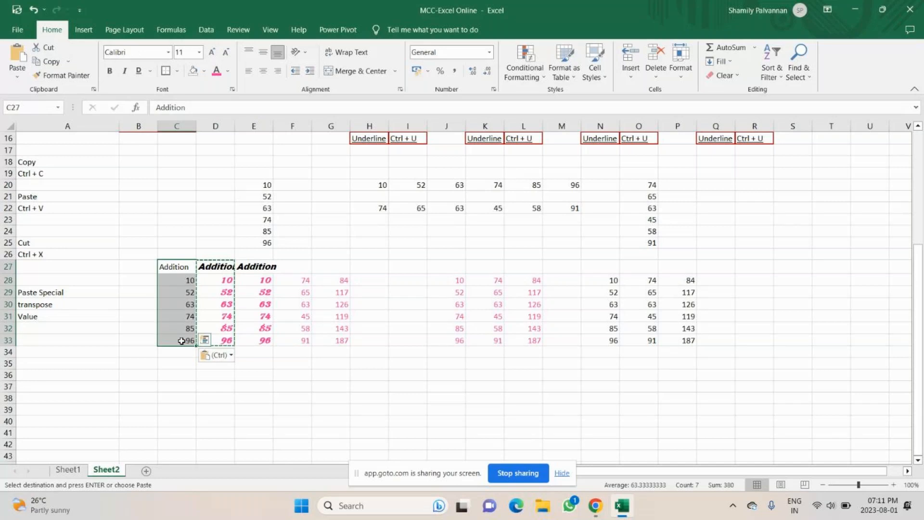
left_click_drag(452, 280, 526, 342)
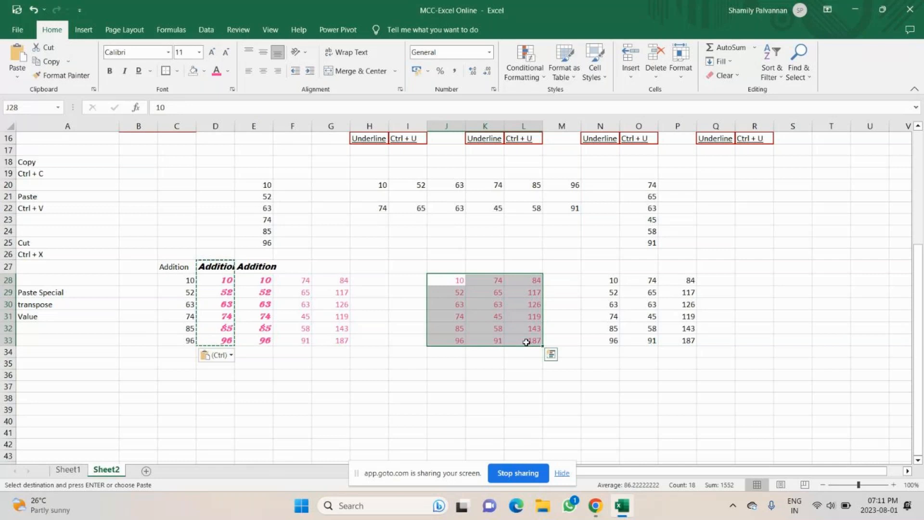
Step: Paste J28:L33 as formulas only into C36:E41, with E40 computing =C40+D40
key("ctrl+c")
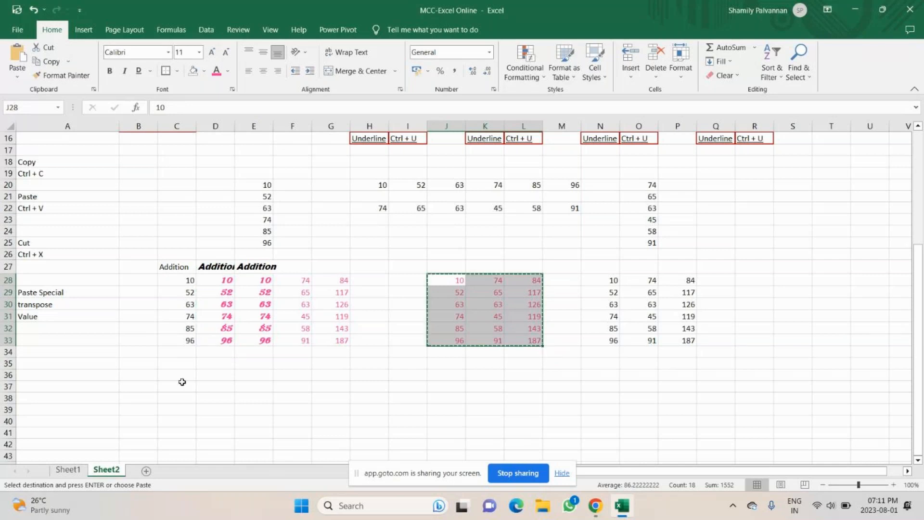
left_click(180, 377)
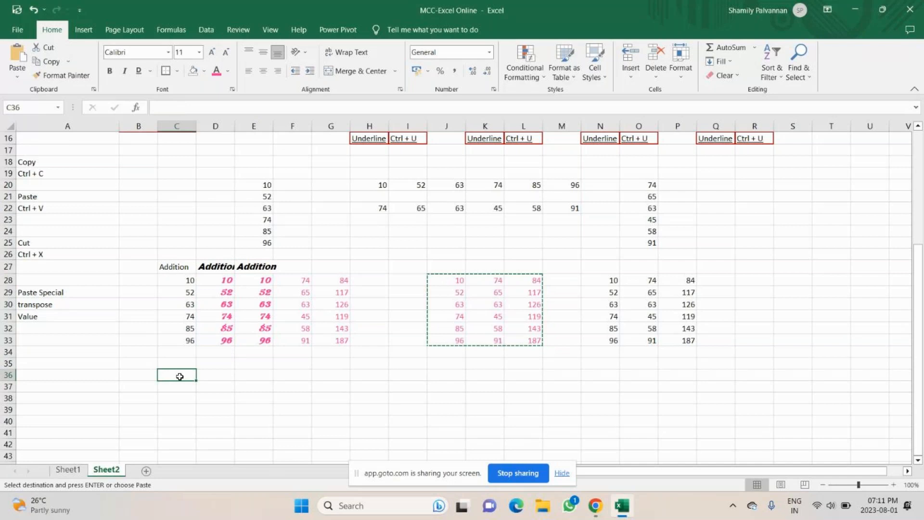
left_click(17, 76)
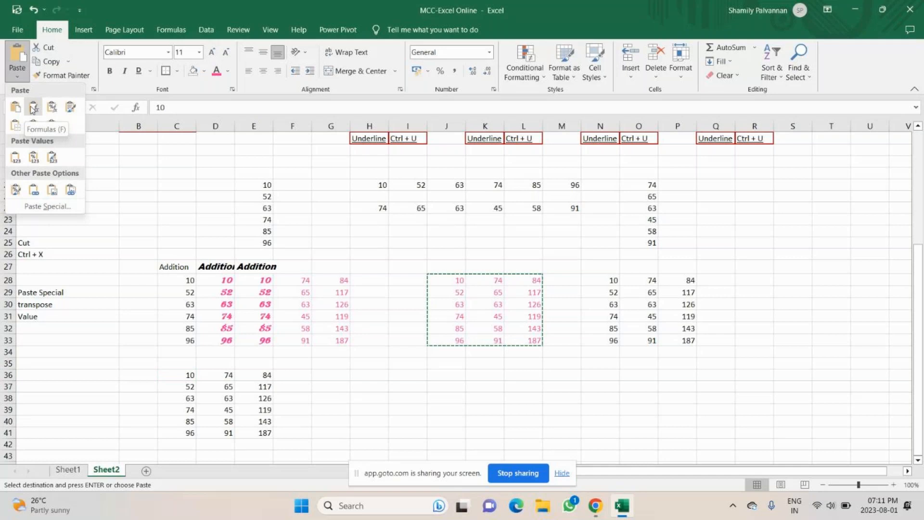
left_click(32, 108)
left_click(263, 400)
left_click(262, 420)
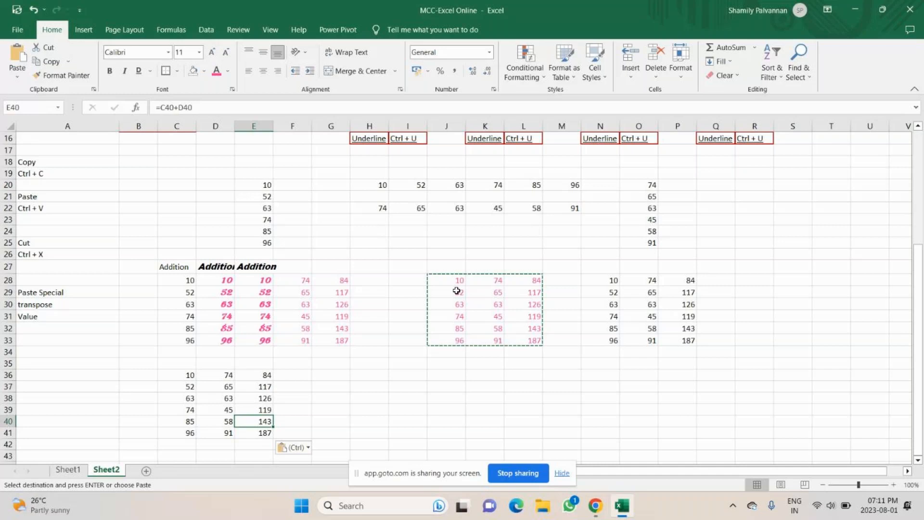
left_click_drag(182, 375, 262, 421)
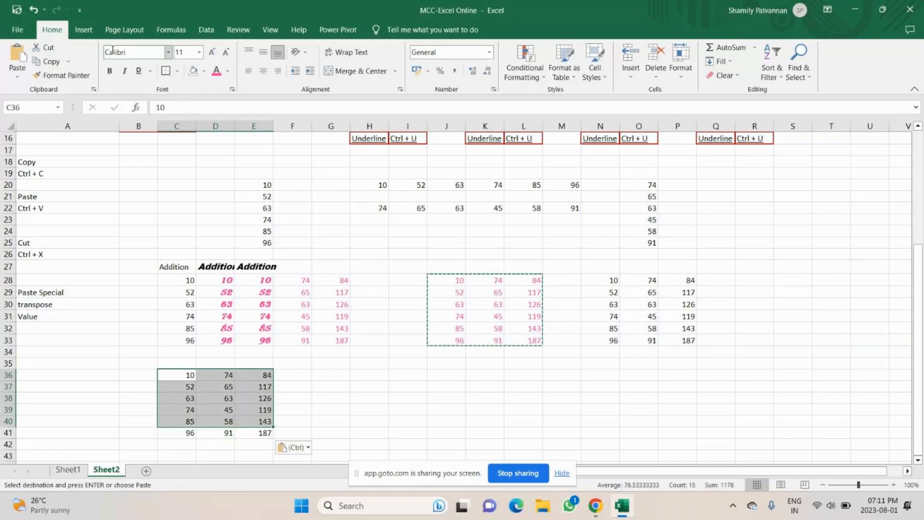
left_click(407, 375)
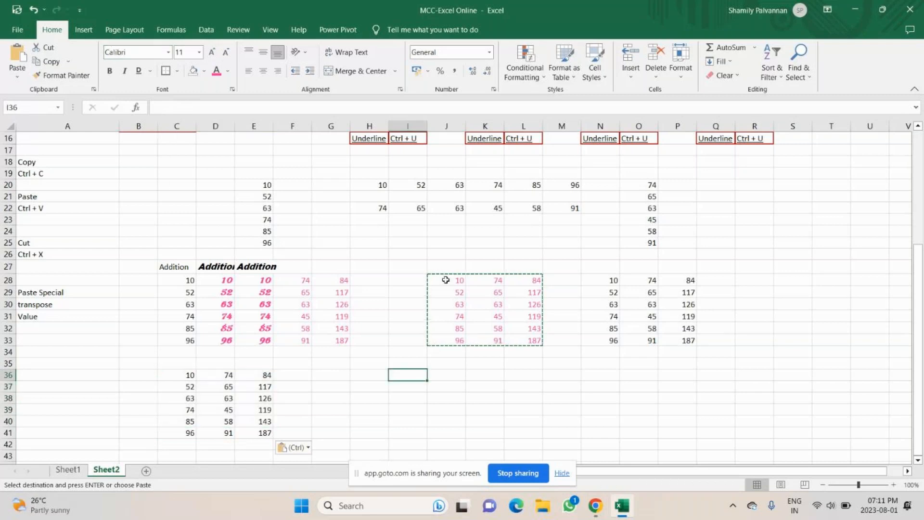
left_click_drag(446, 279, 514, 339)
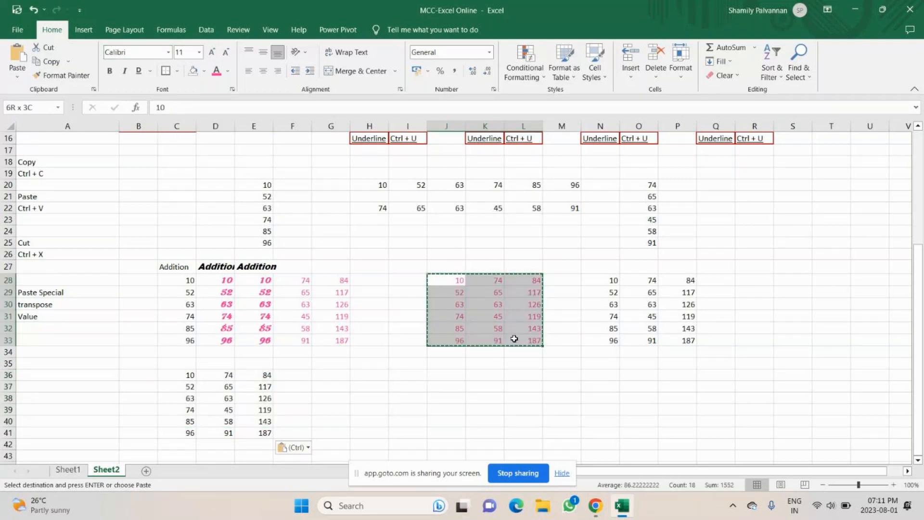
Step: Fill J28:L33 with a light gold colour
left_click(204, 70)
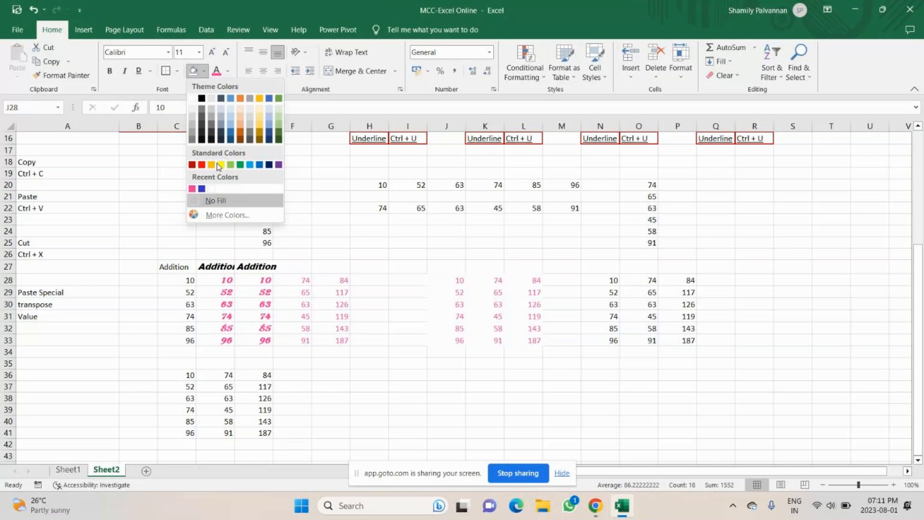
left_click(262, 108)
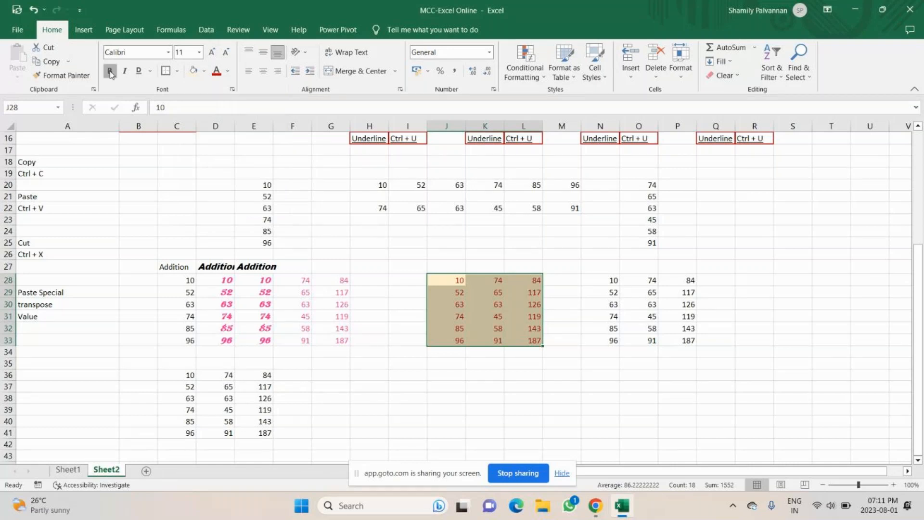
left_click(168, 52)
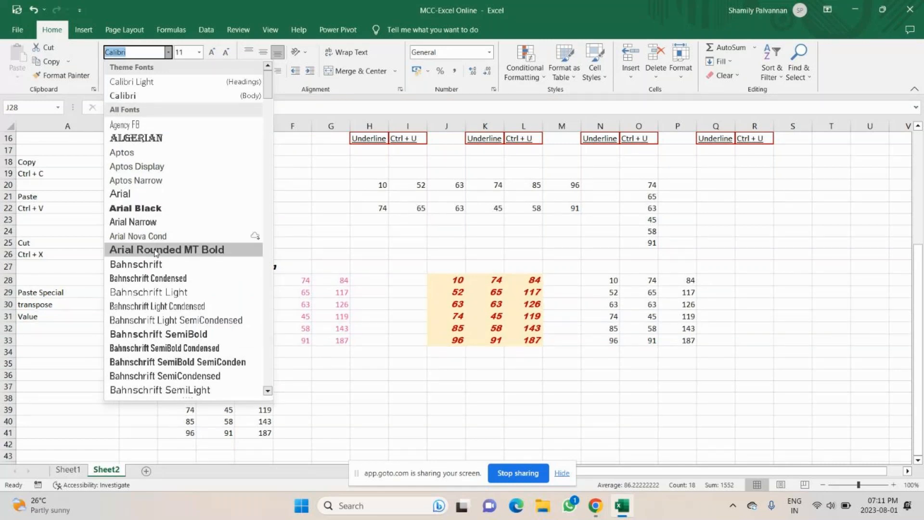
left_click(448, 277)
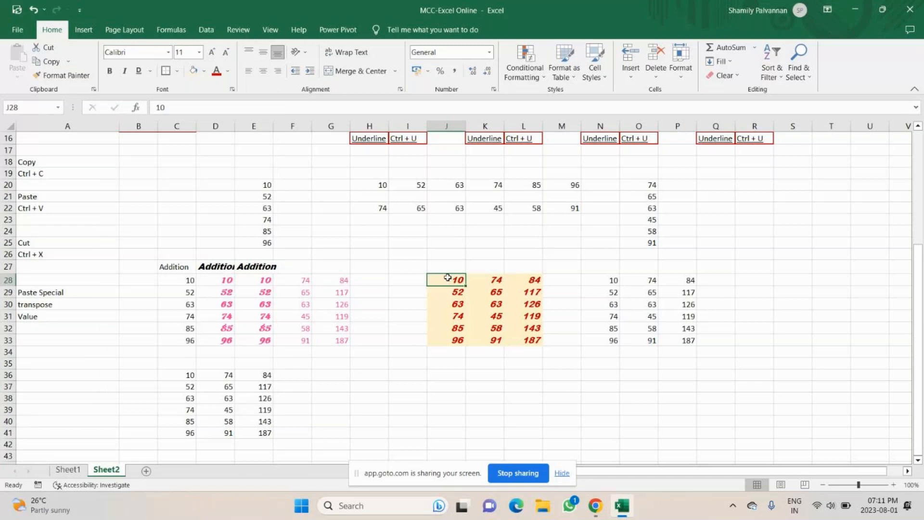
Step: Copy the gold-filled block J28:L33 into G36:I41
left_click_drag(448, 277, 534, 339)
key("ctrl+c")
left_click(343, 372)
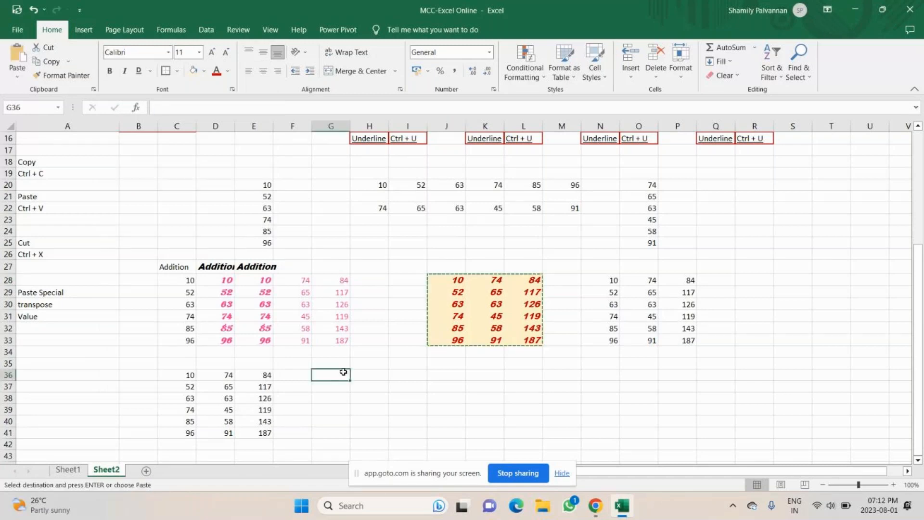
key("ctrl+v")
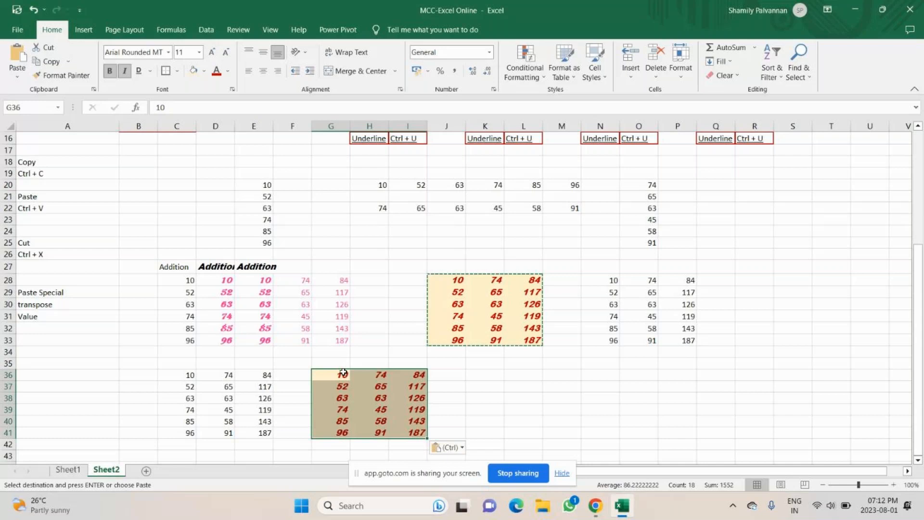
Step: Paste the copied block as formulas only into K36:M41
left_click(484, 374)
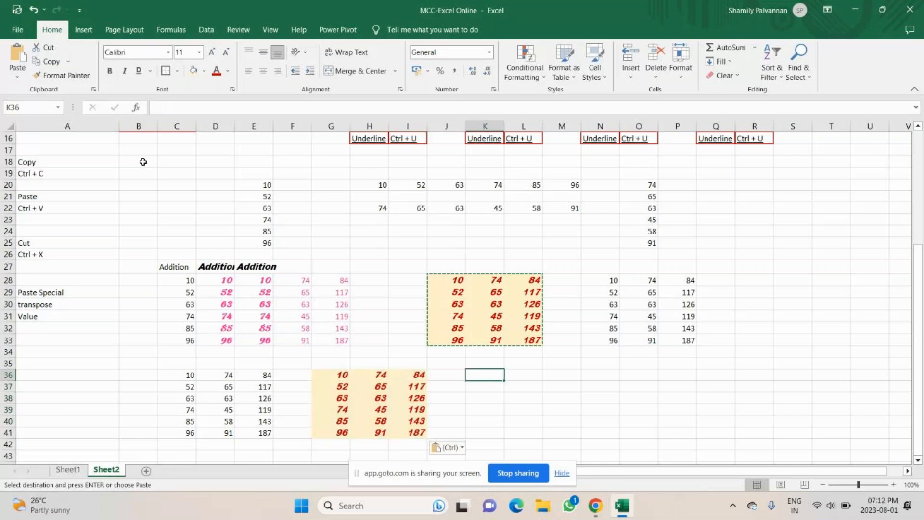
left_click(20, 81)
left_click(15, 153)
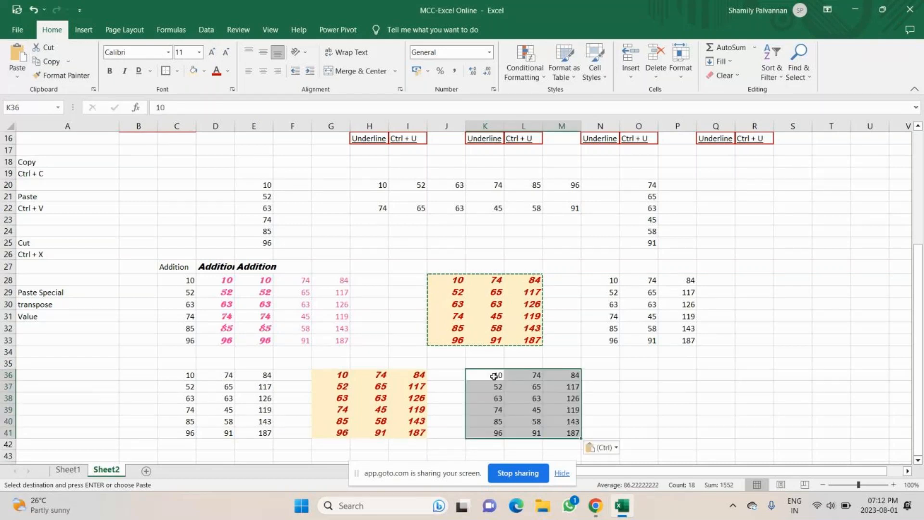
left_click(577, 374)
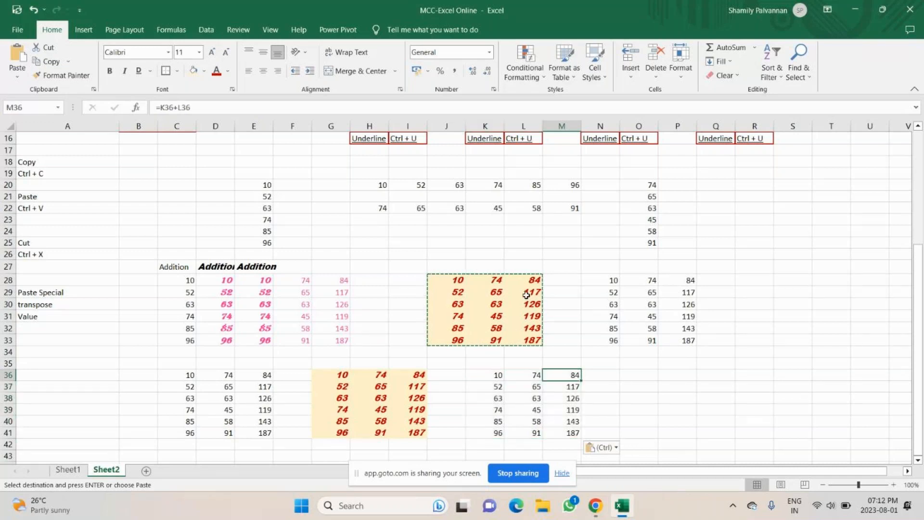
Step: Paste J28:L33 with Formulas & Number Formatting into O36:Q41, where Q40 is =O40+P40
left_click_drag(458, 280, 518, 341)
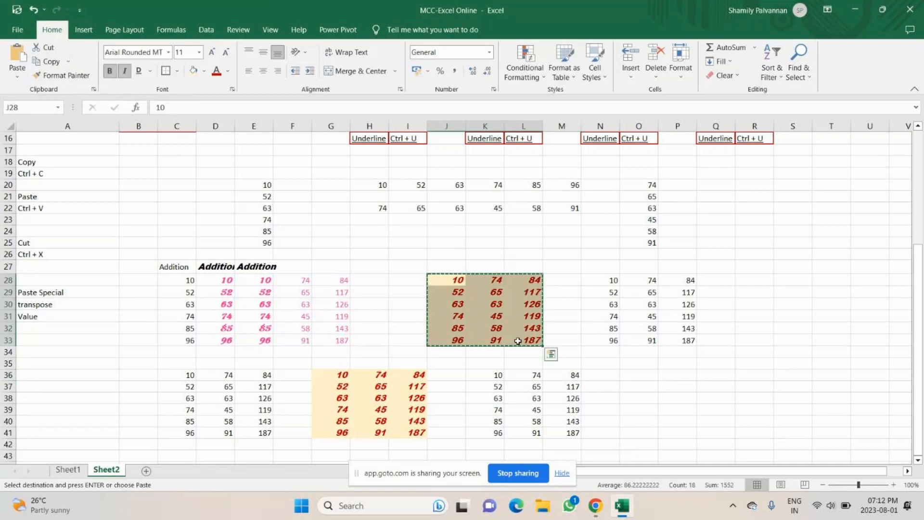
left_click(639, 375)
left_click(17, 76)
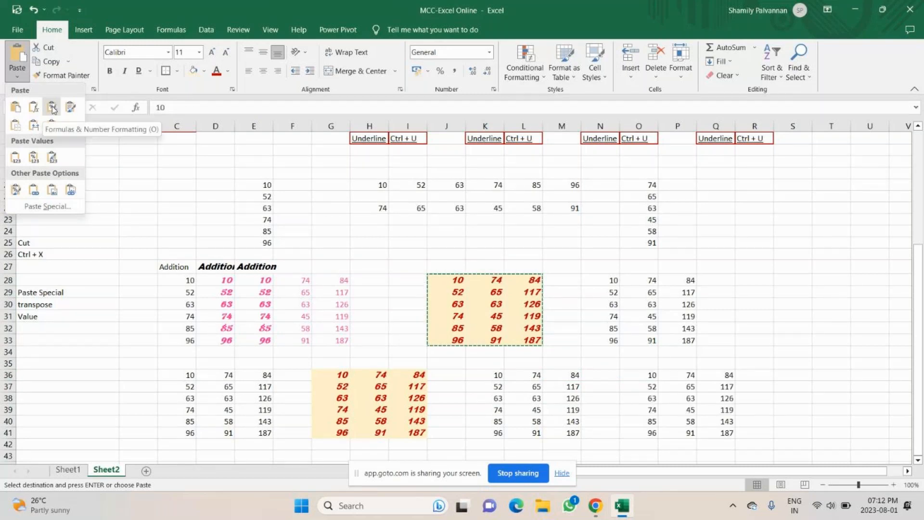
left_click(53, 110)
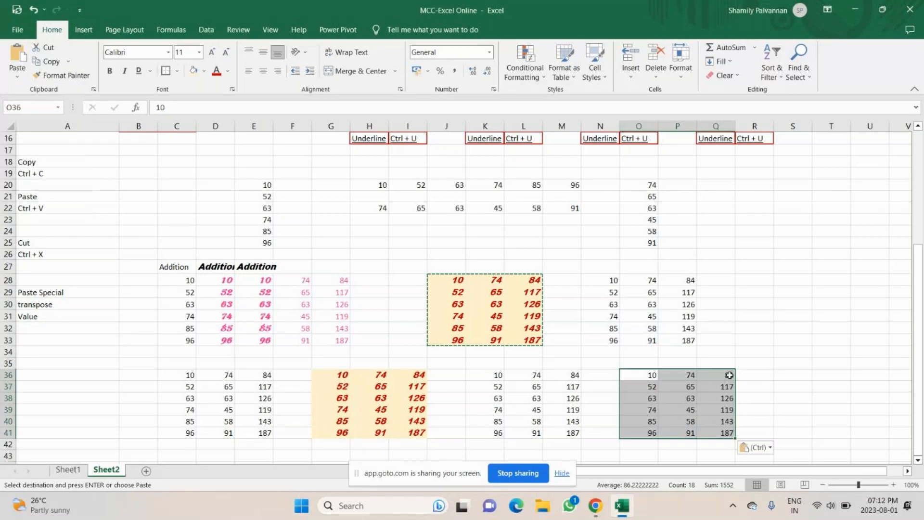
left_click(722, 421)
left_click(18, 77)
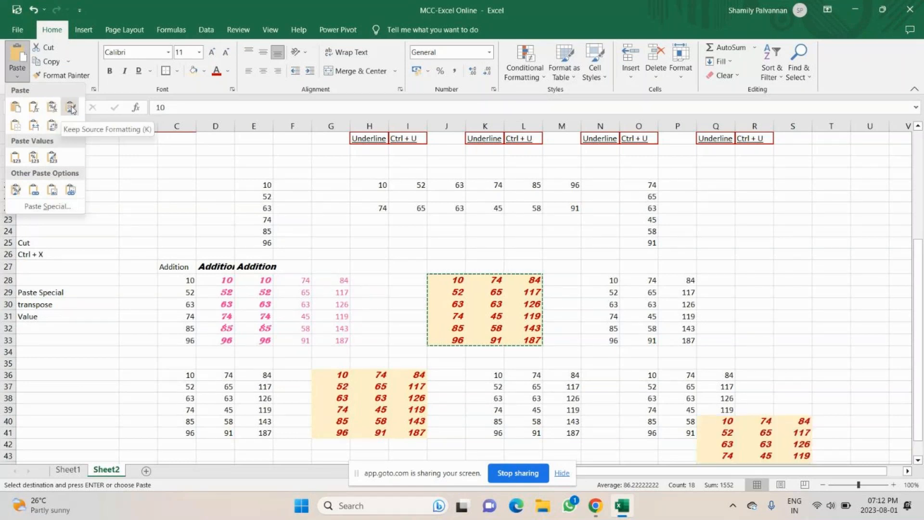
scroll(316, 279, "down", 3)
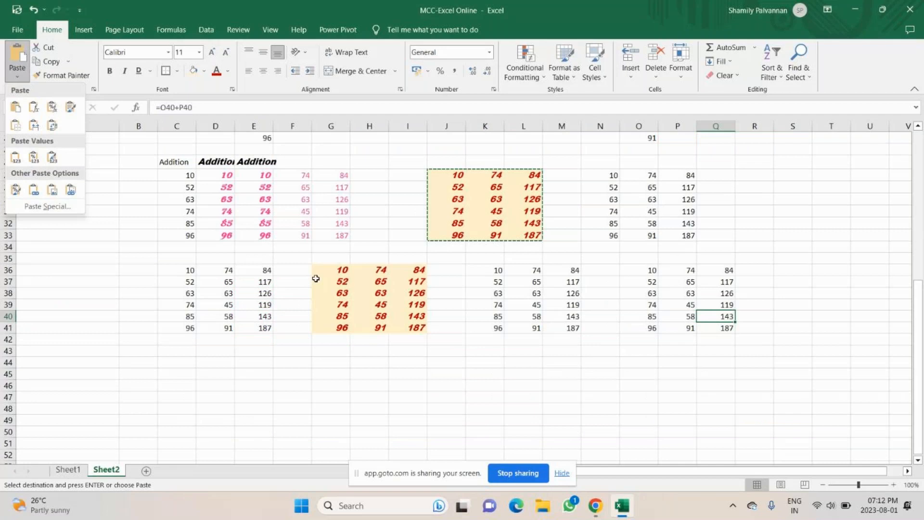
scroll(217, 251, "up", 2)
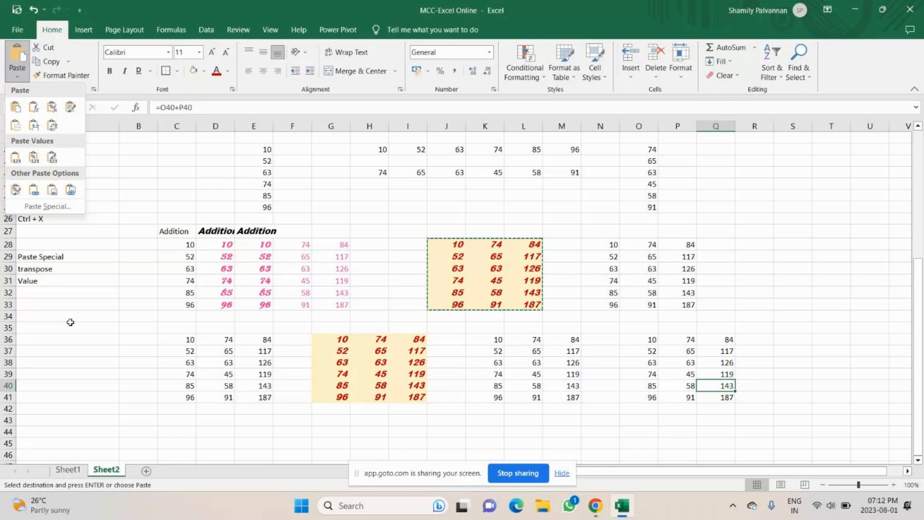
Step: Enter the labels 'formula' in A32 and 'formula with percentage' in A33
left_click(43, 292)
type("formula")
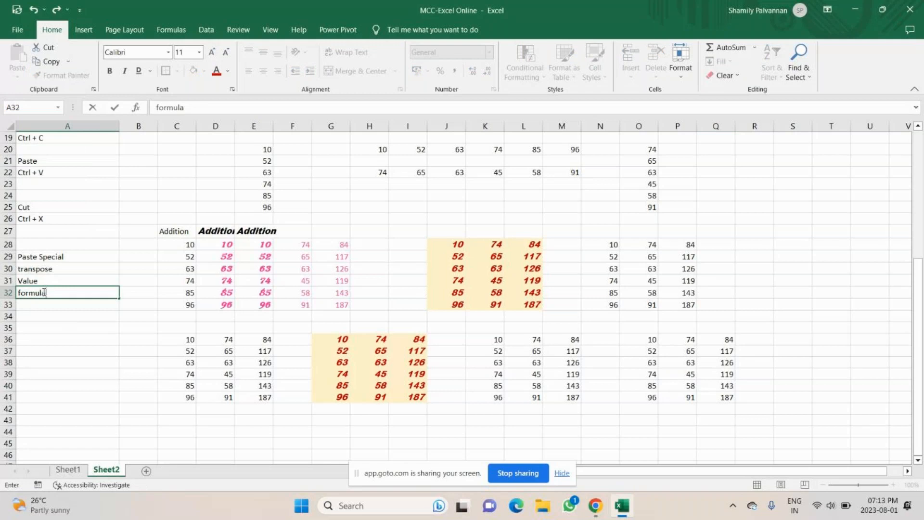
key("Return")
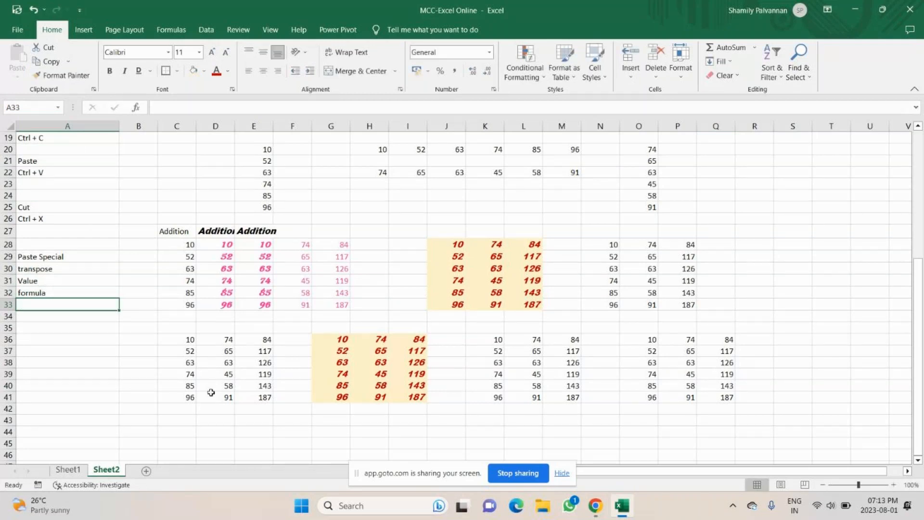
type("formula")
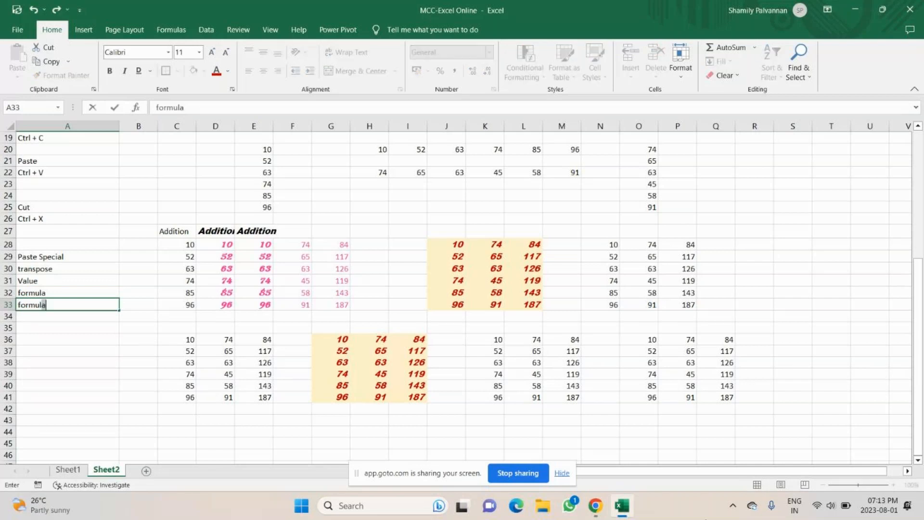
type(" with percentage")
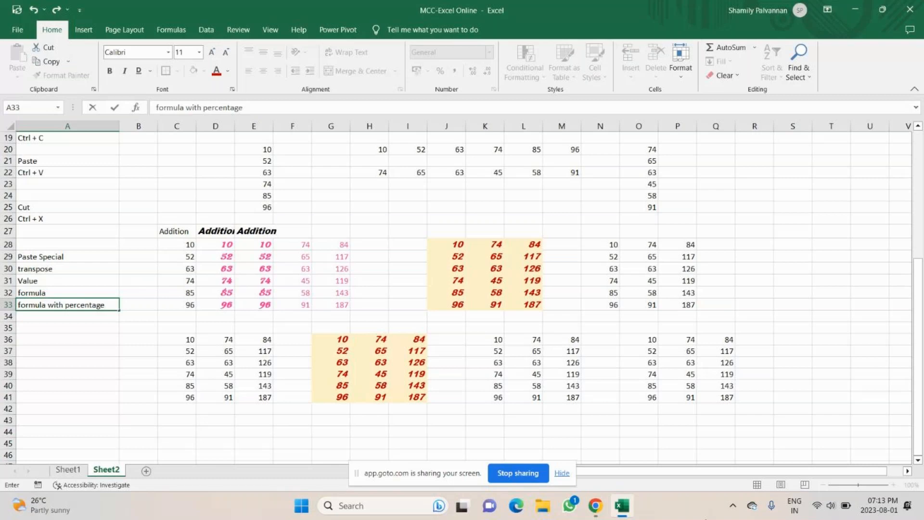
key("Return")
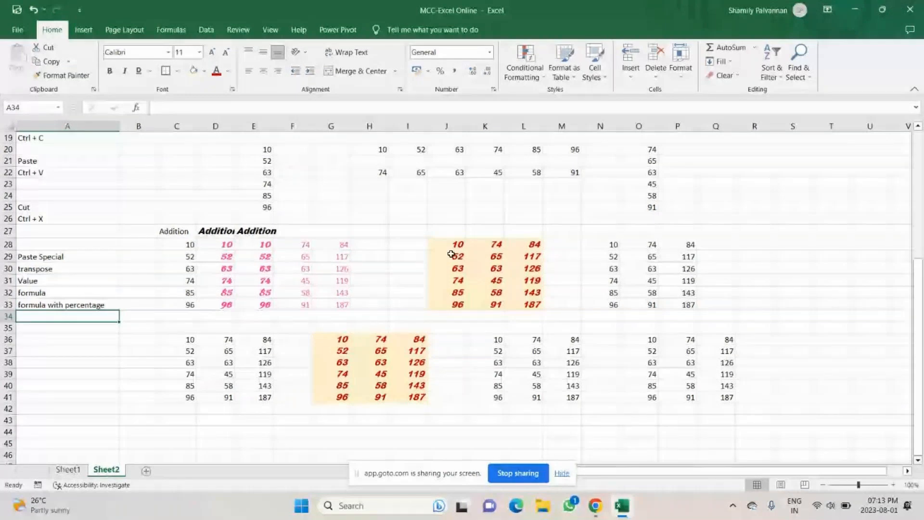
Step: Make the numbers in E20:E25 bold and italic
scroll(451, 254, "up", 1)
left_click_drag(254, 185, 259, 236)
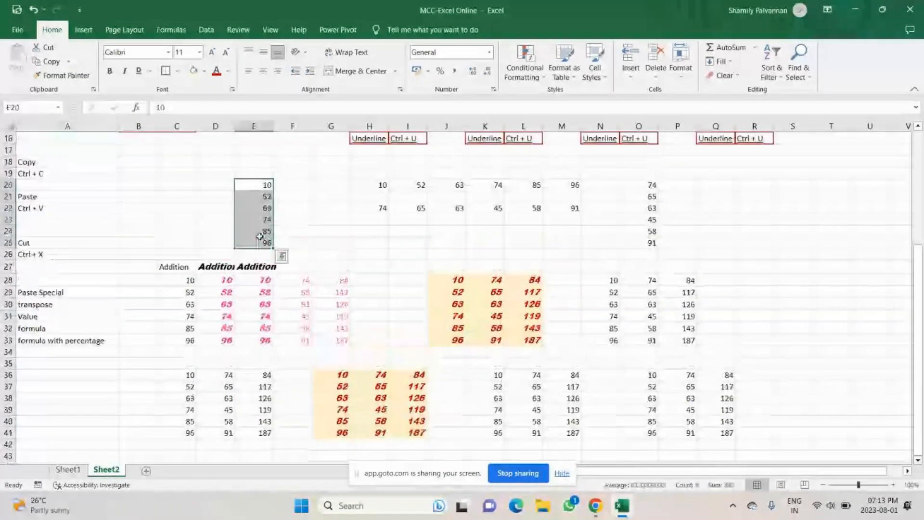
left_click(110, 72)
left_click(125, 71)
scroll(458, 328, "down", 2)
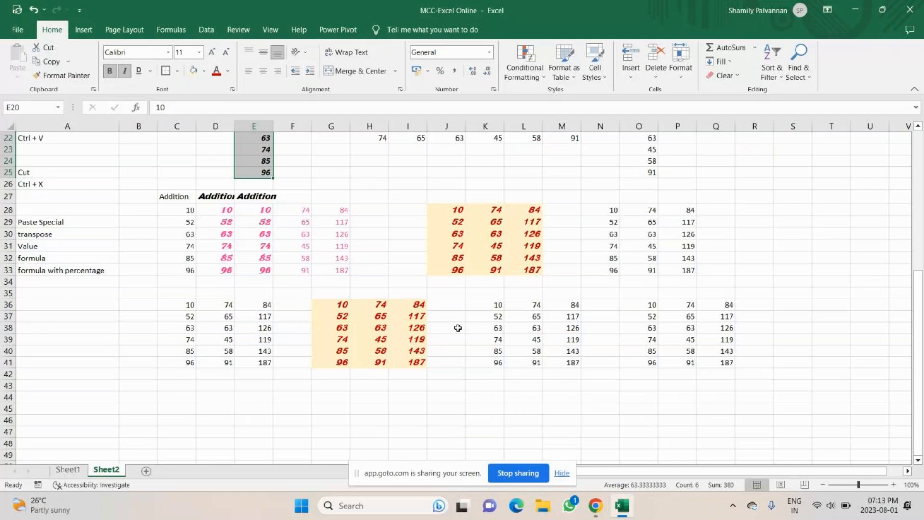
scroll(457, 328, "up", 3)
Step: Set E20:E25 to the Bahnschrift Light font
left_click(268, 223)
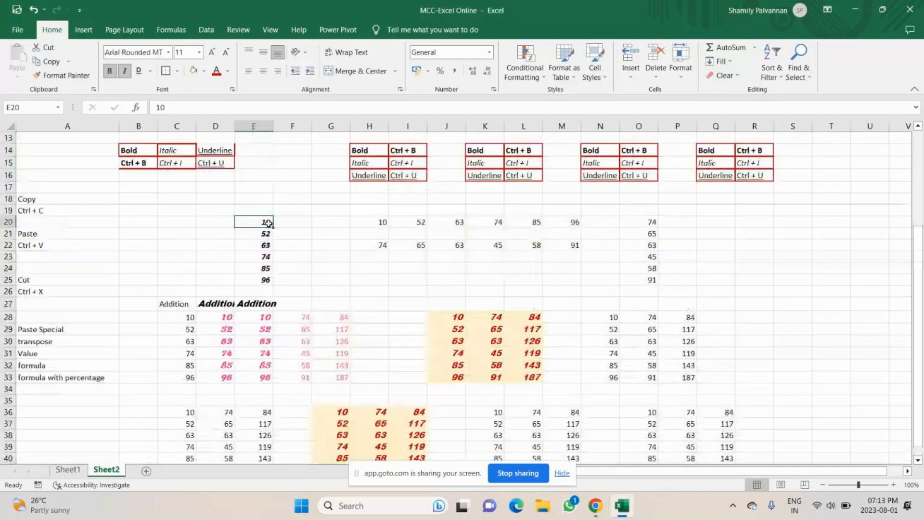
left_click_drag(268, 223, 264, 278)
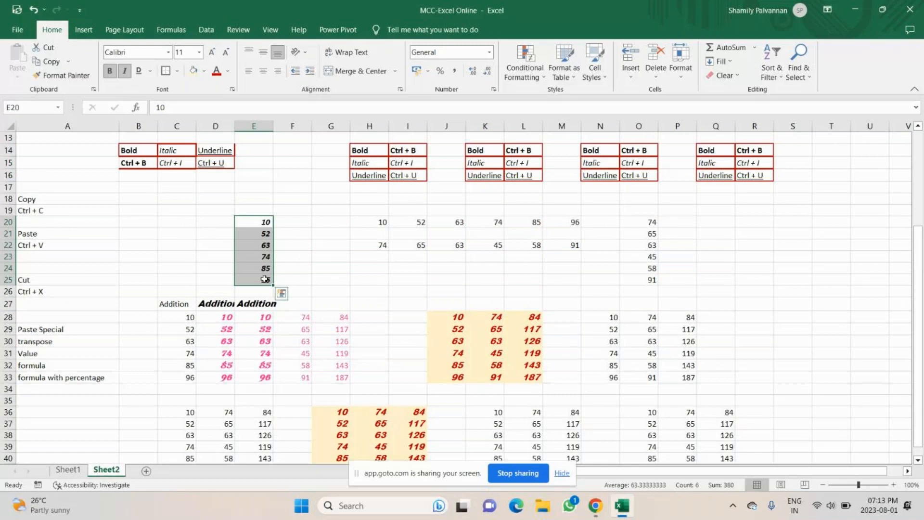
key("ctrl+c")
left_click(168, 52)
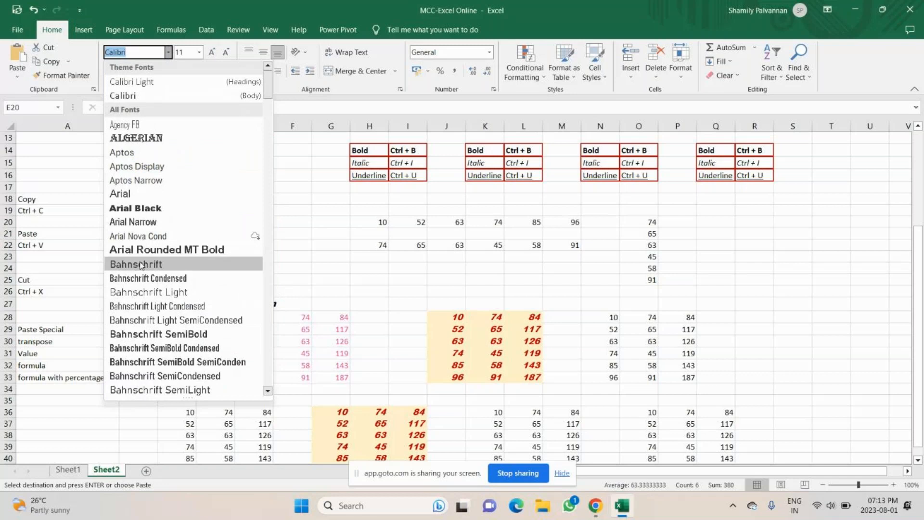
left_click(144, 292)
Step: Copy E20:E25 into C20:C25 with Keep Source Formatting
scroll(258, 164, "down", 2)
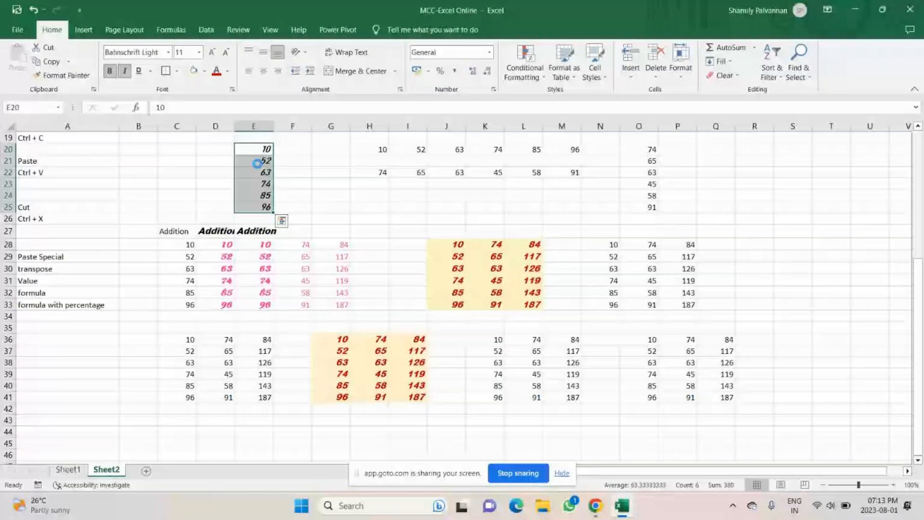
key("ctrl+c")
left_click(175, 152)
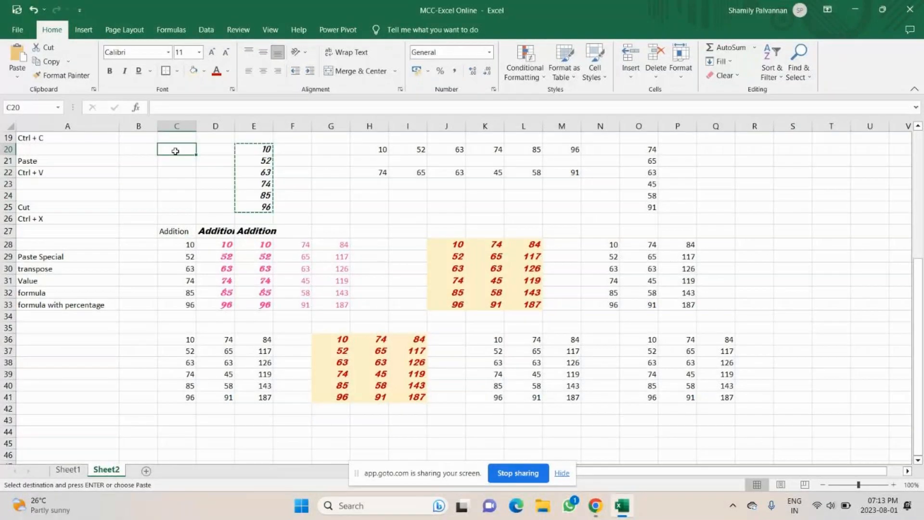
left_click(18, 77)
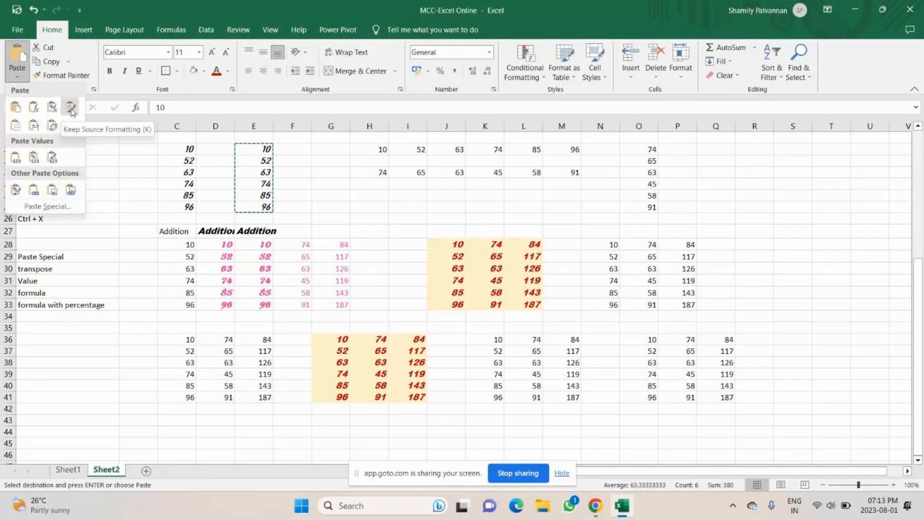
left_click(71, 110)
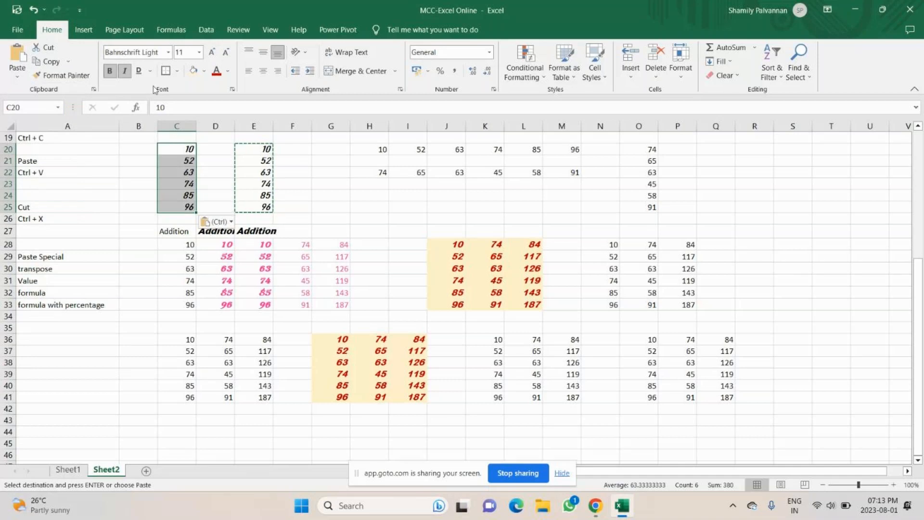
left_click(593, 506)
Step: Mute and unmute the GoTo Meeting microphone, then switch back to Excel
left_click(380, 452)
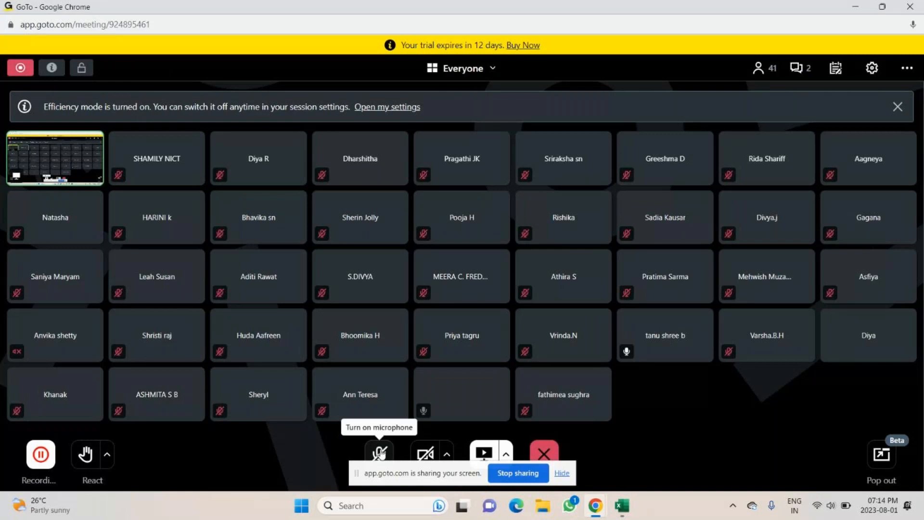
left_click(380, 453)
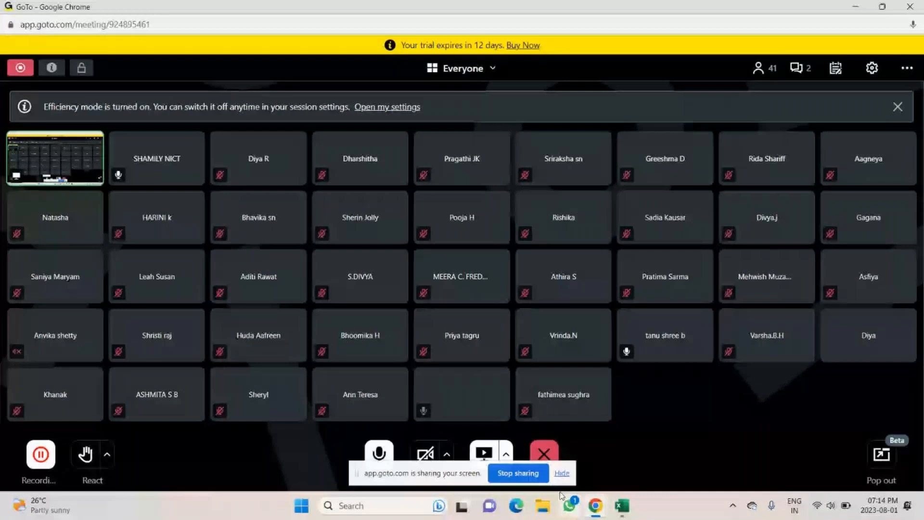
left_click(622, 506)
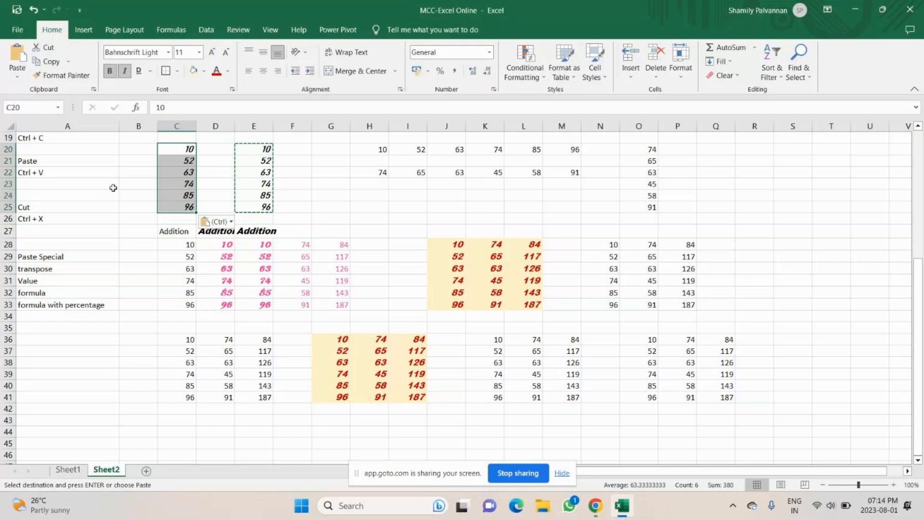
Step: Enter 'keep the sourse format' in cell A34, correcting typos along the way
left_click(77, 315)
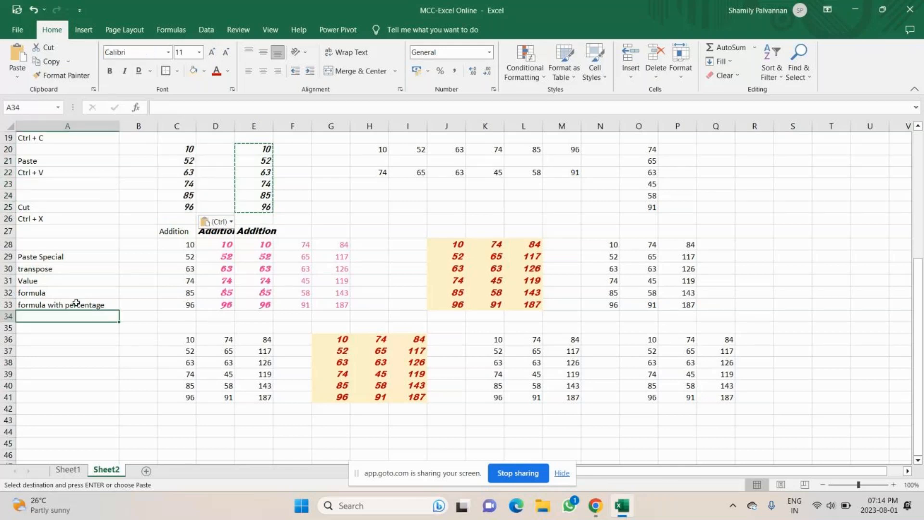
type("keep the sa")
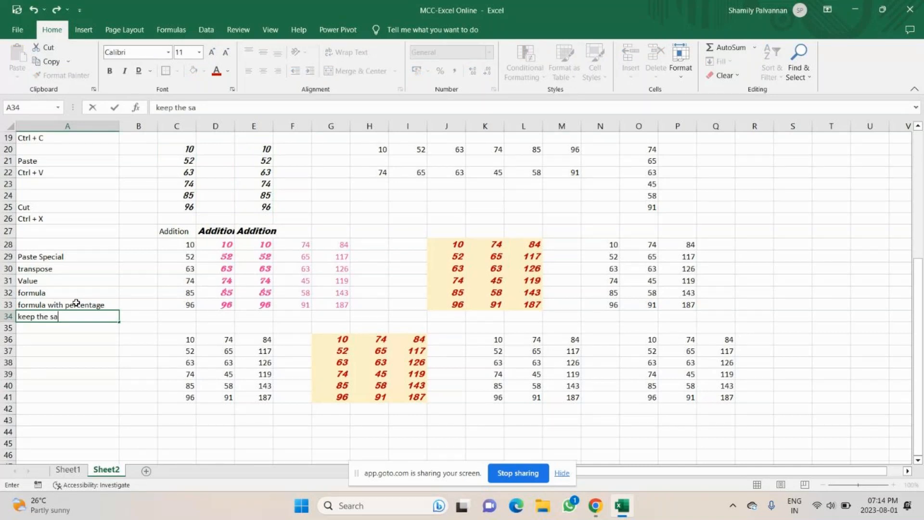
key("BackSpace")
type("or")
key("BackSpace")
type("urse form")
key("BackSpace")
type("a")
key("BackSpace")
type("mat")
key("Return")
scroll(301, 250, "up", 3)
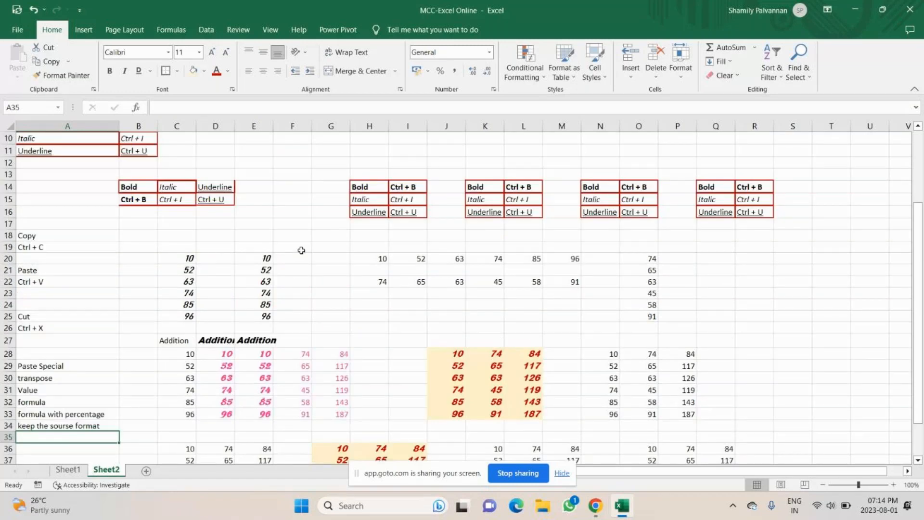
Step: Copy the yellow J28:L33 block and paste it at C44
scroll(301, 251, "down", 1)
left_click_drag(447, 316, 525, 380)
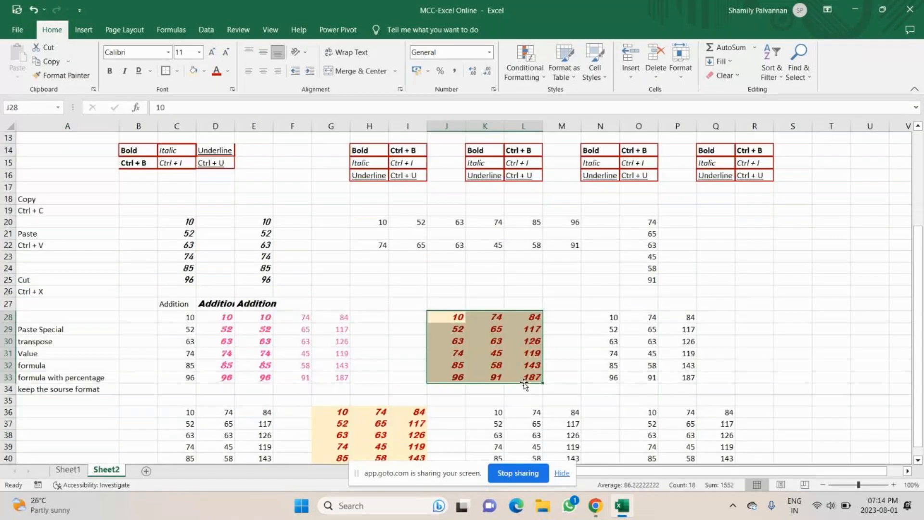
key("ctrl+v")
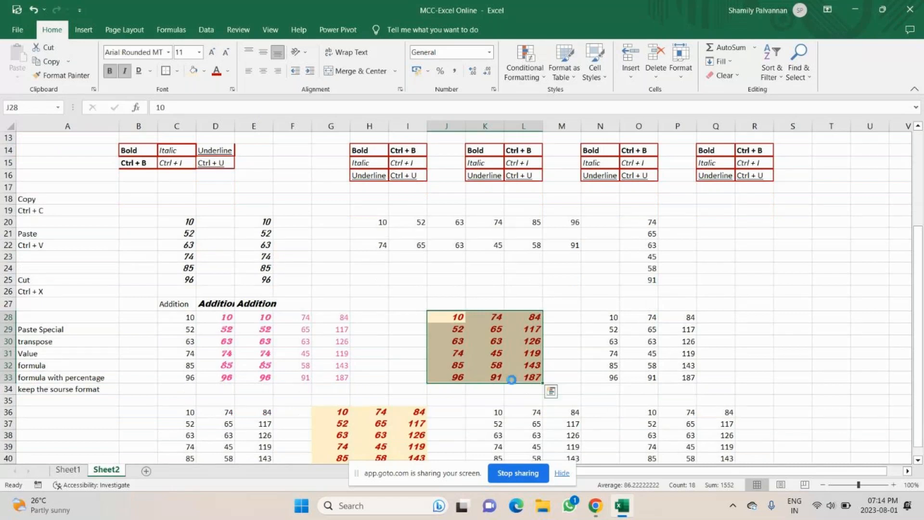
key("ctrl+c")
scroll(203, 376, "down", 5)
left_click(177, 326)
key("ctrl+v")
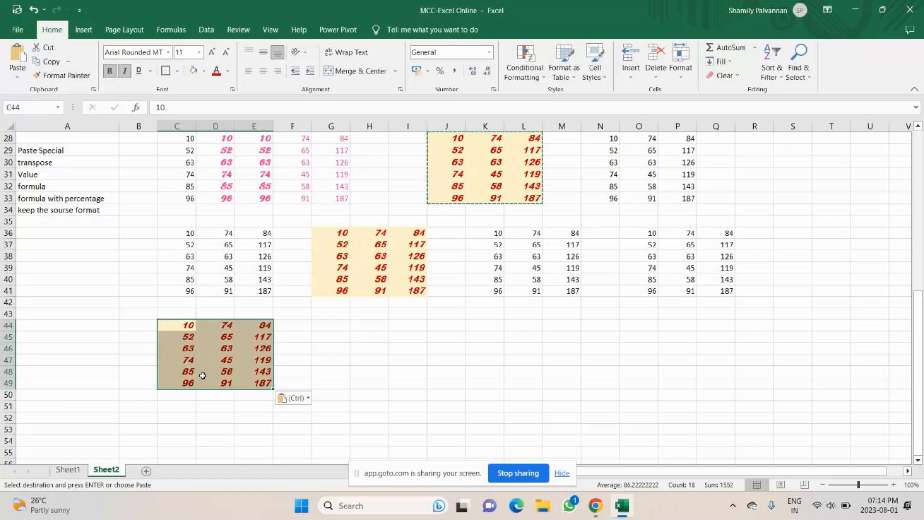
Step: Paste the C44:E49 block as a picture at G44
key("ctrl+c")
left_click(326, 325)
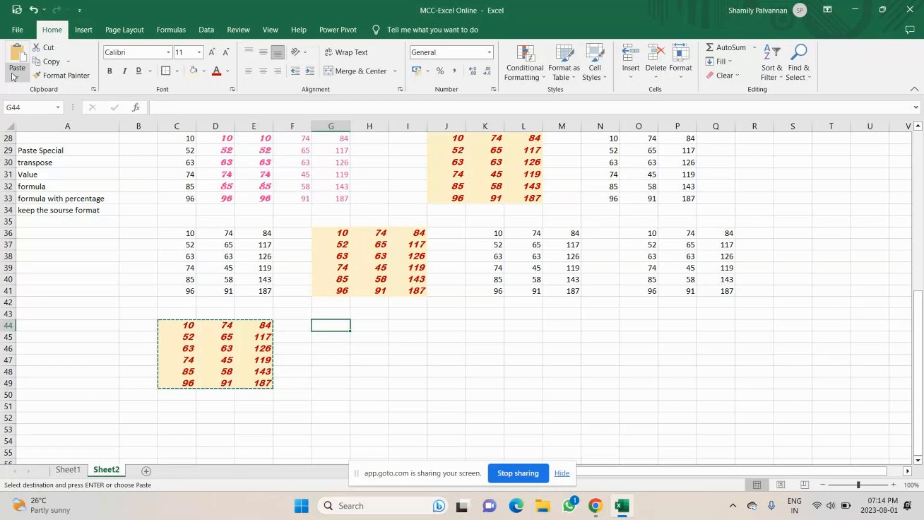
left_click(15, 77)
left_click(53, 189)
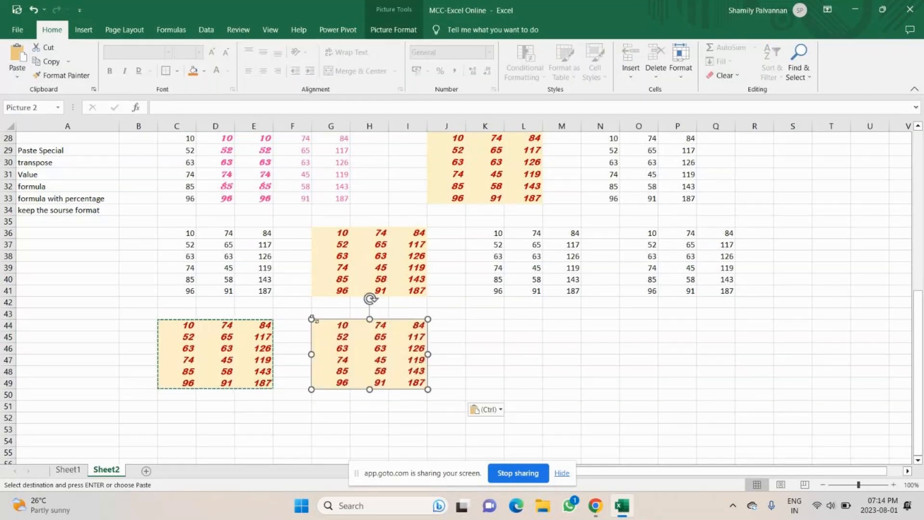
Step: Resize the pasted picture so it is wide and short
left_click_drag(312, 319, 252, 283)
left_click_drag(405, 358, 490, 392)
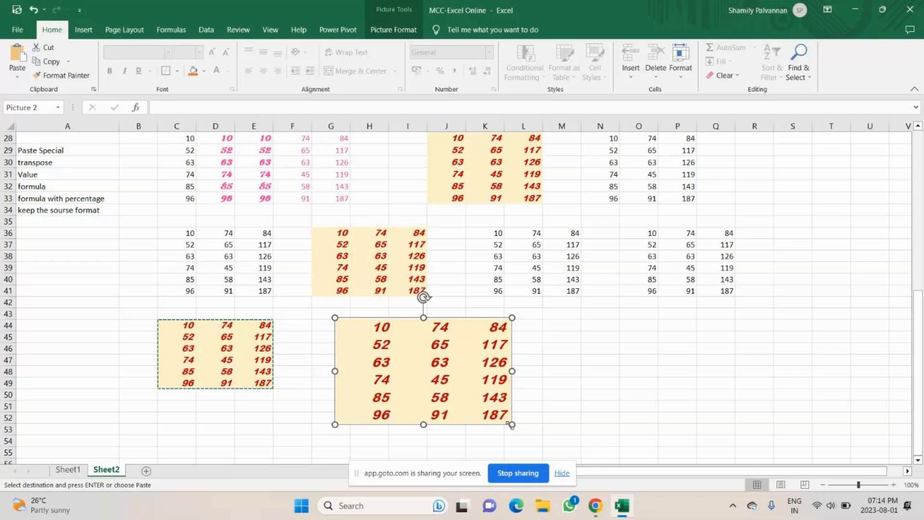
left_click_drag(512, 424, 422, 415)
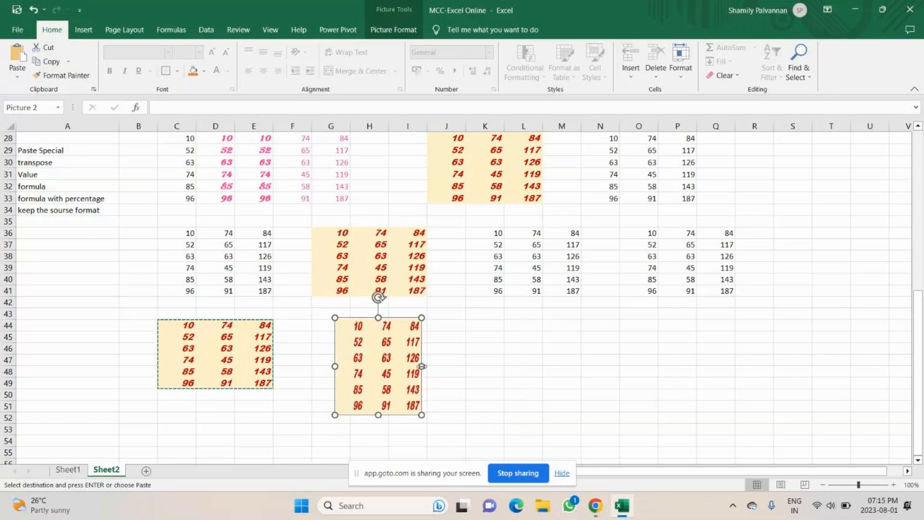
left_click_drag(422, 367, 530, 367)
left_click_drag(432, 415, 433, 356)
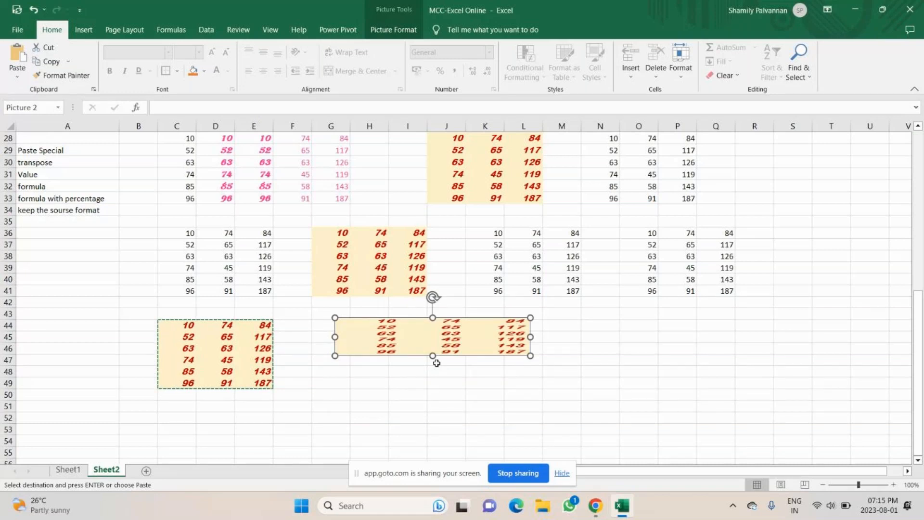
left_click(52, 221)
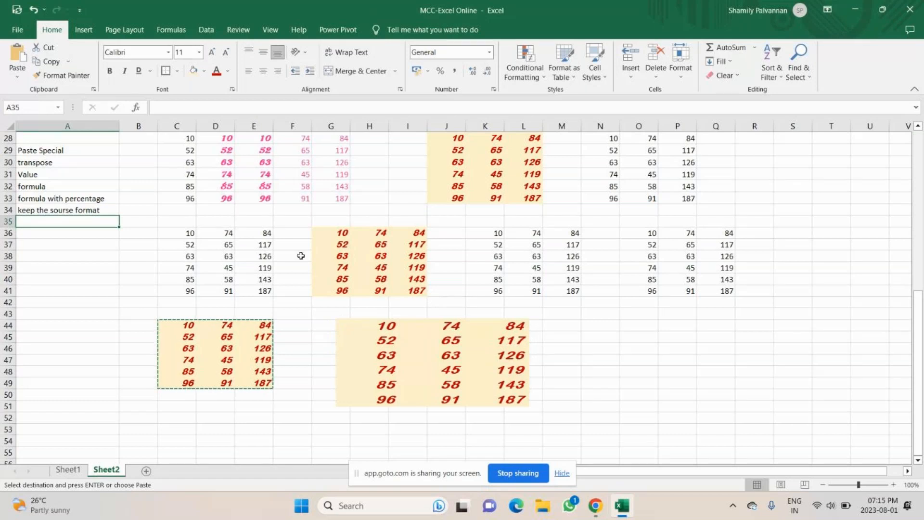
Step: Nudge the picture left and add a taller linked picture of the block at M44
type("picture")
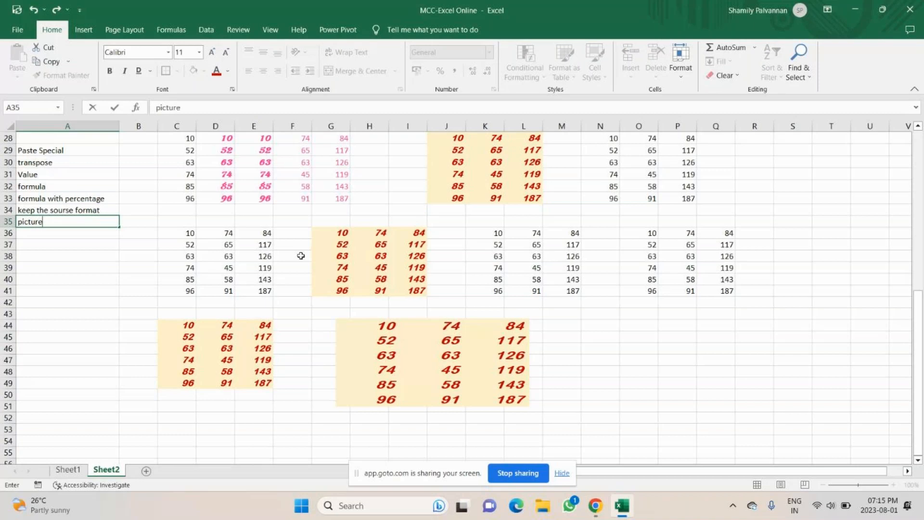
left_click_drag(374, 333, 351, 340)
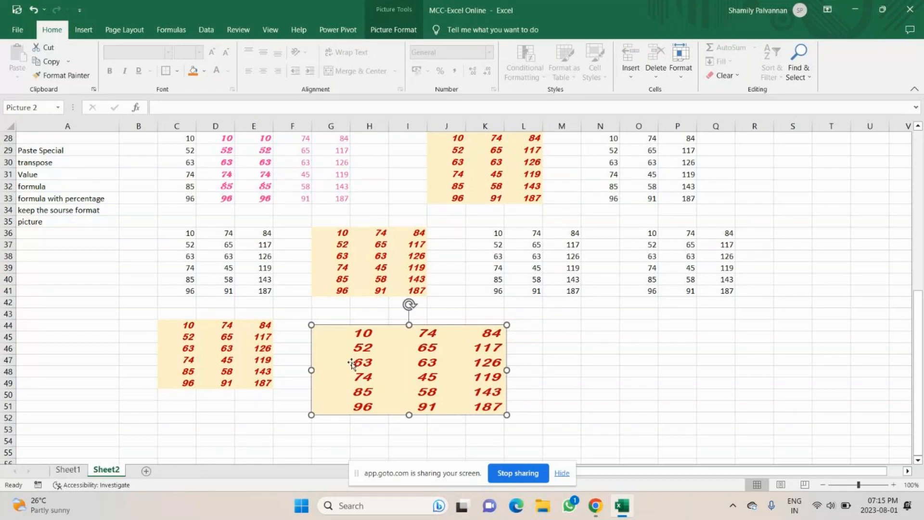
left_click(562, 325)
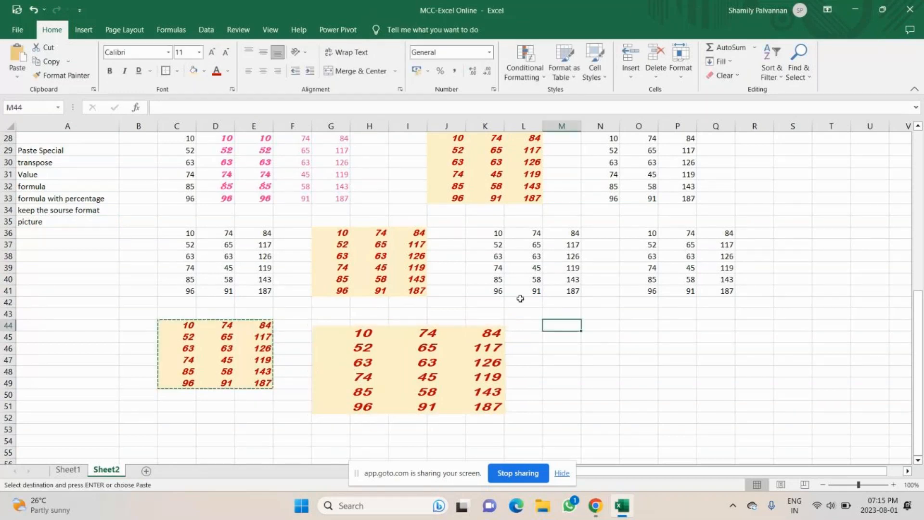
left_click(17, 81)
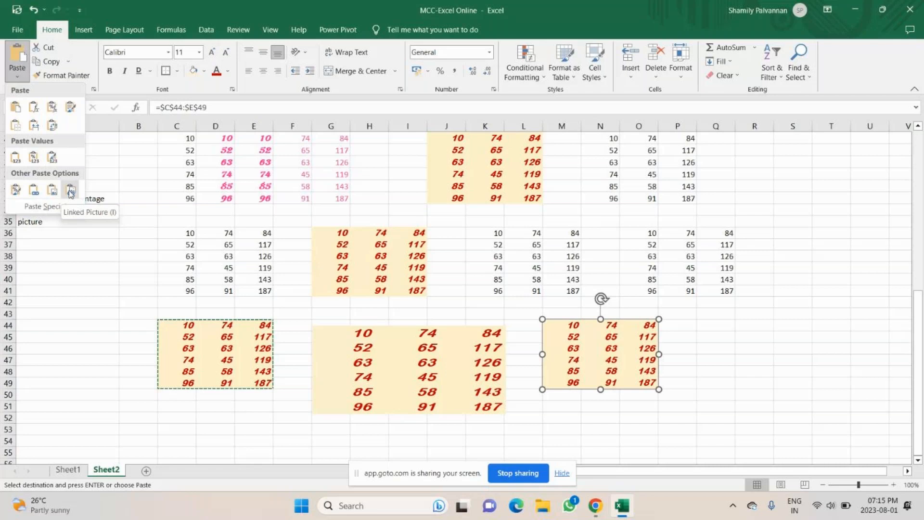
left_click(70, 193)
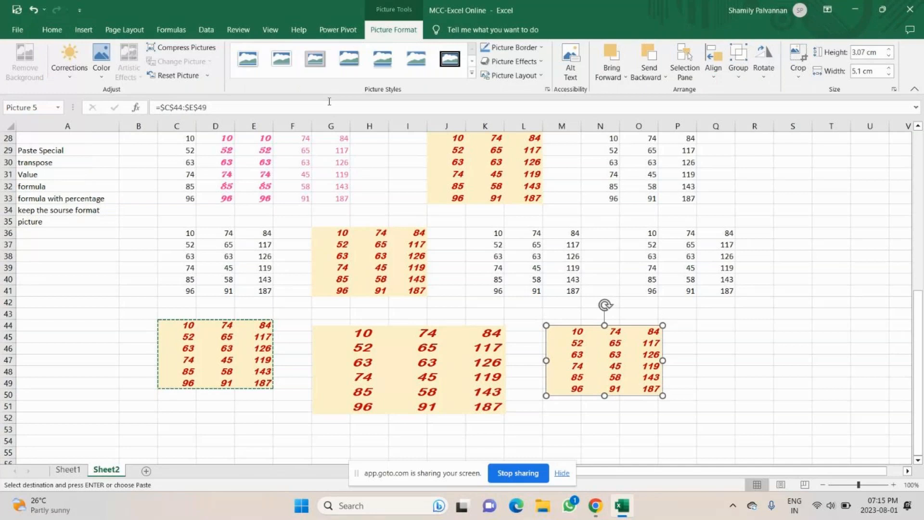
left_click_drag(605, 396, 604, 422)
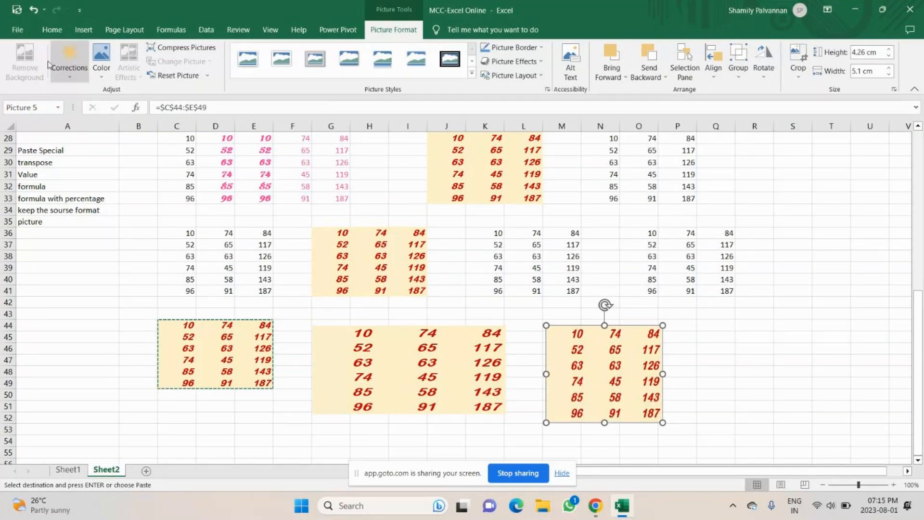
key("Escape")
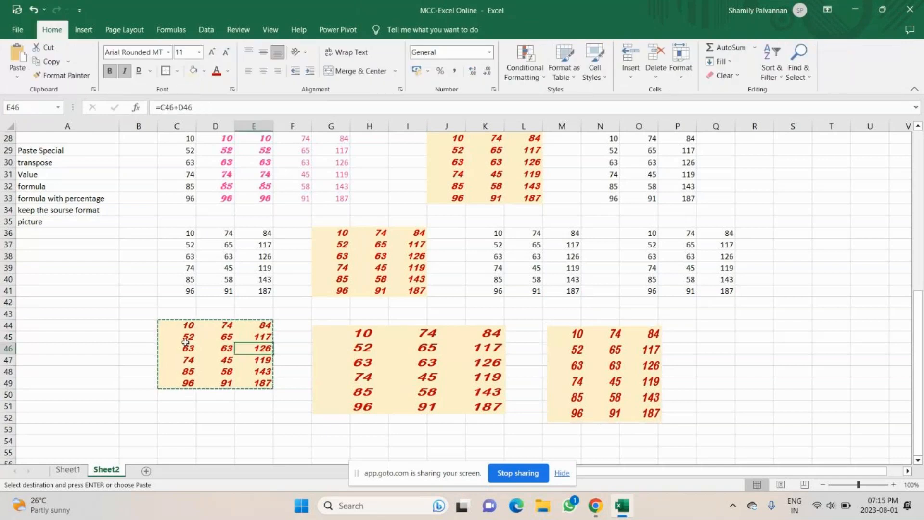
Step: Paste the copied block into Q44:S49 as links referencing C44:E49
left_click(168, 328)
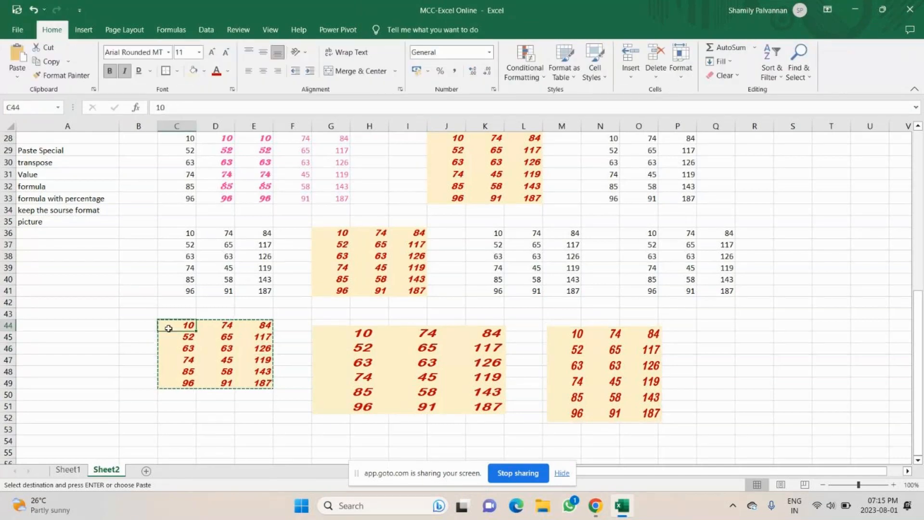
left_click(716, 326)
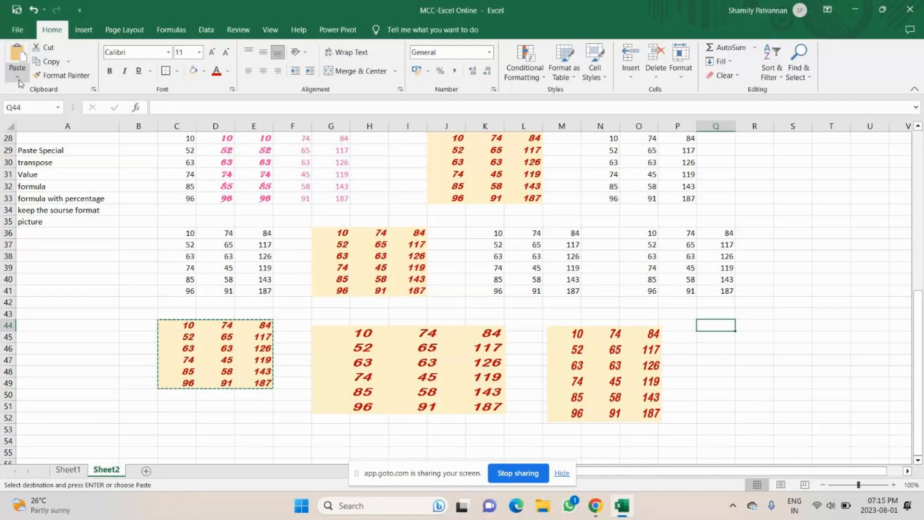
left_click(17, 77)
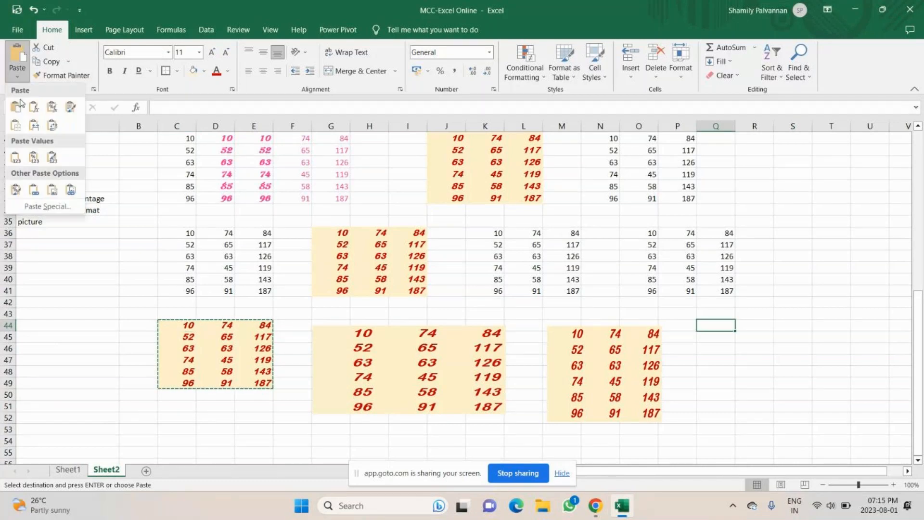
left_click(35, 190)
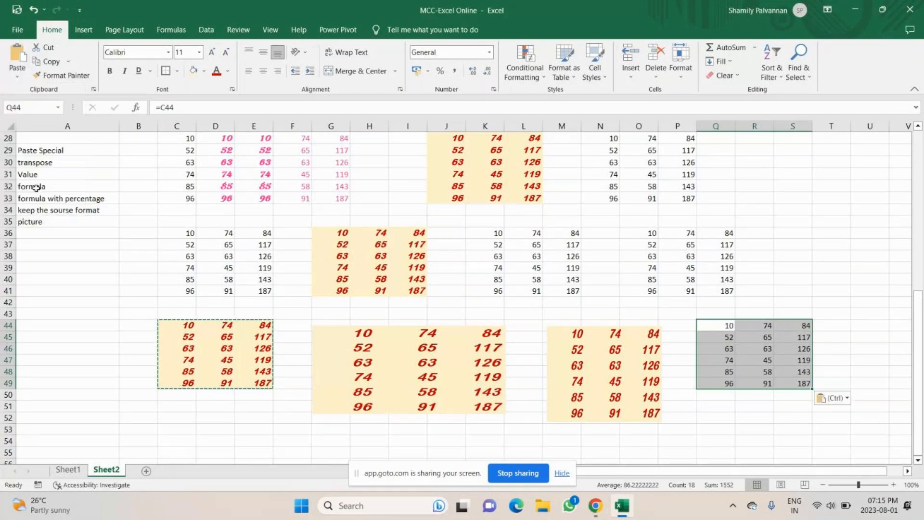
left_click(716, 417)
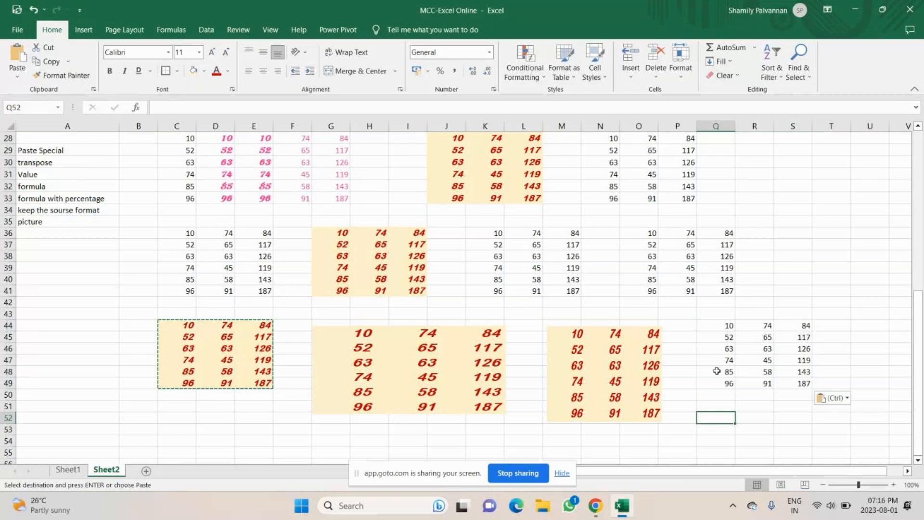
Step: Review the linked Q44:S50 block and picture, then narrow columns C through E
left_click_drag(716, 325, 788, 385)
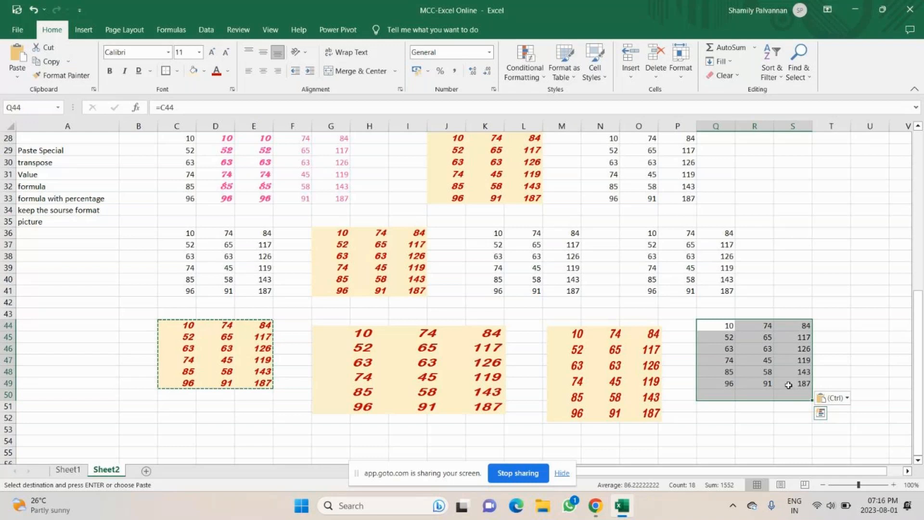
left_click(17, 77)
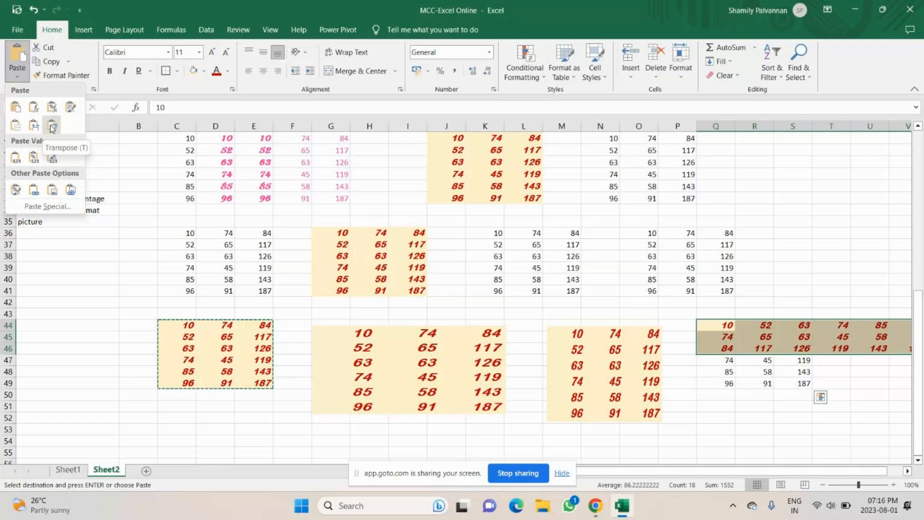
scroll(234, 395, "down", 1)
left_click(371, 317)
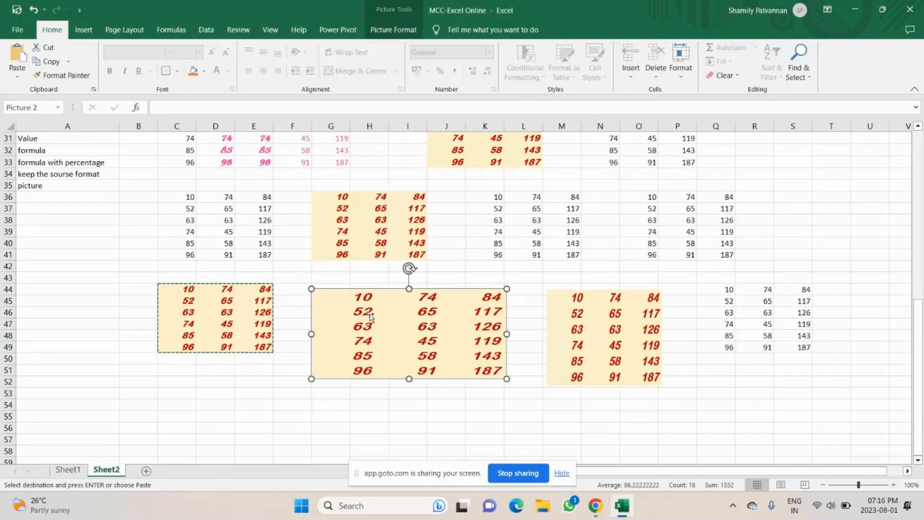
key("Escape")
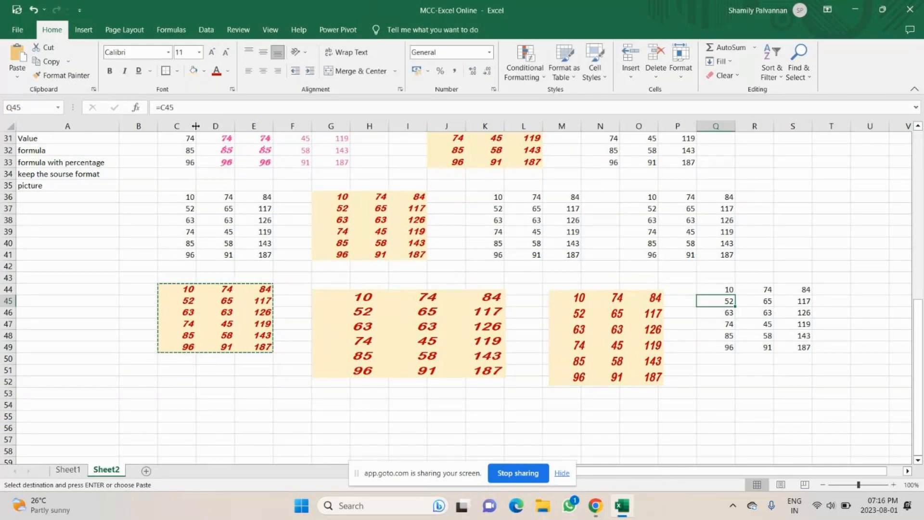
left_click_drag(196, 126, 225, 125)
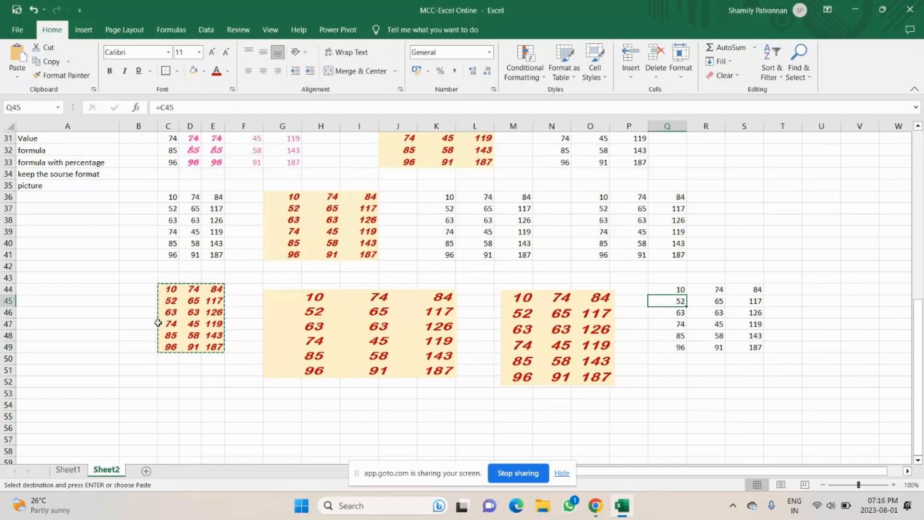
Step: Give C44:E49 All Borders and paste a copy of the bordered block at M54
left_click_drag(168, 290, 213, 347)
left_click(177, 71)
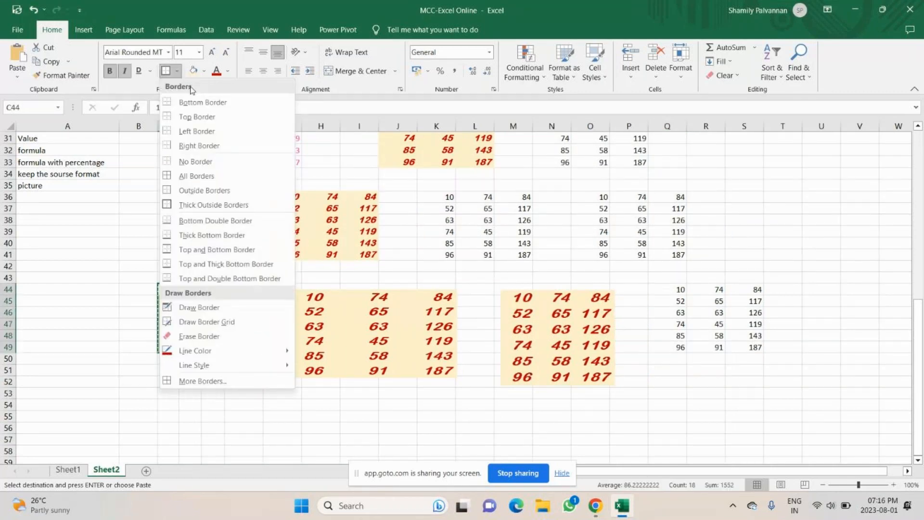
left_click(190, 177)
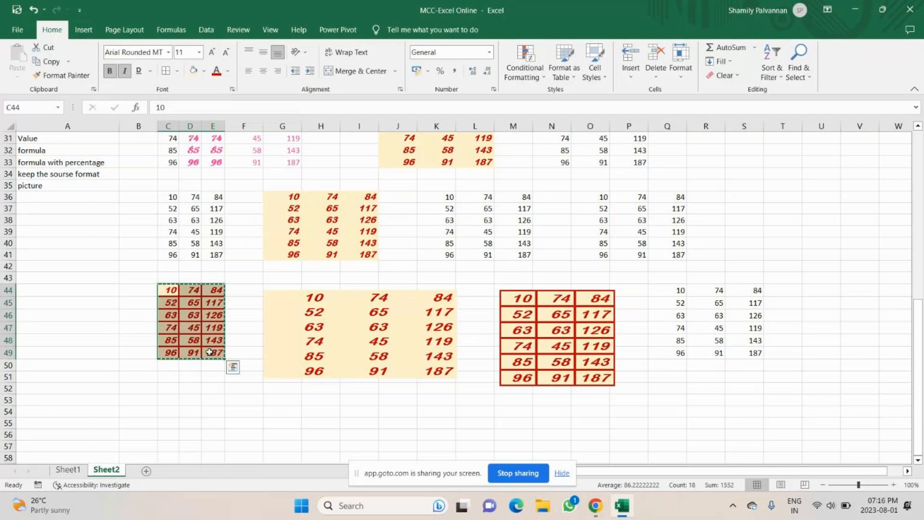
key("ctrl+c")
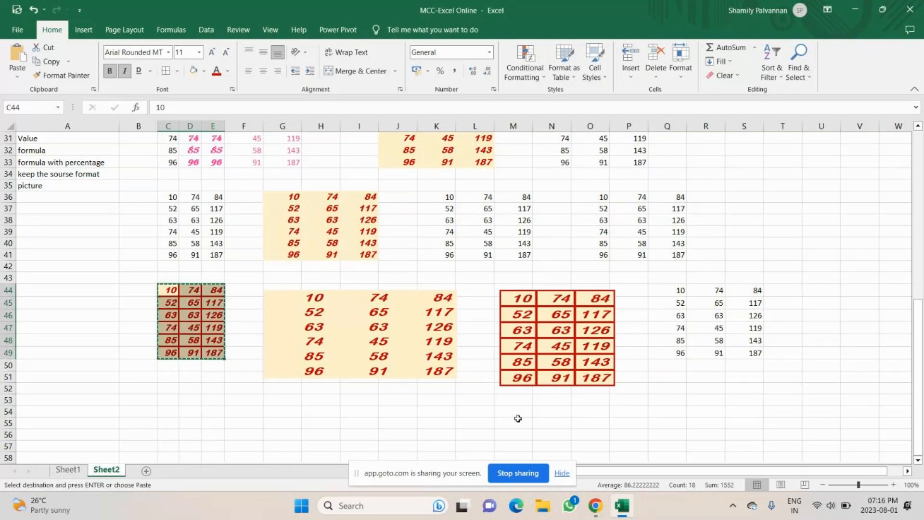
left_click(518, 418)
key("ctrl+v")
scroll(502, 154, "down", 2)
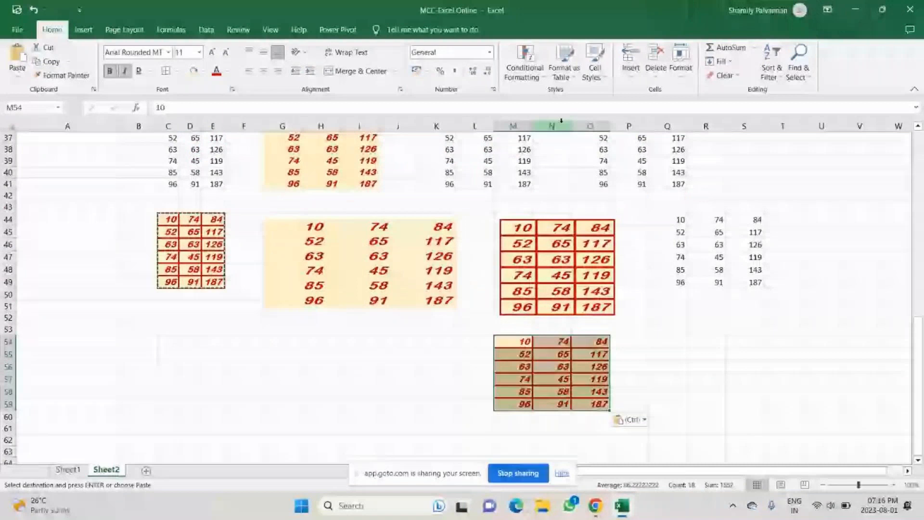
scroll(705, 294, "down", 1)
Step: Paste another copy at R53 using Keep Source Column Widths
left_click(705, 294)
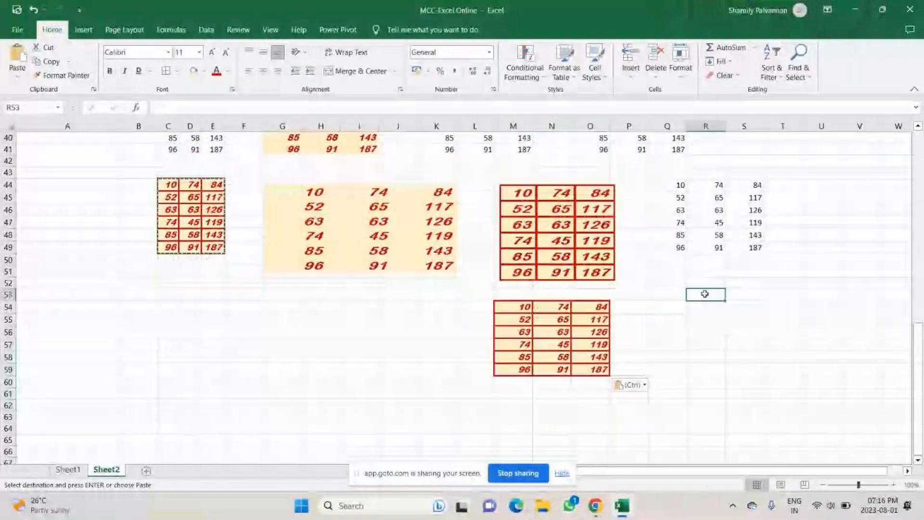
left_click(18, 77)
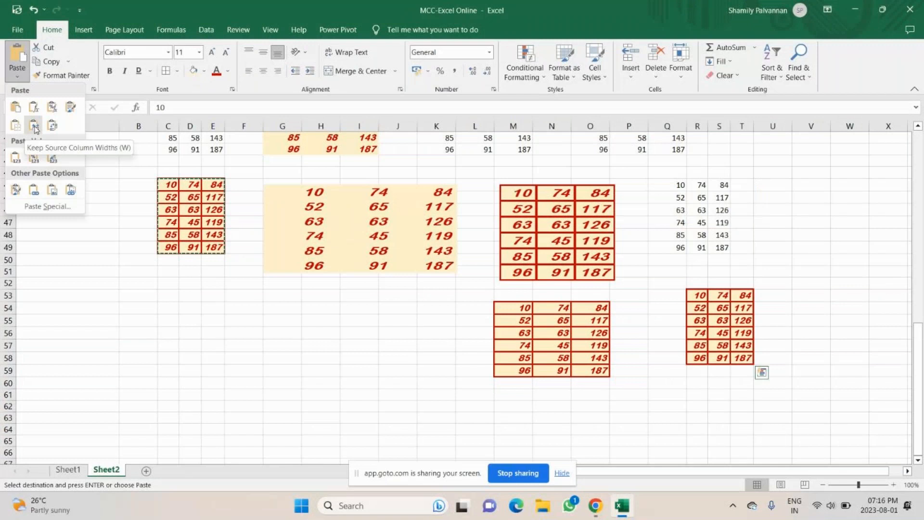
left_click(34, 126)
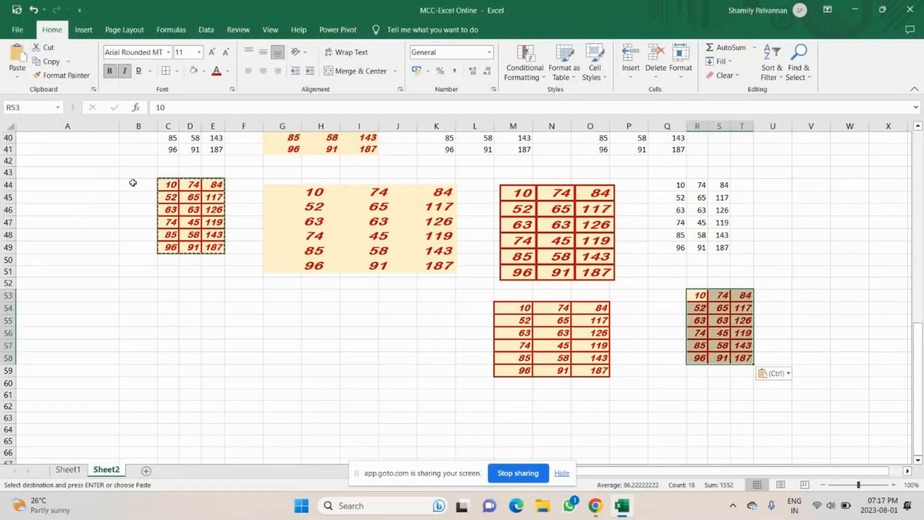
left_click(17, 77)
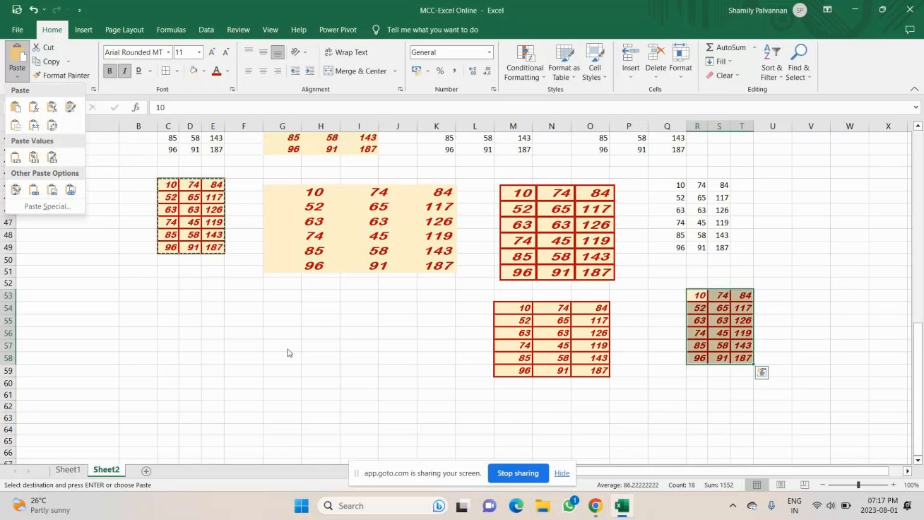
scroll(24, 214, "up", 5)
left_click(56, 339)
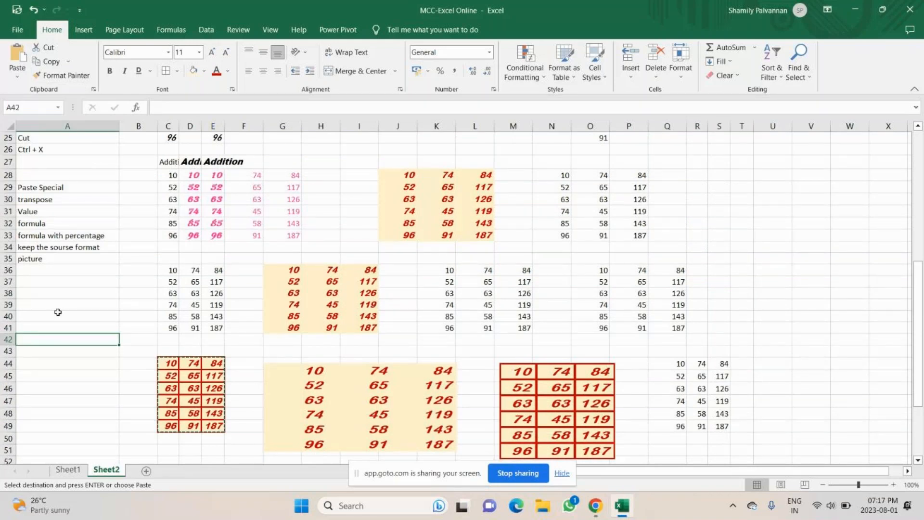
Step: Unmute the microphone in the GoTo meeting window and switch back to Excel
left_click(59, 271)
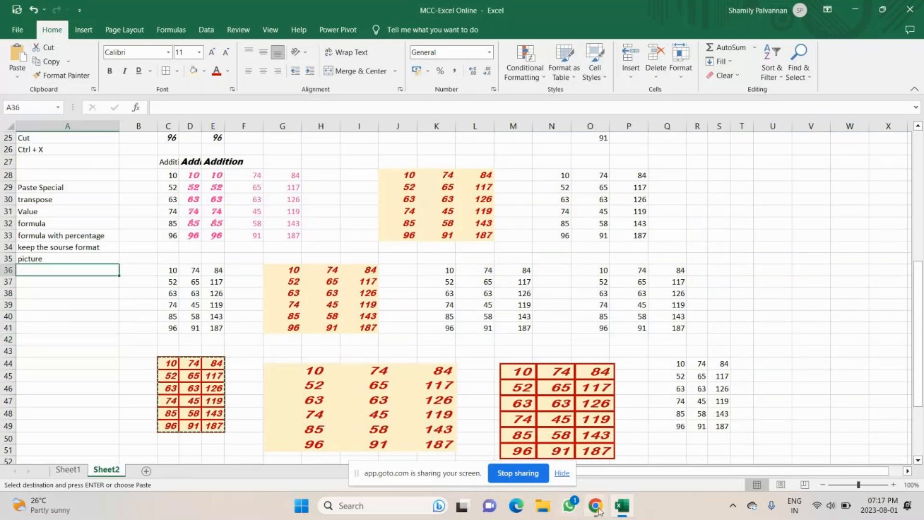
mouse_move(599, 511)
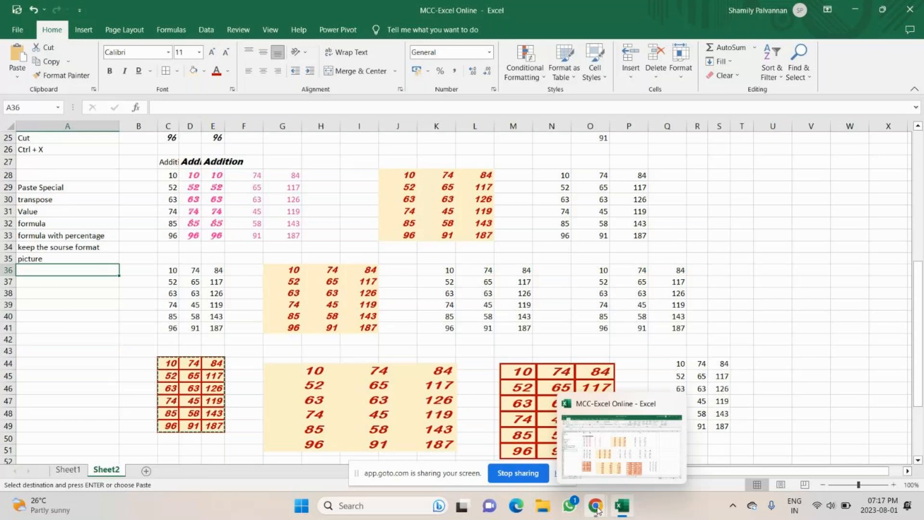
left_click(597, 508)
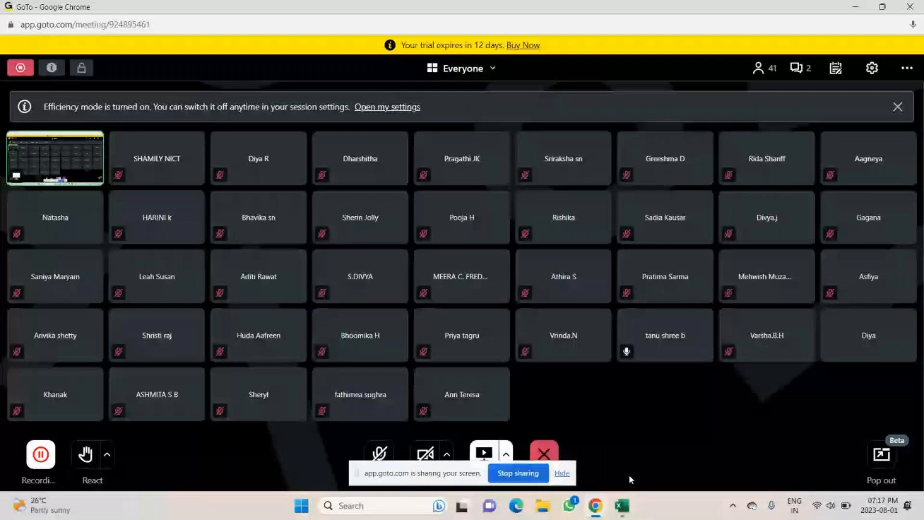
left_click(380, 453)
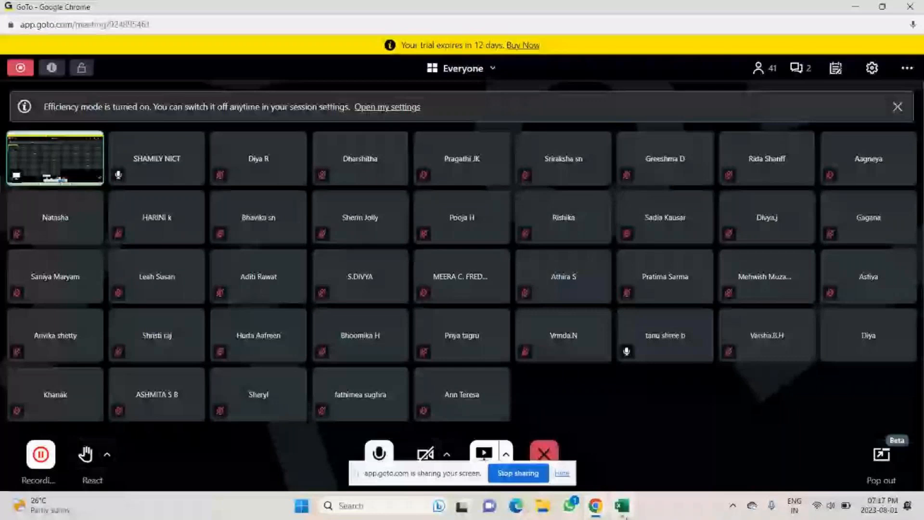
left_click(624, 513)
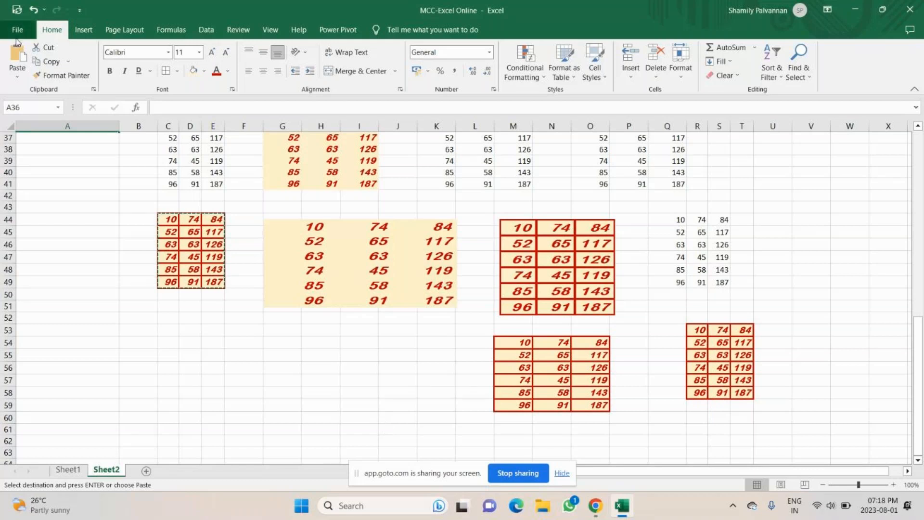
Step: Move the 'Paste Special' label from A29 up to A28
scroll(80, 136, "up", 2)
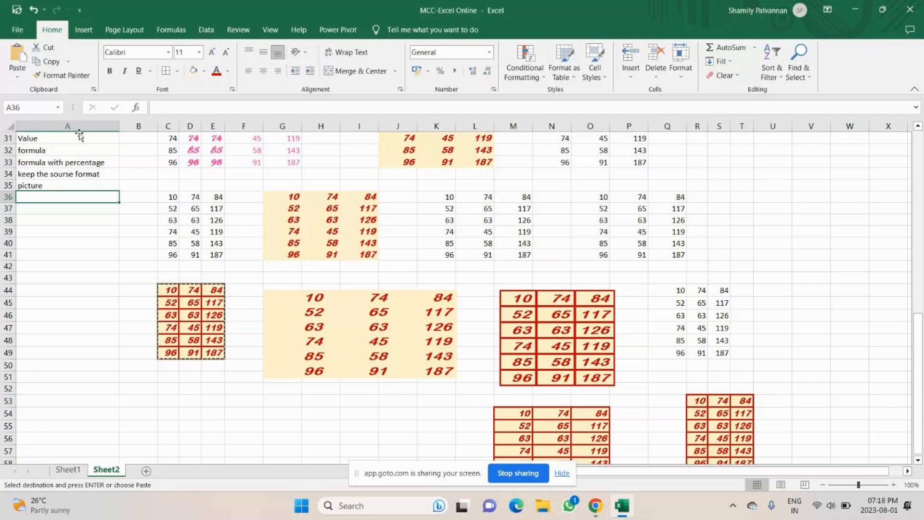
scroll(79, 136, "up", 2)
left_click_drag(34, 200, 30, 258)
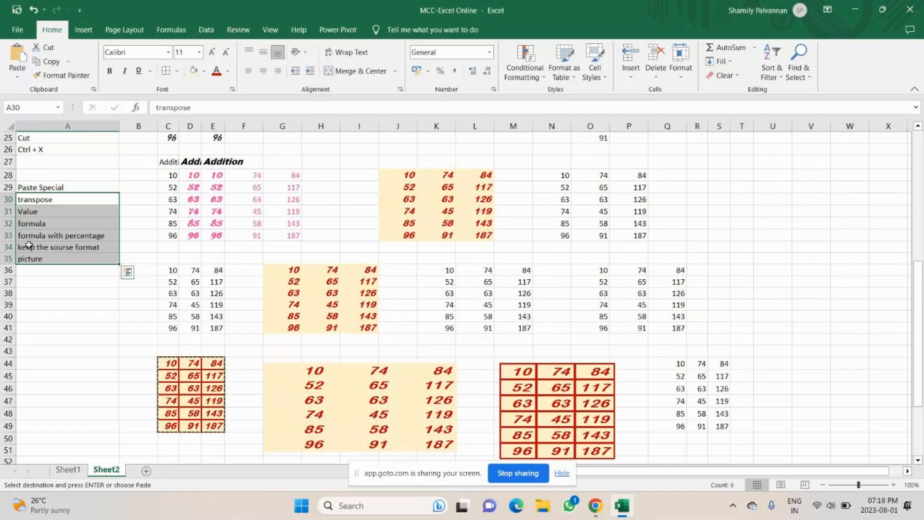
left_click(36, 187)
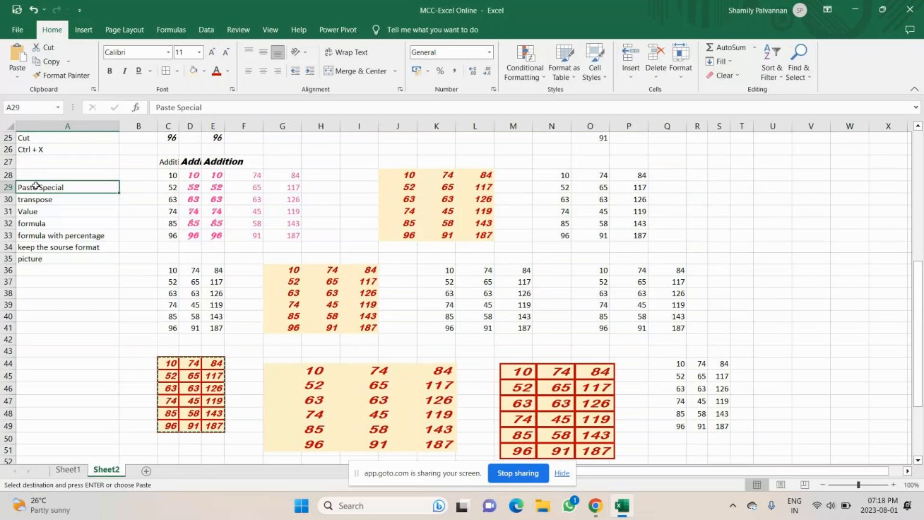
key("ctrl+c")
left_click(43, 178)
key("ctrl+v")
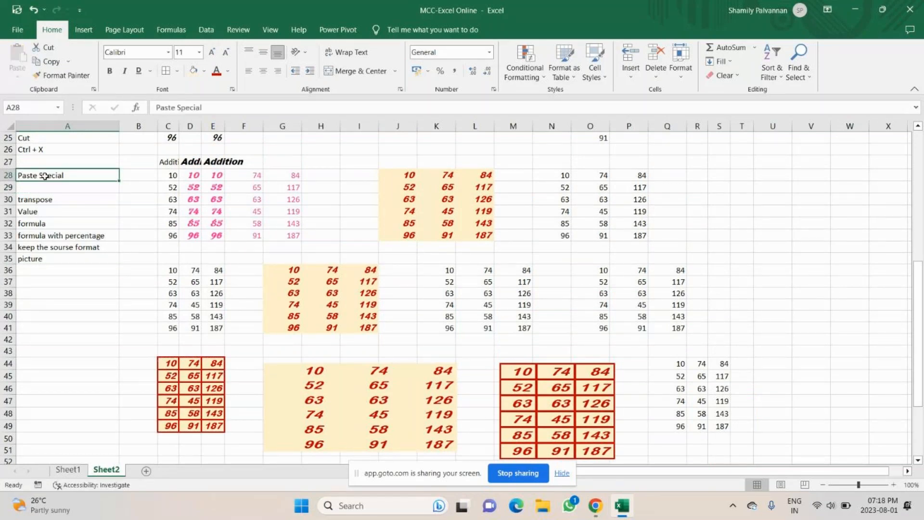
Step: Enter the shortcut note 'Ctrl + Alt + V' in cell A29
left_click(40, 189)
type("Ctrl + Alt")
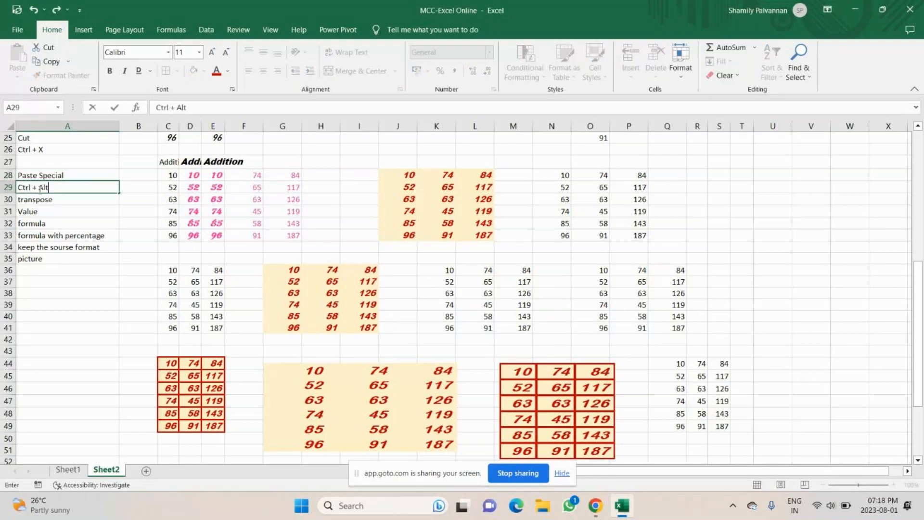
type(" + V")
key("Return")
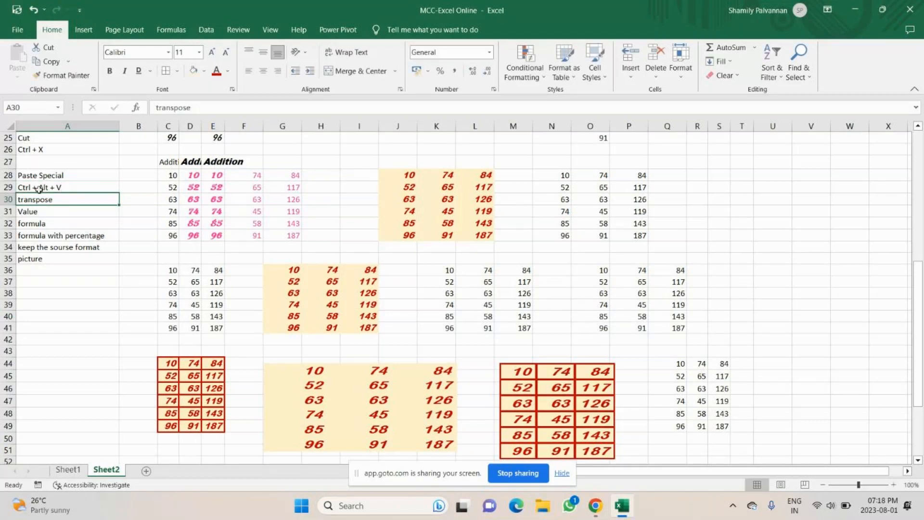
left_click(39, 189)
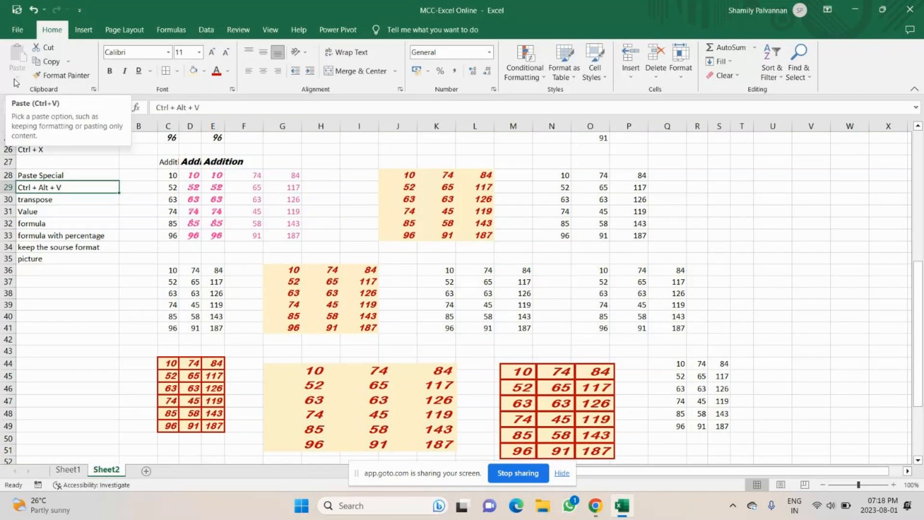
Step: Copy D28:D33 and bring up Paste Special for cell S28
left_click(197, 176)
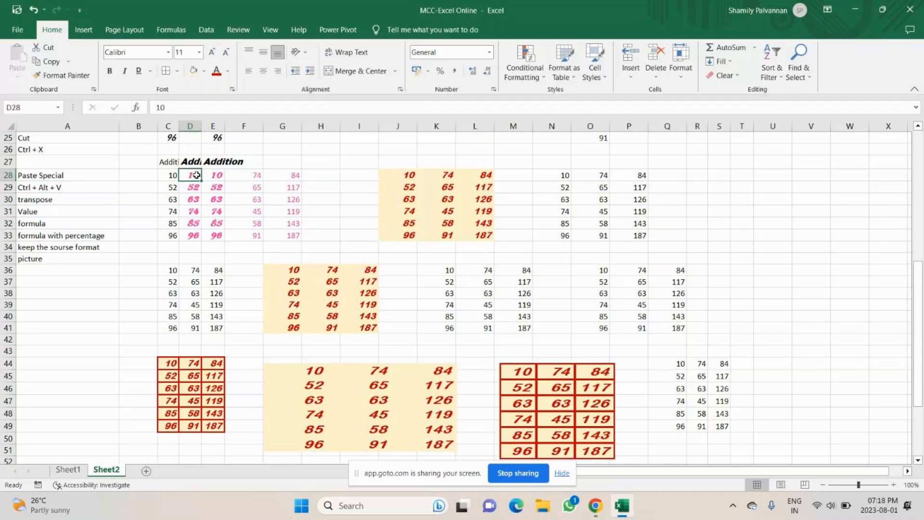
key("ctrl+shift+Down")
key("ctrl+c")
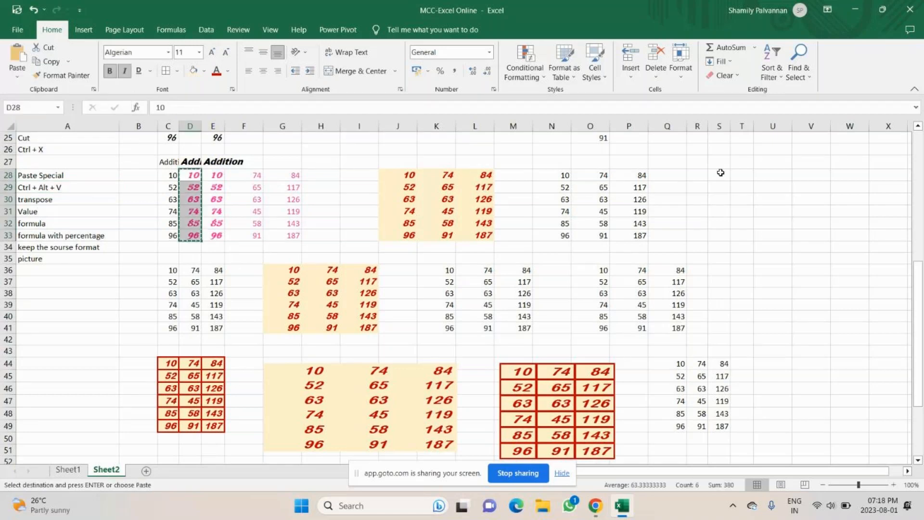
left_click(721, 174)
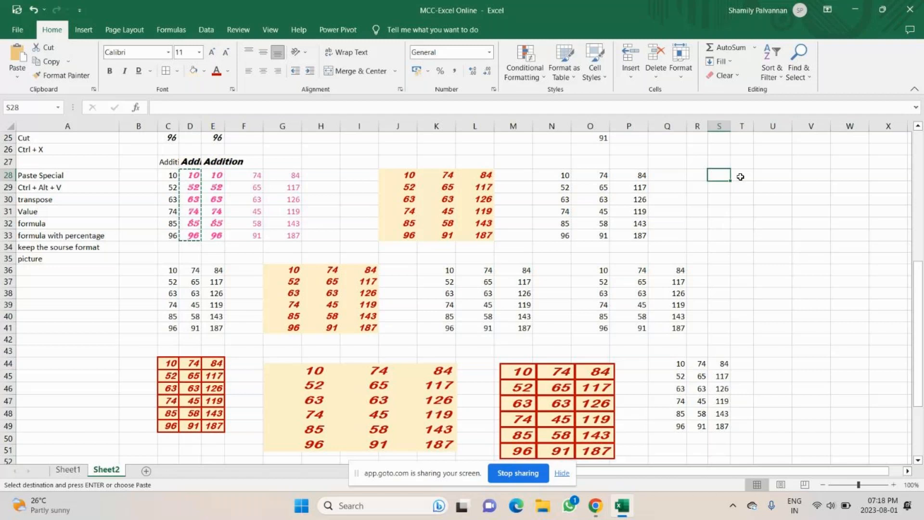
key("ctrl+alt+v")
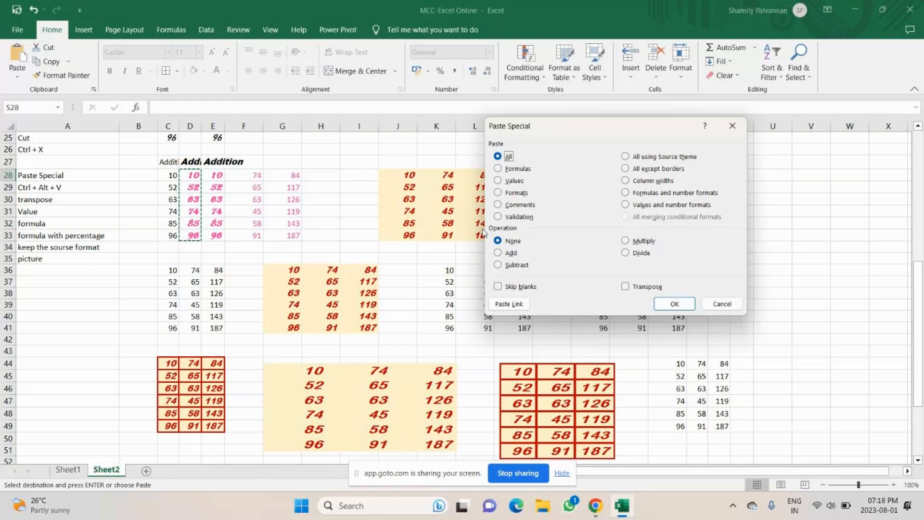
Step: Paste D28:D33 transposed across S28:X28, then copy the bordered block C44:E49
left_click(627, 288)
key("Return")
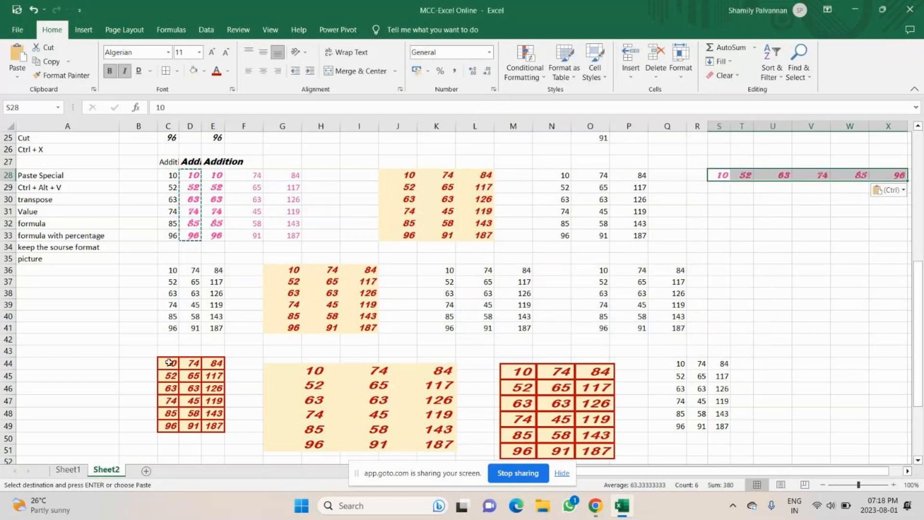
left_click_drag(169, 362, 214, 425)
key("ctrl+c")
Step: Cancel the Paste Special options at T31 and select the block C28:E33 for copying
left_click(737, 210)
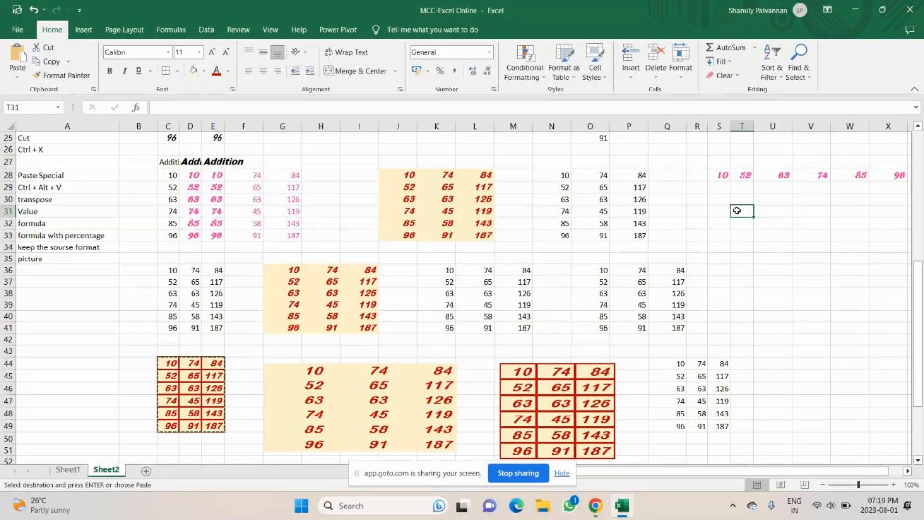
key("ctrl+alt+v")
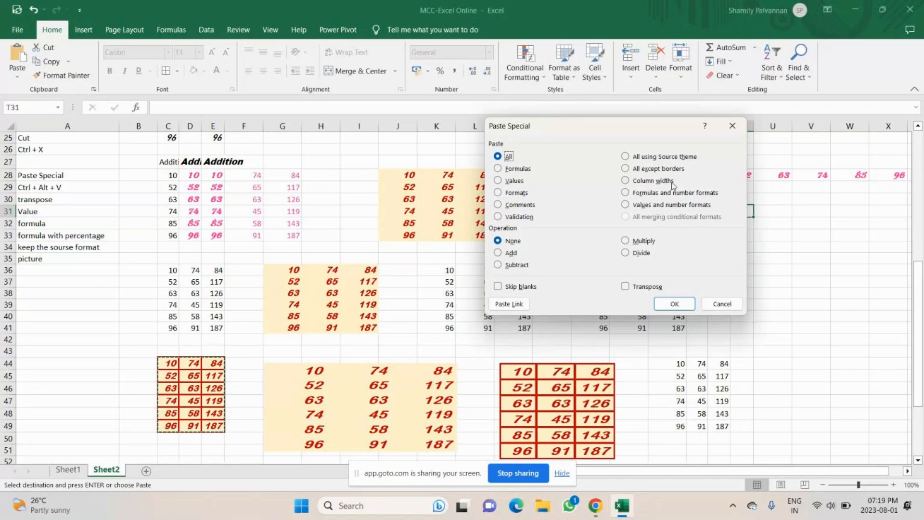
key("Escape")
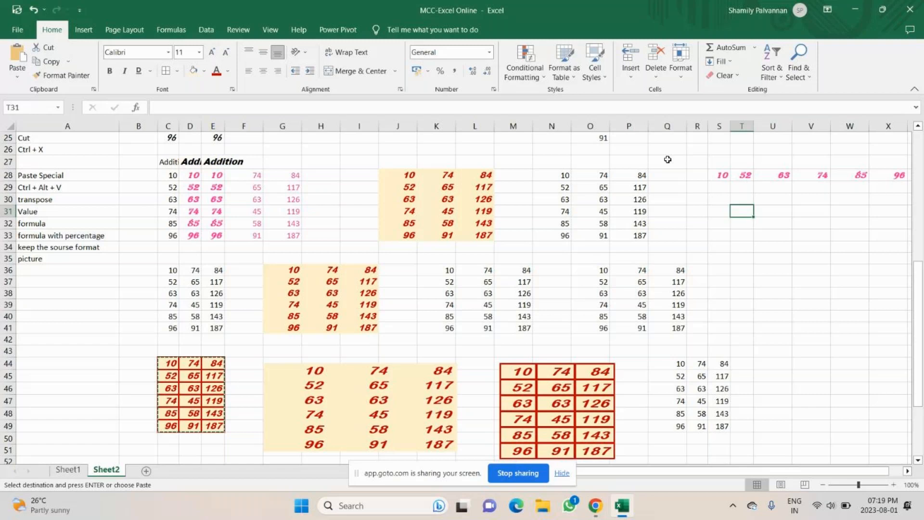
left_click_drag(168, 175, 212, 236)
left_click(178, 71)
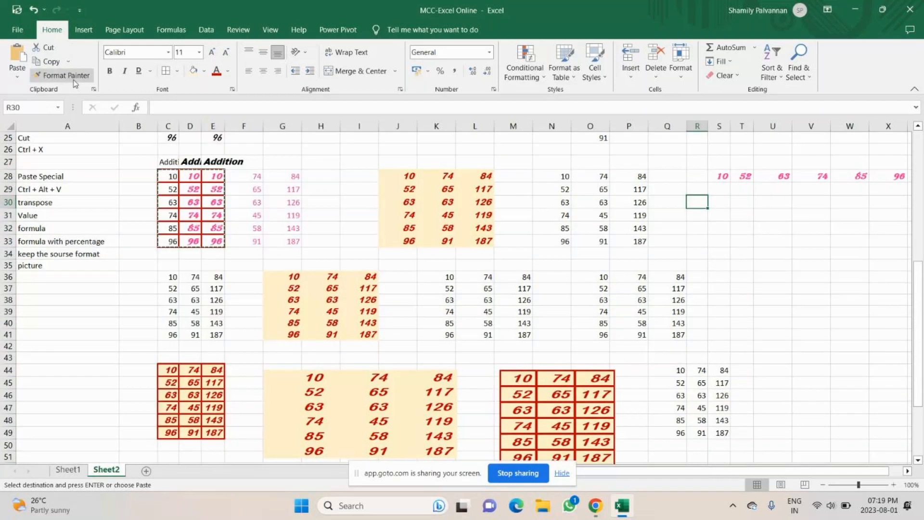
Step: Paste the copied C28:E33 block into R30:T35 and again into V30:X35, then view the Paste options list
key("ctrl+v")
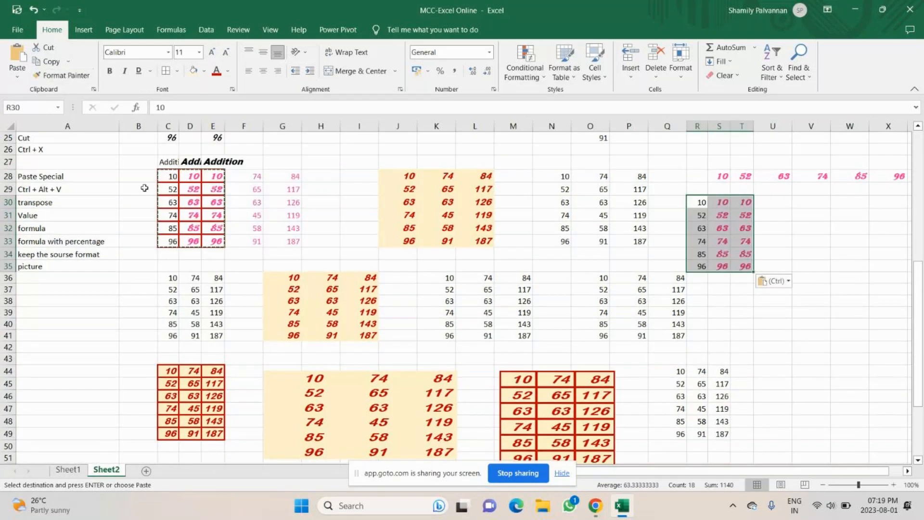
left_click(780, 308)
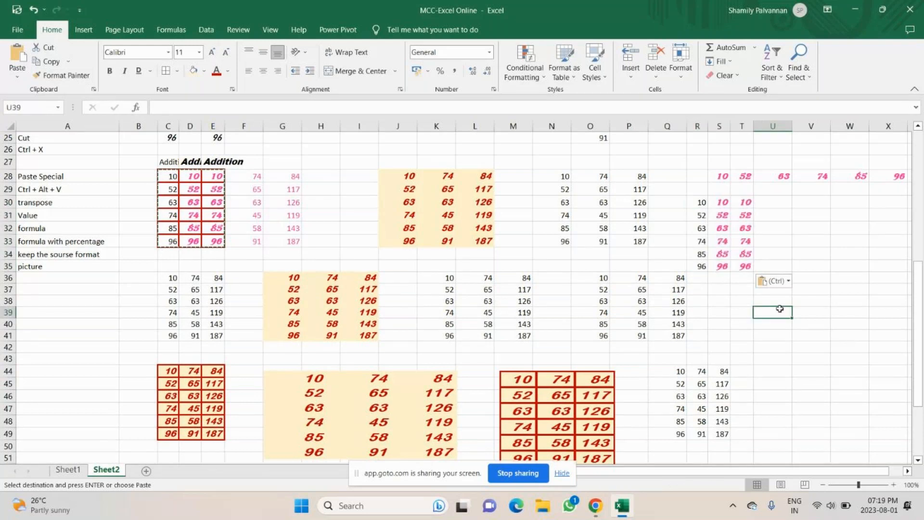
left_click(807, 203)
key("ctrl+alt+v")
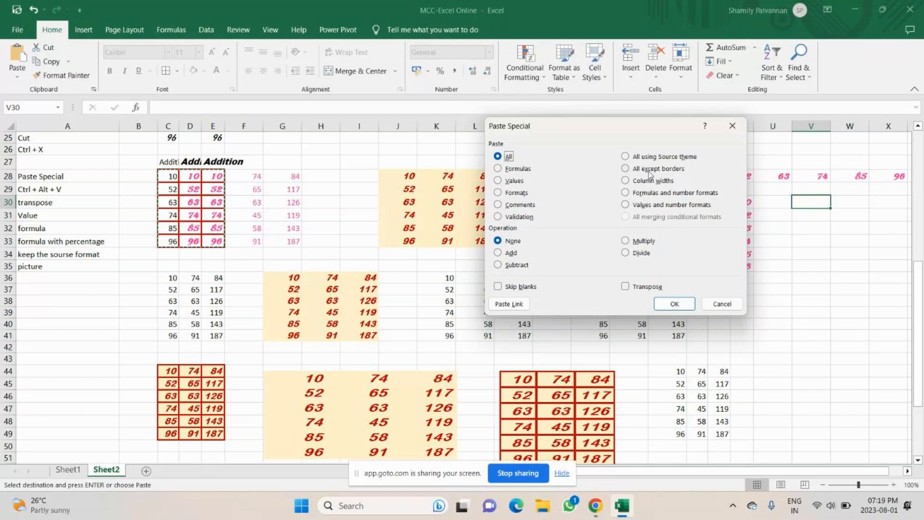
left_click(673, 304)
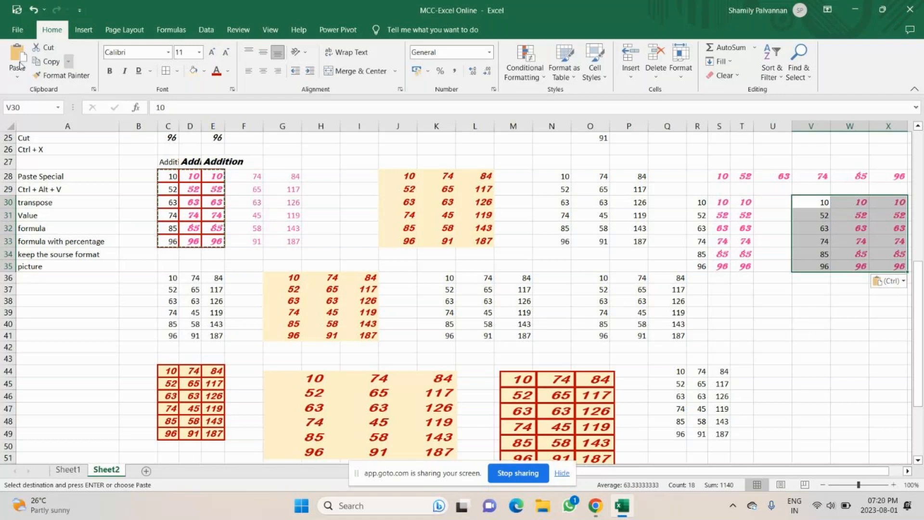
left_click(15, 80)
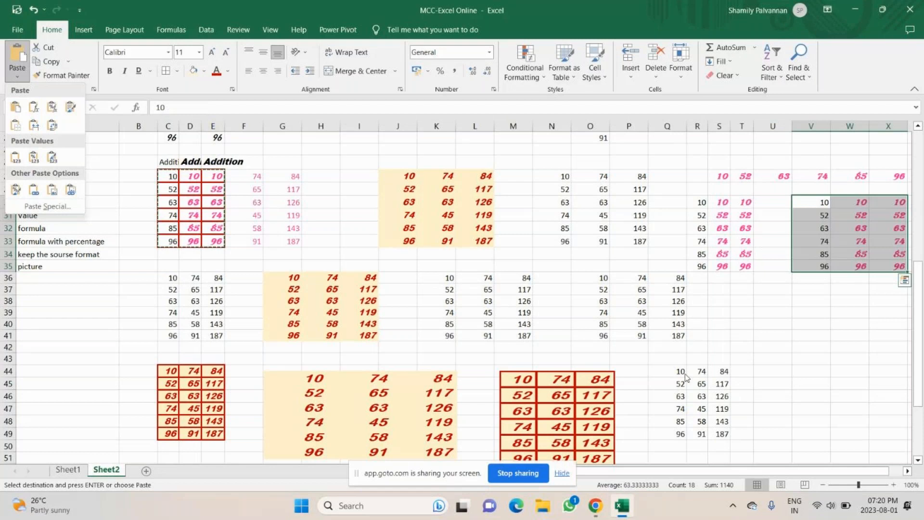
scroll(63, 326, "down", 6)
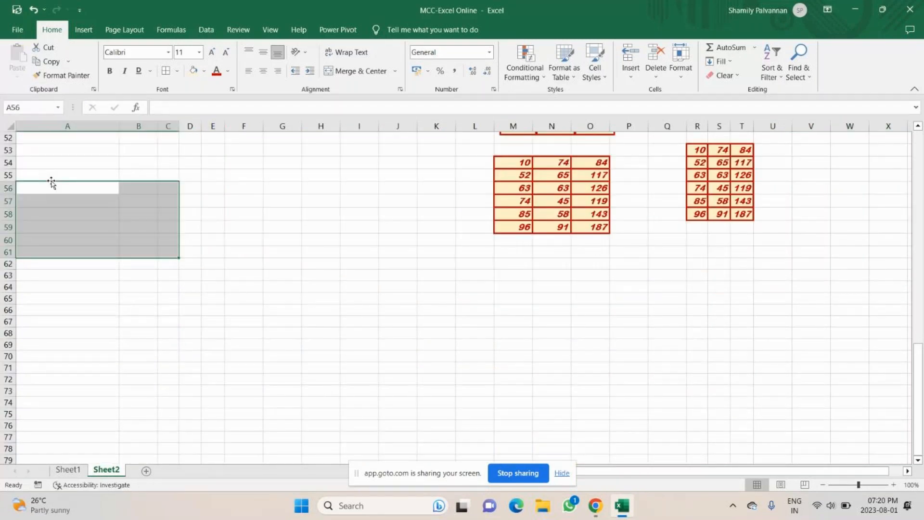
Step: Type the label 'Format' into cell A57, correcting a mistyped letter
left_click(92, 238)
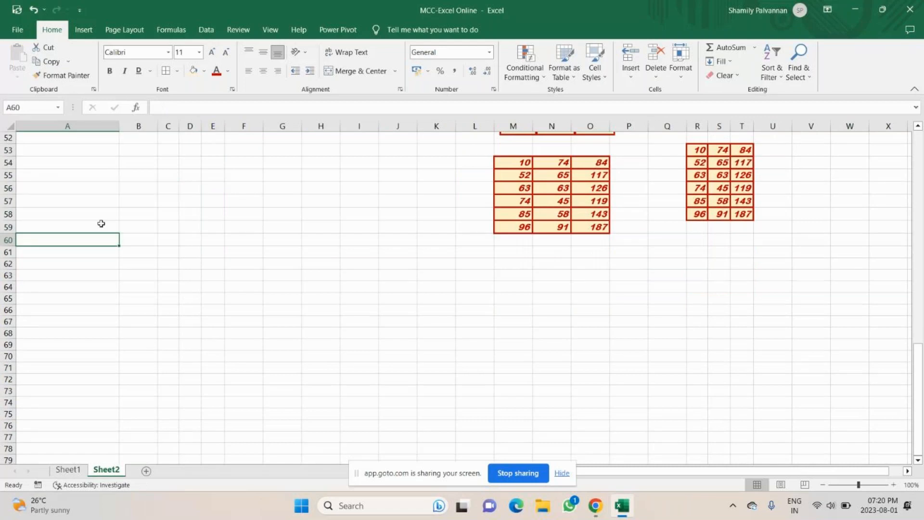
left_click(105, 203)
type("Fr")
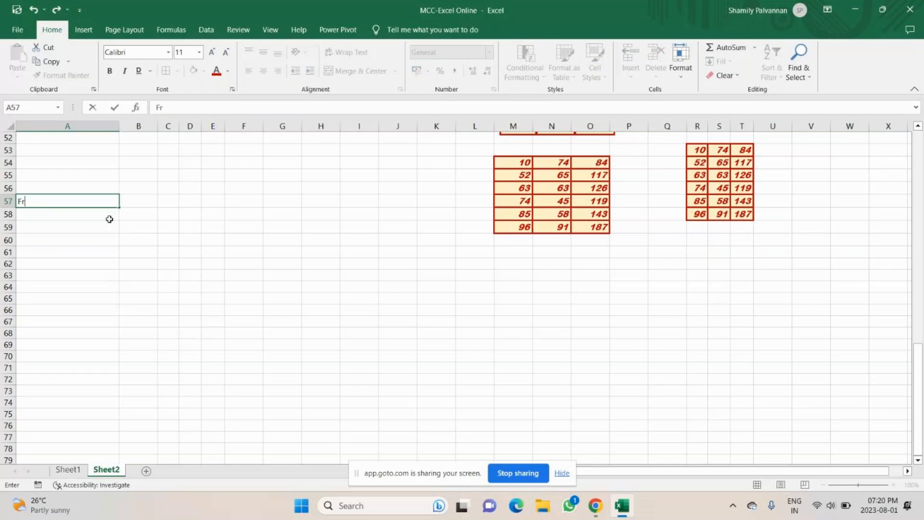
key("BackSpace")
type("ormat")
Step: Complete the A57 label as 'Format painter' and enter 'Excel' in A59
type("painter")
left_click(110, 222)
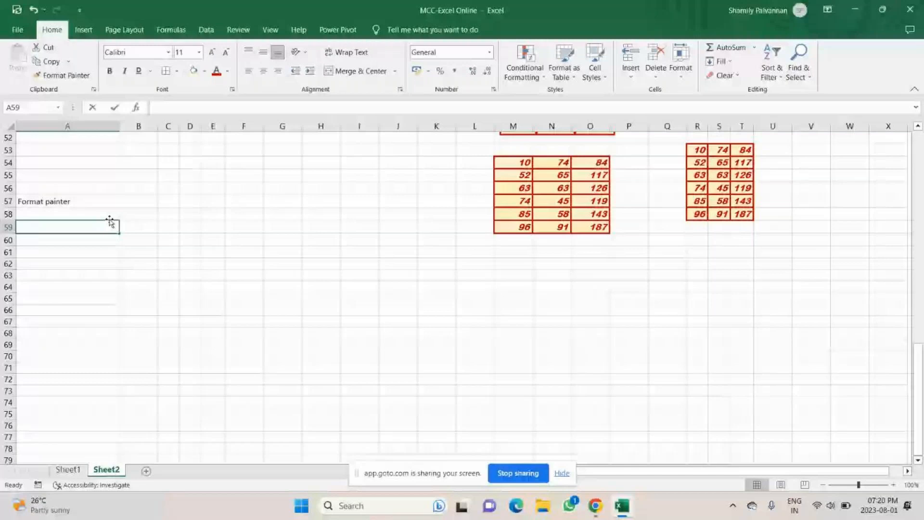
type("Excel")
key("ctrl+Return")
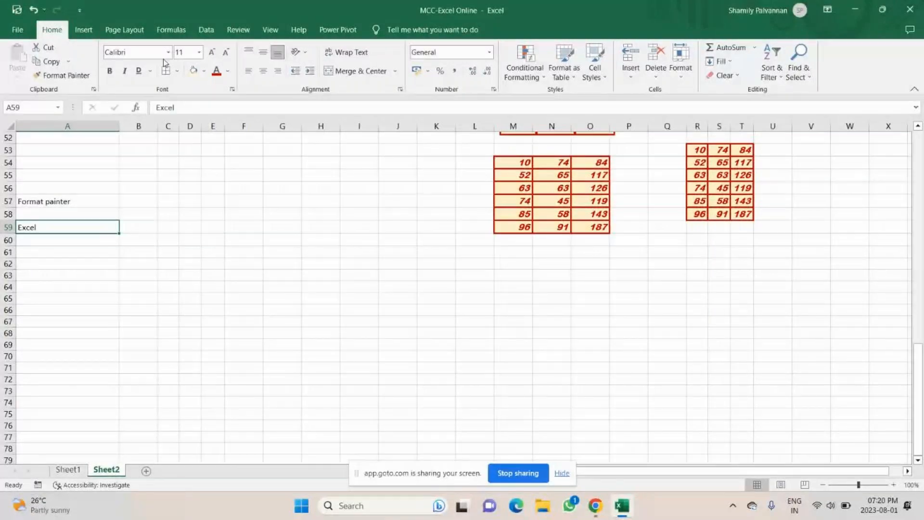
Step: Style A59 in Blackadder ITC 20, bold italic, blue text on a yellow fill
left_click(168, 52)
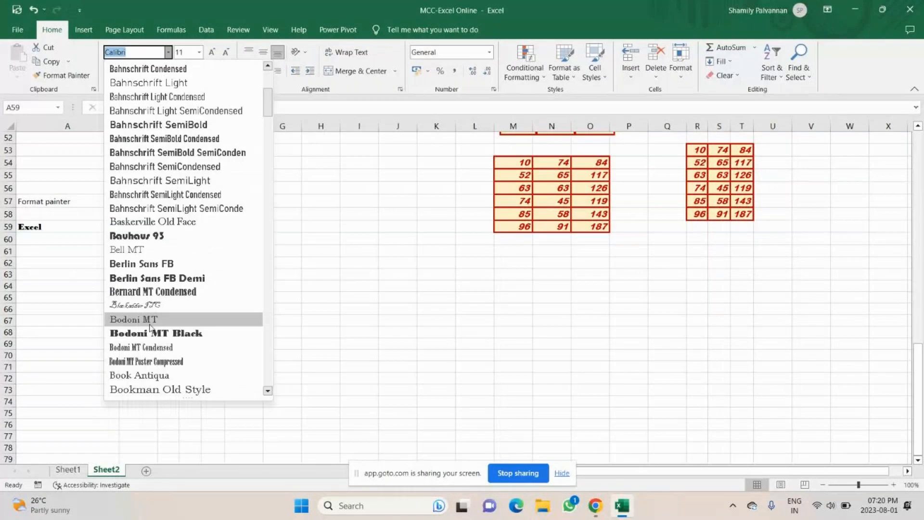
left_click(148, 302)
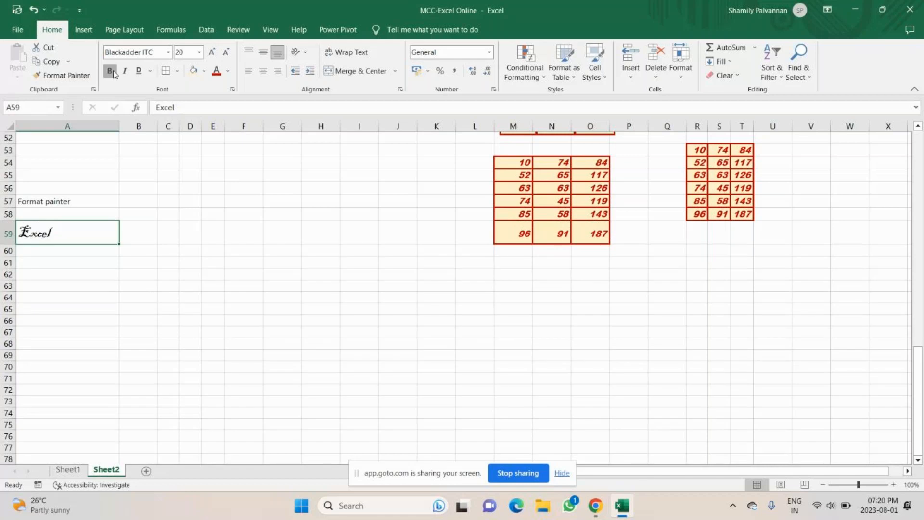
left_click(111, 72)
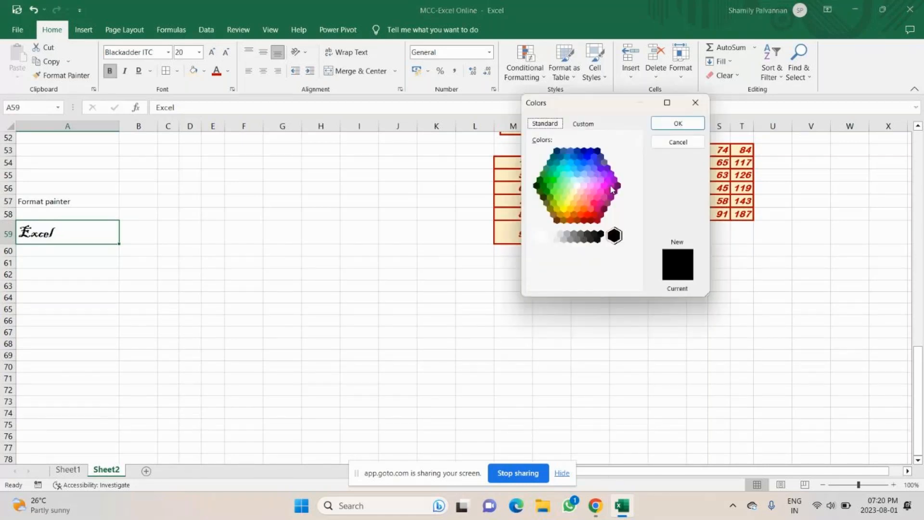
left_click(580, 157)
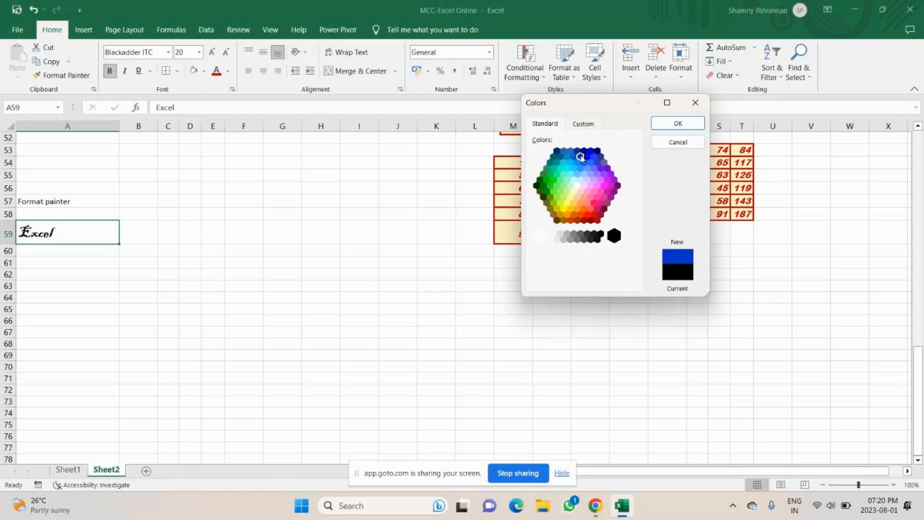
left_click(678, 123)
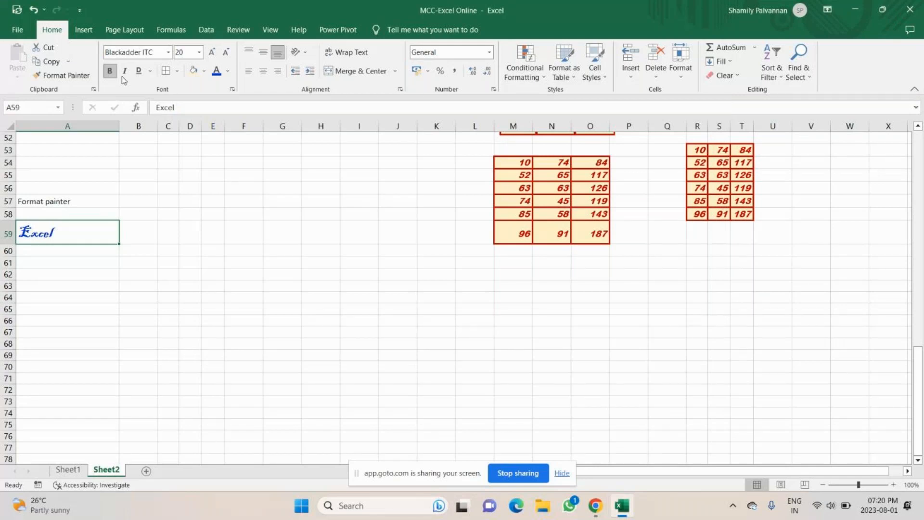
left_click(124, 70)
left_click(204, 71)
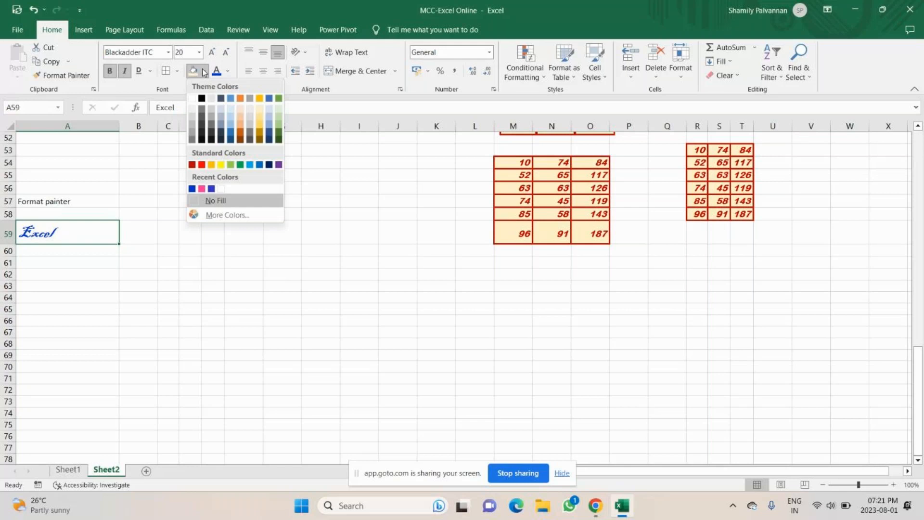
left_click(221, 165)
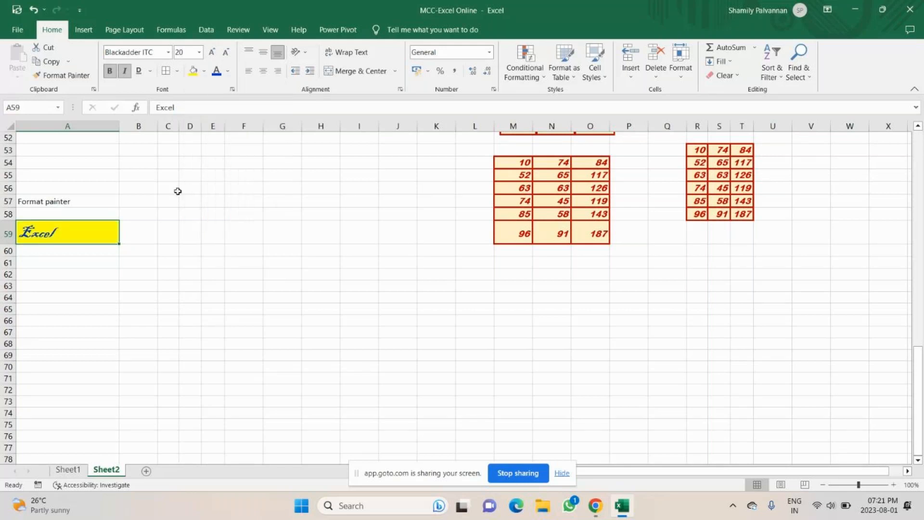
left_click(67, 277)
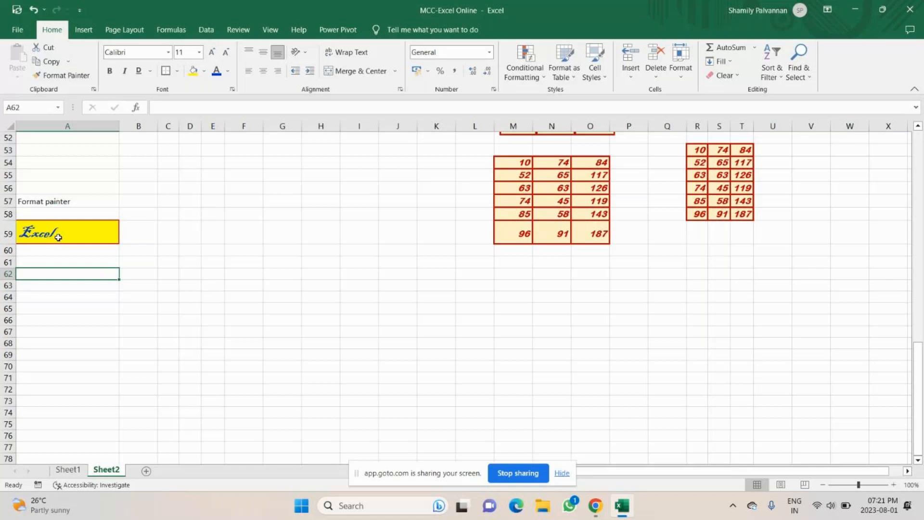
Step: Copy A59's yellow Blackadder styling onto the A57 'Format painter' label with Format Painter
left_click(58, 237)
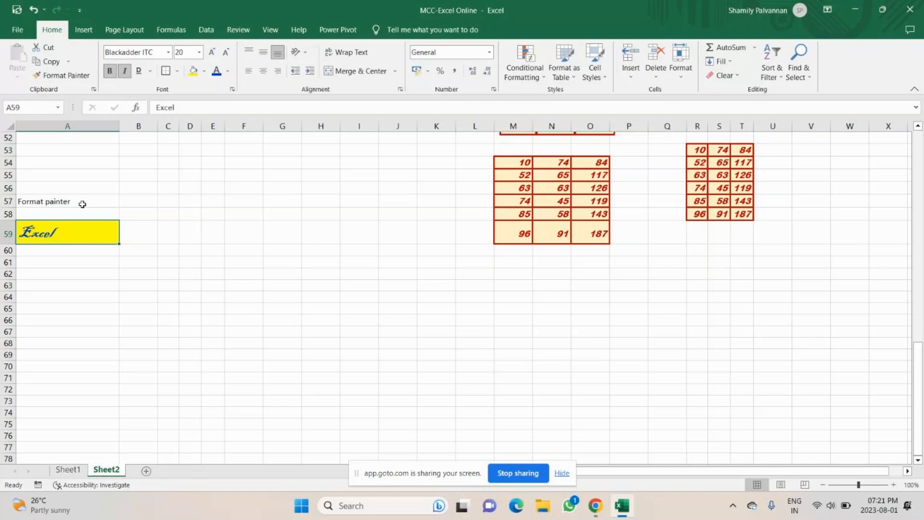
left_click(50, 205)
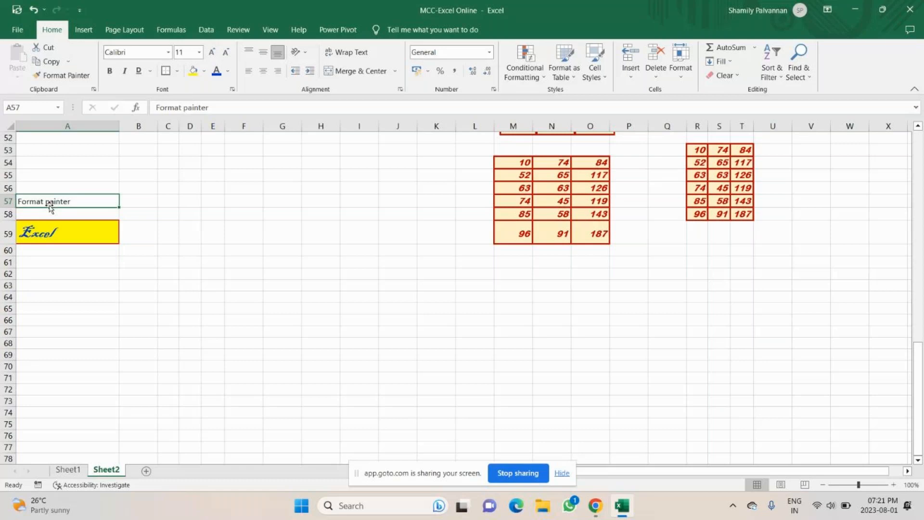
left_click(53, 233)
left_click(61, 75)
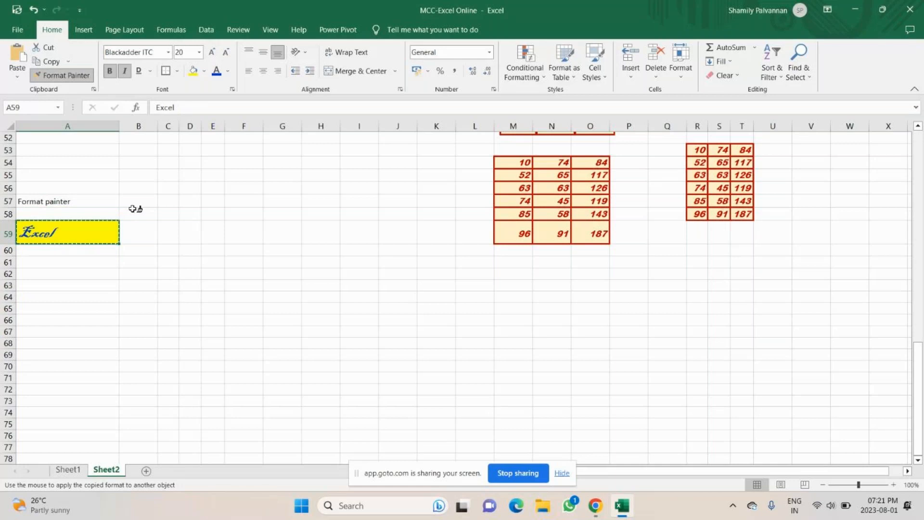
double_click(40, 207)
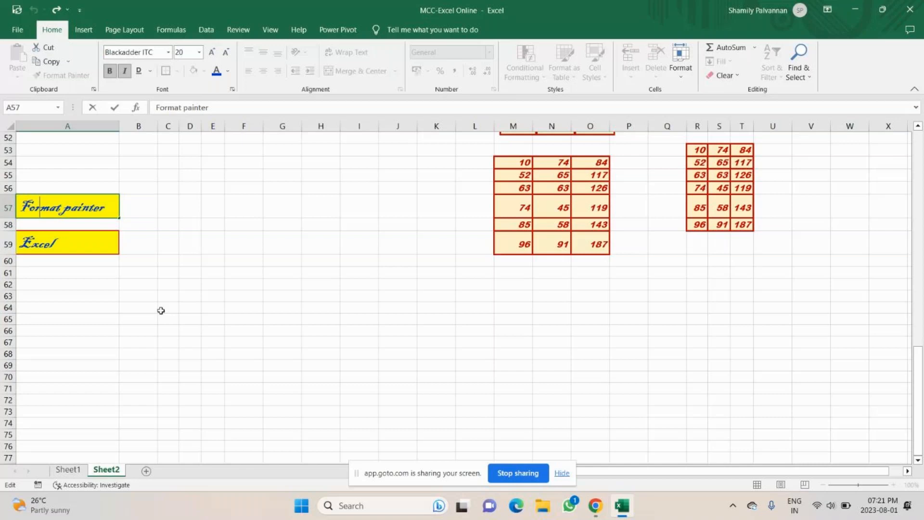
Step: Enter 'Online Class' in cell A61
left_click(98, 274)
type("On")
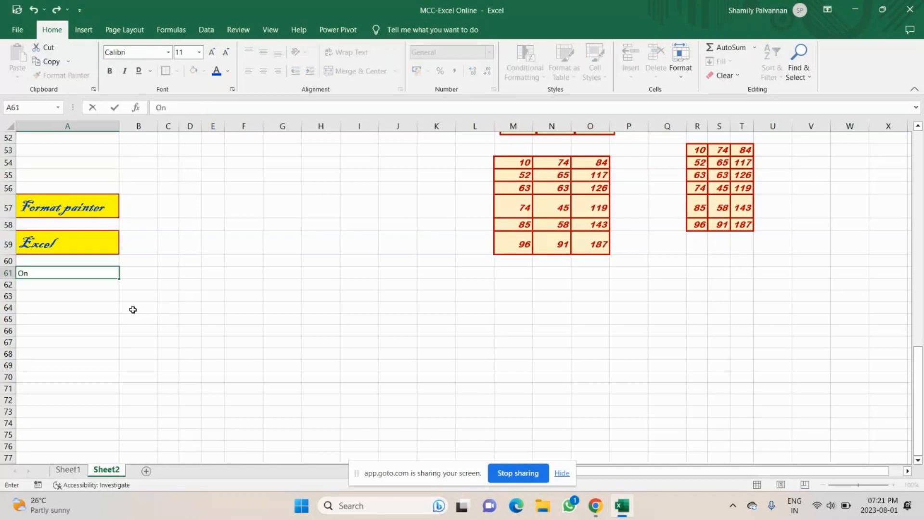
type("line")
key("Caps_Lock")
type("C")
key("Caps_Lock")
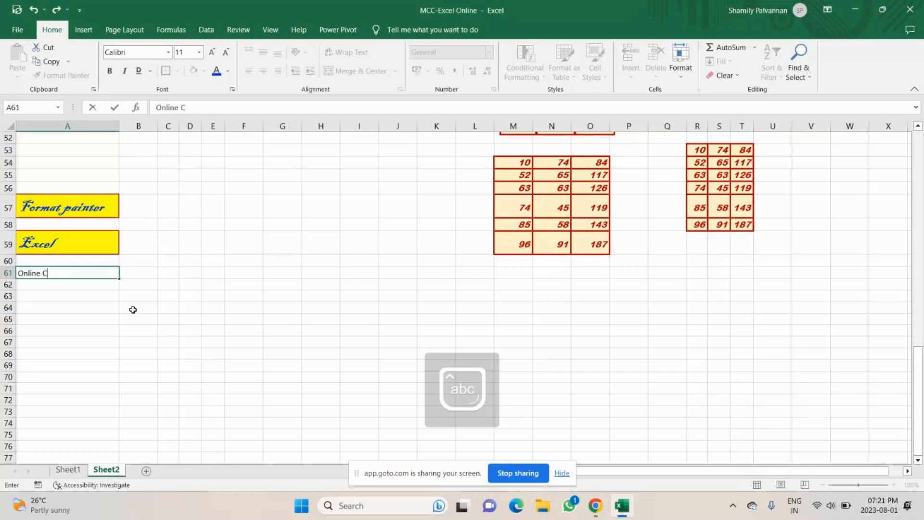
type("lass")
key("Return")
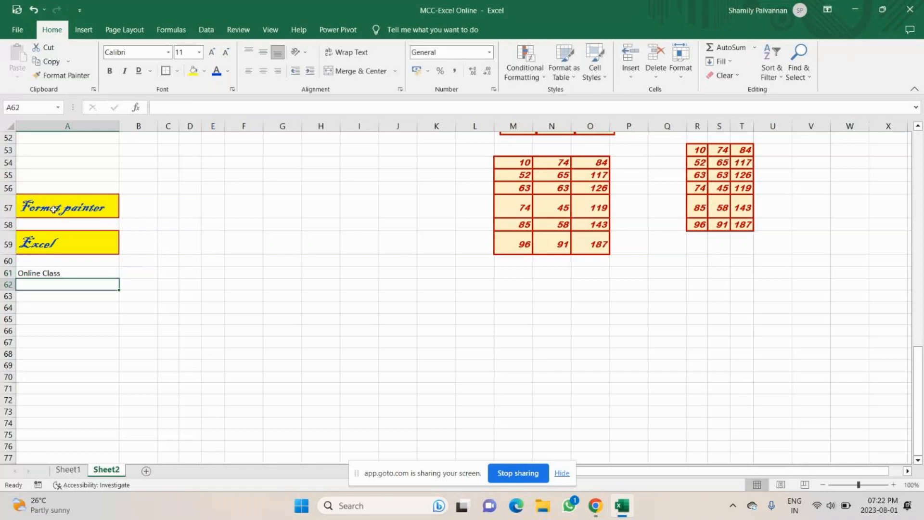
Step: Check the formatted A57 label, the A61 entry and neighbouring cell B57
left_click(56, 209)
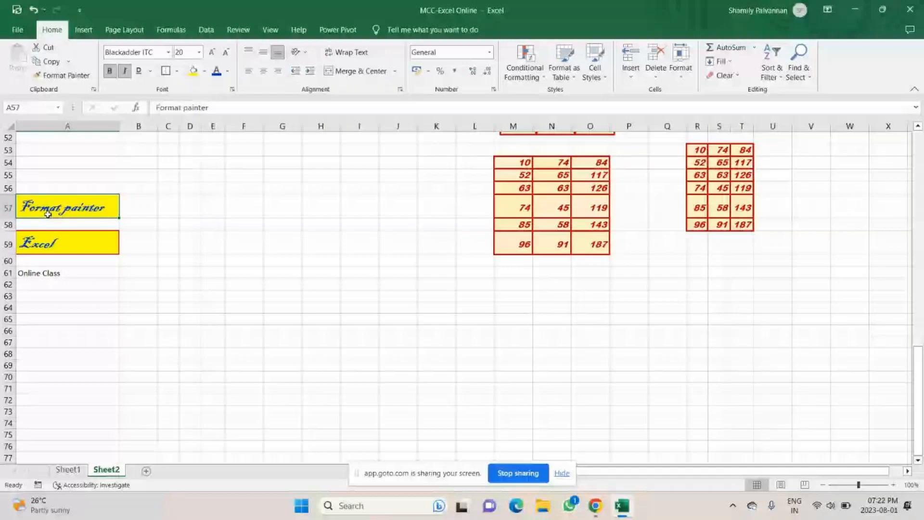
left_click(39, 276)
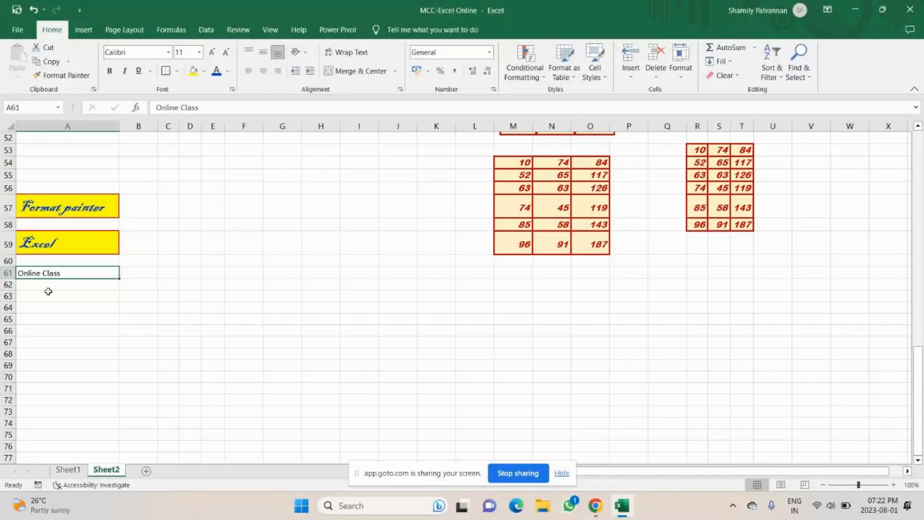
scroll(48, 291, "up", 1)
left_click(87, 244)
left_click(149, 236)
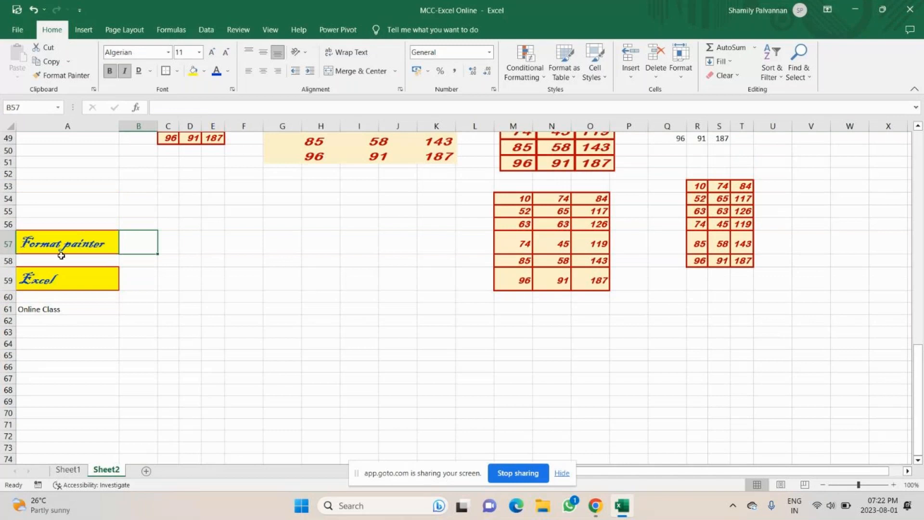
Step: Enter the shortcut notes 'Ctrl + Shift + C' in A54 and 'Ctrl' in A55
left_click(57, 201)
type("Ctrl")
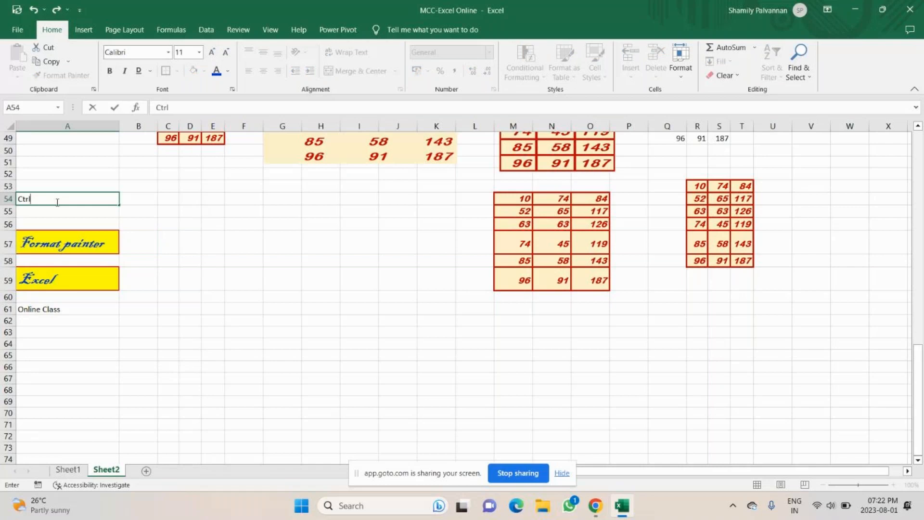
type(" + Shift + C")
key("Return")
type("Ctrl")
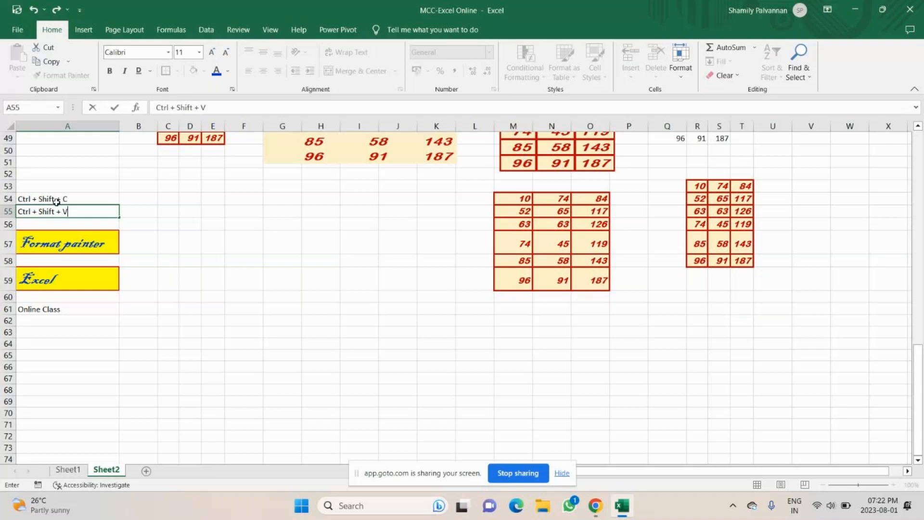
Step: Paint A57's yellow script style onto A54:A55 and widen column A
left_click_drag(57, 201, 58, 212)
left_click(58, 243)
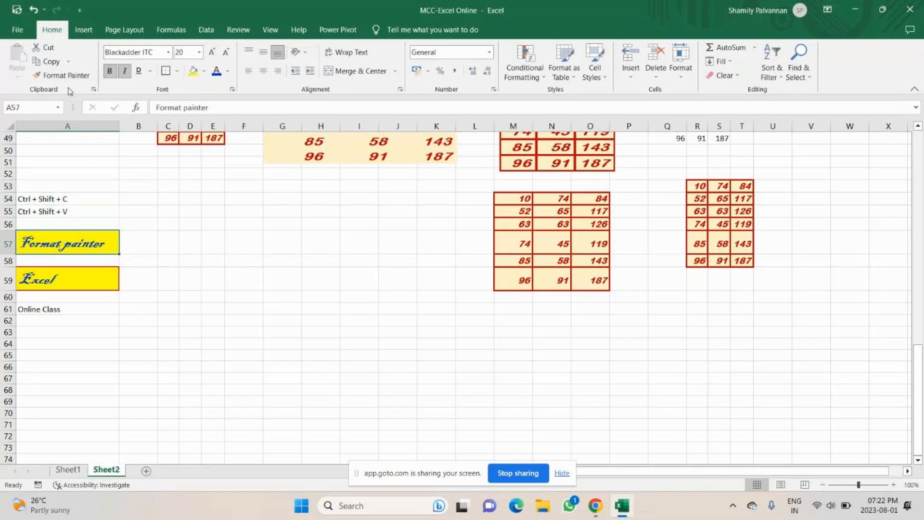
left_click(62, 75)
left_click_drag(56, 199, 57, 211)
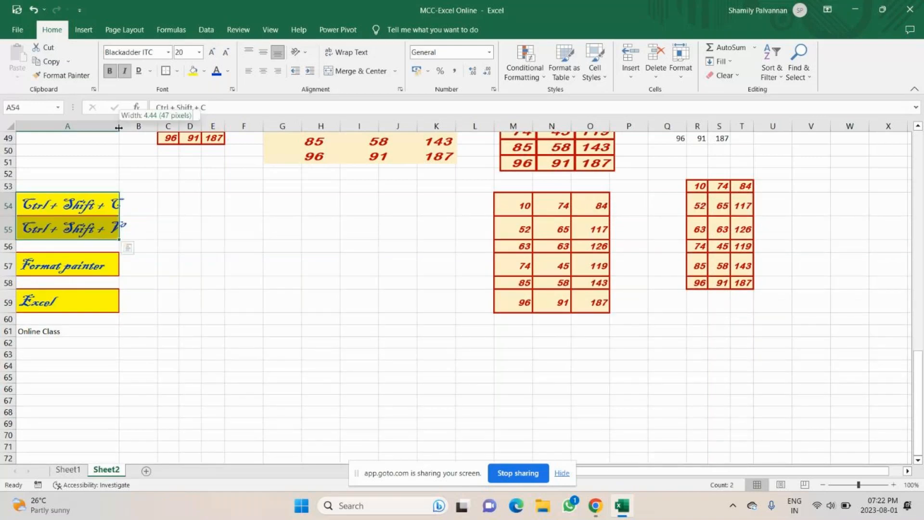
left_click_drag(119, 128, 139, 130)
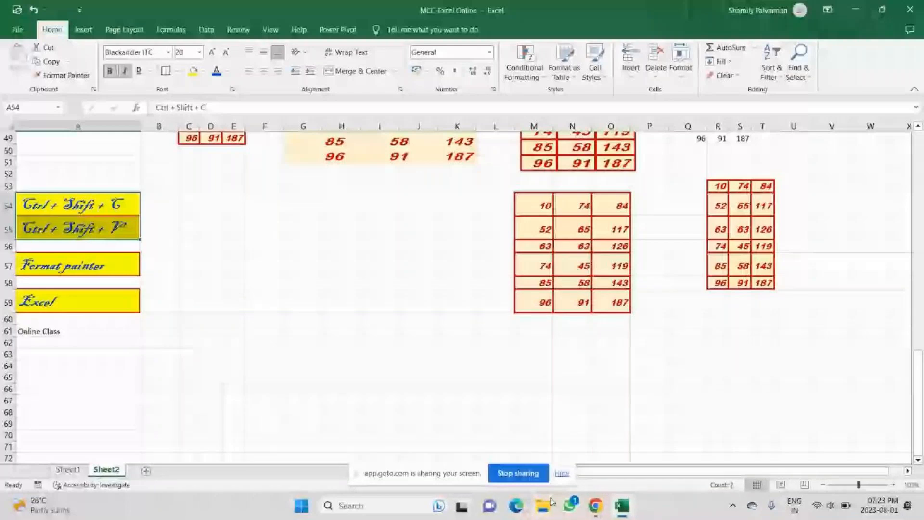
Step: Bring the GoTo Meeting participant grid forward and close the chat message notification
left_click(595, 505)
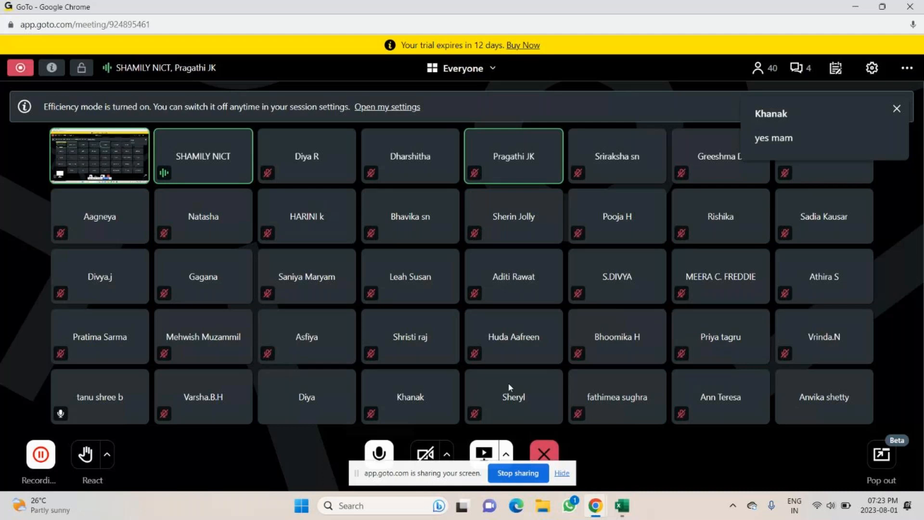
left_click(800, 68)
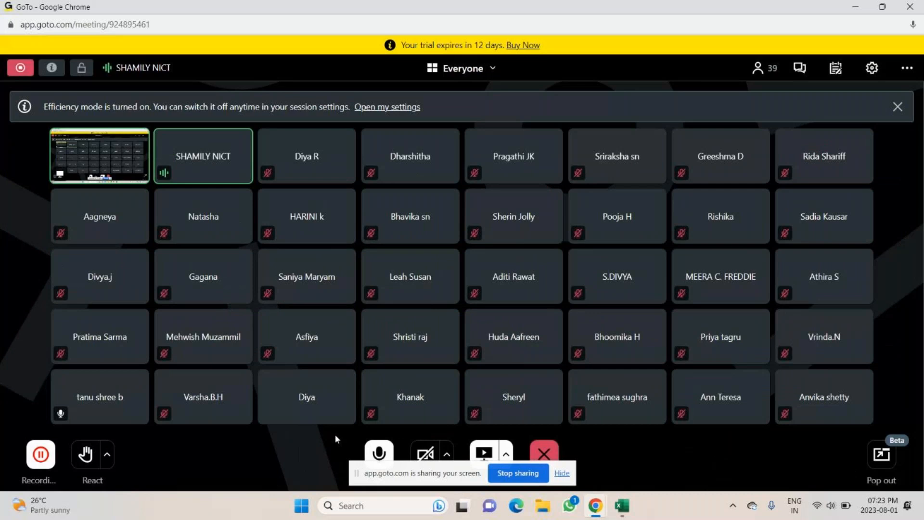
Step: Return to Excel and add a new empty worksheet, Sheet3
key("alt+Tab")
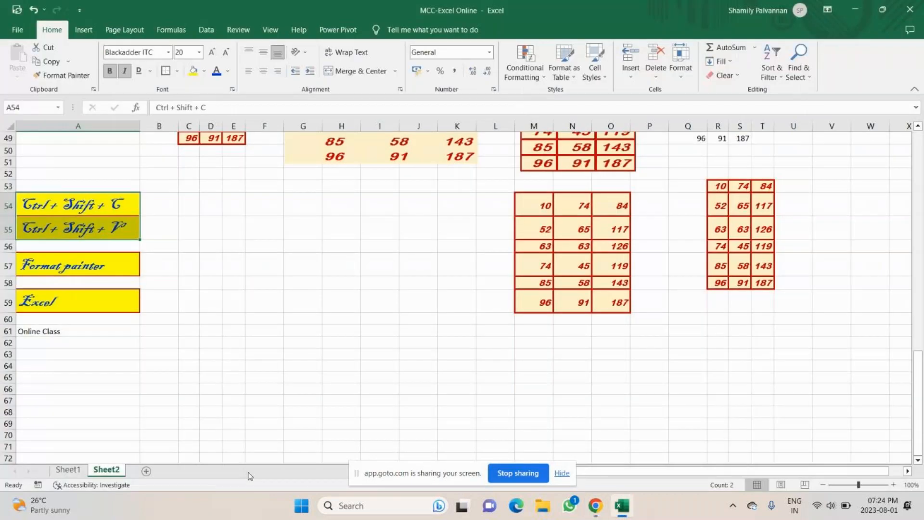
scroll(248, 240, "up", 8)
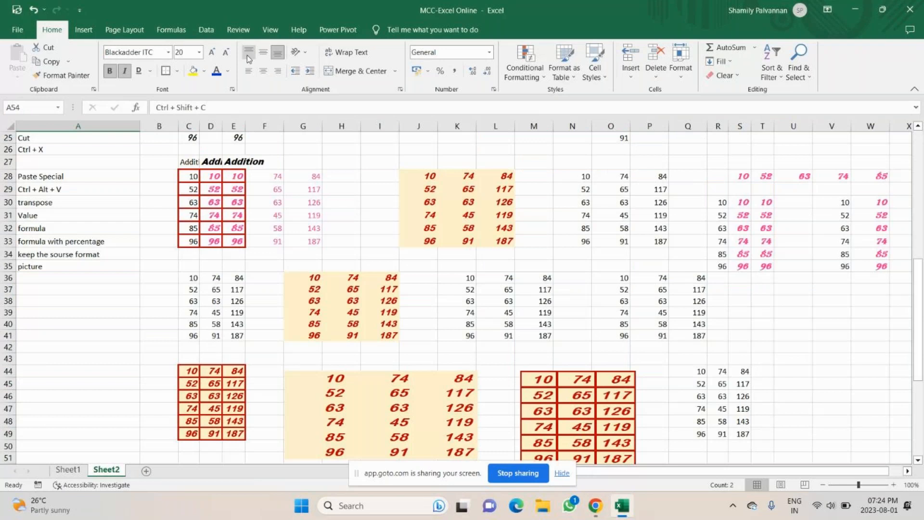
scroll(199, 270, "down", 14)
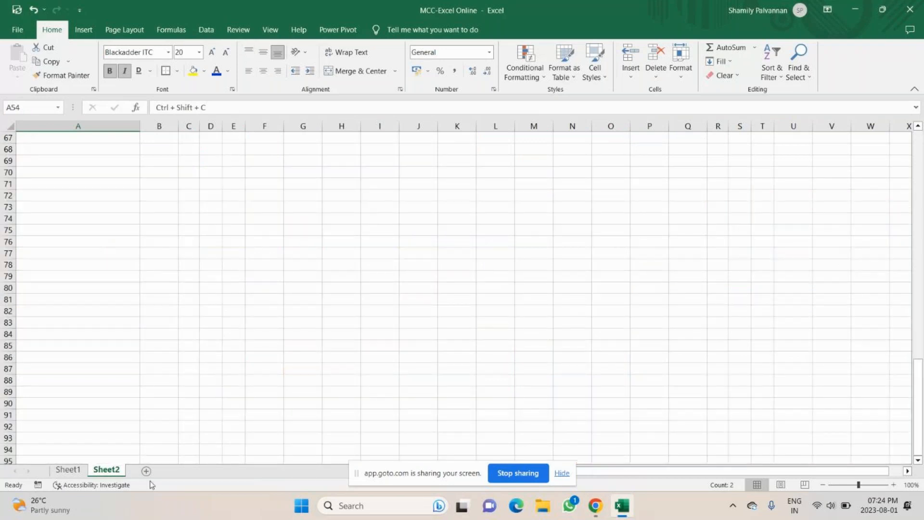
left_click(146, 471)
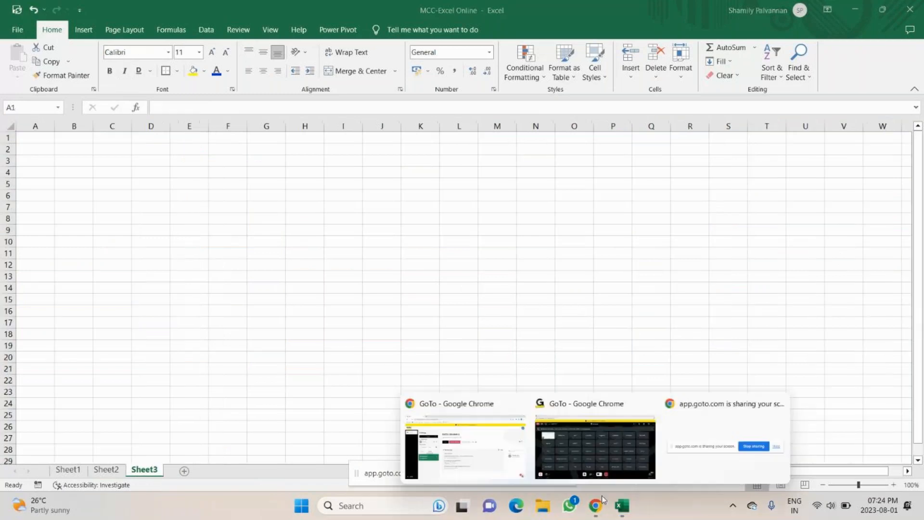
Step: Mute and unmute the GoTo Meeting microphone, then bring Excel back to the front
left_click(602, 495)
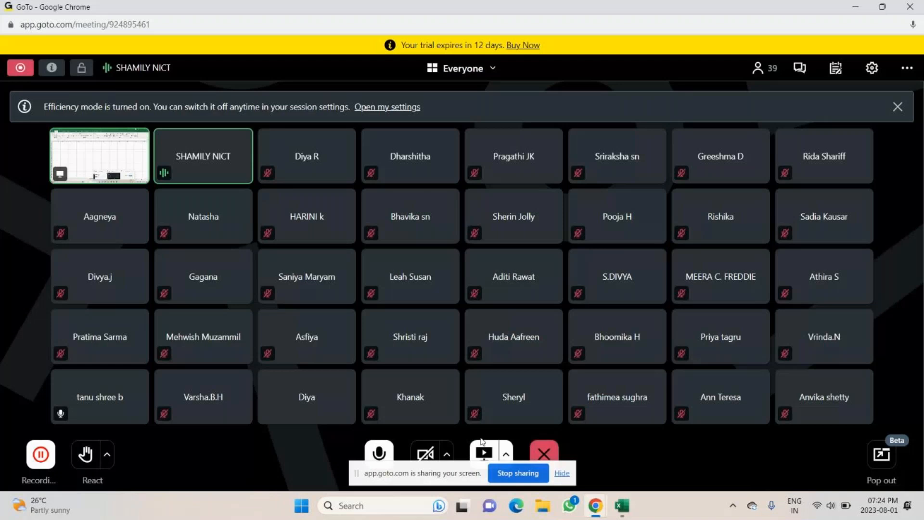
left_click(379, 452)
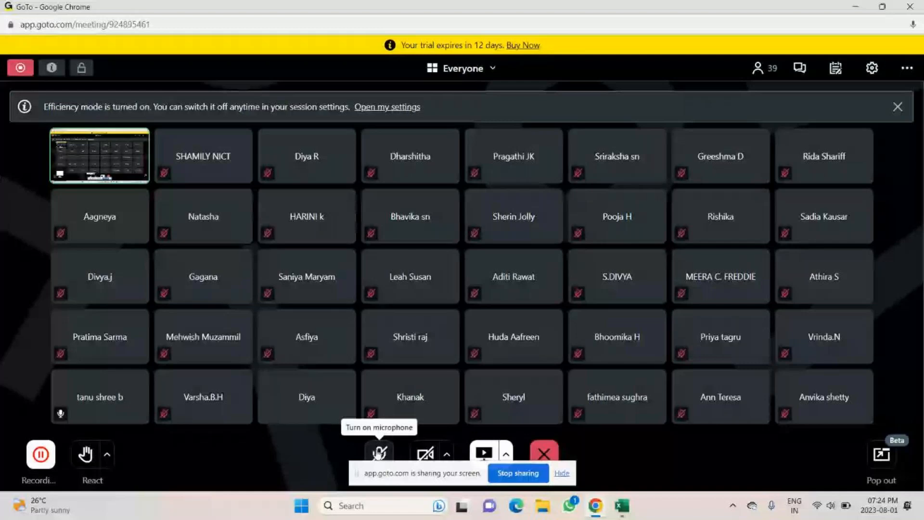
left_click(380, 452)
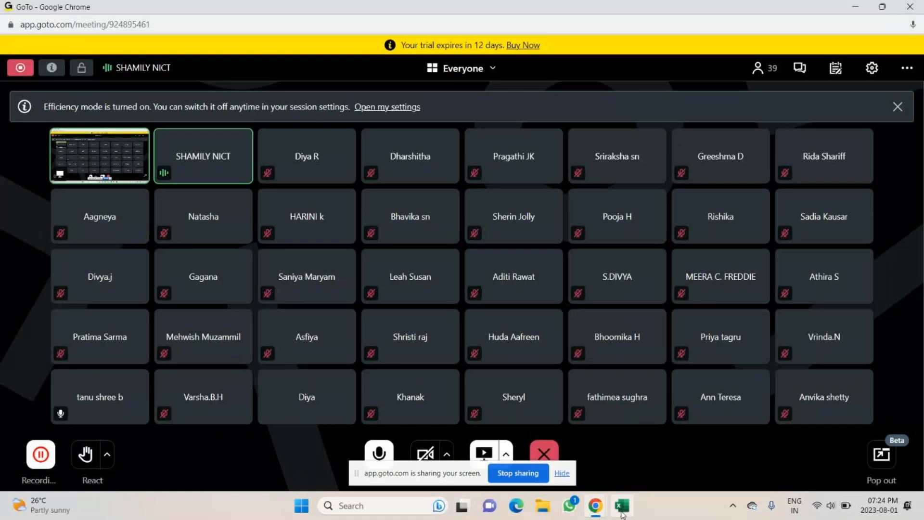
left_click(622, 509)
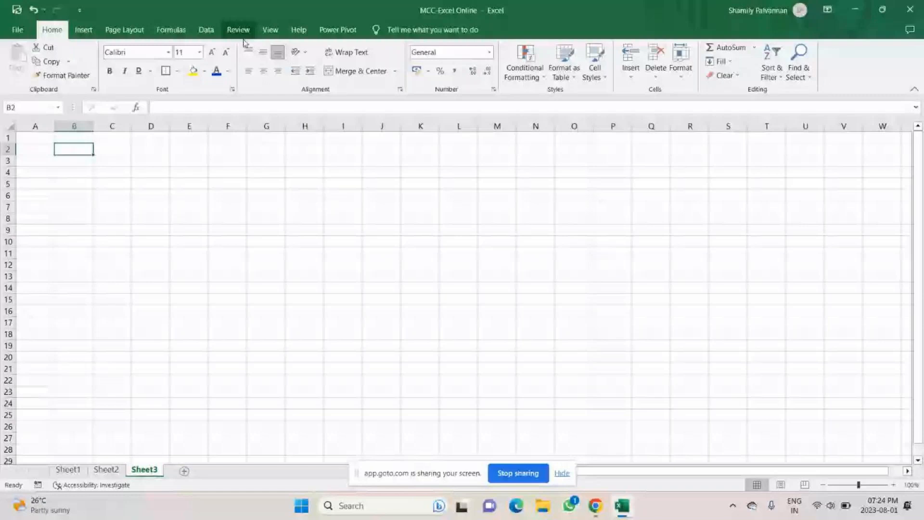
Step: Widen column B, enter 'NICT Computer Education' in B2 and right-align it
left_click_drag(93, 126, 371, 118)
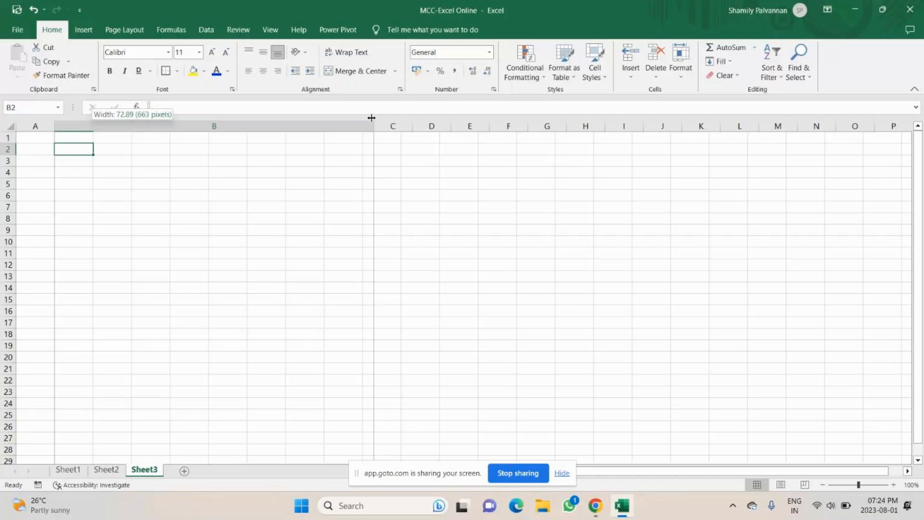
left_click_drag(372, 118, 361, 118)
type("NI")
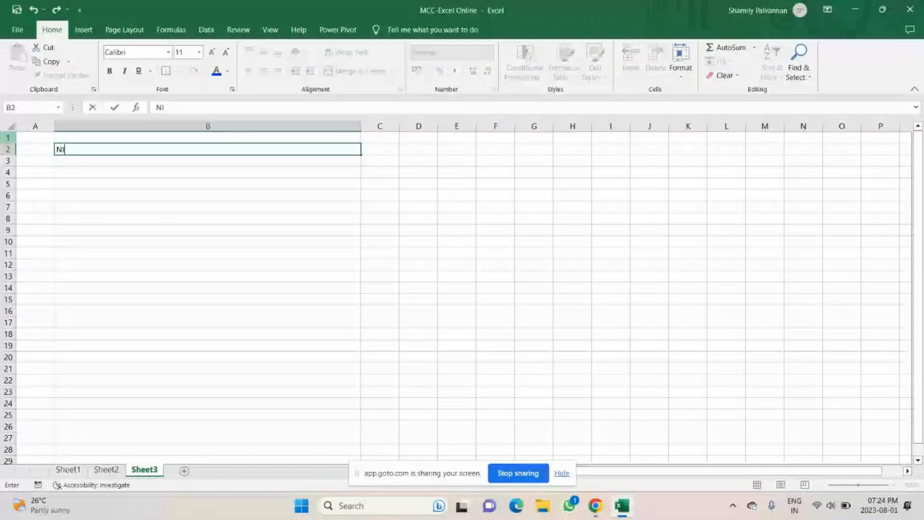
type("CT Computer ")
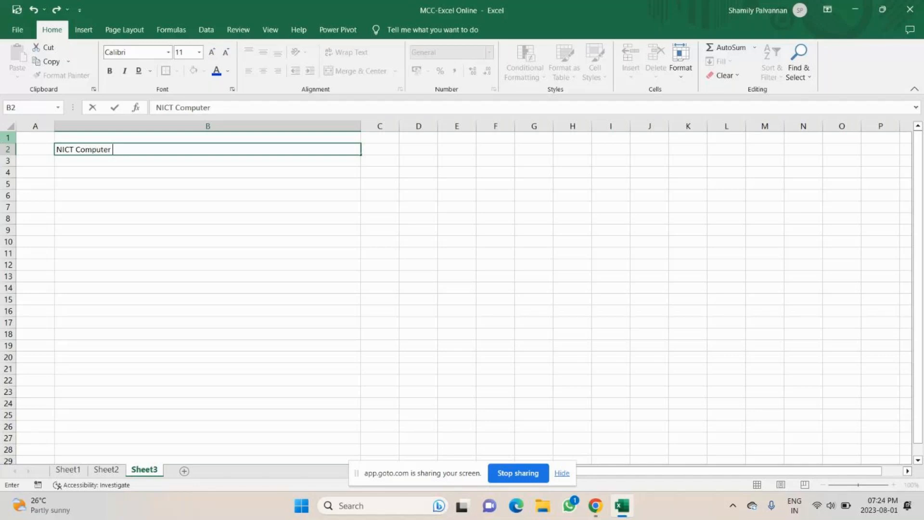
type("Education")
key("Return")
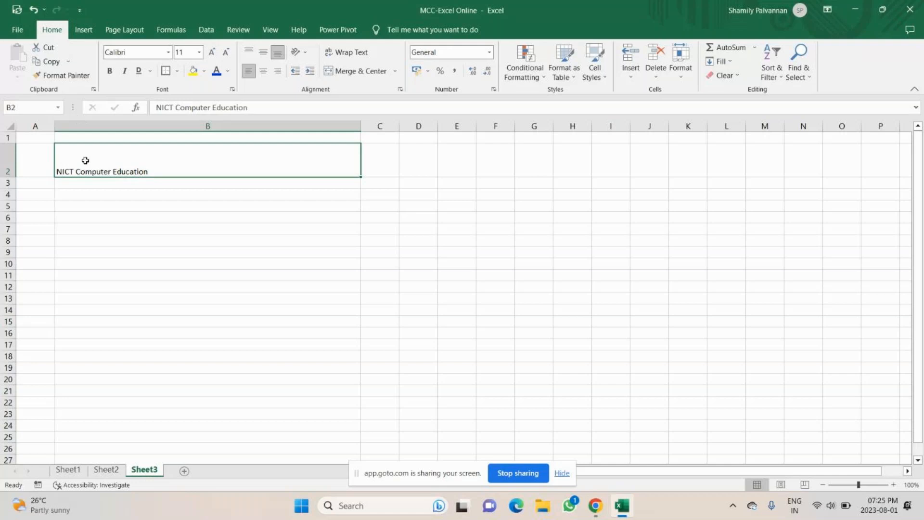
left_click(278, 71)
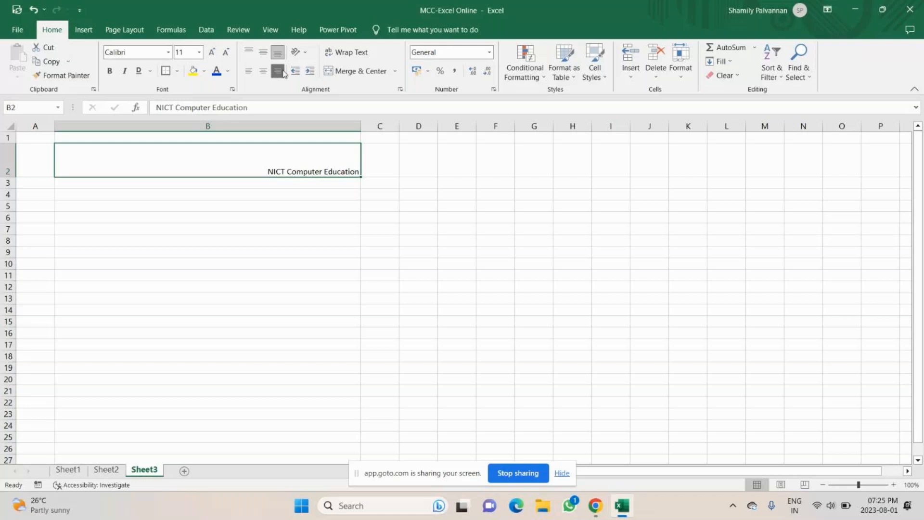
Step: Try left, right, middle and bottom alignments, then center the B2 title horizontally and vertically
left_click(282, 74)
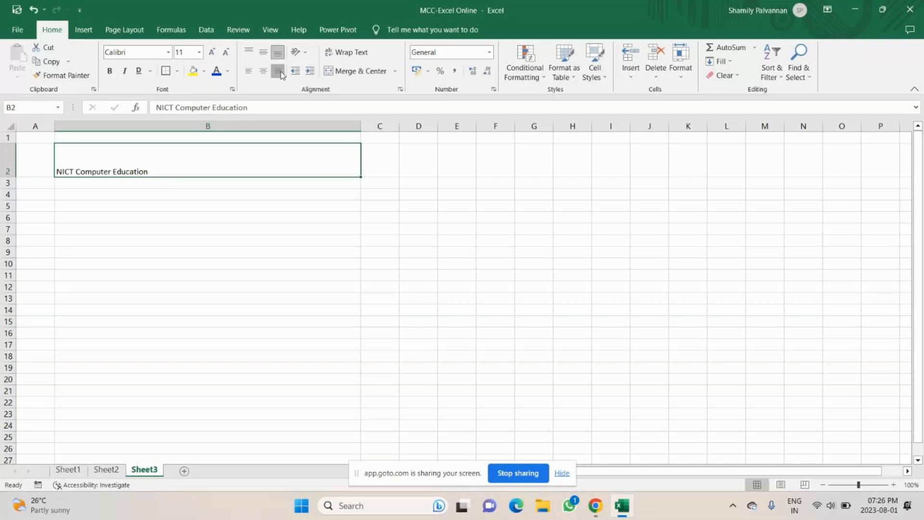
left_click(281, 73)
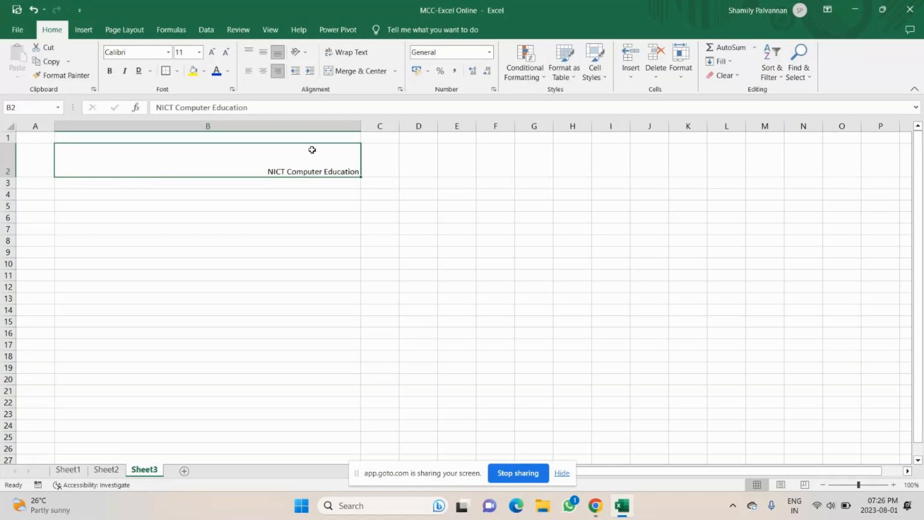
left_click(263, 52)
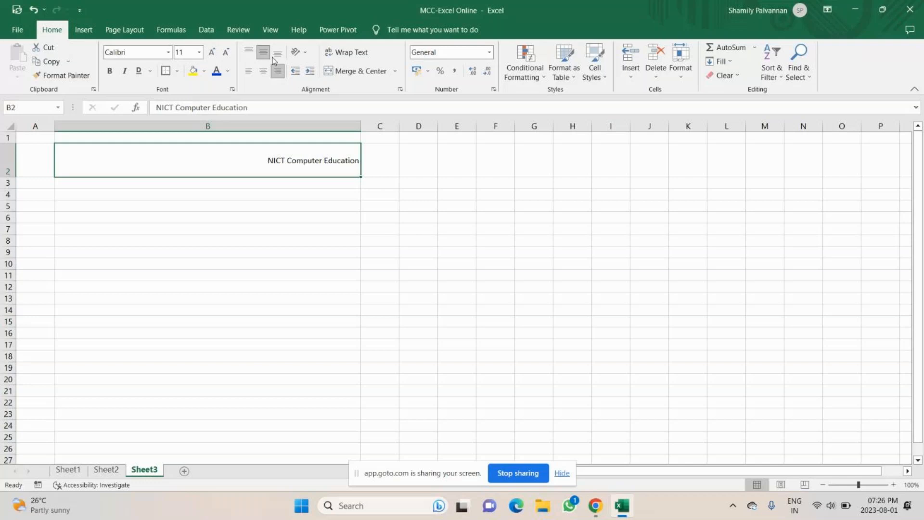
left_click(262, 57)
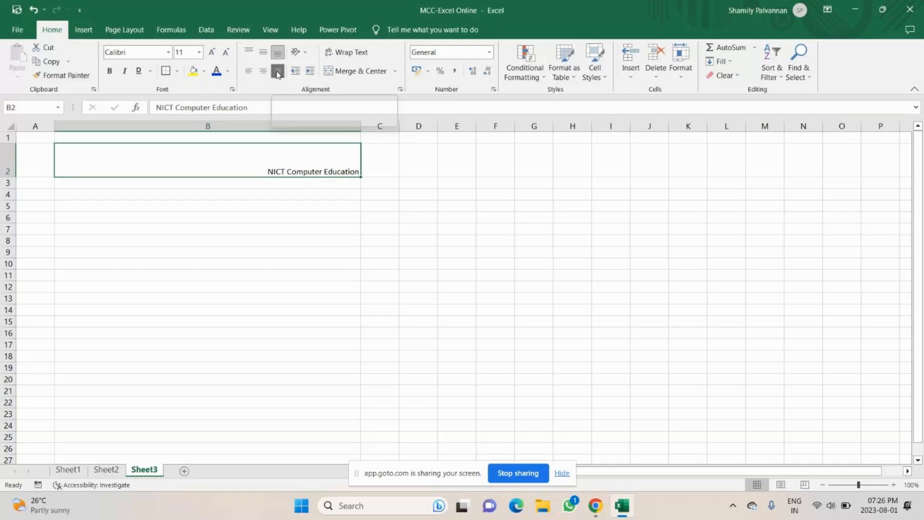
left_click(263, 70)
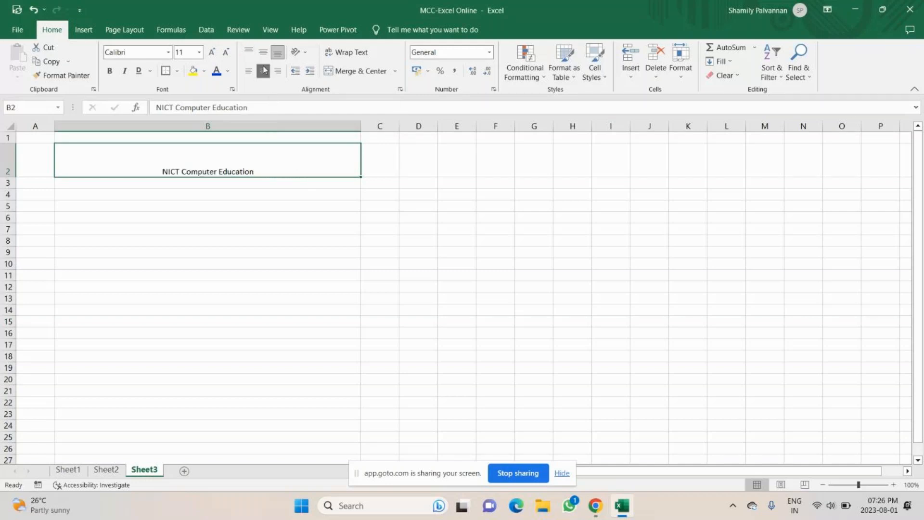
left_click(263, 48)
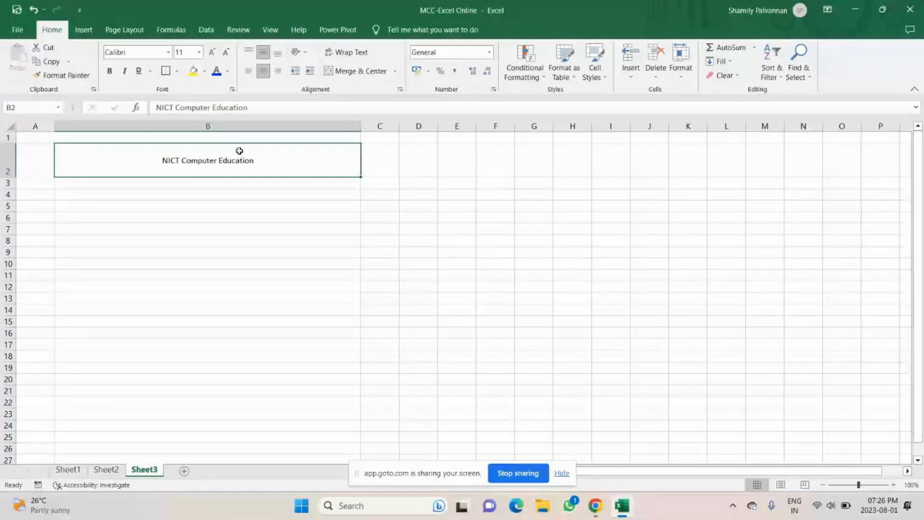
left_click(298, 51)
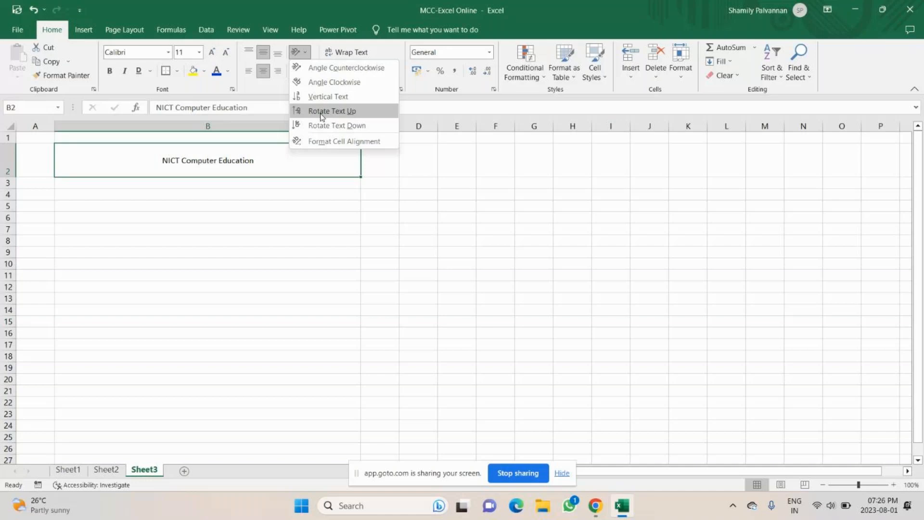
Step: Try counterclockwise and vertical rotations, then set the B2 title angle to exactly 15 degrees
left_click(316, 68)
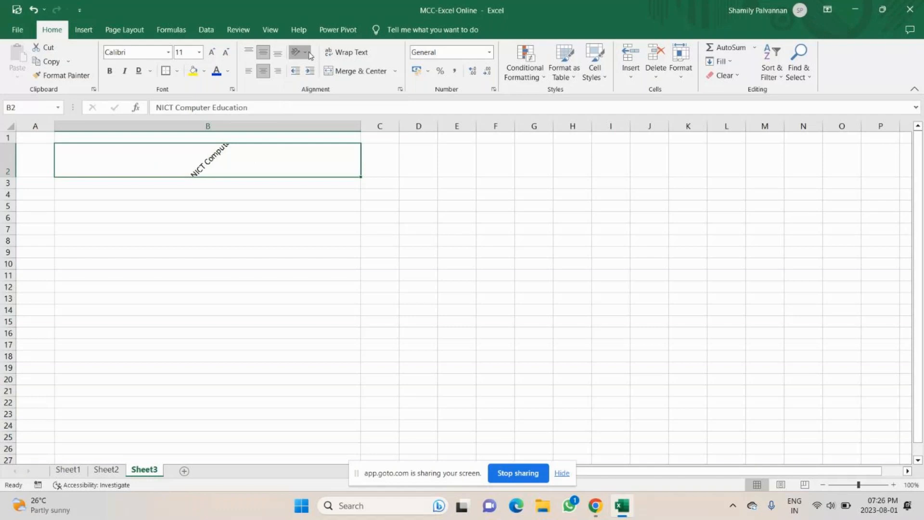
left_click(310, 55)
left_click(320, 108)
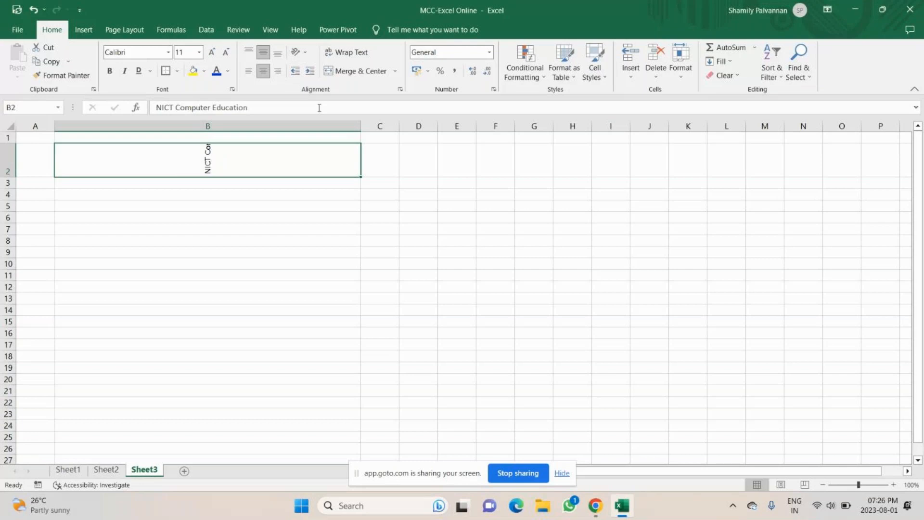
left_click(299, 52)
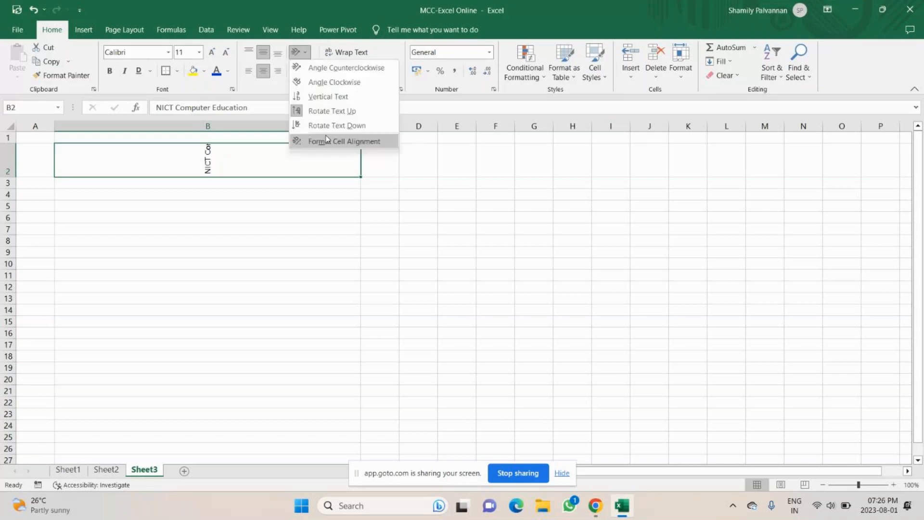
left_click(327, 141)
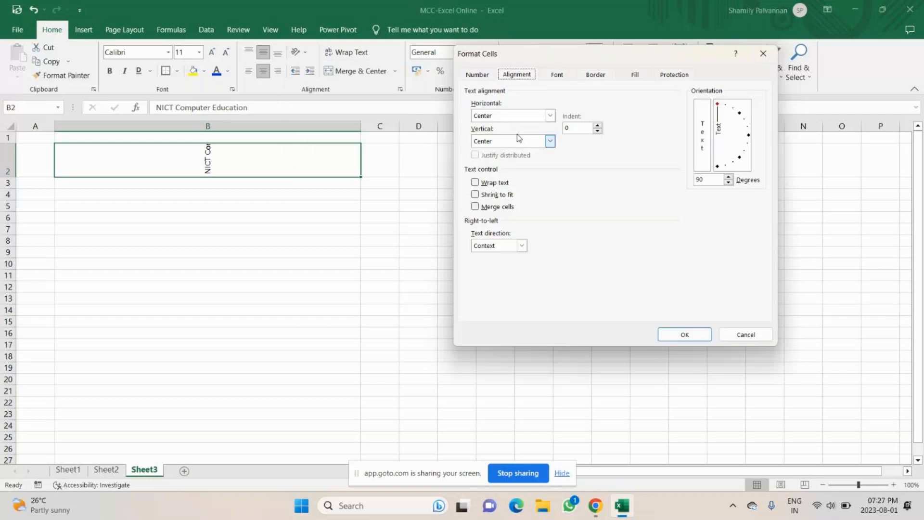
left_click(747, 126)
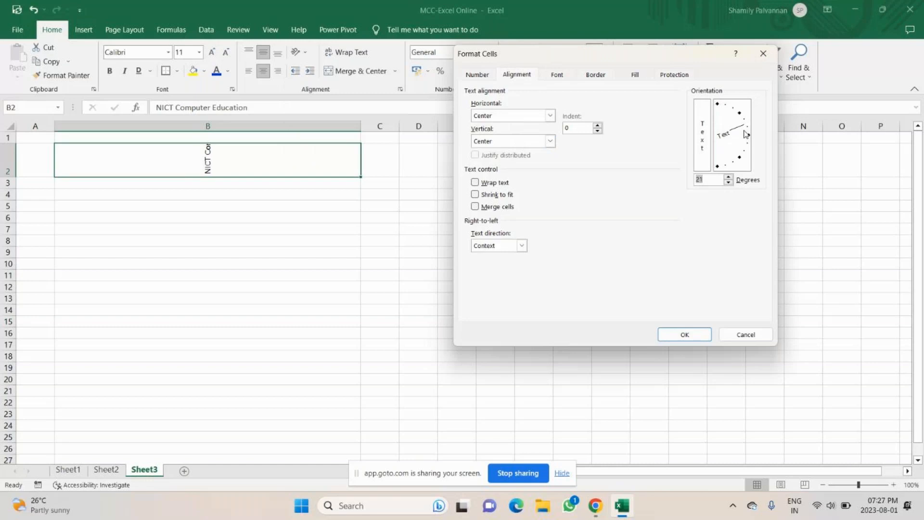
left_click(744, 131)
key("Return")
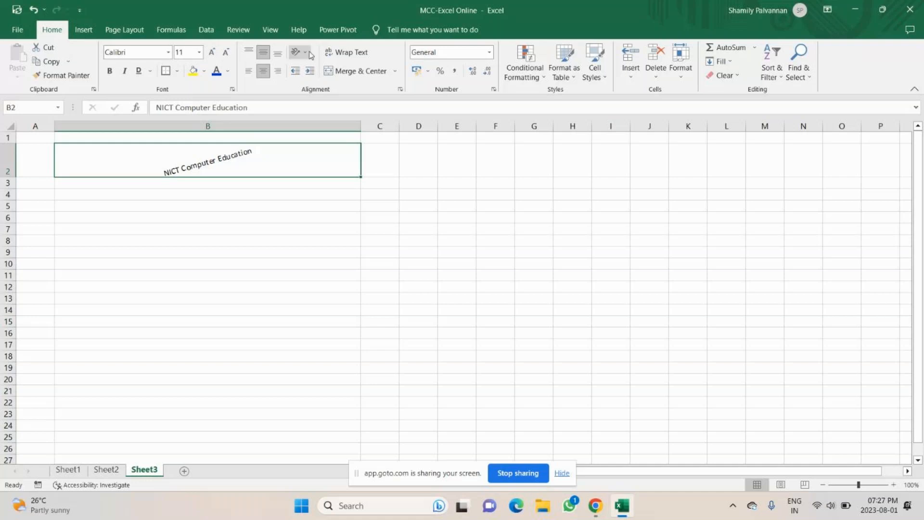
Step: Reopen Format Cells, browse the Fill and Protection tabs, and set the B2 text angle to -13 degrees
left_click(400, 90)
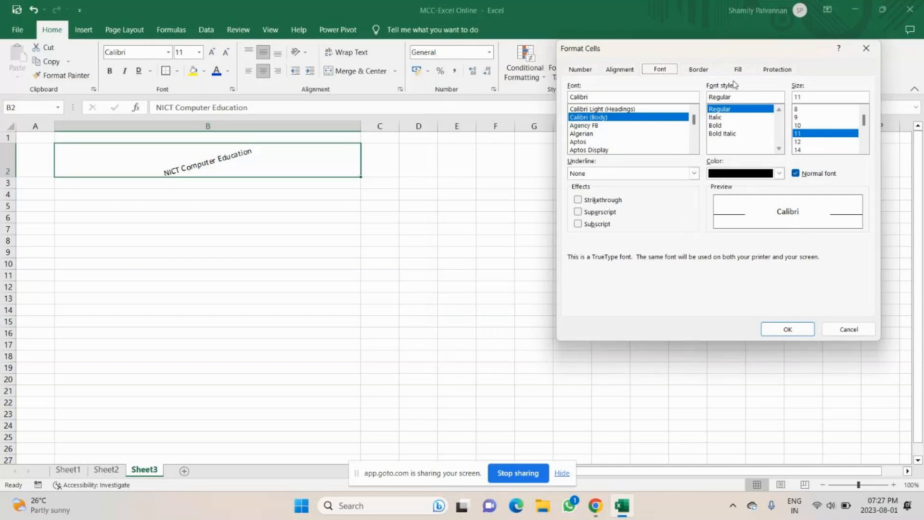
left_click(738, 69)
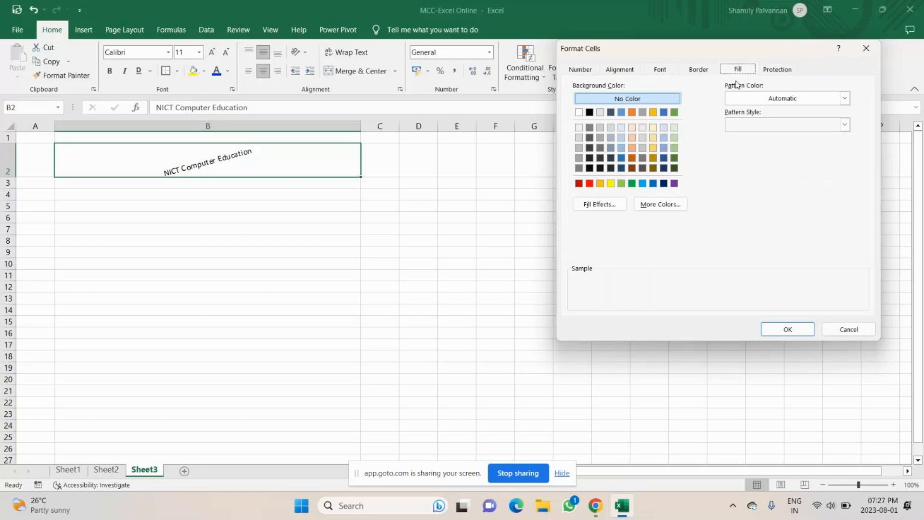
left_click(778, 70)
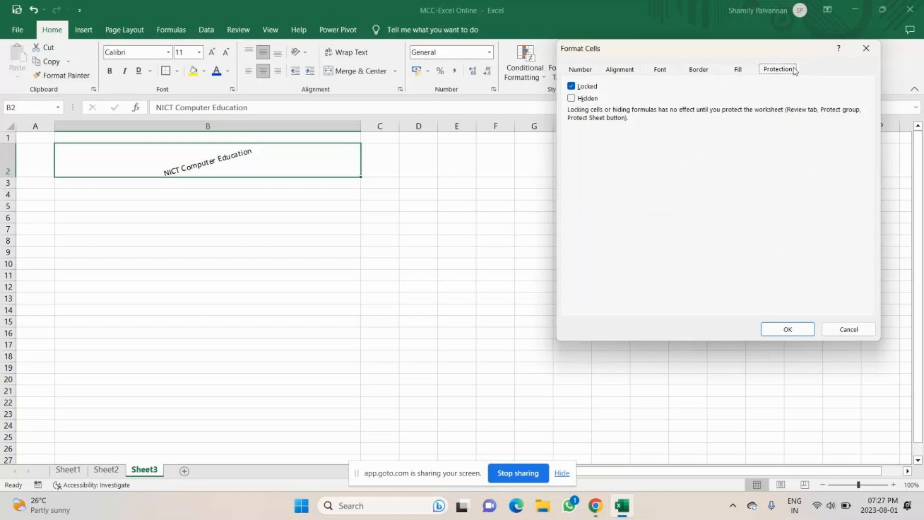
left_click(619, 69)
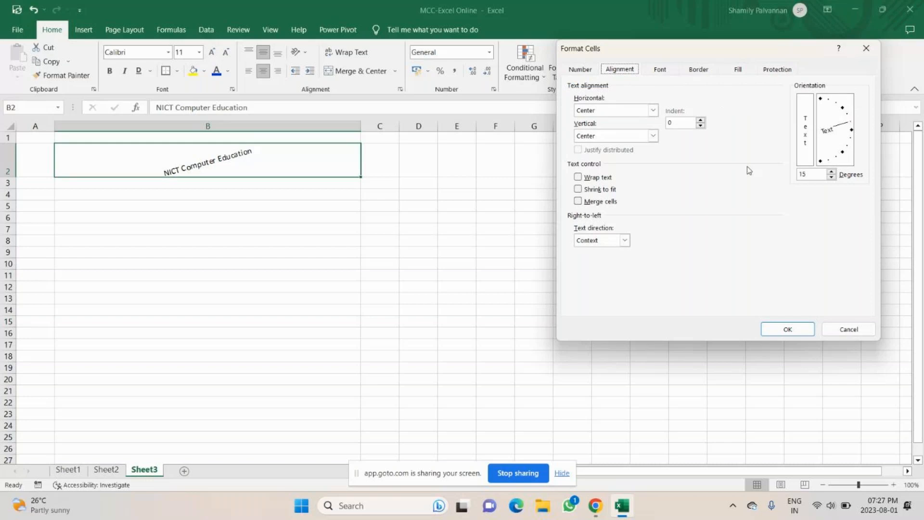
left_click_drag(850, 141, 850, 150)
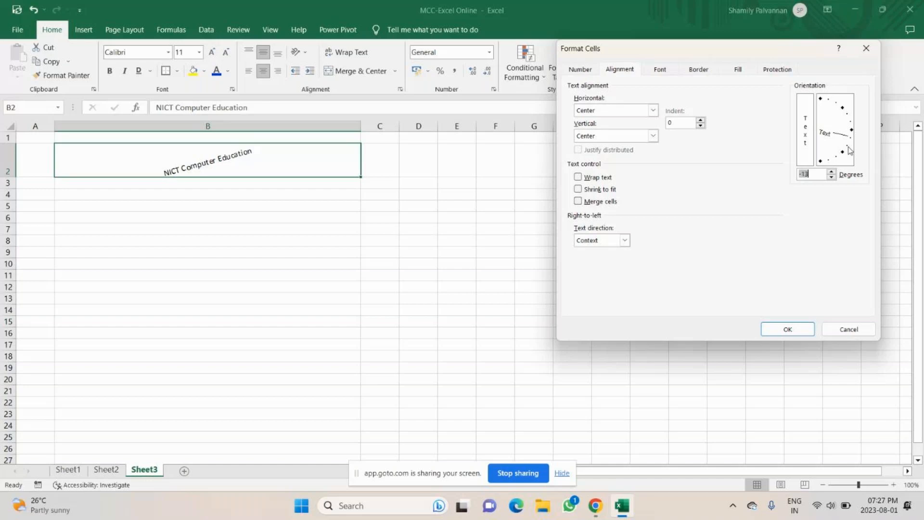
key("Return")
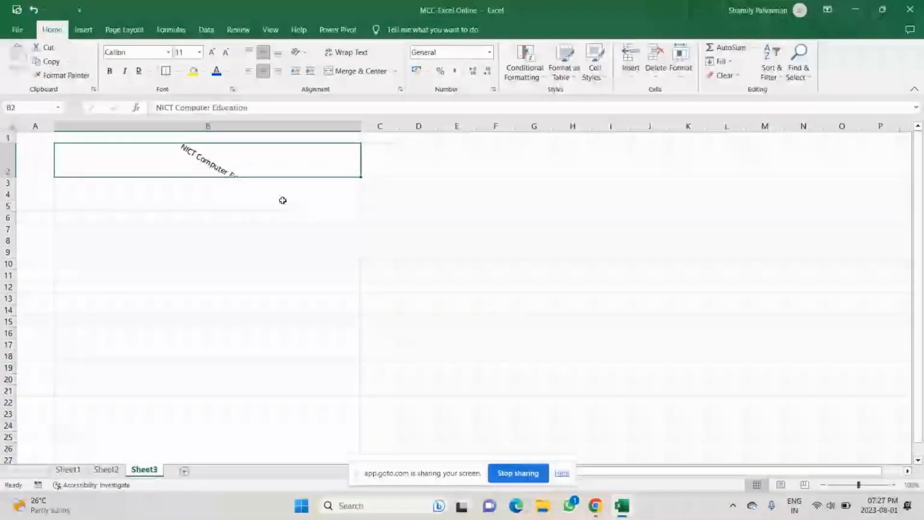
Step: Mute the microphone in the GoTo Meeting window and switch back to Excel
left_click(601, 505)
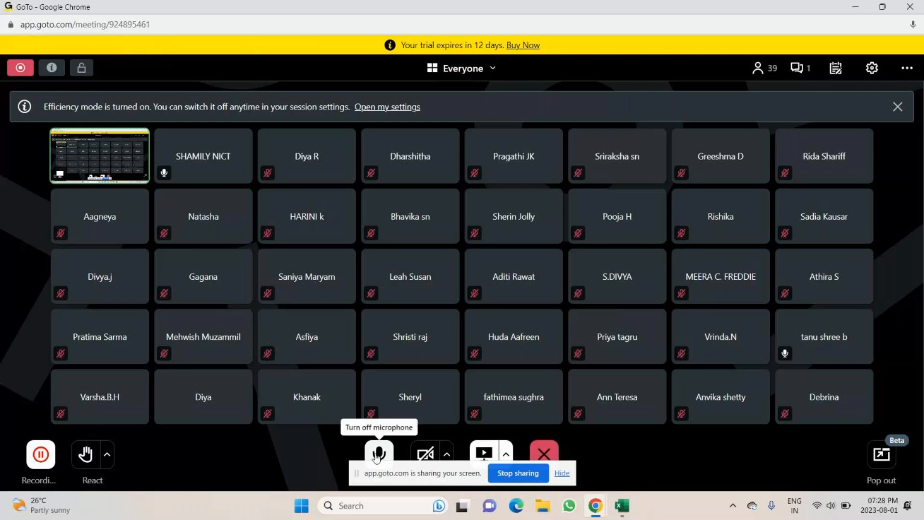
left_click(379, 453)
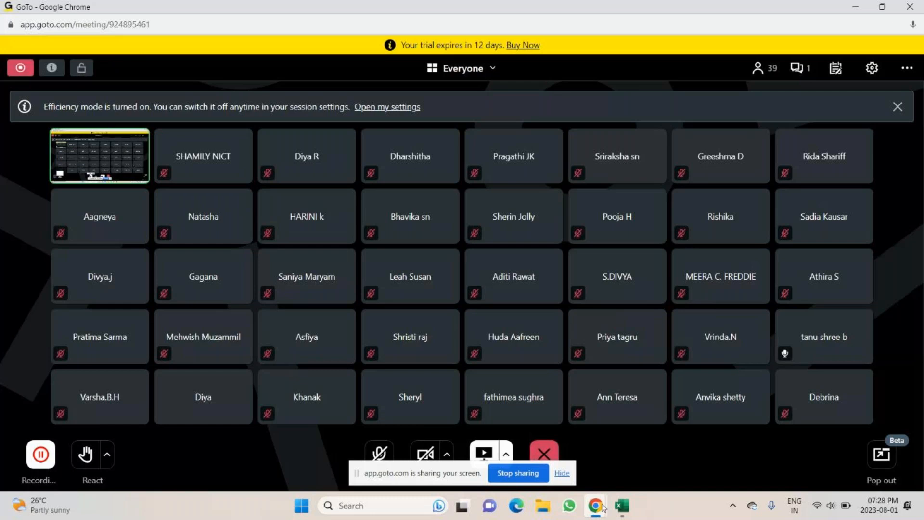
mouse_move(602, 507)
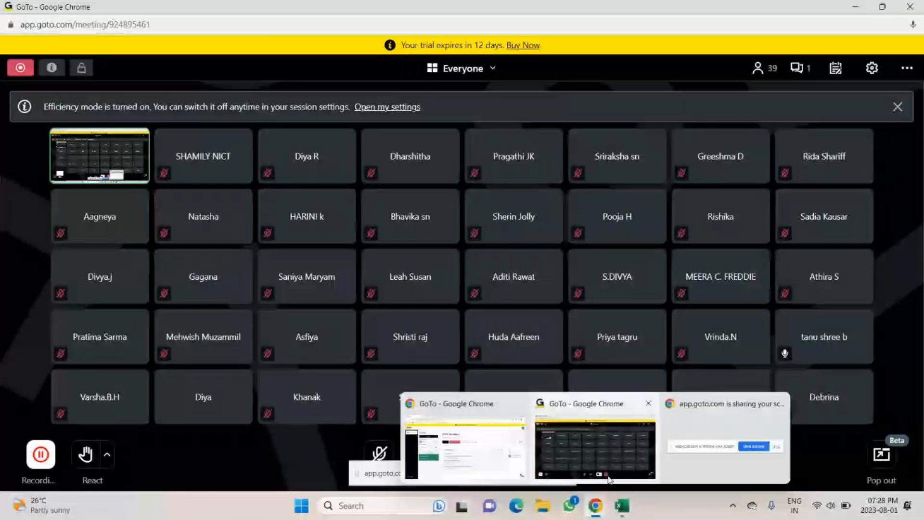
left_click(609, 479)
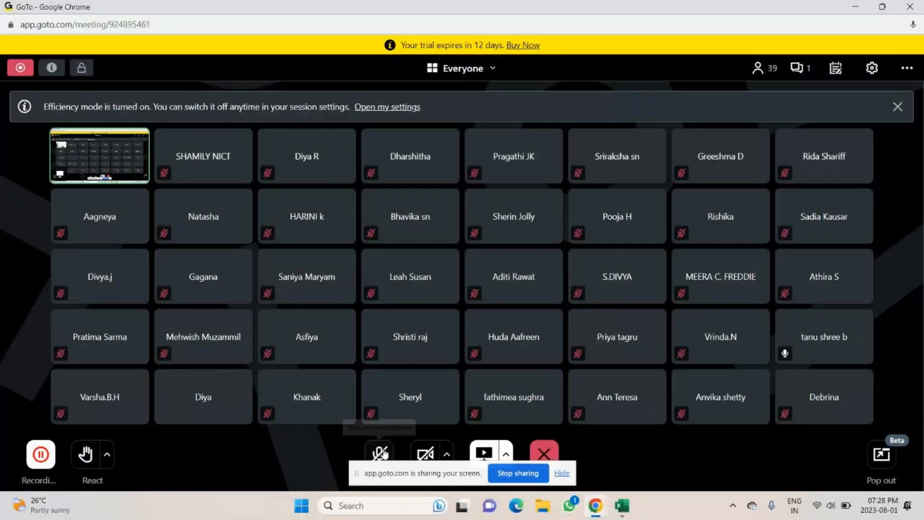
key("alt+Tab")
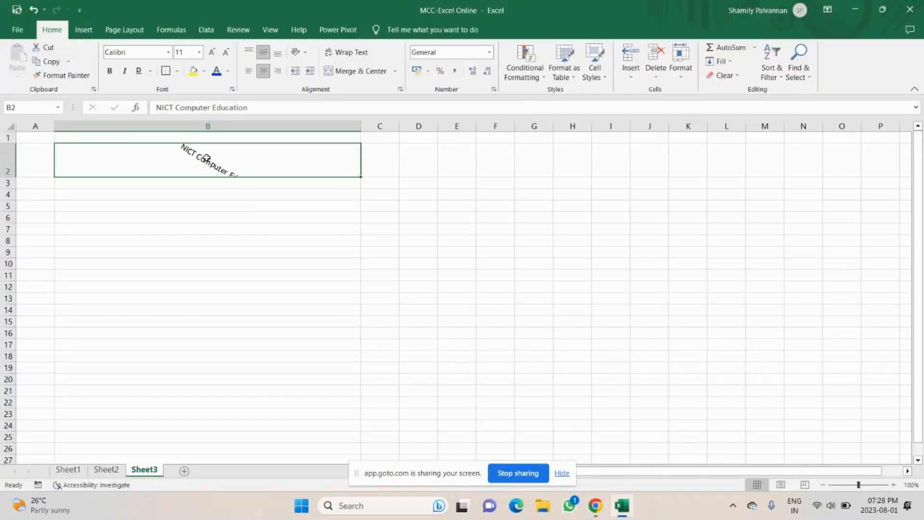
Step: Narrow column B, reset the B2 title angle to 0 degrees, and narrow column B further
left_click(231, 276)
left_click_drag(361, 126, 361, 126)
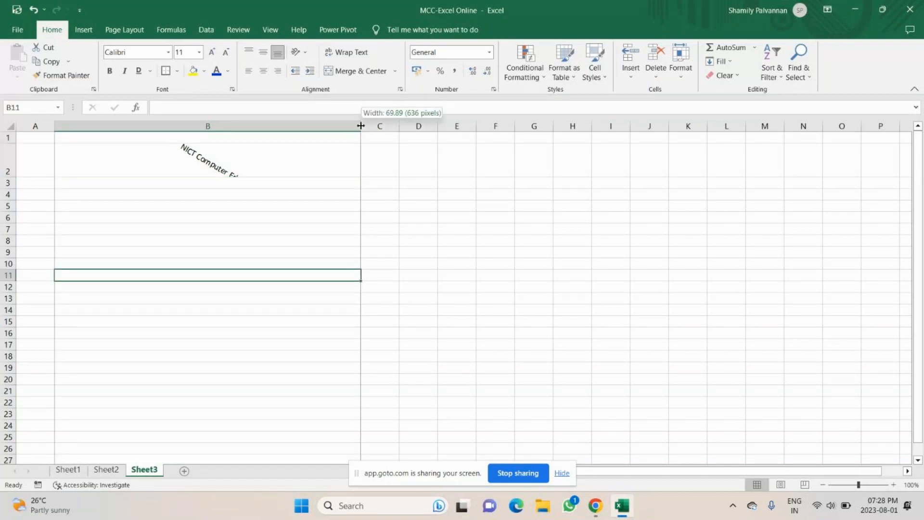
left_click_drag(361, 126, 148, 126)
left_click(108, 160)
left_click(305, 52)
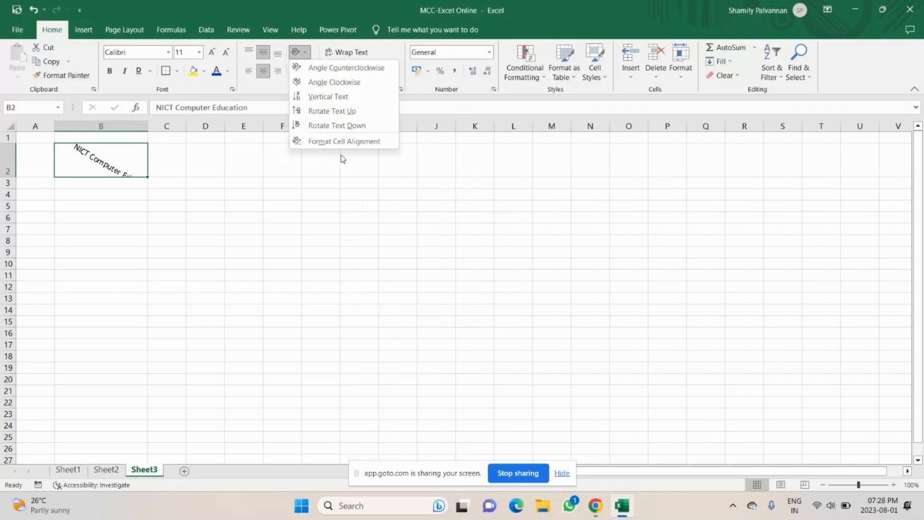
left_click(344, 141)
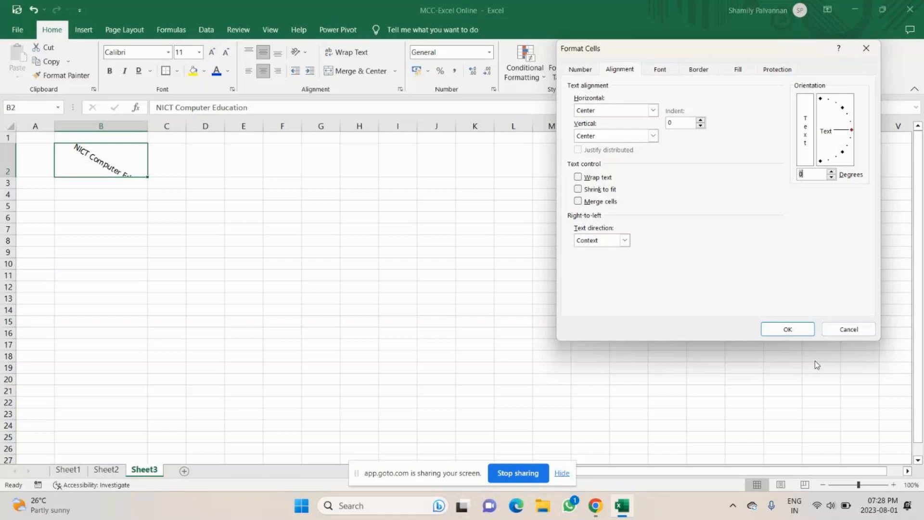
left_click(787, 329)
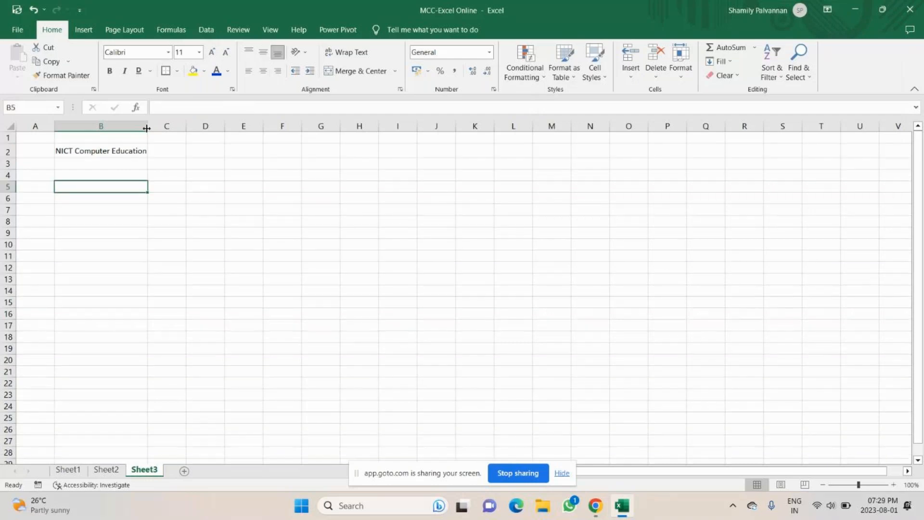
left_click_drag(147, 128, 97, 125)
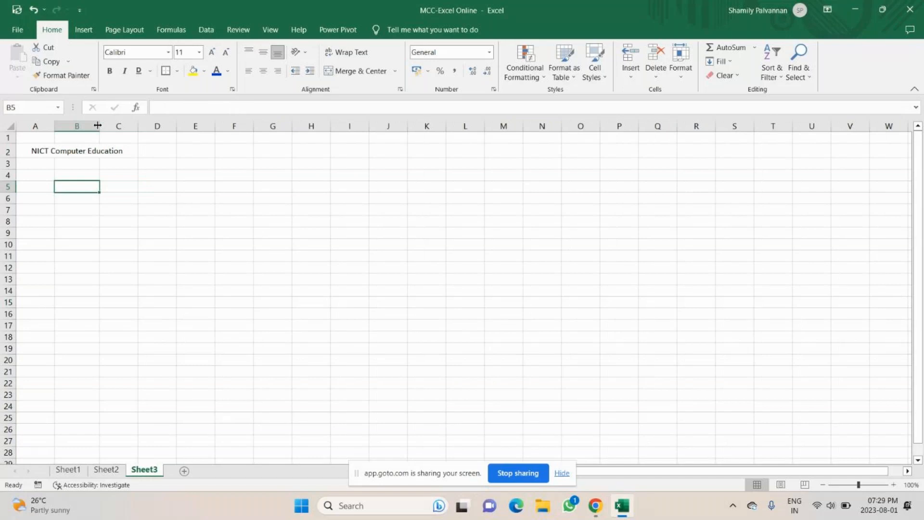
Step: Abandon the stray G2 entry and enter 'Merge and center' in B5
left_click(272, 151)
type("m")
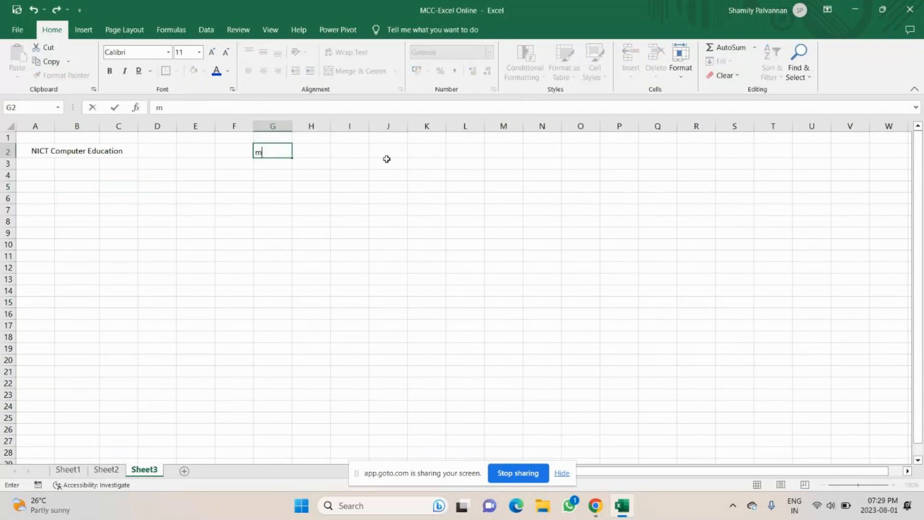
key("BackSpace")
type("ge")
key("Escape")
left_click(73, 183)
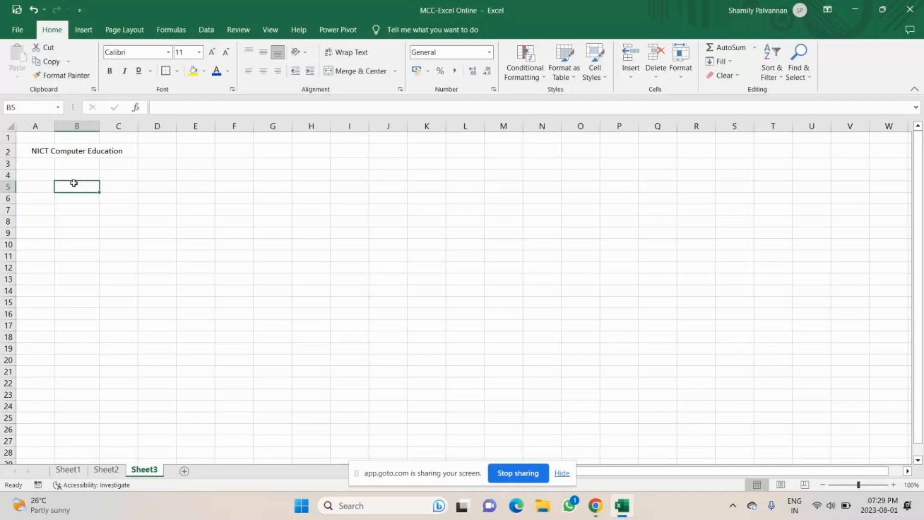
type("Merge an")
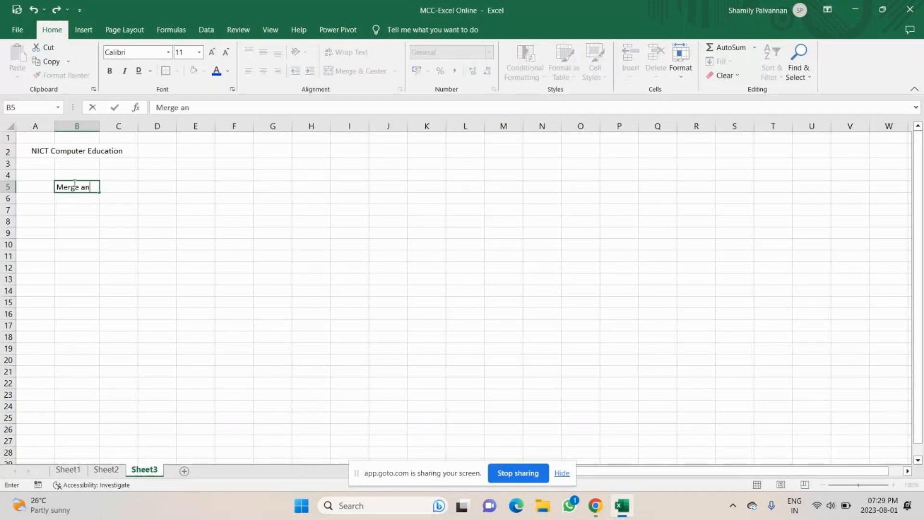
type("d ce")
type("nter")
key("Return")
key("Return")
Step: List Student A through Student F down B7:B12, correcting a typo in Student C
type("St")
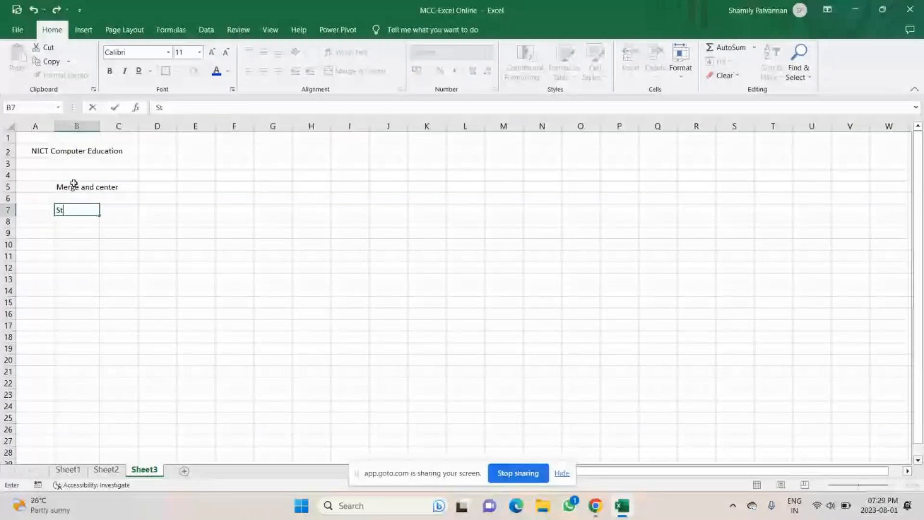
type("udent A")
key("Return")
type("St")
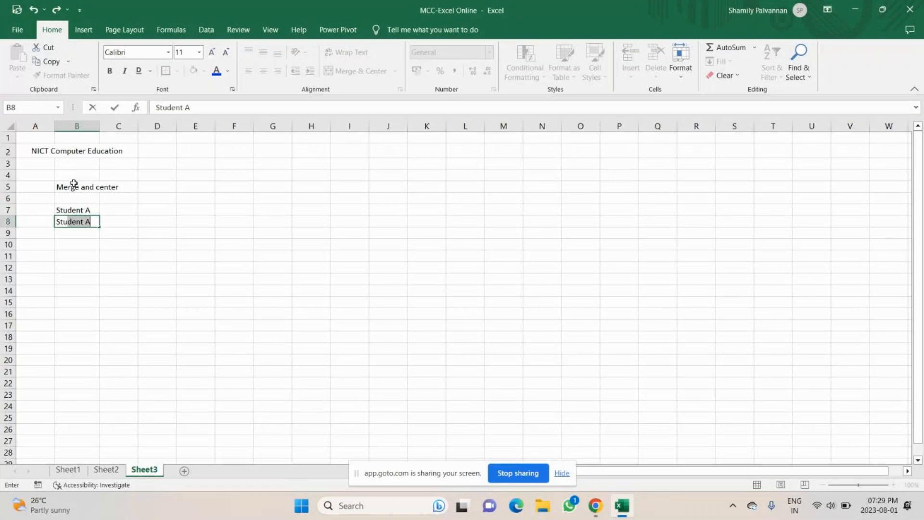
type("udentB")
key("Return")
type("Studenc")
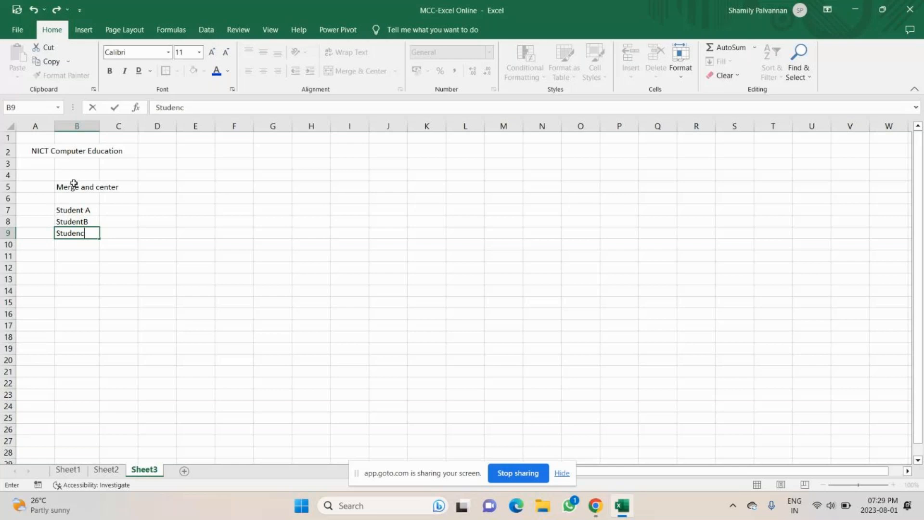
key("BackSpace")
type("t C")
key("Return")
type("S")
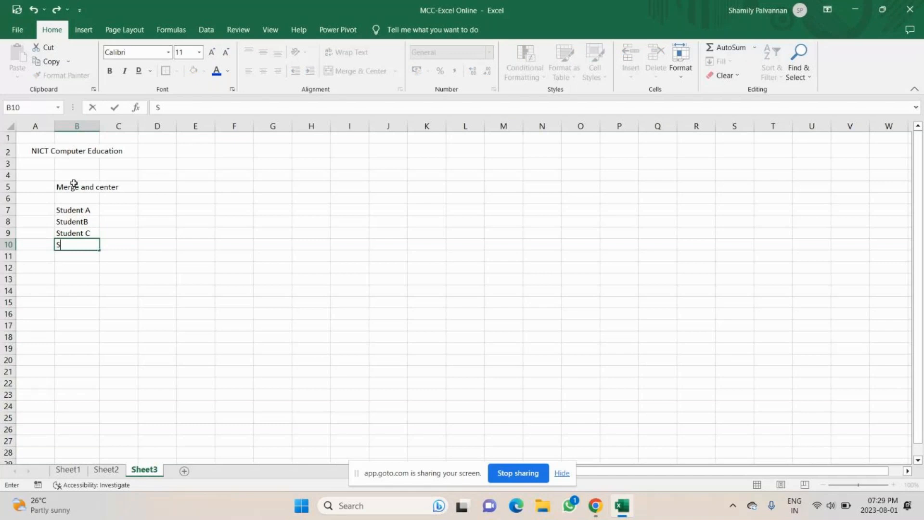
type("tudent D")
key("Return")
type("Stude")
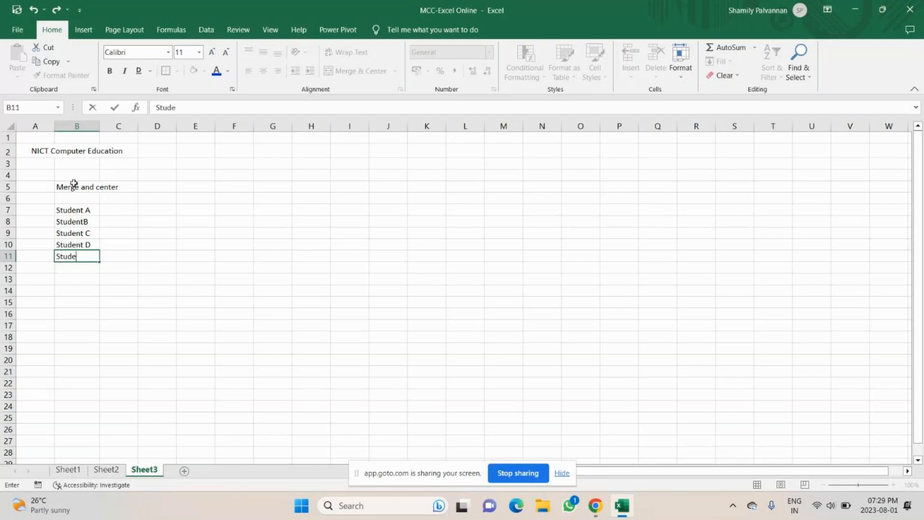
type("nt E")
key("Return")
type("St")
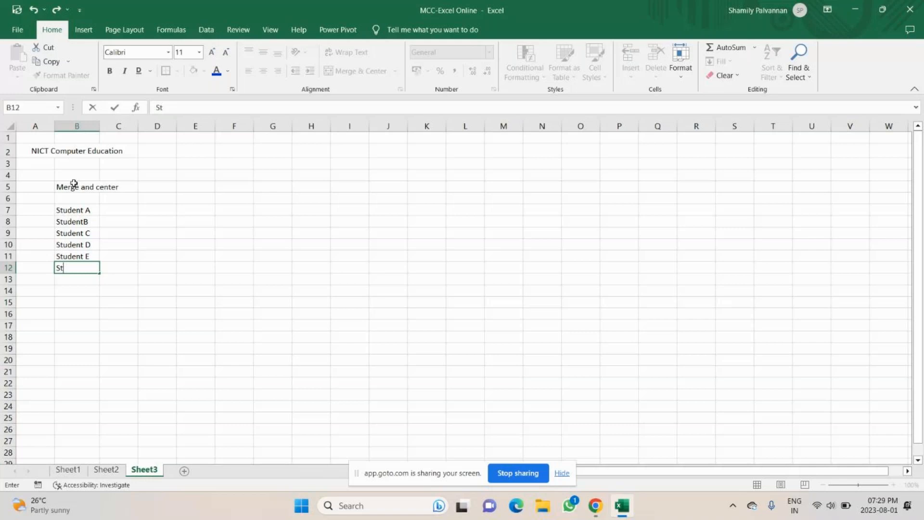
type("udent F")
Step: Fix B8 so it reads 'Student B' with the missing space
left_click(85, 221)
double_click(84, 221)
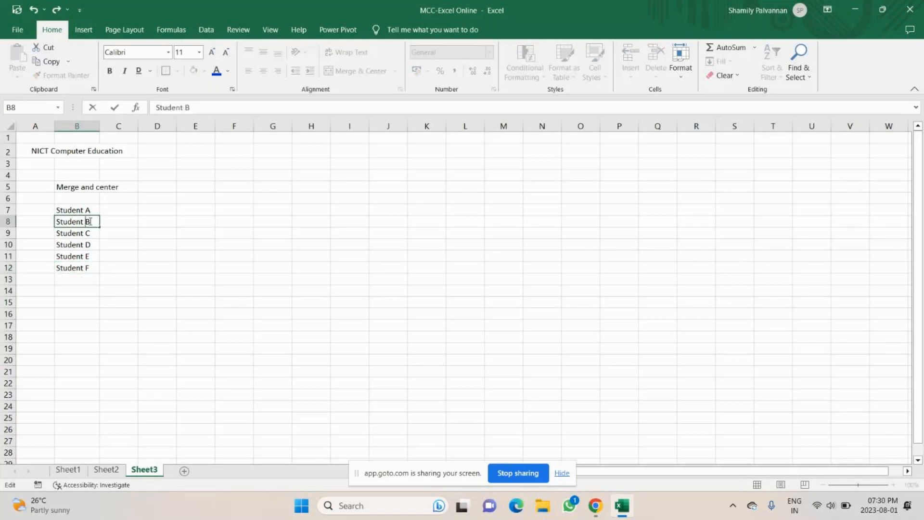
left_click(8, 198)
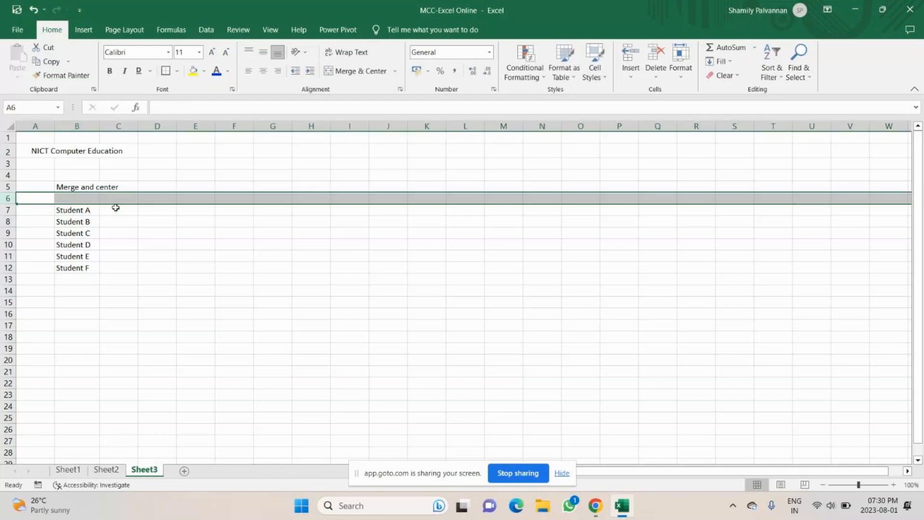
Step: Move the student names from B7:B12 down to B9:B14 and type 'Names' in B8
left_click(80, 212)
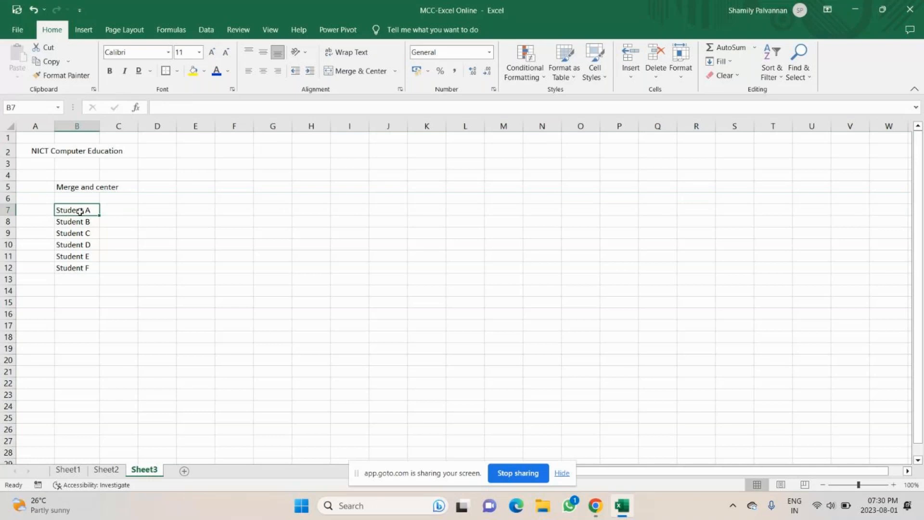
left_click_drag(80, 211, 77, 268)
key("ctrl+c")
left_click(73, 233)
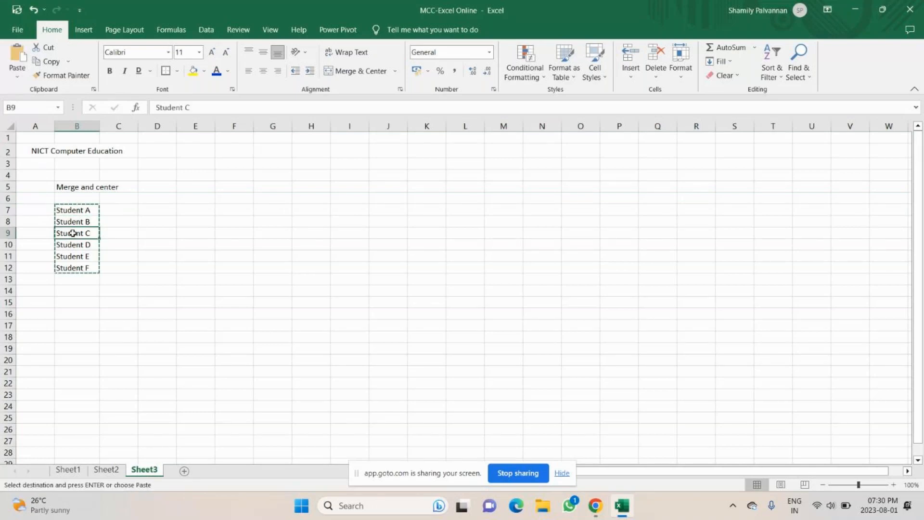
key("ctrl+v")
left_click(74, 221)
type("Names")
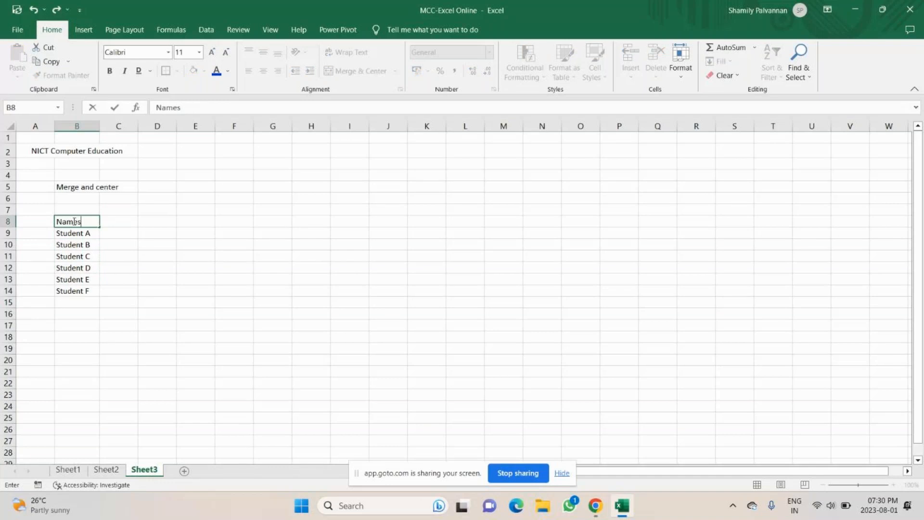
Step: Type headings Sub1, Sub2, sub3, Sunb4 and Sub5 across row 8, then edit F8 to fix Sunb4
key("Tab")
type("Sub1")
key("Tab")
type("Su")
type("b")
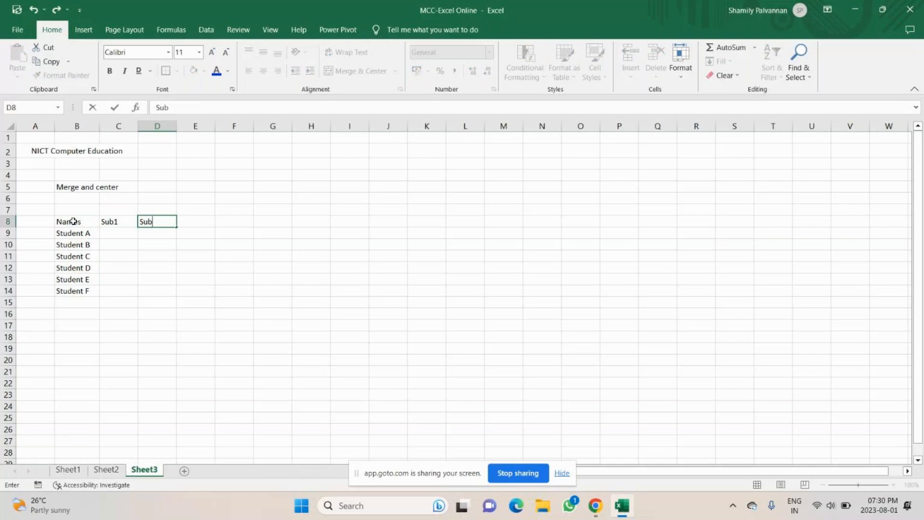
type("2")
key("Tab")
type("sub3")
key("Tab")
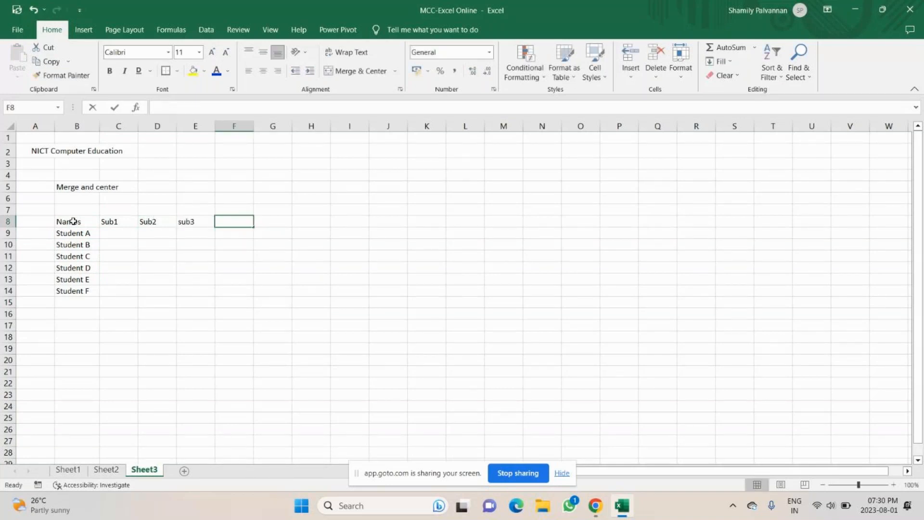
type("Sunb")
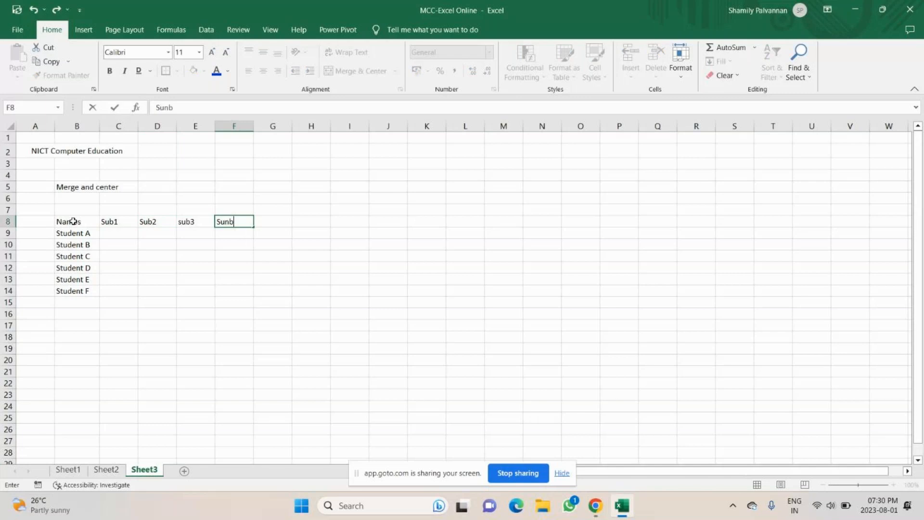
type("4")
key("Tab")
type("Sub")
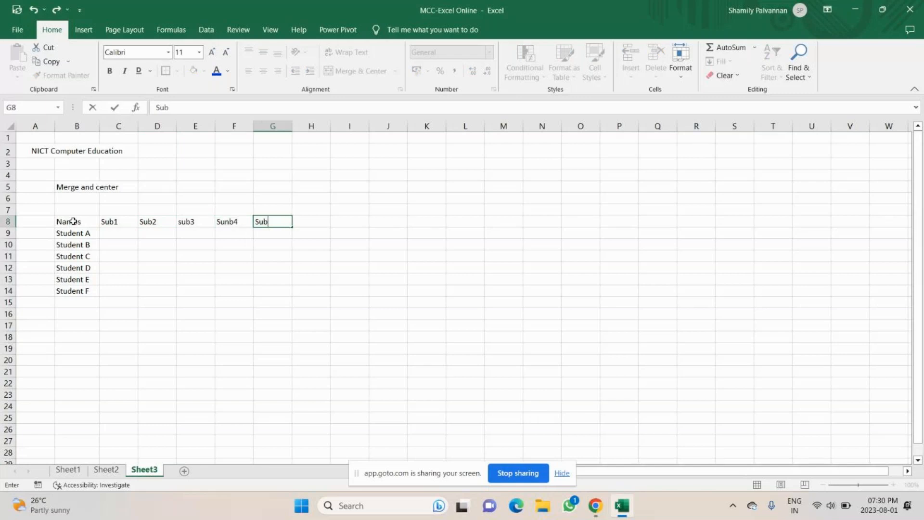
type("5")
key("Tab")
type("Sub5")
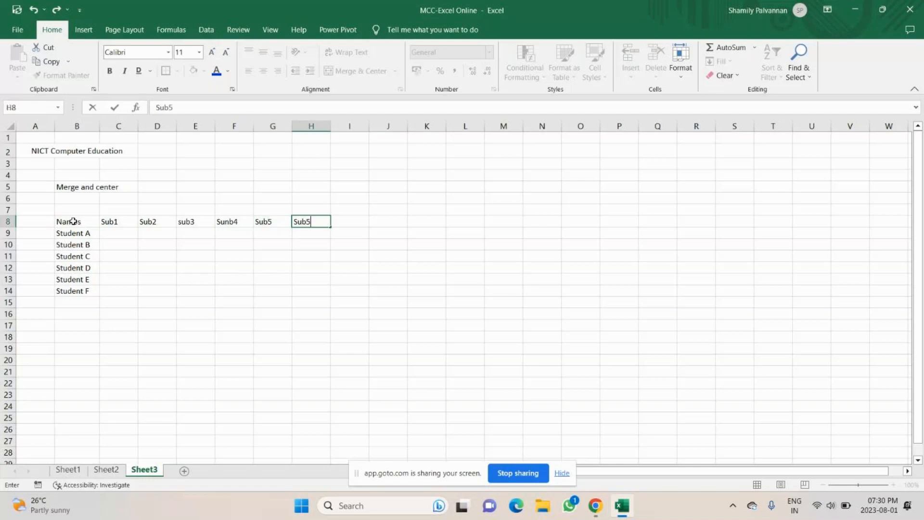
double_click(223, 223)
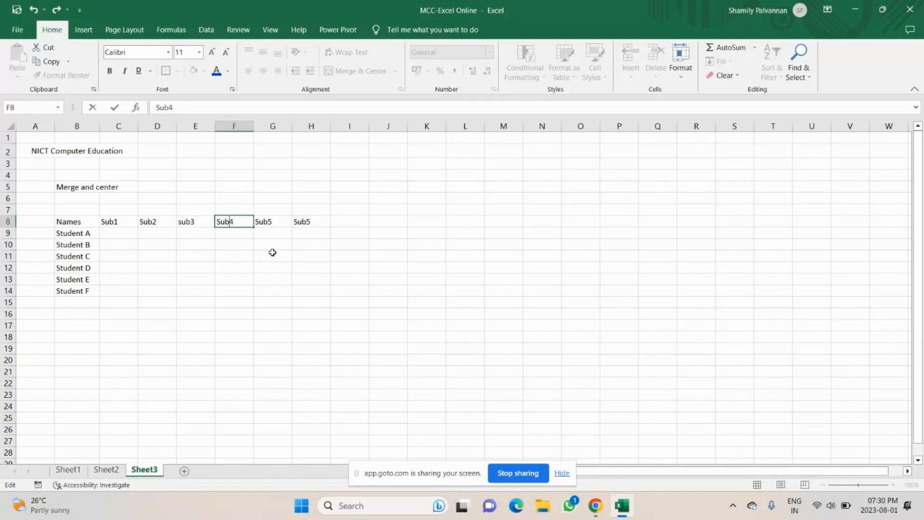
Step: Enter =RANDBETWEEN(30,95) in C9
left_click_drag(116, 233, 288, 293)
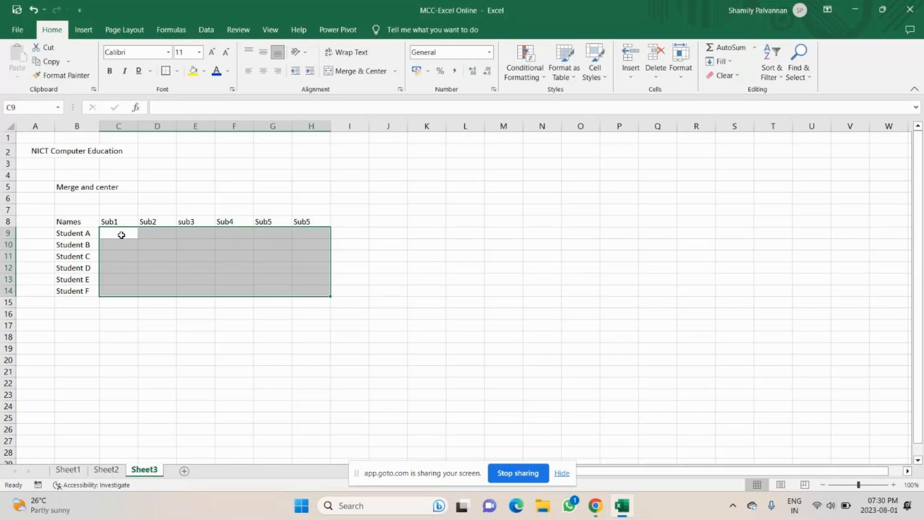
left_click(122, 235)
type("=")
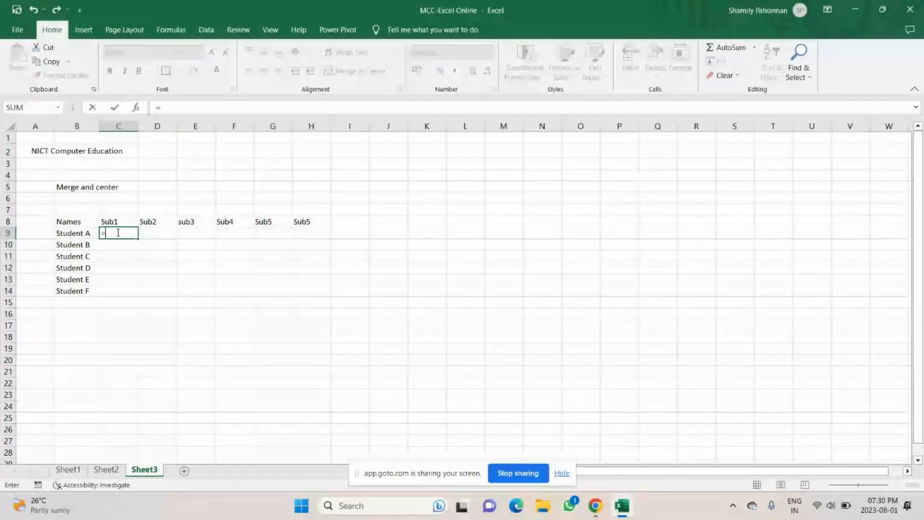
key("Escape")
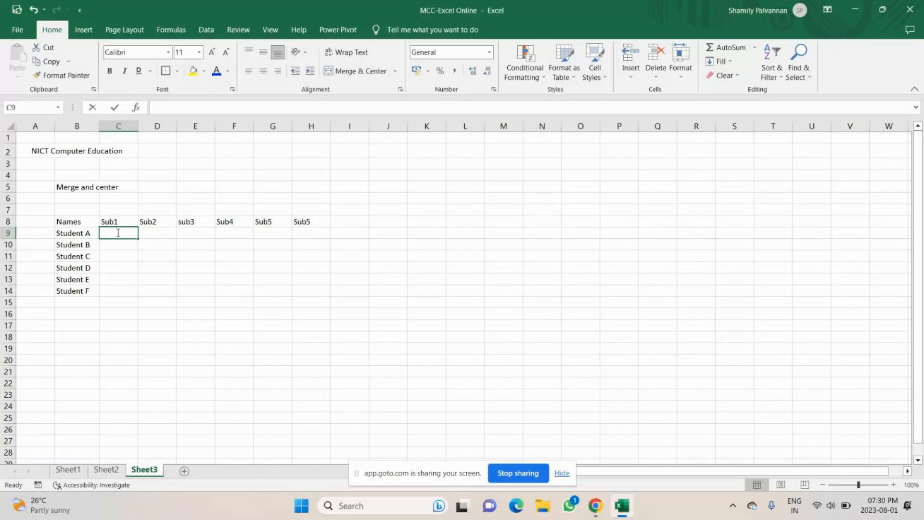
type("=rand")
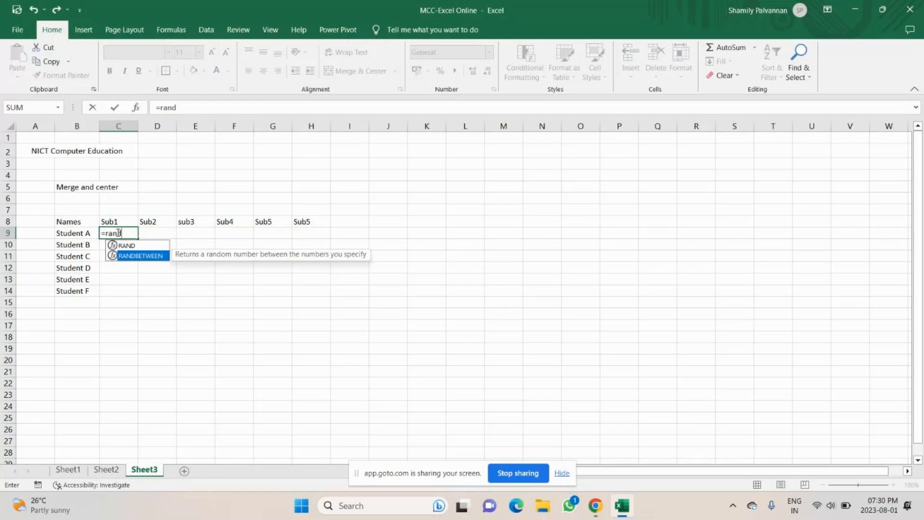
key("Tab")
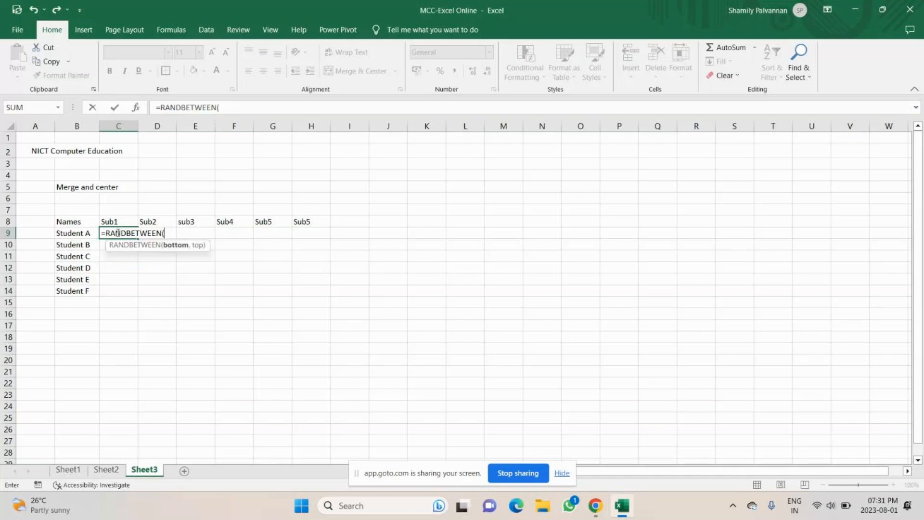
type("30,95")
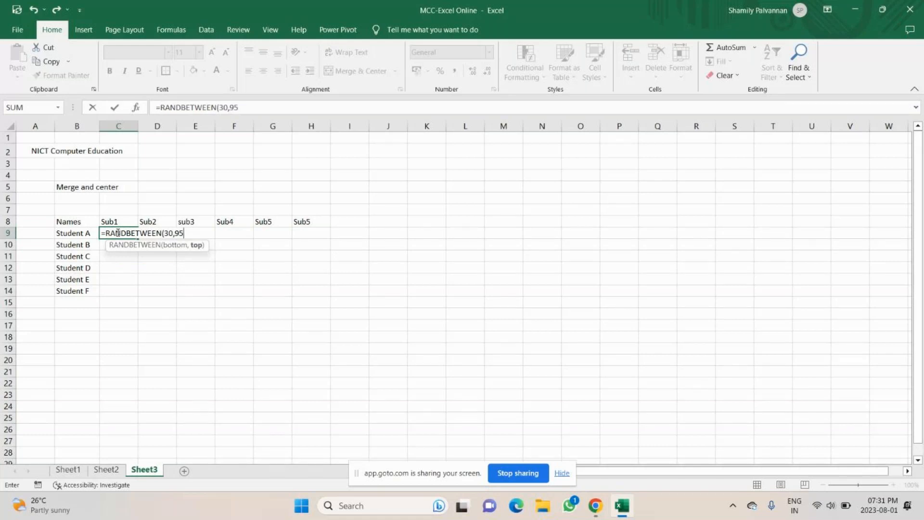
key("Return")
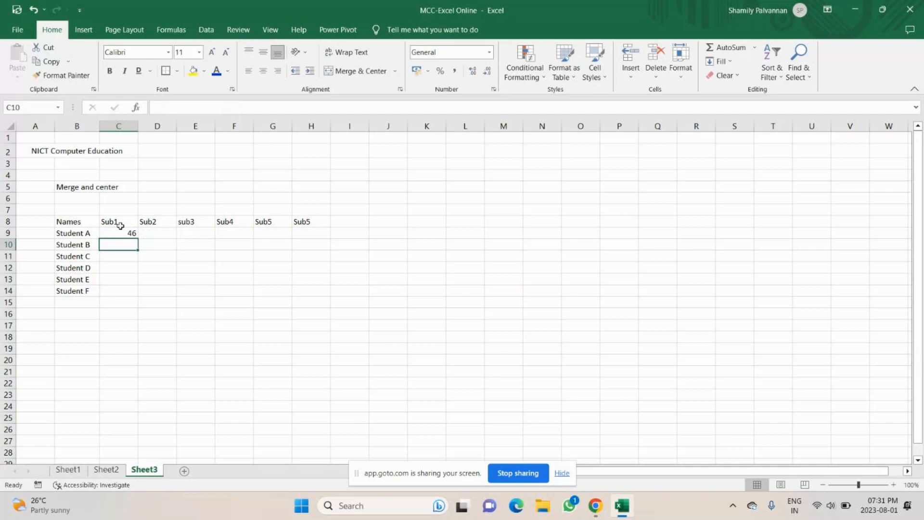
Step: Fill the C9 random-mark formula down to C14 and across to column H
left_click(126, 232)
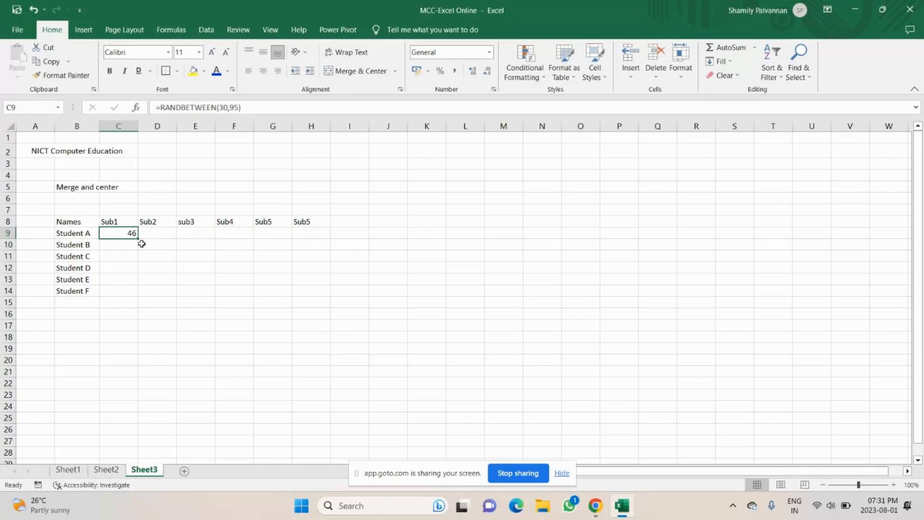
left_click_drag(139, 238, 139, 296)
left_click(145, 303)
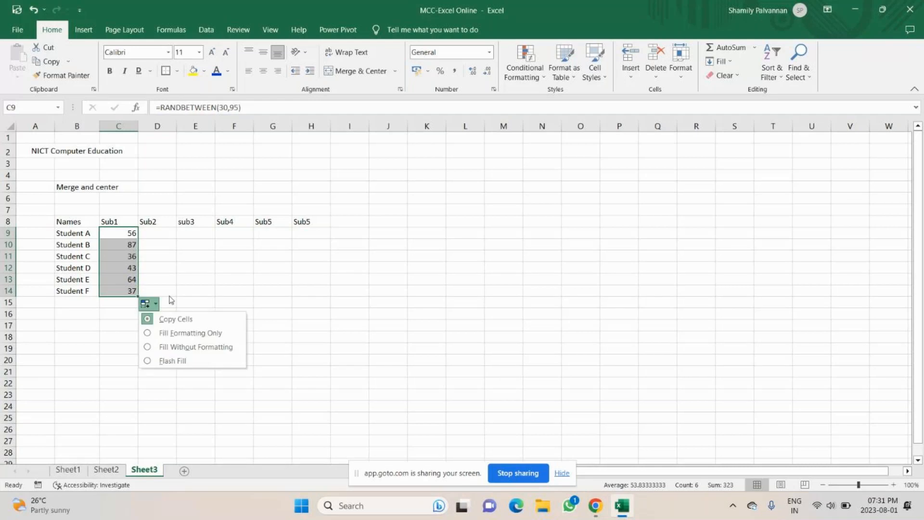
left_click_drag(120, 233, 137, 296)
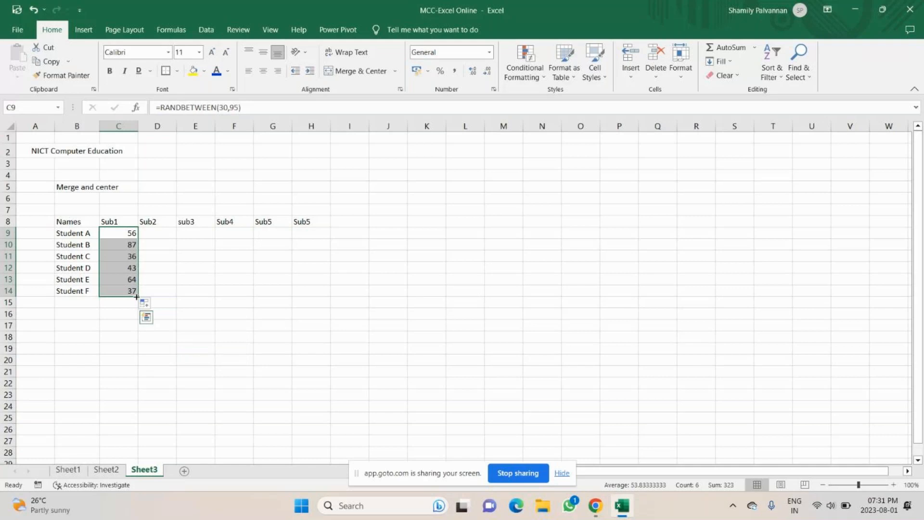
double_click(317, 221)
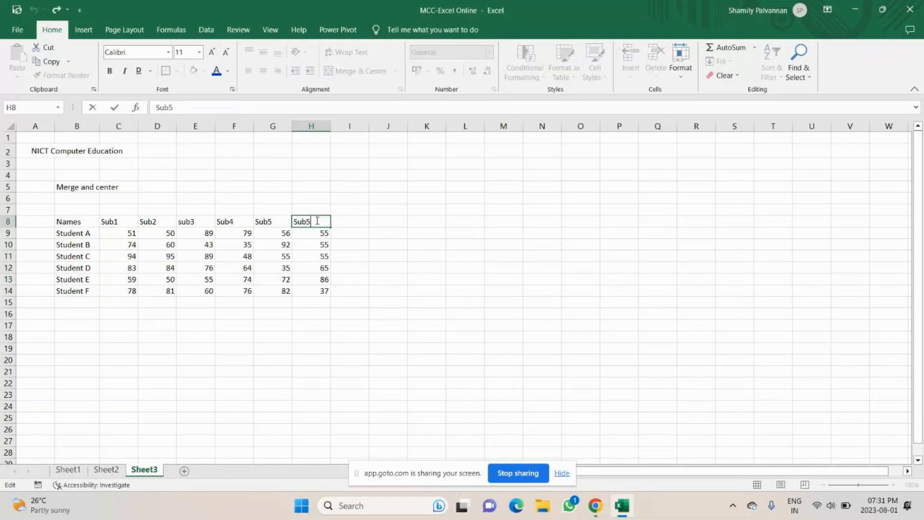
Step: Change the duplicate H8 heading to Sub6
key("BackSpace")
type("6")
key("Return")
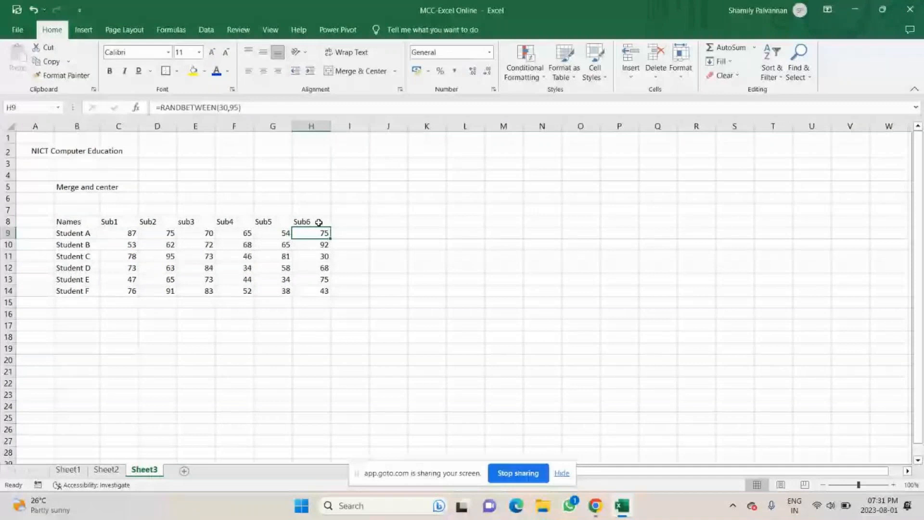
Step: Add a Total heading in I8 and AutoSum each student's marks down I9:I14
left_click(339, 223)
type("T")
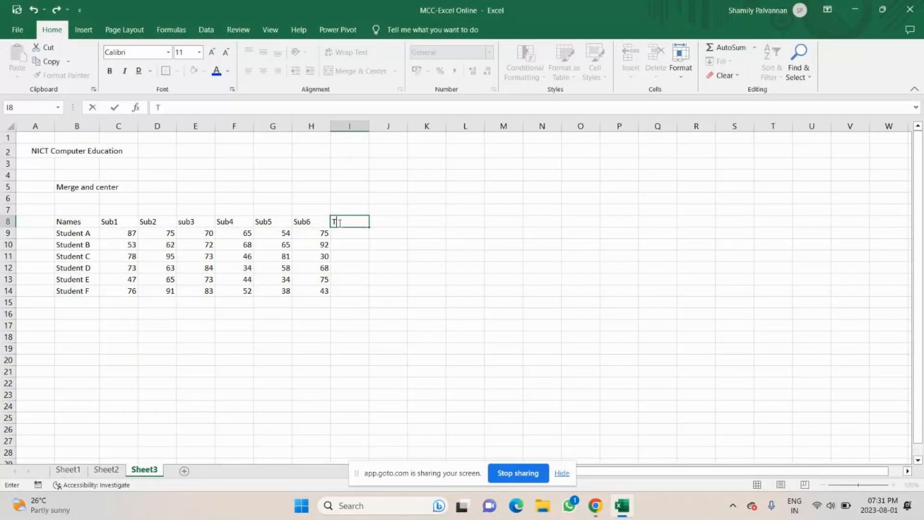
type("otal")
key("Return")
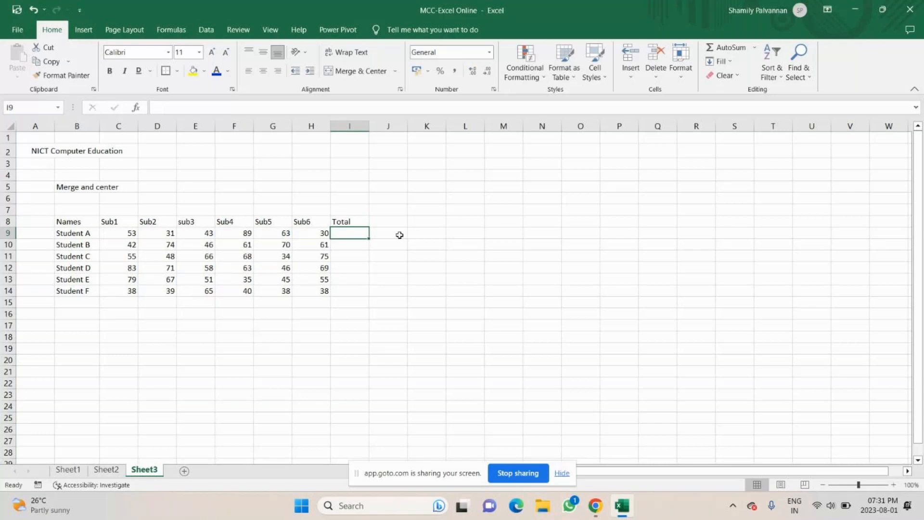
left_click(728, 51)
key("Return")
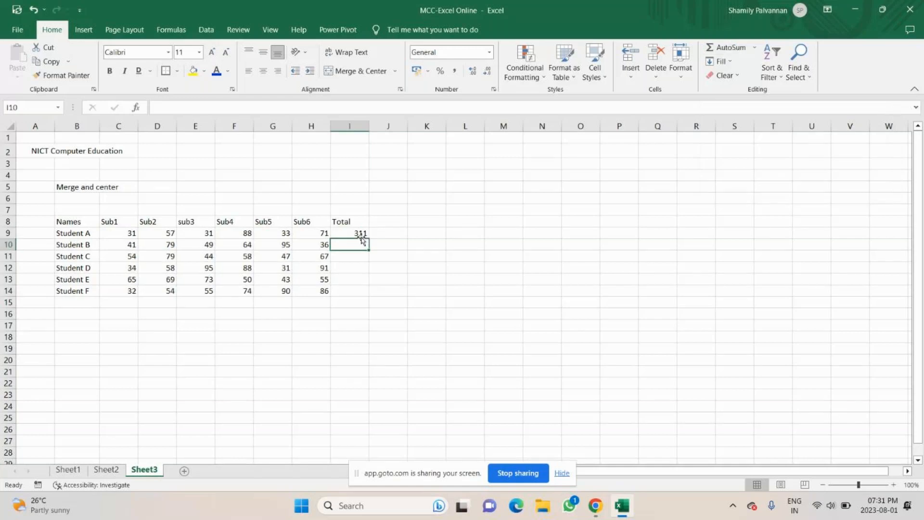
left_click(362, 235)
left_click_drag(369, 239, 356, 287)
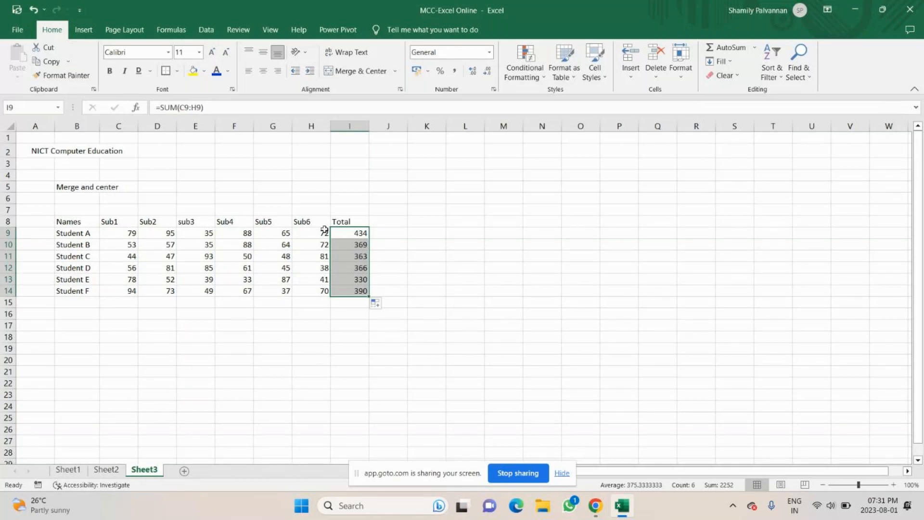
Step: Copy C9:H14 and paste it back over itself as plain values
left_click_drag(117, 233, 302, 294)
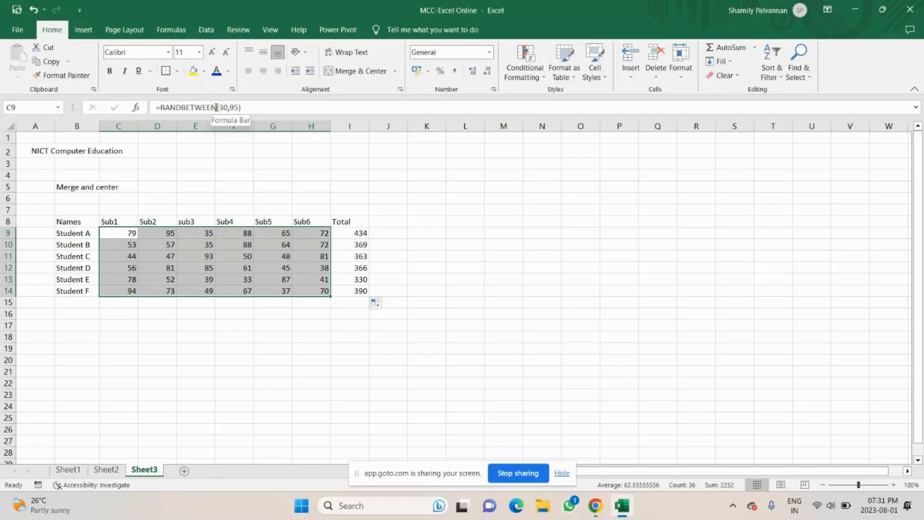
left_click(215, 107)
key("ctrl+c")
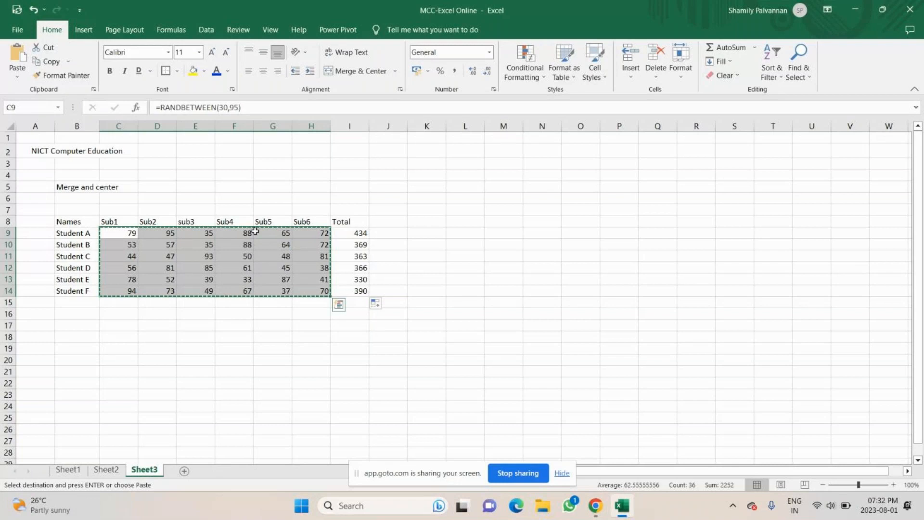
key("ctrl+alt+v")
key("v")
key("Return")
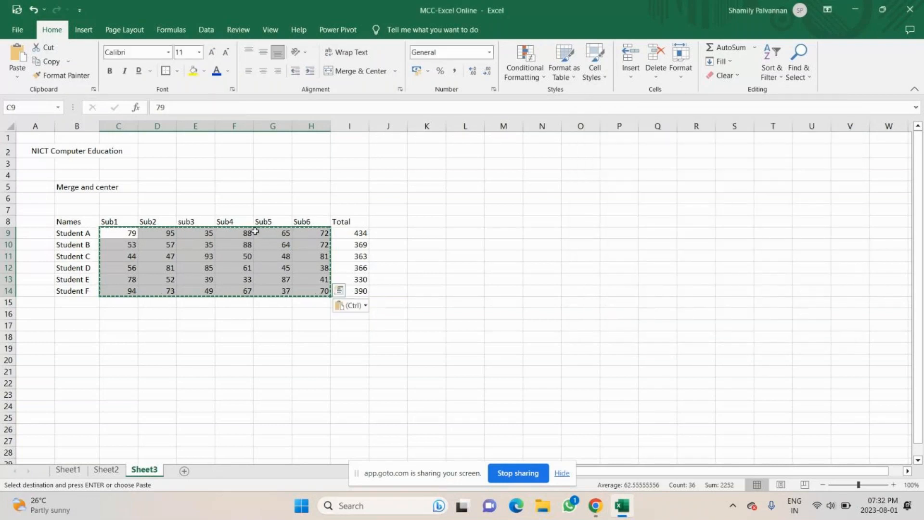
key("Escape")
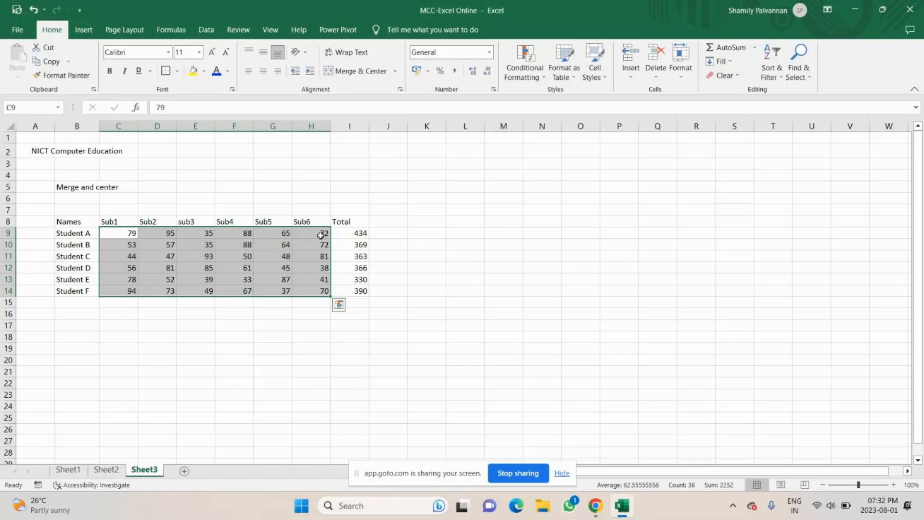
left_click(345, 231)
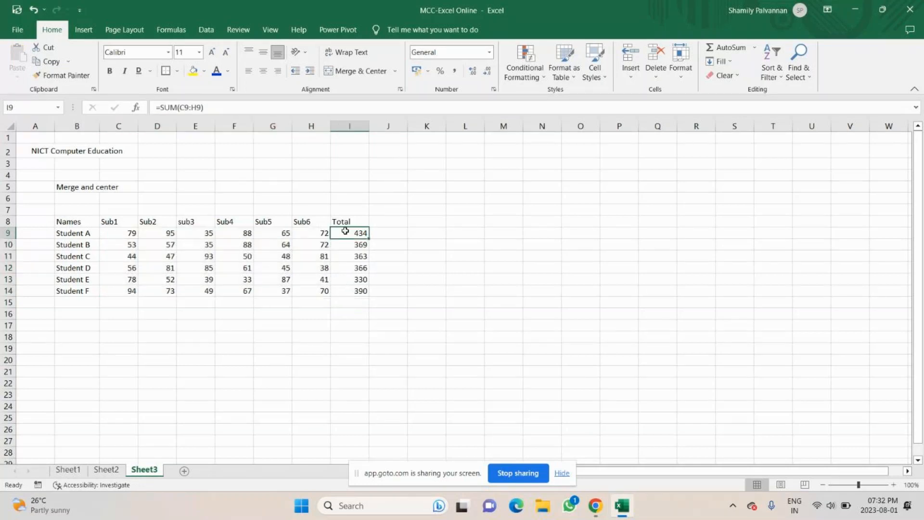
Step: Apply All Borders to every cell of the marks table B8:I14
left_click_drag(72, 222, 361, 291)
left_click(178, 72)
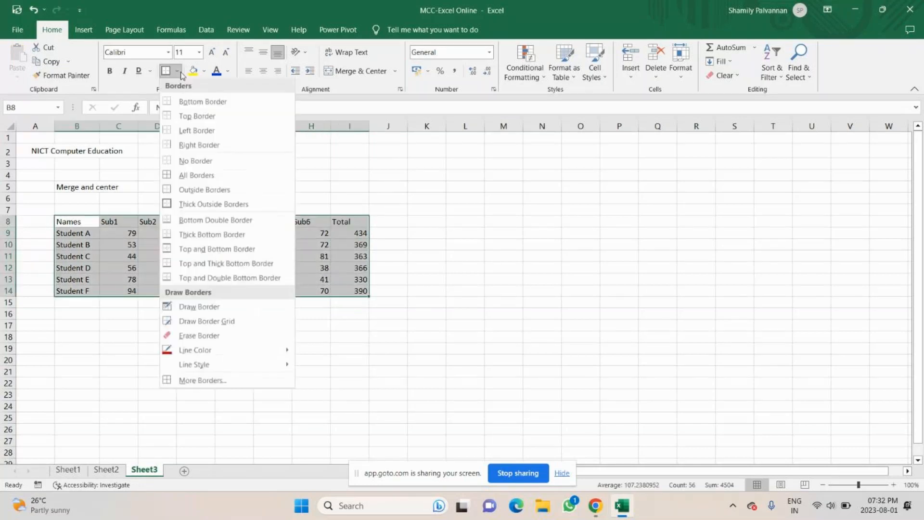
left_click(192, 171)
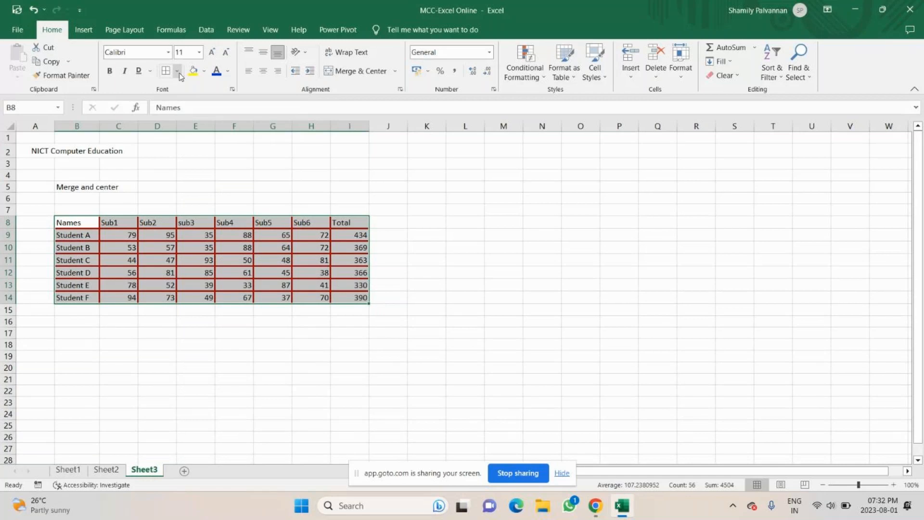
left_click(115, 223)
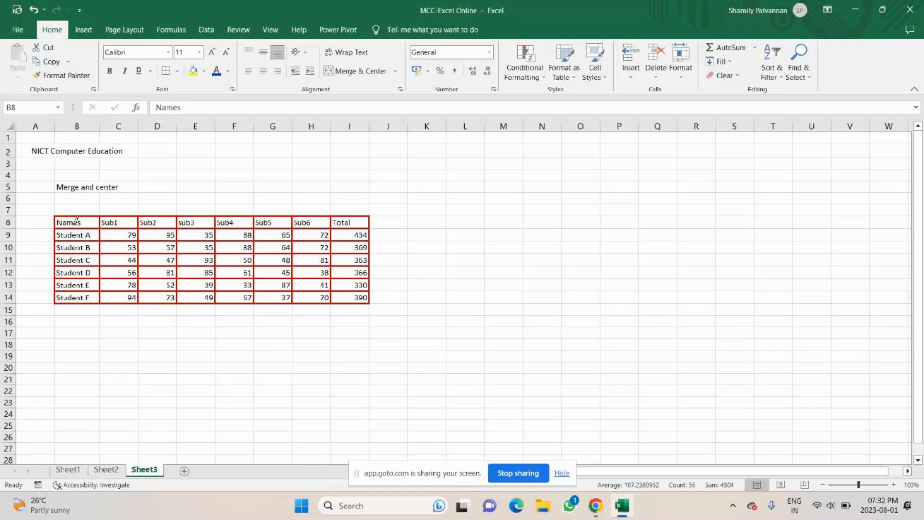
Step: Draw black border edges on parts of the table by hand, then undo them
left_click_drag(74, 224, 230, 238)
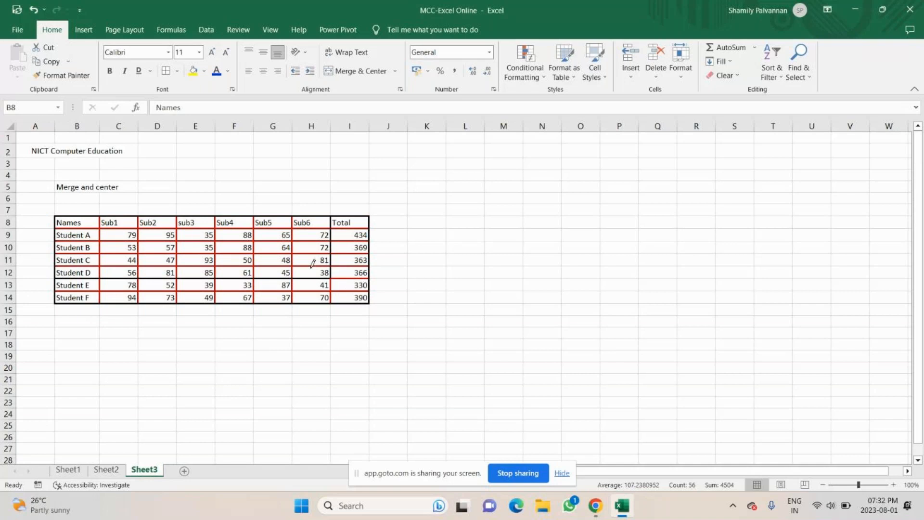
left_click_drag(312, 267, 111, 239)
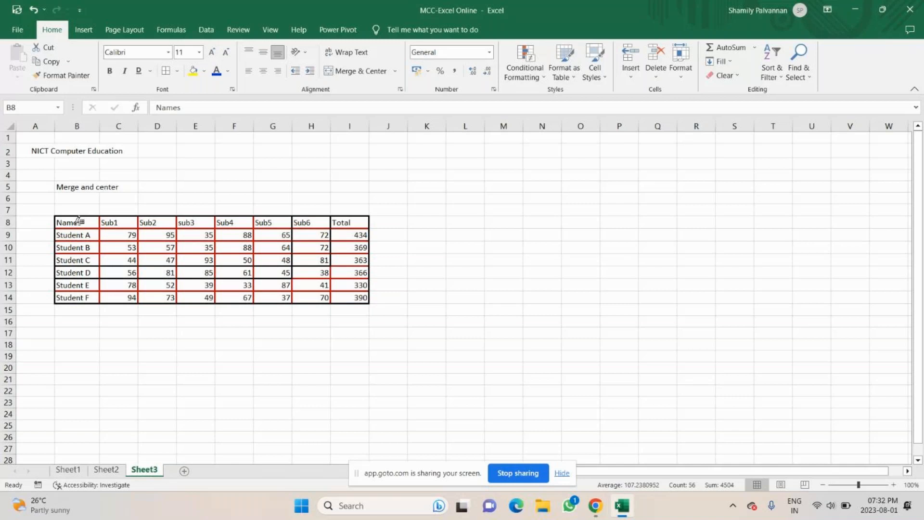
key("ctrl+z")
Step: Select the whole sheet and reapply All Borders as thin black lines
key("ctrl+a")
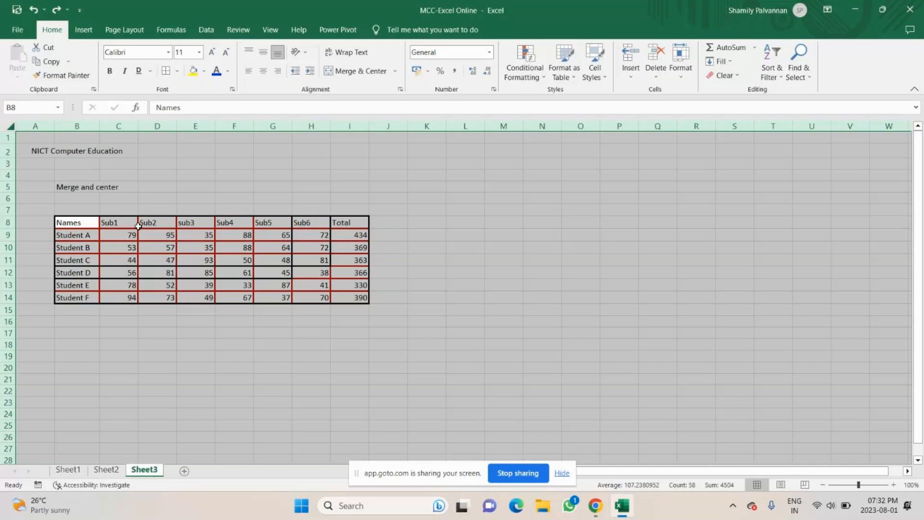
left_click(177, 71)
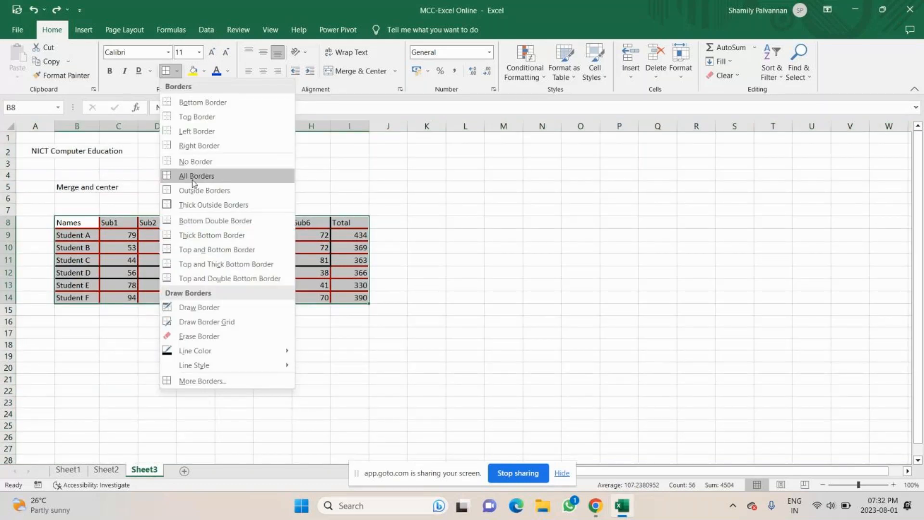
left_click(192, 177)
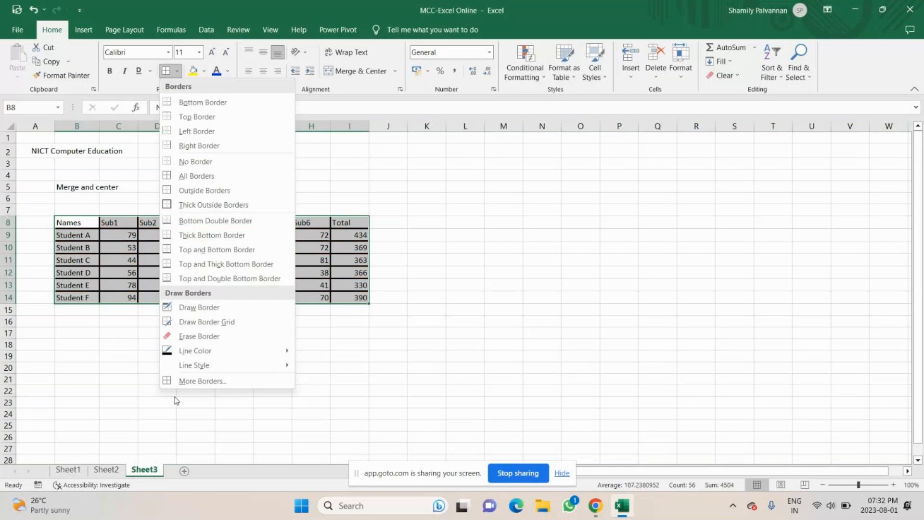
mouse_move(202, 365)
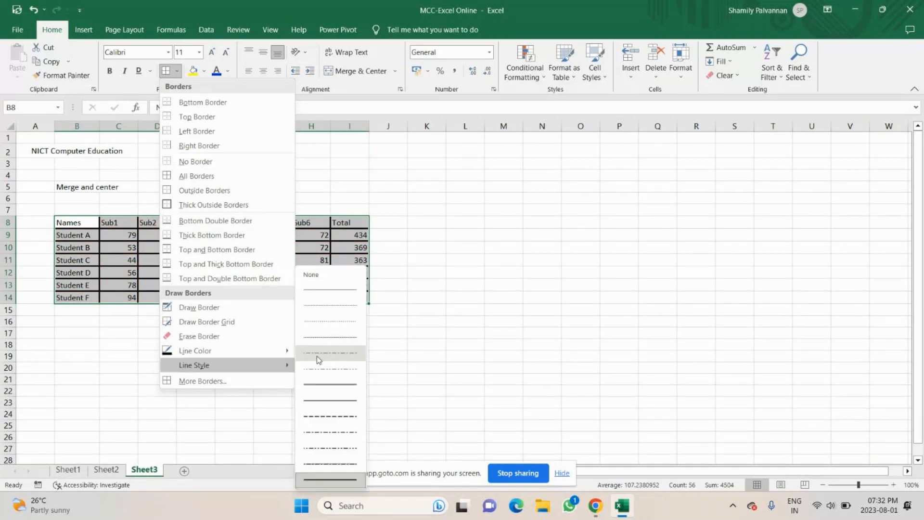
left_click(167, 72)
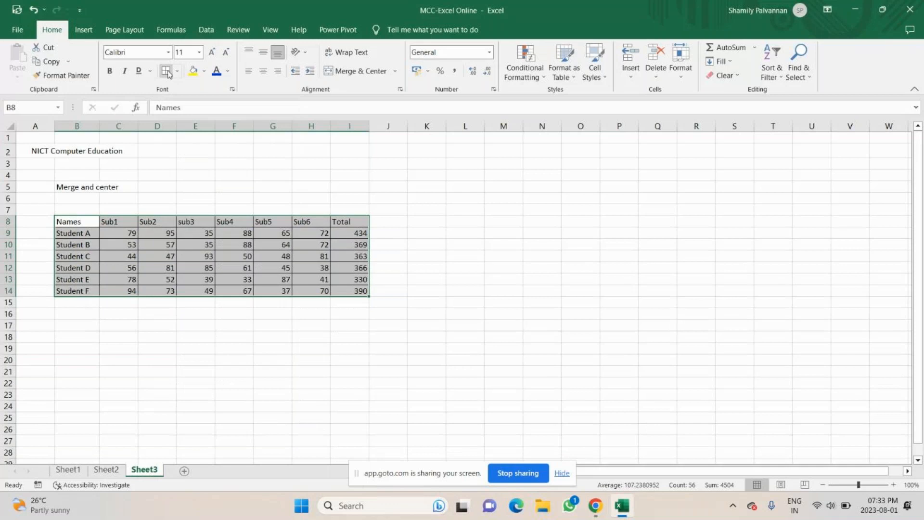
left_click(415, 312)
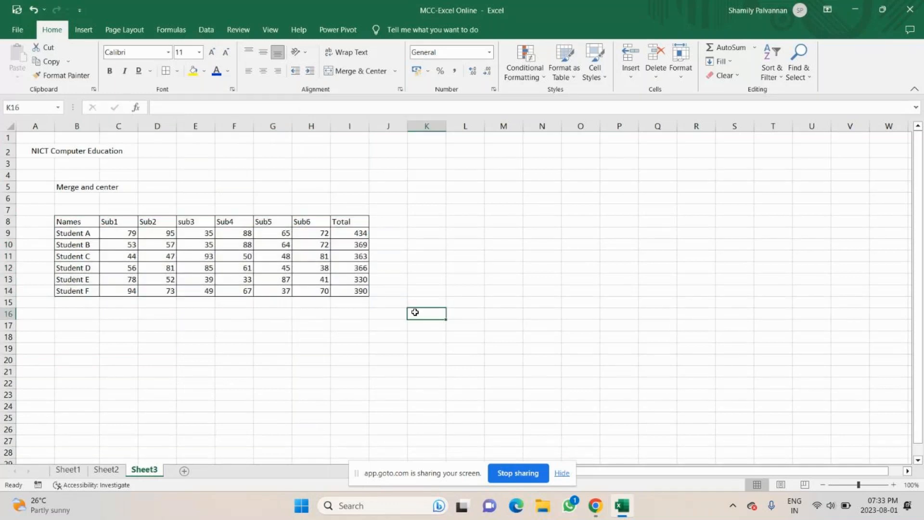
Step: Enter the title 'Student Marks List - July 2023' in B7, above the B8:I8 header row
left_click_drag(72, 222, 350, 221)
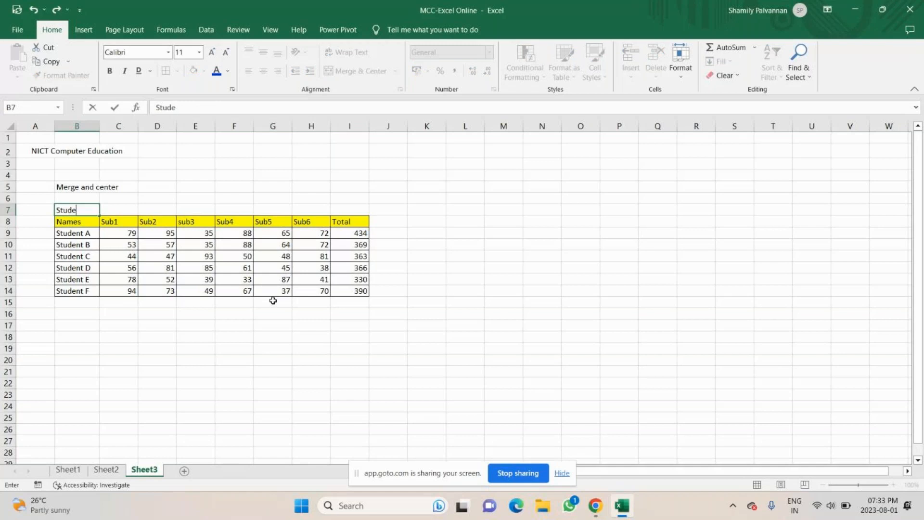
type("nt Marks Lis")
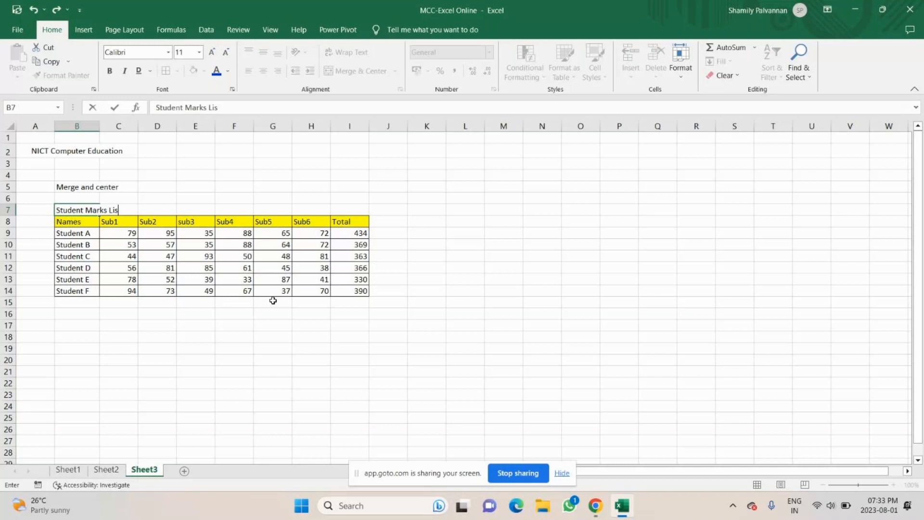
type("t - July 2023")
key("Return")
left_click(82, 210)
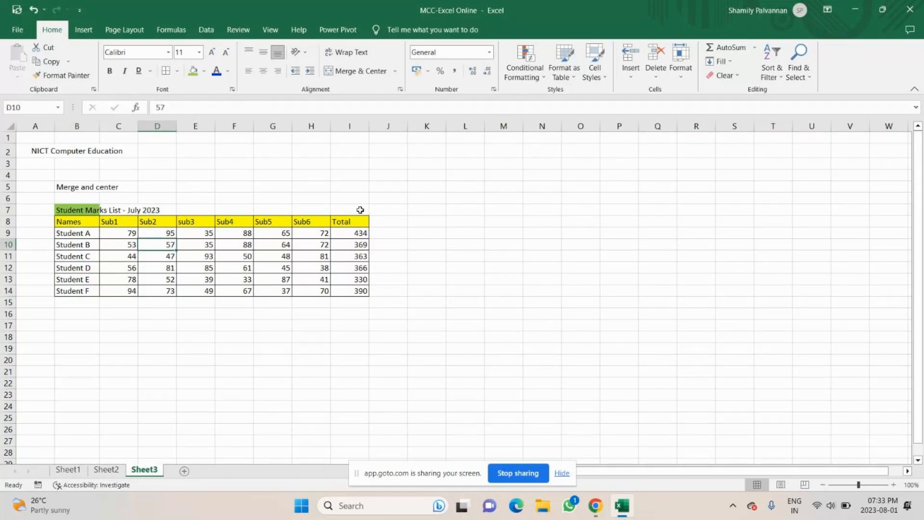
left_click(113, 208)
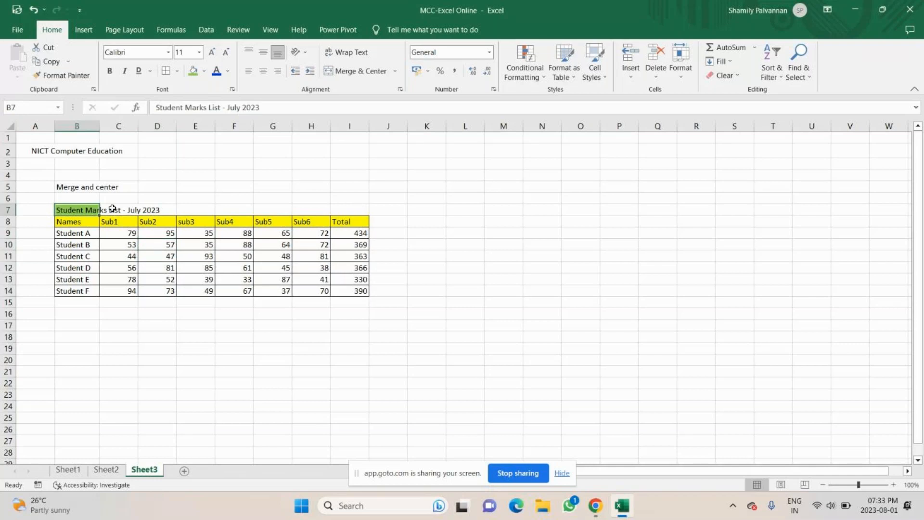
left_click(161, 211)
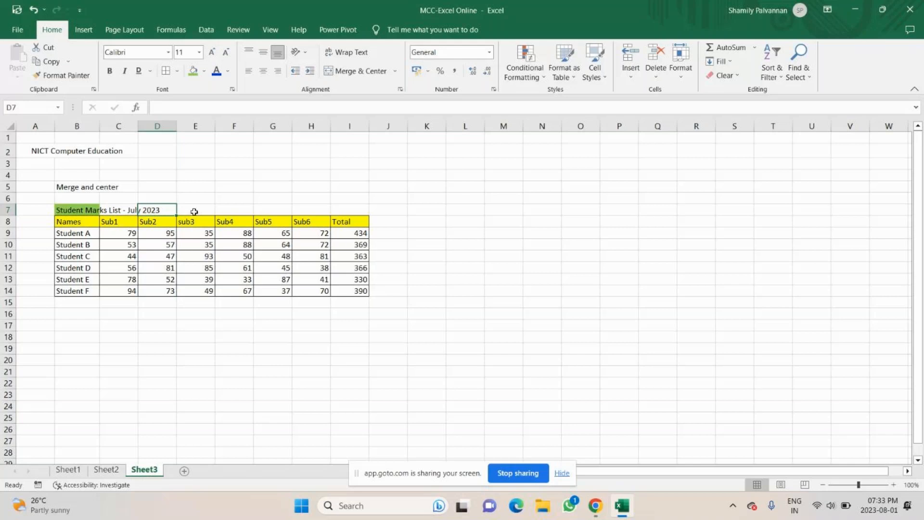
Step: Merge and centre the 'Student Marks List - July 2023' title across B7:I7
left_click(350, 210)
left_click(272, 418)
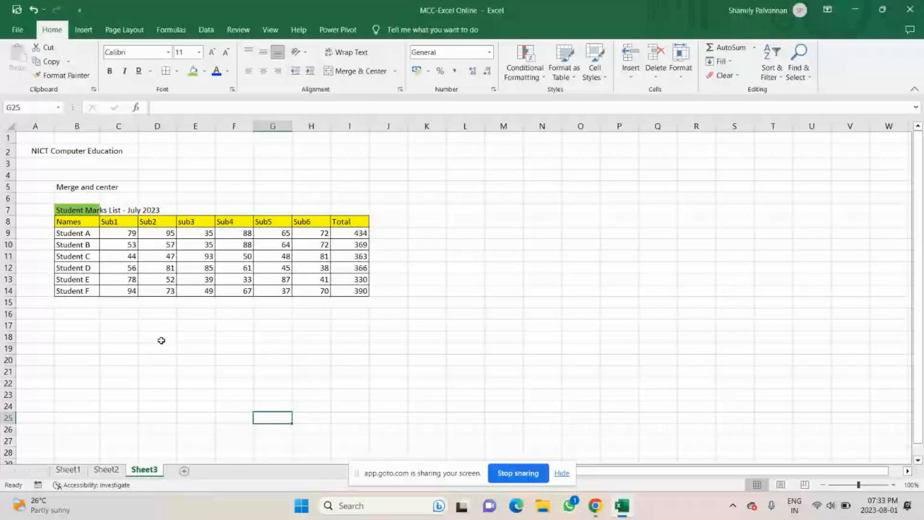
left_click_drag(77, 210, 350, 210)
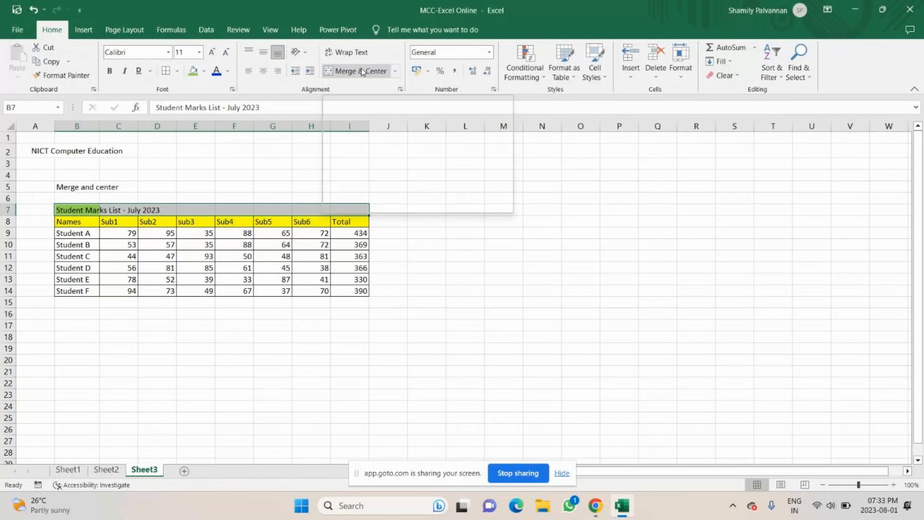
left_click(362, 72)
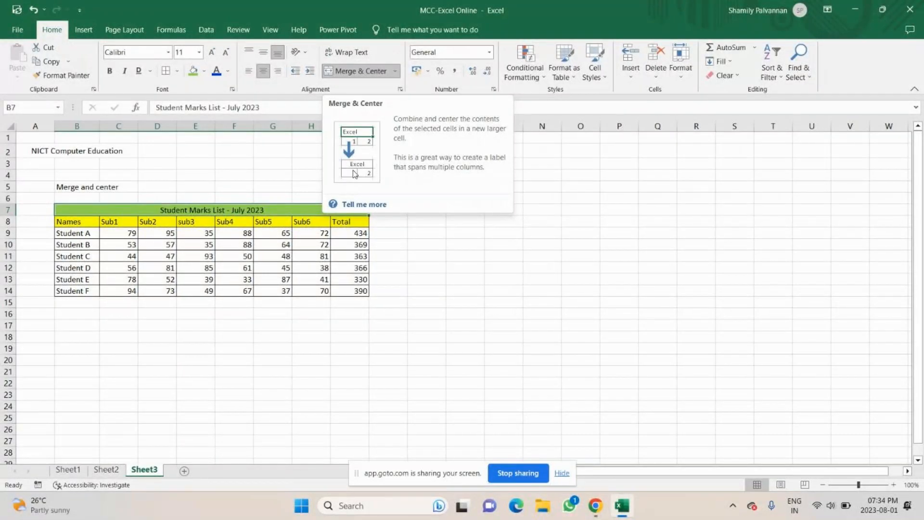
left_click(101, 336)
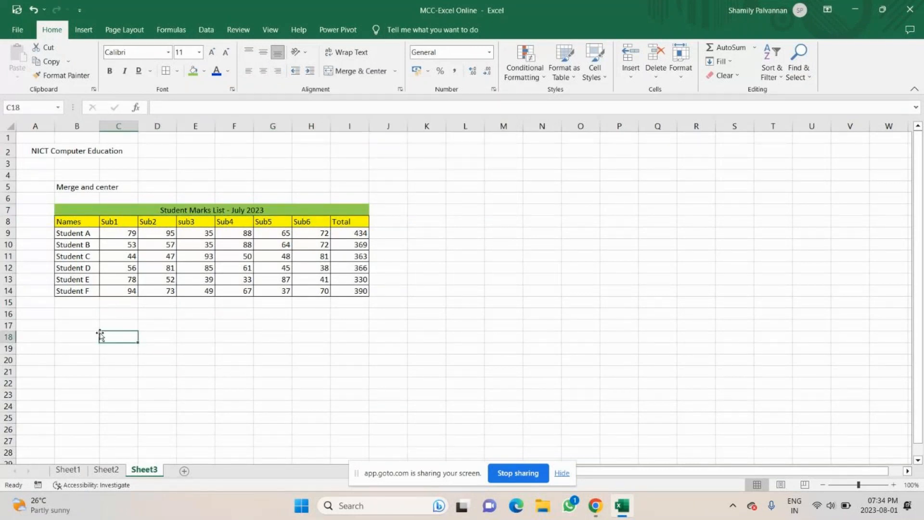
Step: Add borders to M6:R6 and merge it into one centred cell
left_click_drag(463, 209, 576, 226)
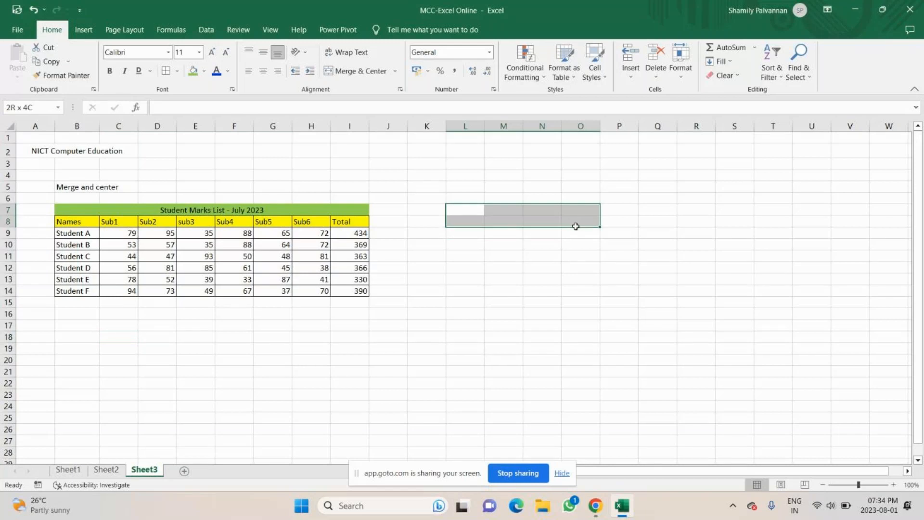
left_click_drag(503, 198, 705, 196)
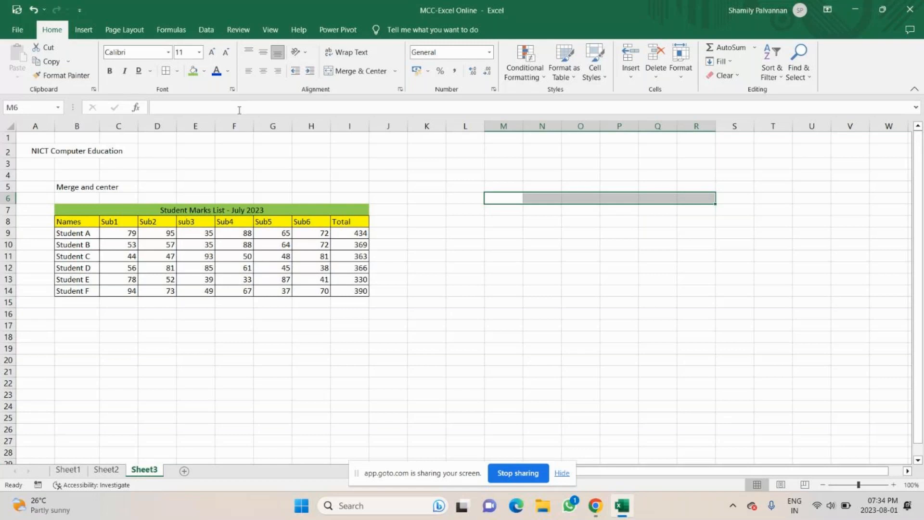
left_click(166, 71)
left_click(504, 198)
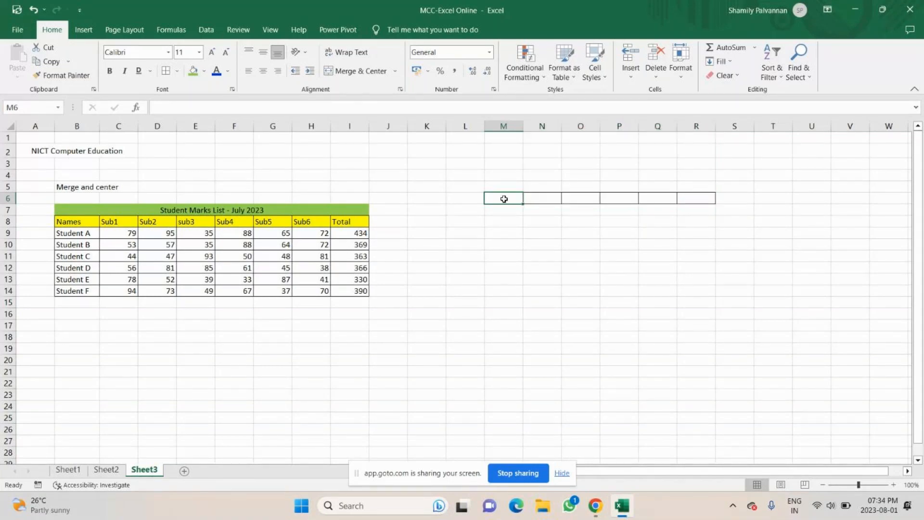
left_click_drag(504, 199, 668, 204)
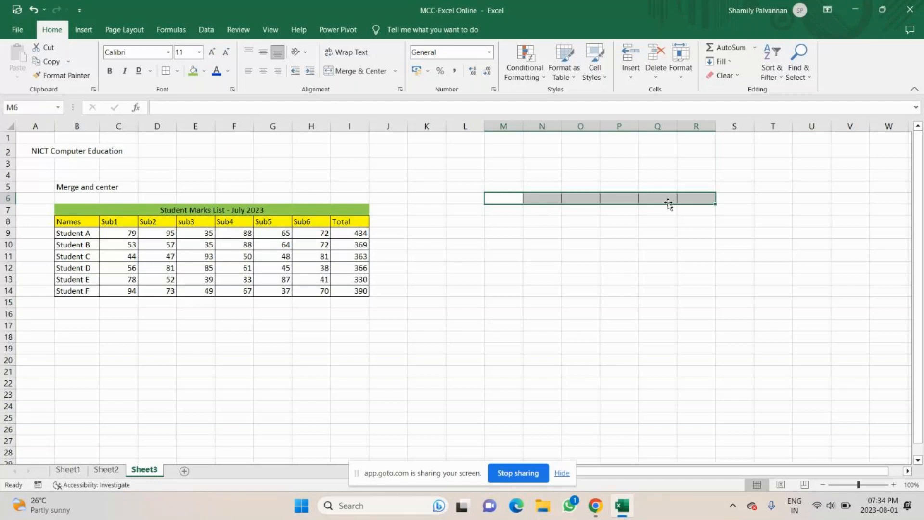
left_click(356, 72)
Step: Merge M8:M14 and O8:Q14 into single cells
left_click_drag(503, 222, 498, 288)
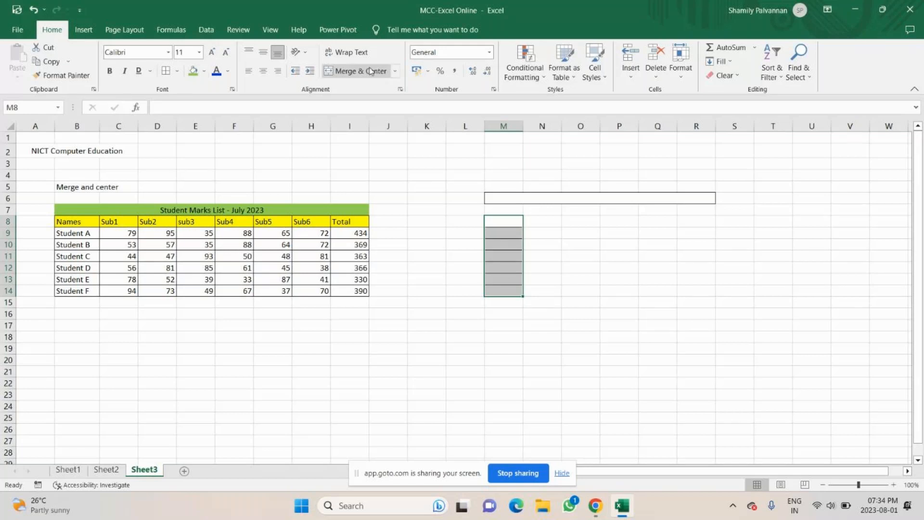
left_click(371, 71)
left_click(619, 267)
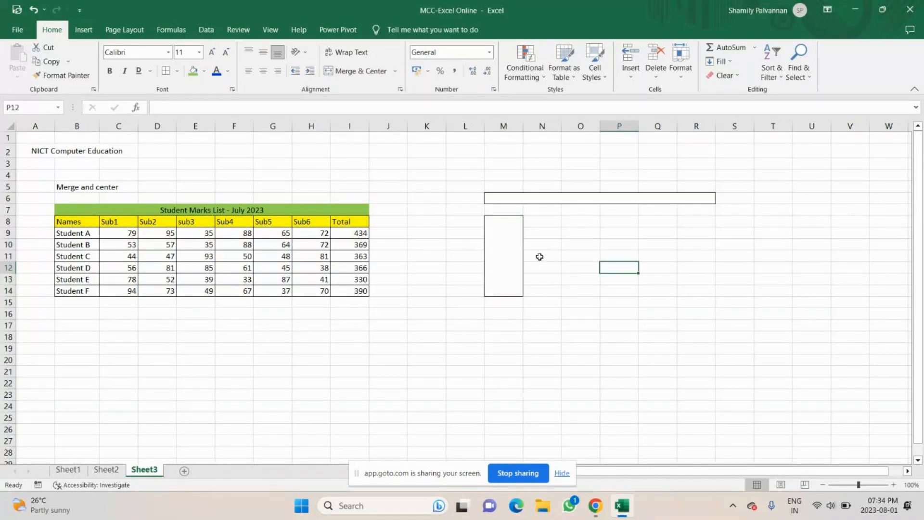
left_click_drag(581, 222, 663, 290)
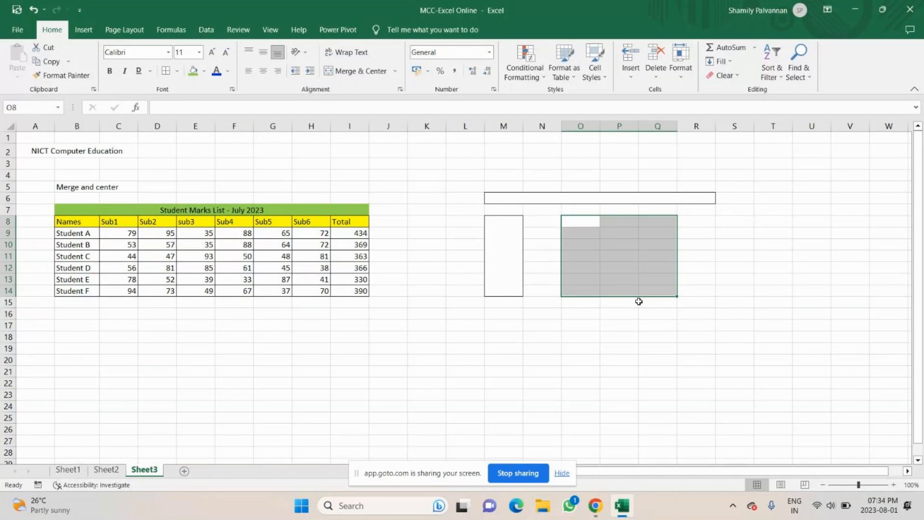
key("alt+h")
key("m")
key("c")
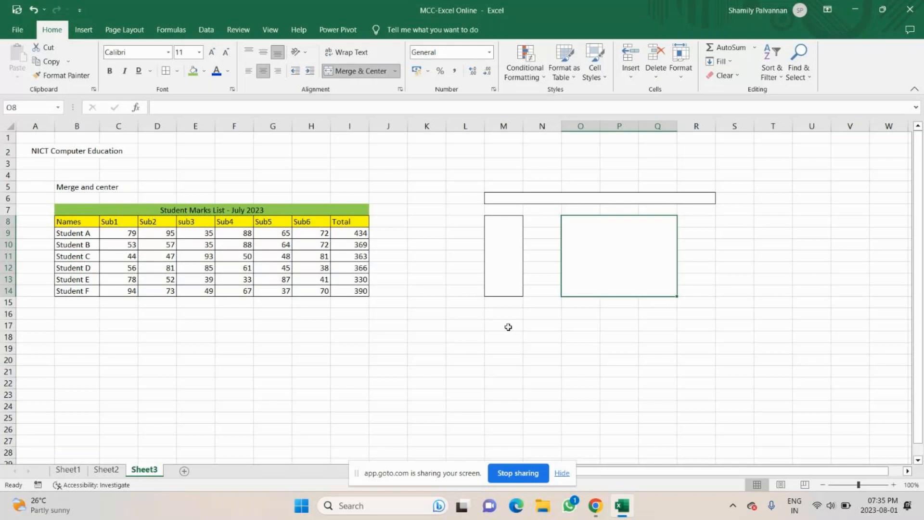
left_click_drag(509, 327, 544, 406)
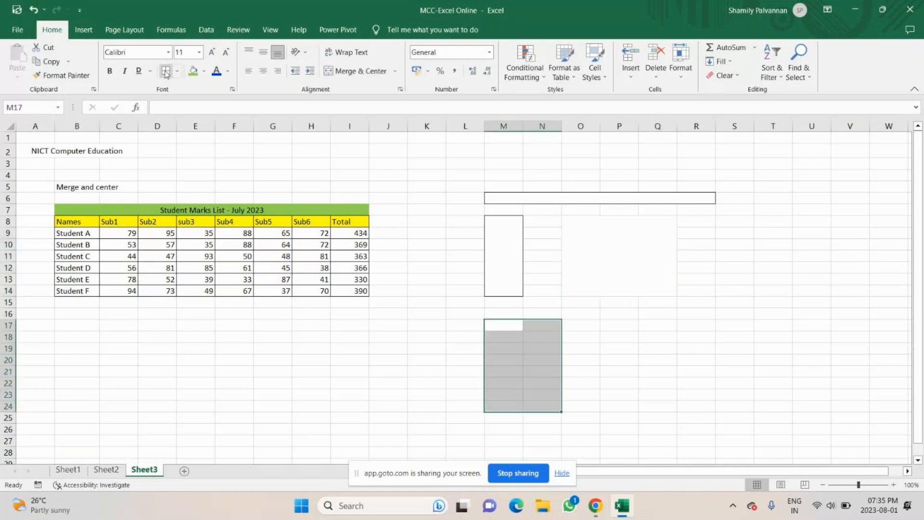
Step: Border M17:N24, merge M18:N18, and merge each row of M19:N24 across
left_click(165, 72)
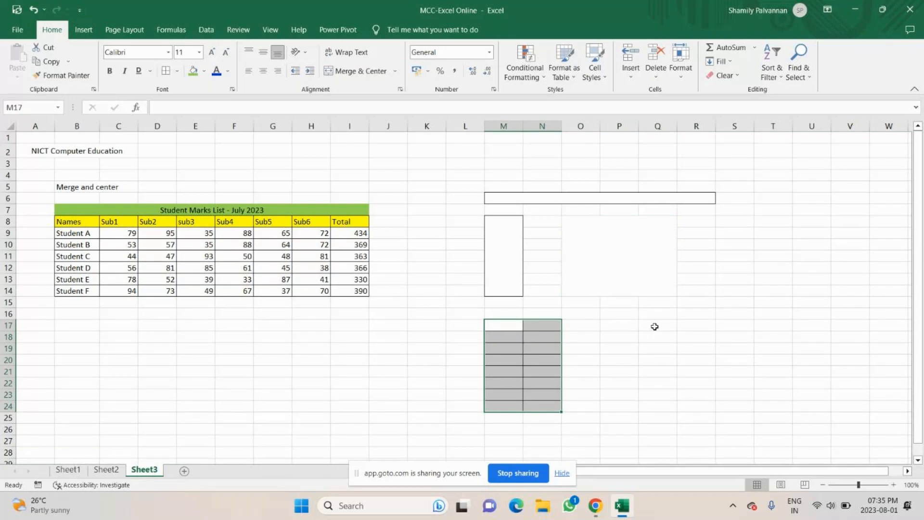
left_click(510, 350)
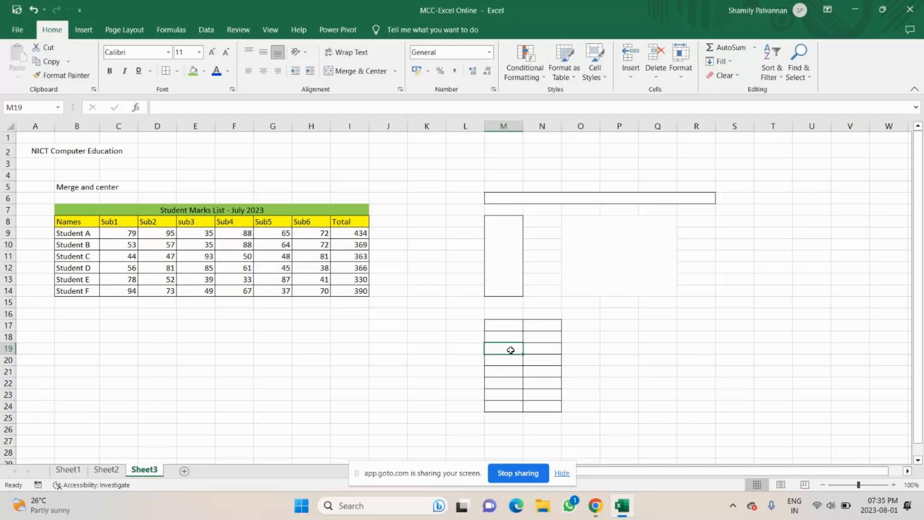
left_click_drag(505, 395, 539, 408)
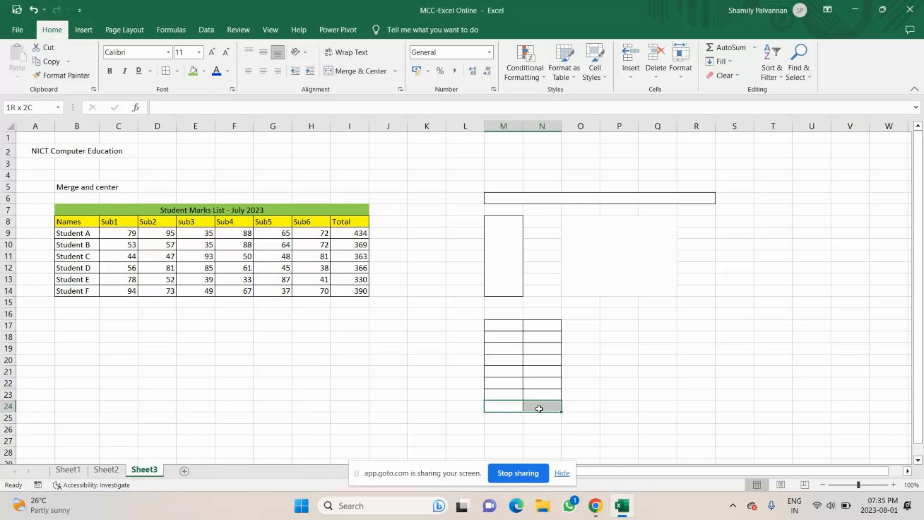
left_click(525, 337)
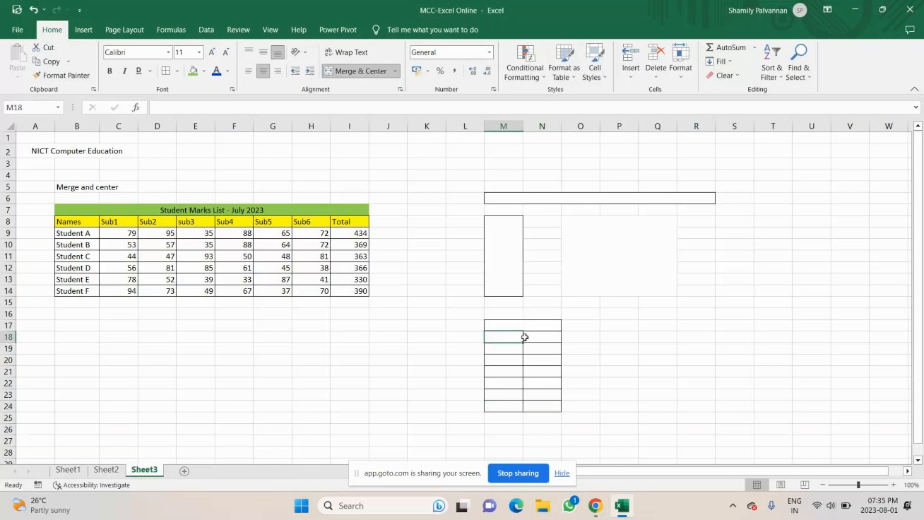
left_click_drag(525, 337, 542, 337)
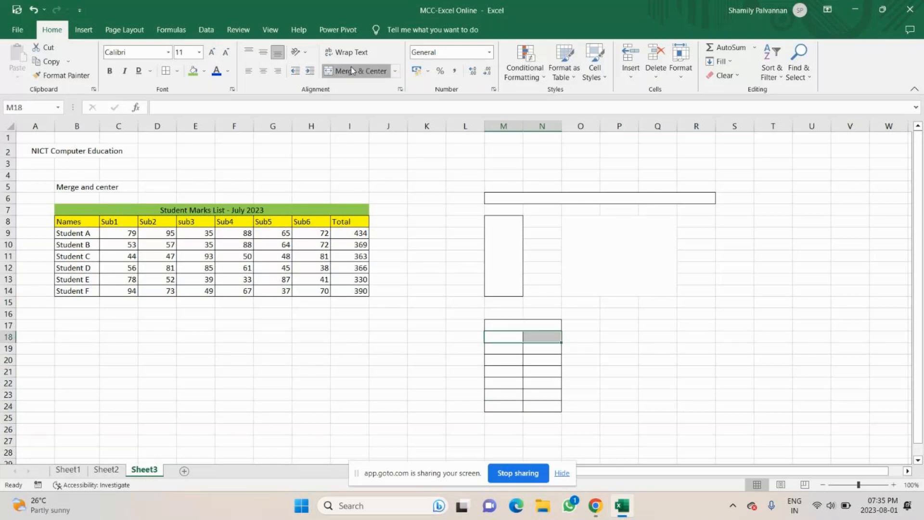
left_click(351, 71)
left_click(619, 371)
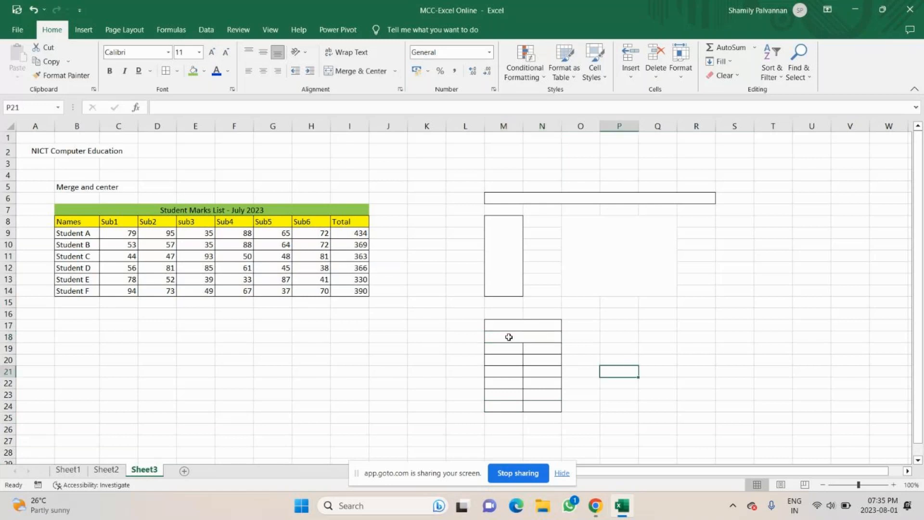
left_click(504, 350)
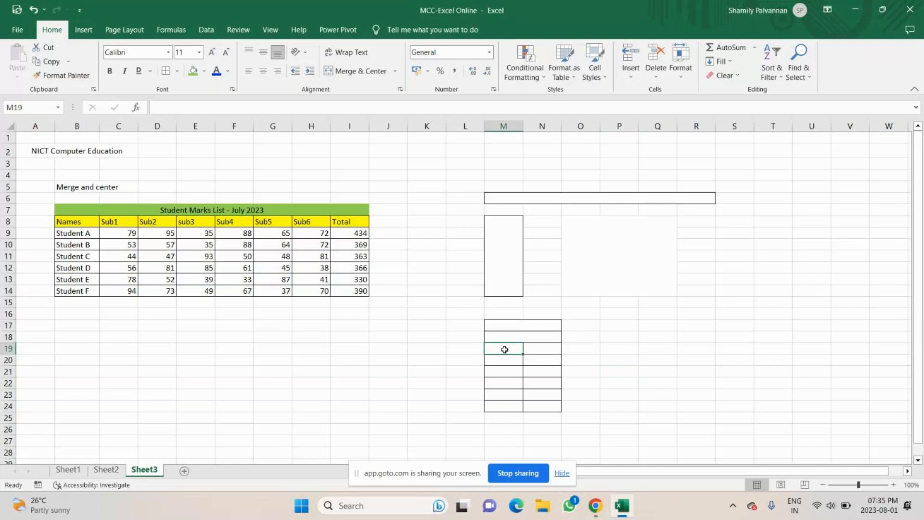
left_click_drag(504, 350, 542, 406)
left_click(395, 73)
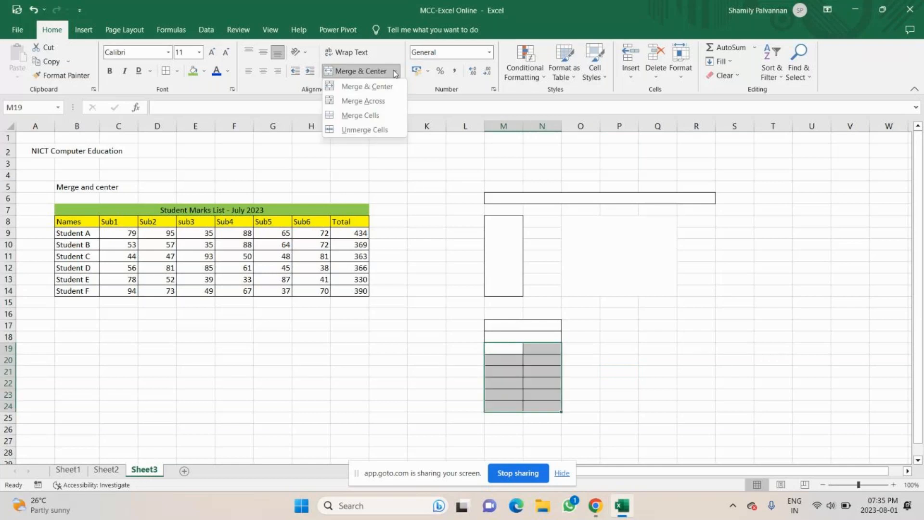
left_click(383, 102)
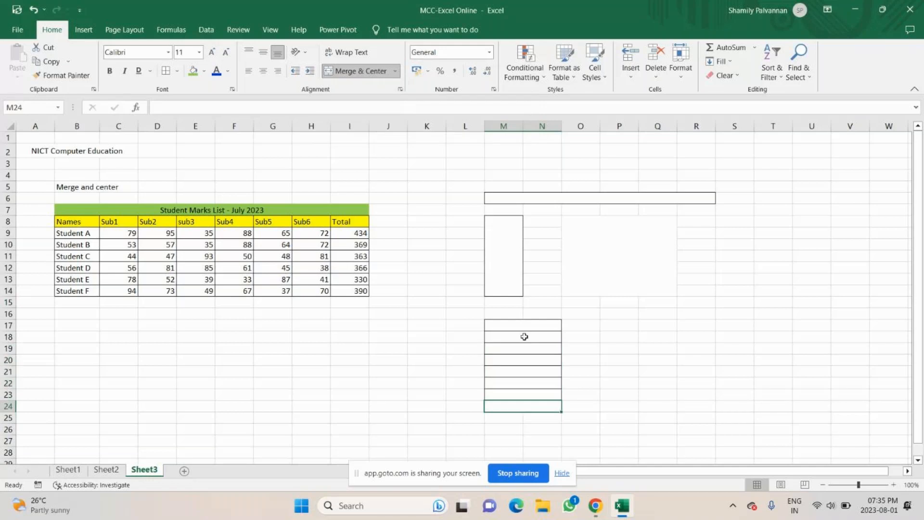
Step: Merge each row of M17:R24 across from column M to column R
left_click(524, 330)
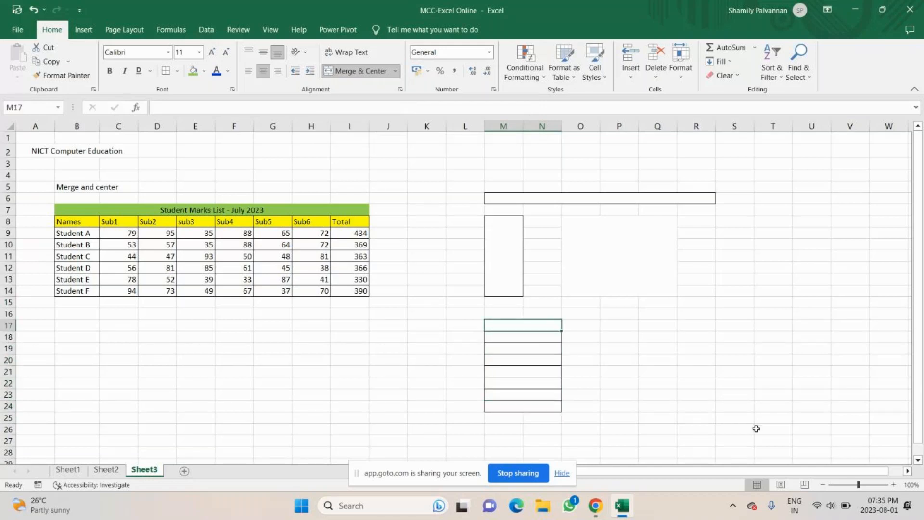
left_click_drag(522, 325, 697, 406)
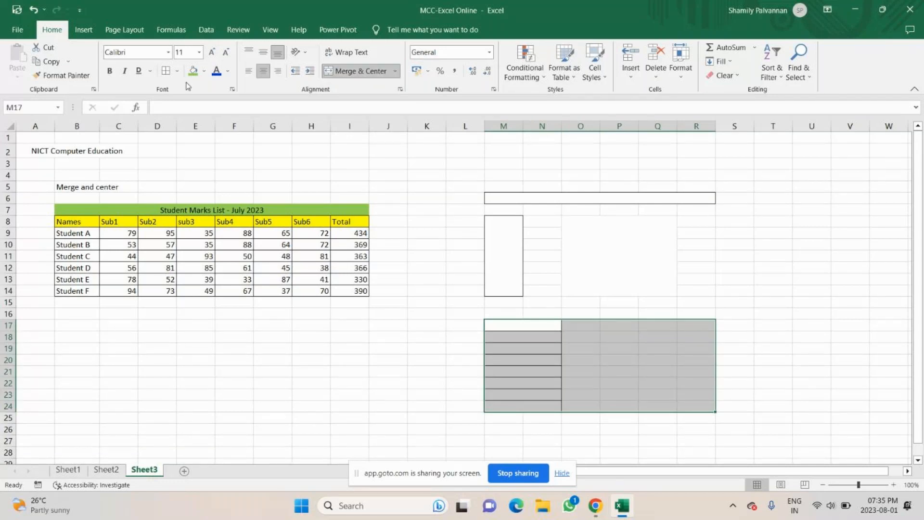
left_click_drag(522, 326, 698, 328)
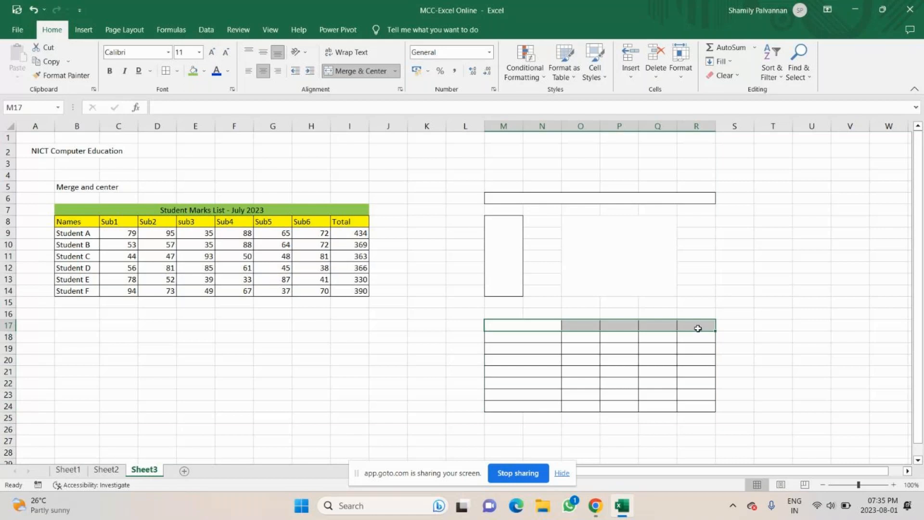
left_click(525, 326)
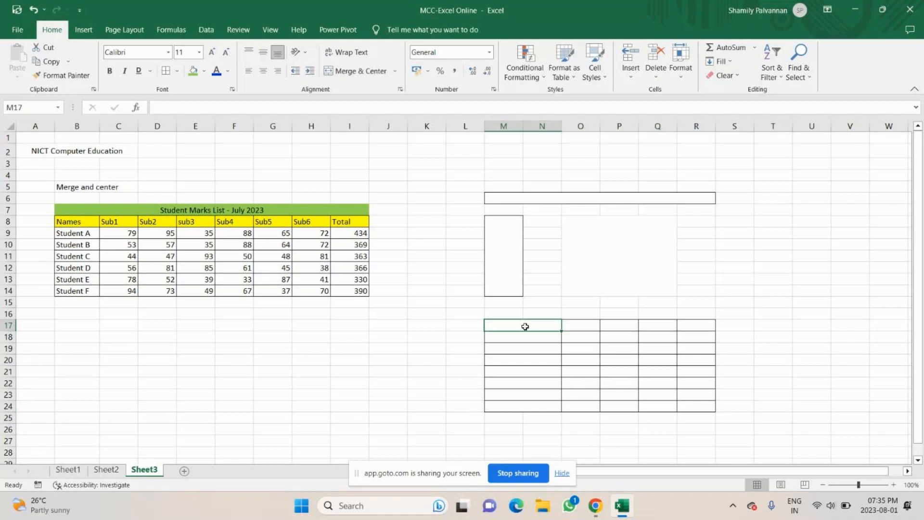
left_click_drag(525, 327, 698, 407)
left_click(395, 71)
left_click(381, 105)
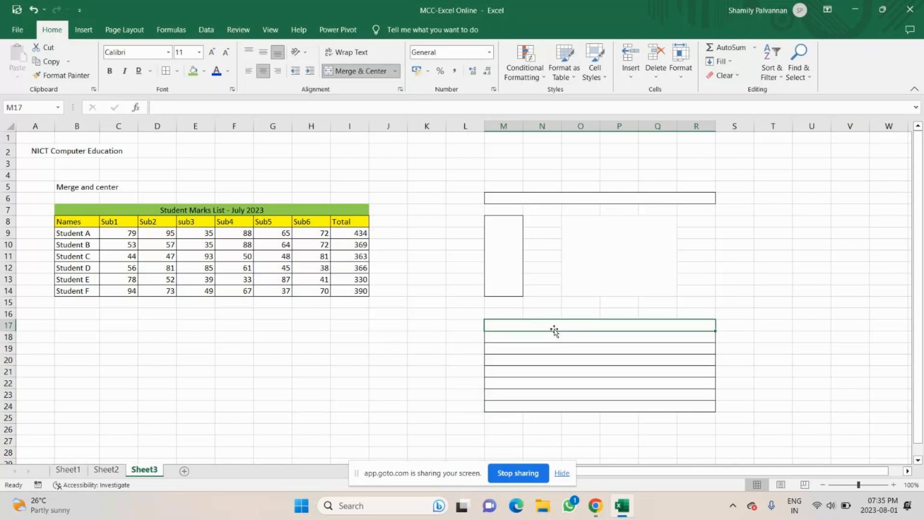
left_click(551, 361)
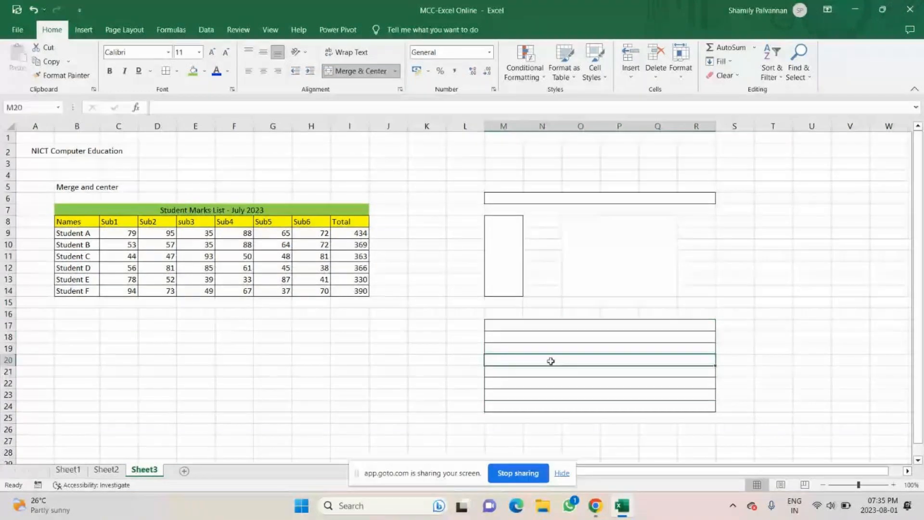
left_click(592, 505)
Step: Mute and then unmute the GoTo Meeting microphone, then return to the Excel workbook
left_click(380, 453)
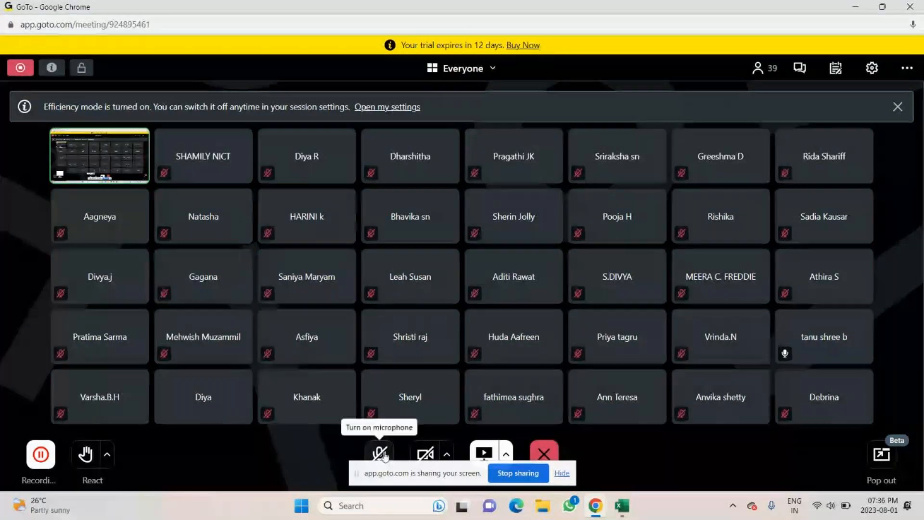
left_click(388, 460)
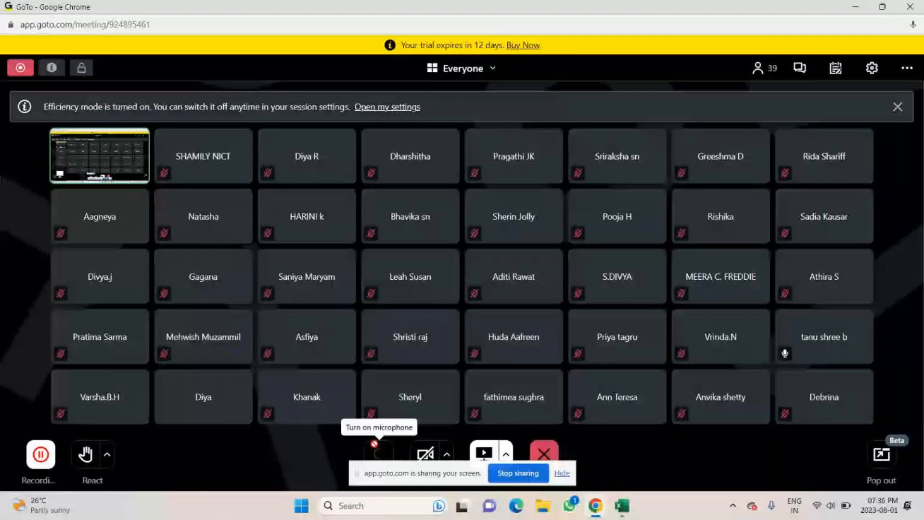
key("alt+Tab")
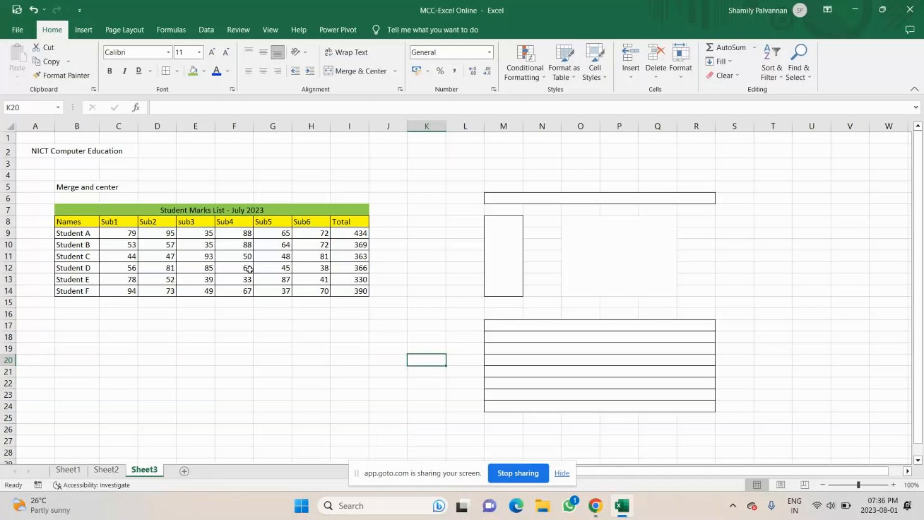
Step: Enter 'have a great day' in cell B17
left_click(70, 322)
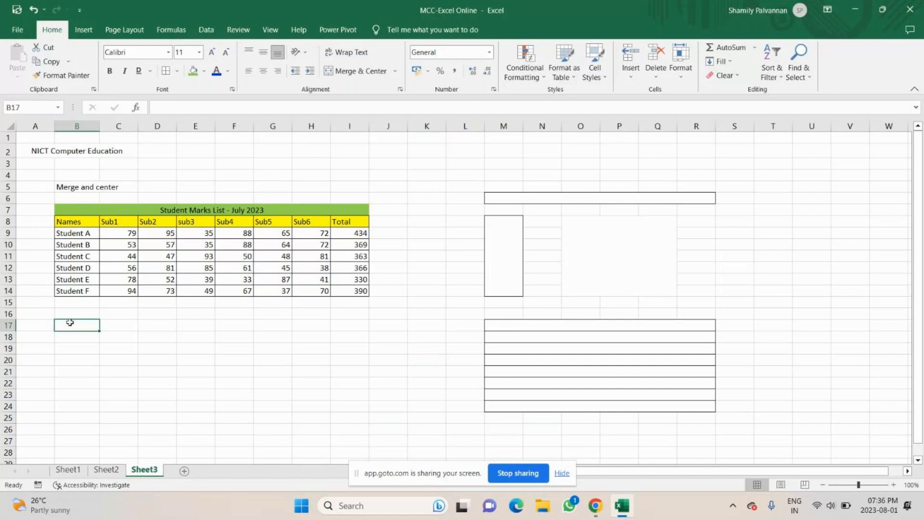
left_click_drag(70, 323, 351, 325)
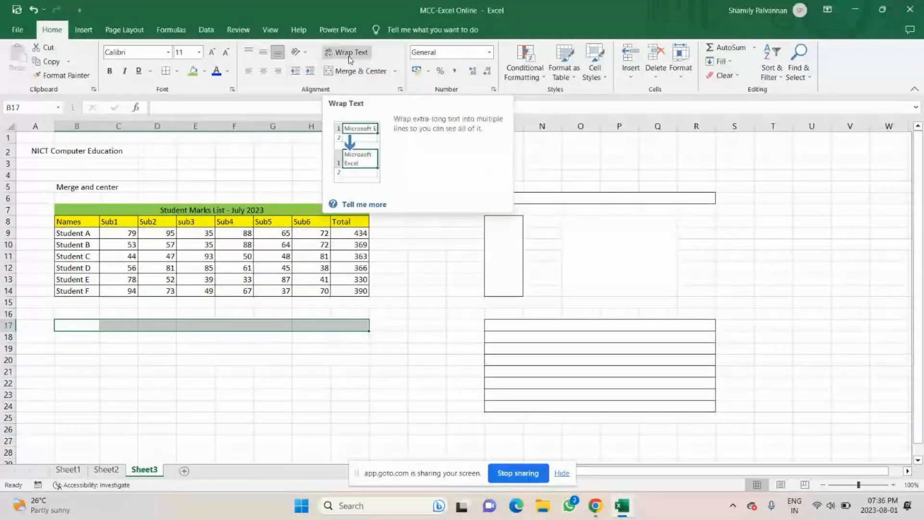
double_click(77, 325)
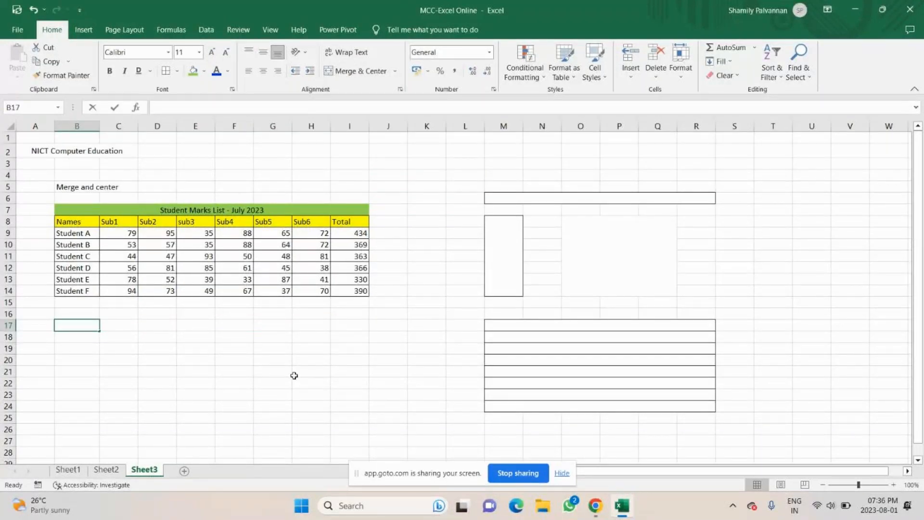
type("have ")
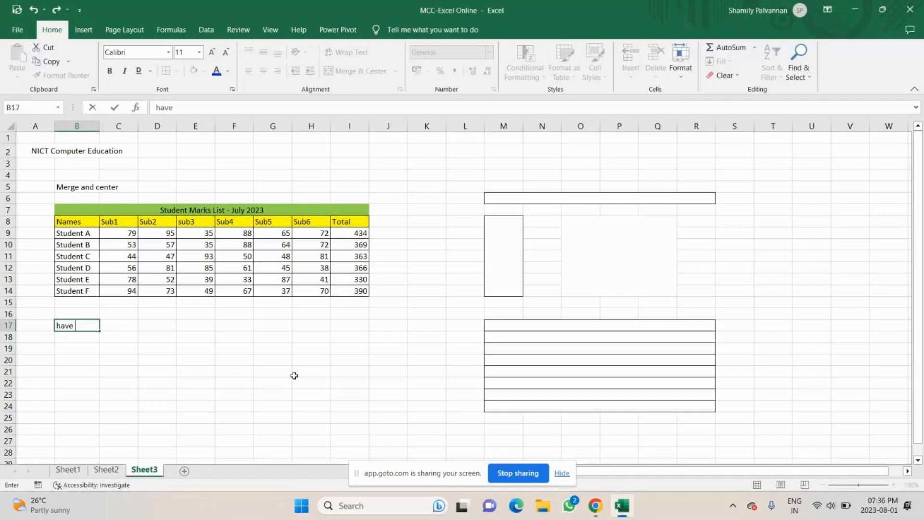
type("a great day")
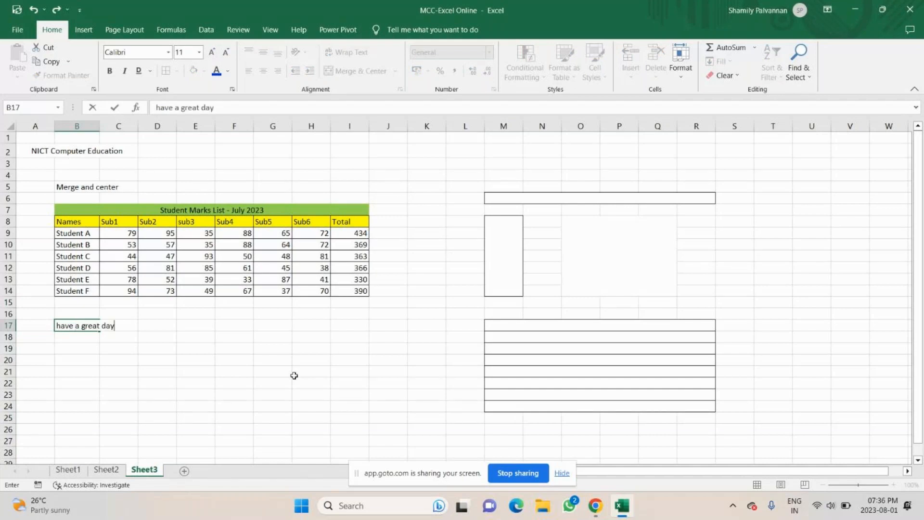
key("Return")
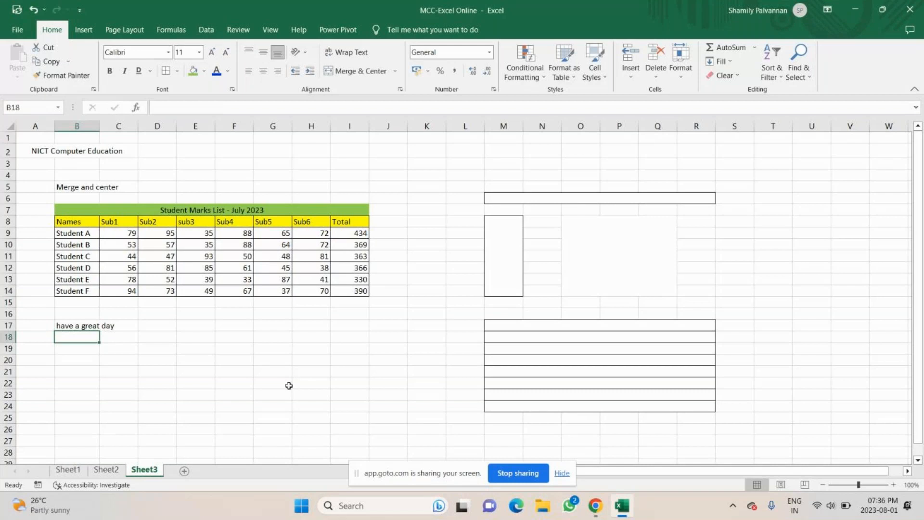
Step: Add 'Good night, take care' in C17 and 'Sweet Dreams' in D17
double_click(117, 324)
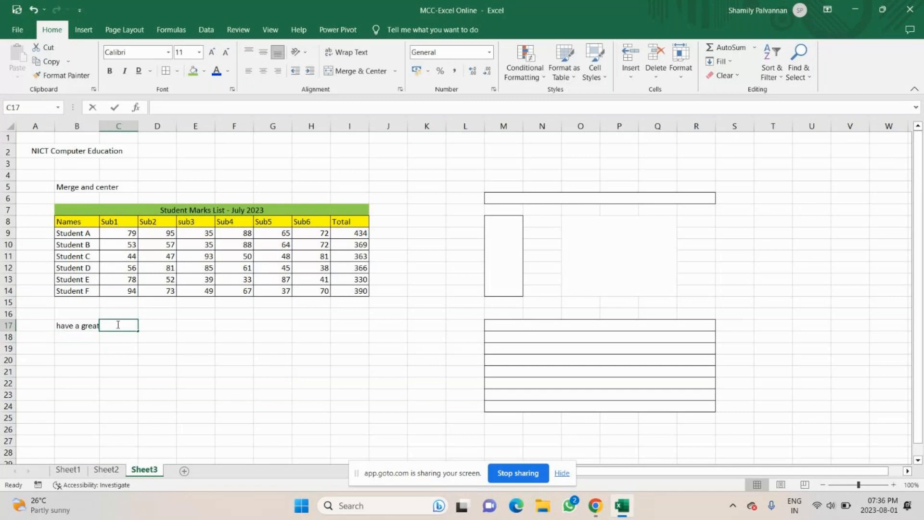
type("Good night, ")
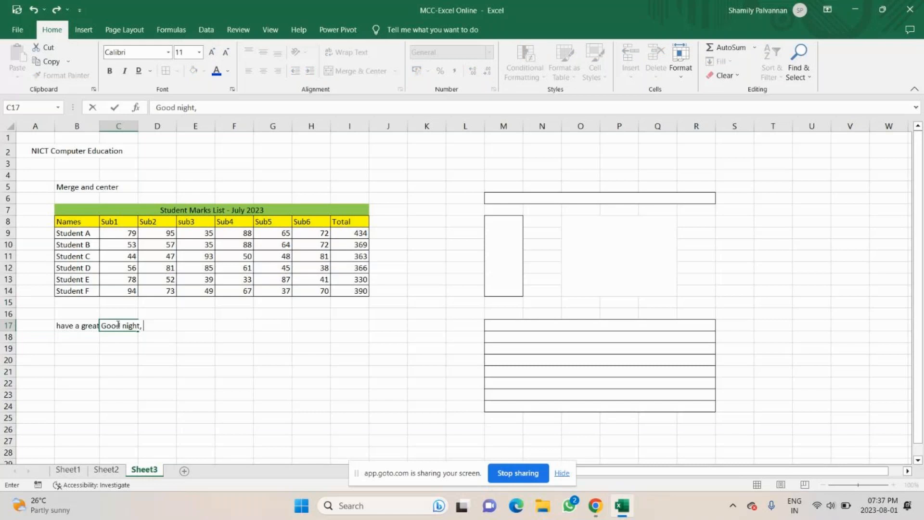
type("take care")
key("Return")
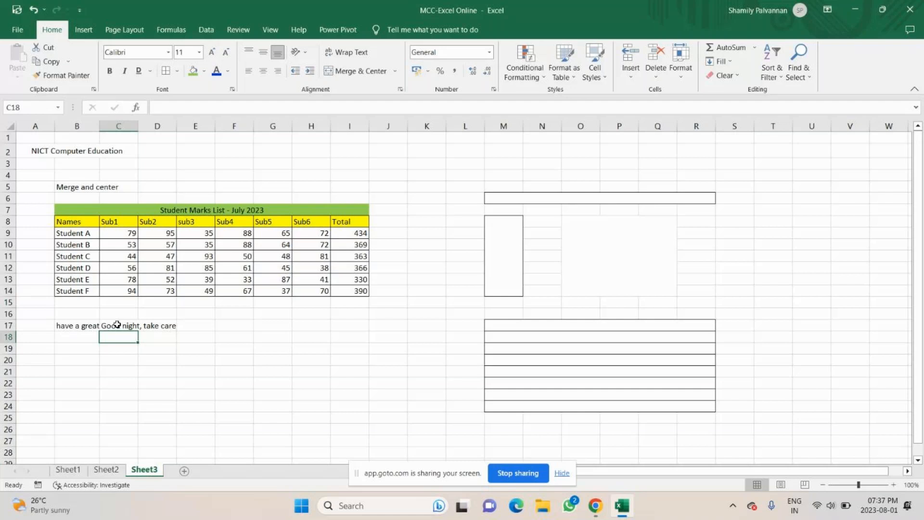
left_click(86, 326)
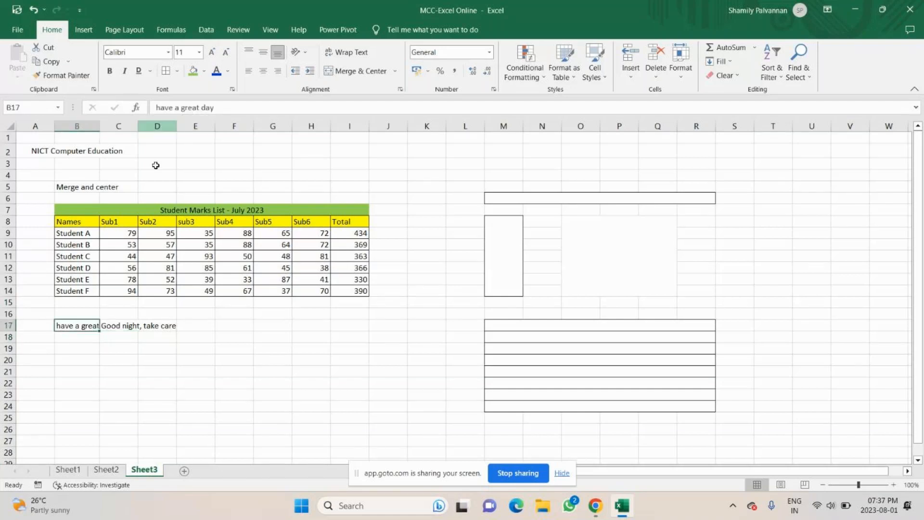
left_click(164, 326)
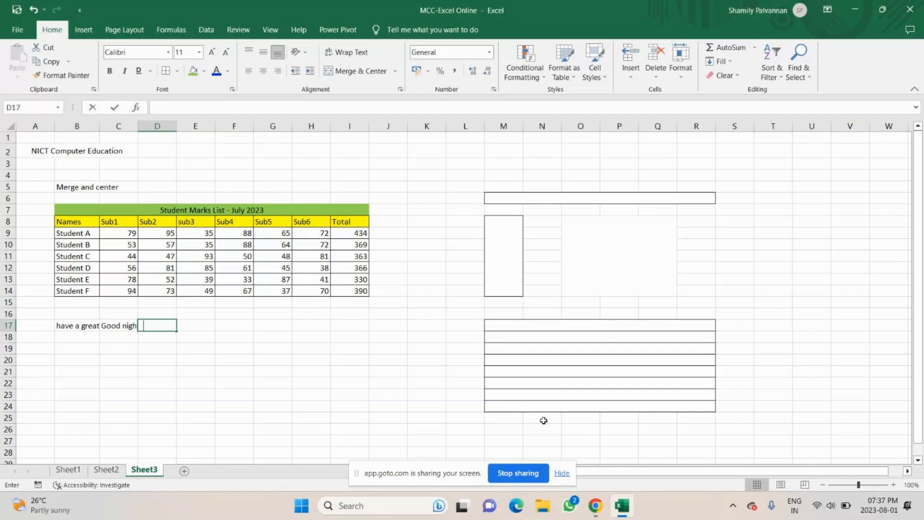
type("Sweet Dre")
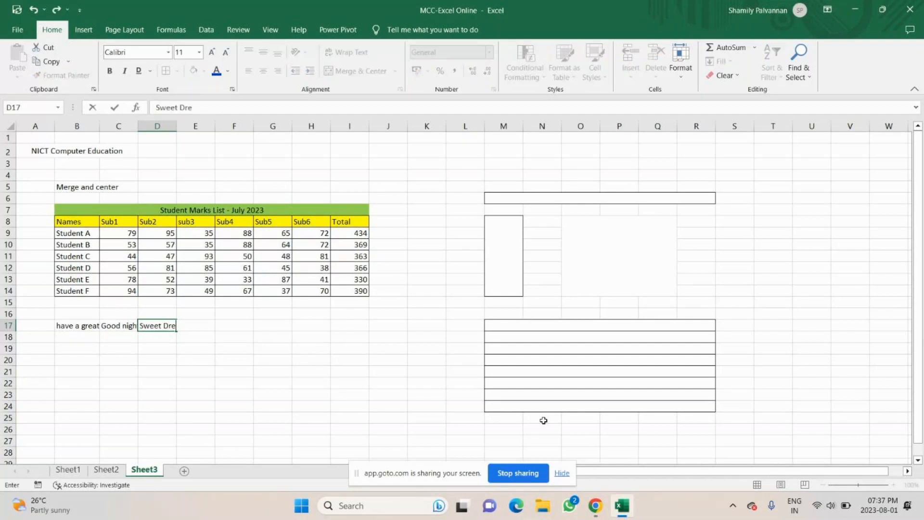
type("ams")
key("Return")
left_click(125, 325)
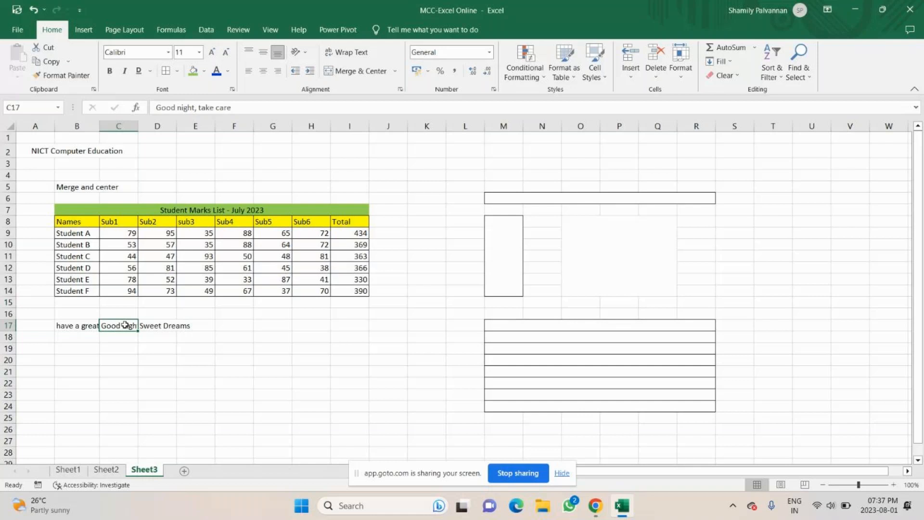
key("Left")
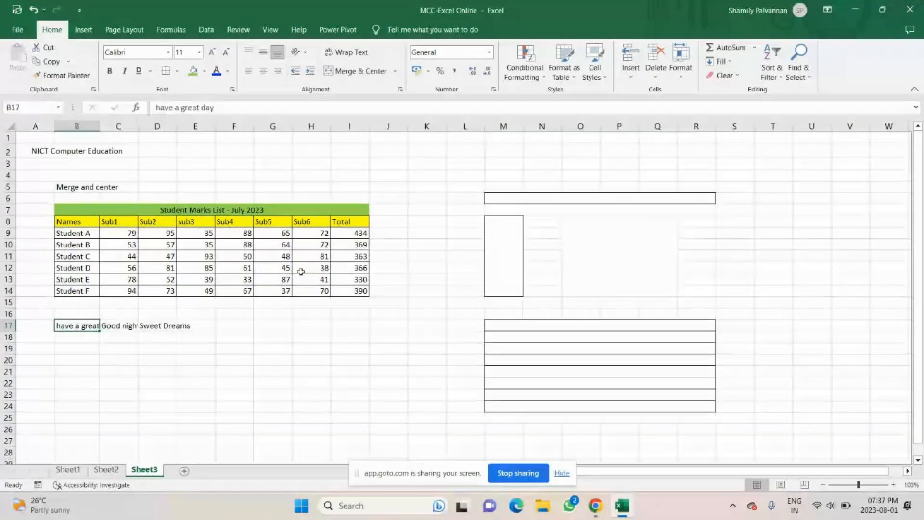
Step: Apply Wrap Text to the B17 greeting and 'Sweet Dreams' in D17 so row 17 grows taller
left_click(362, 53)
left_click(162, 349)
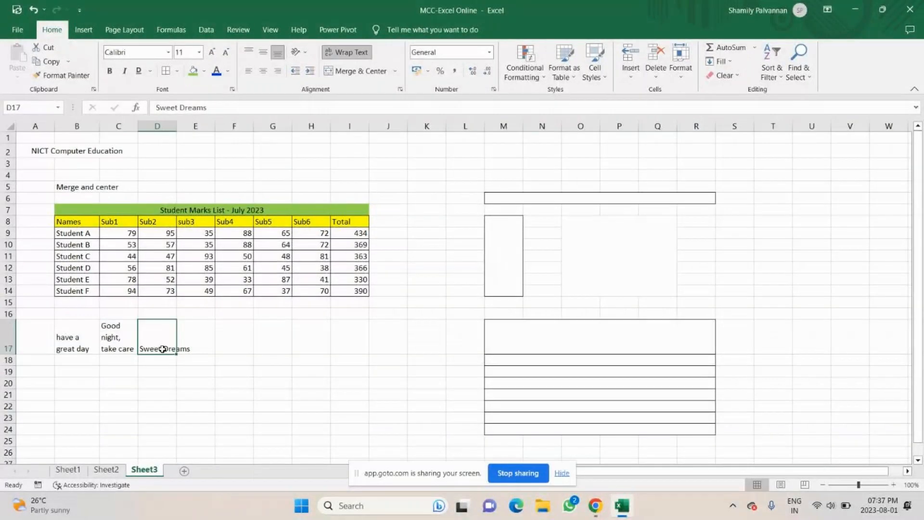
left_click(362, 53)
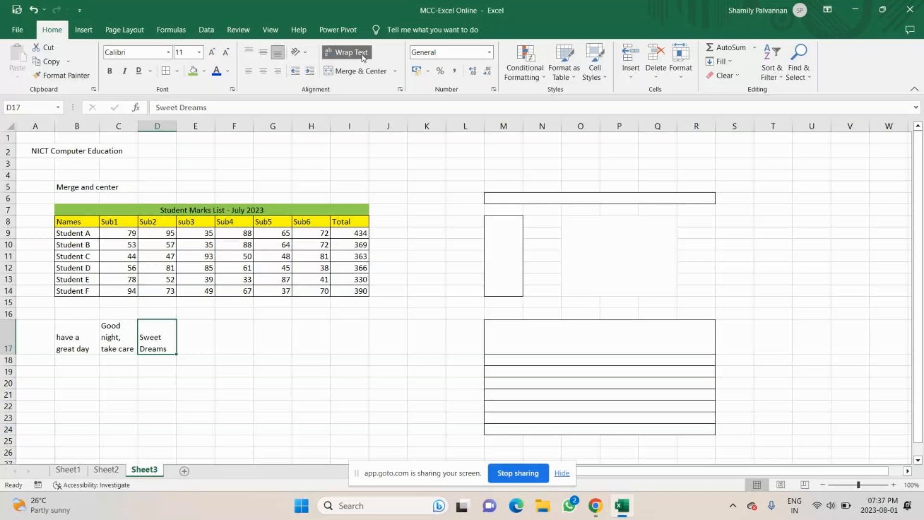
key("Left")
key("Left")
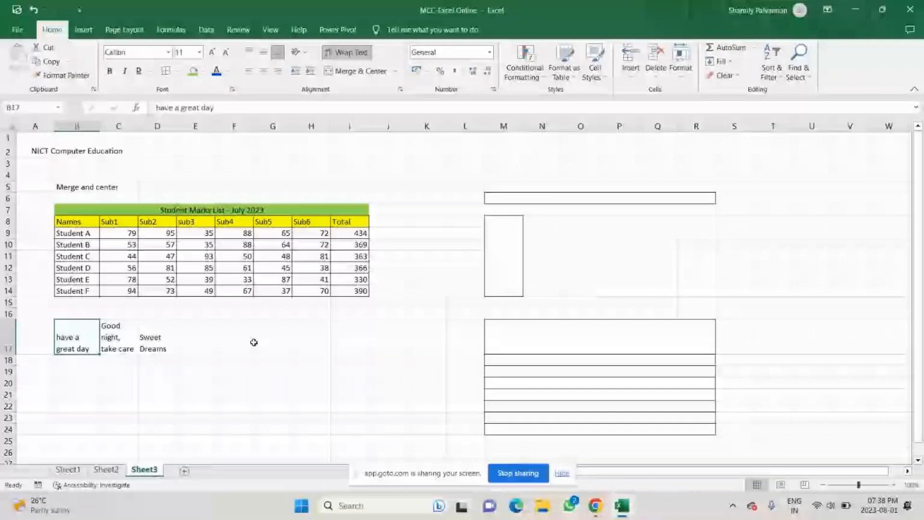
left_click(255, 342)
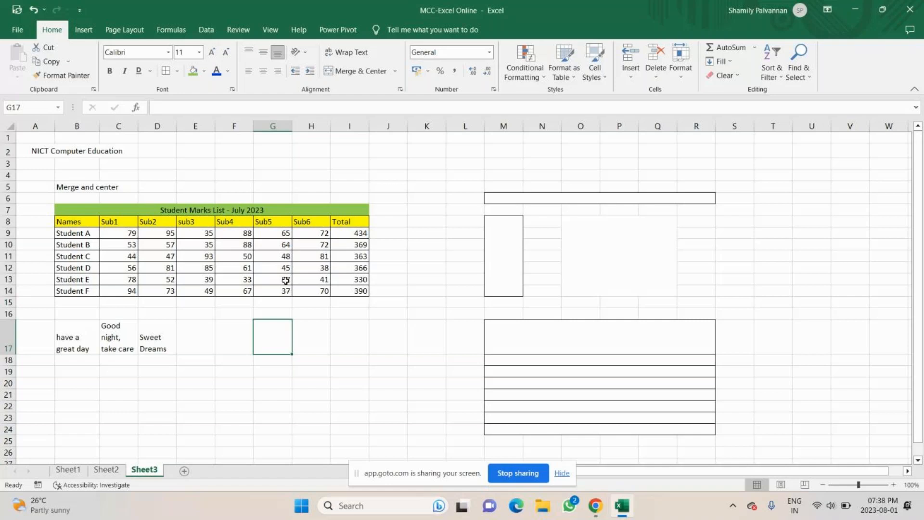
scroll(286, 280, "down", 3)
left_click(71, 232)
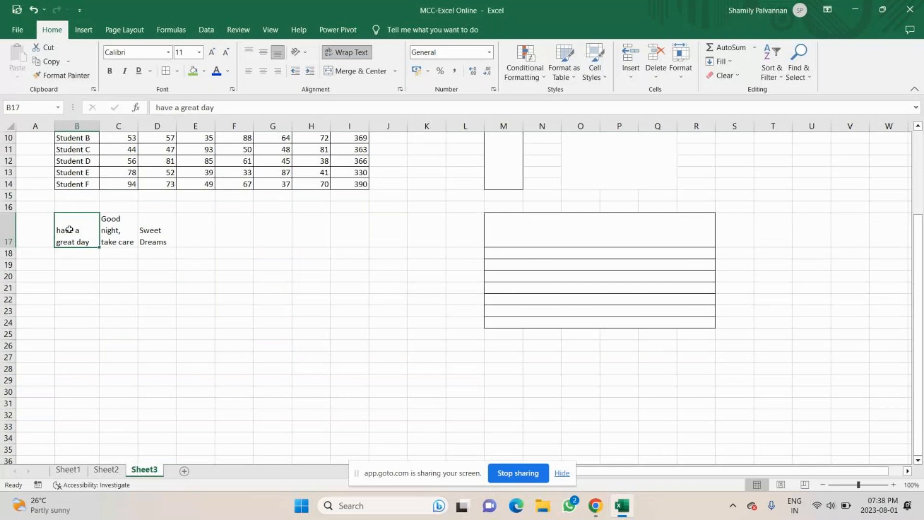
Step: Paste 'have a great day' into merged O8:Q14, middle-aligned and left-aligned
key("ctrl+c")
scroll(69, 230, "up", 3)
left_click(600, 263)
key("ctrl+v")
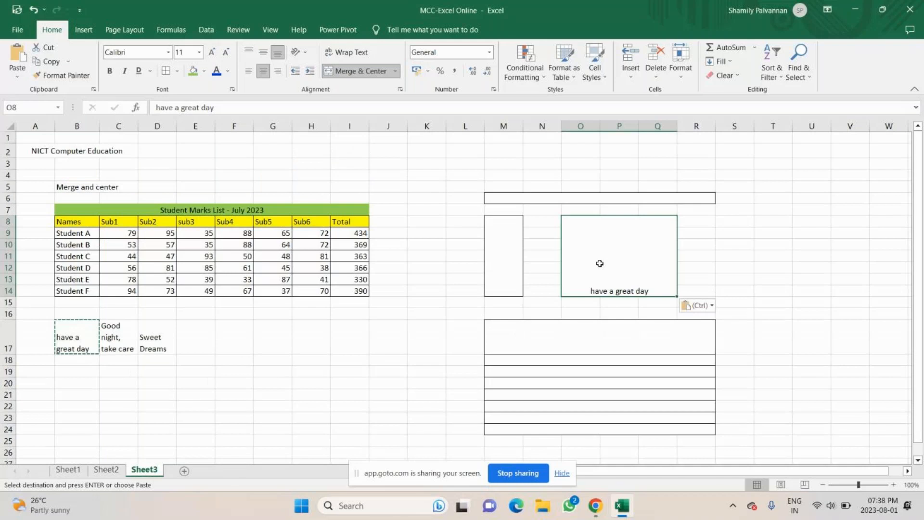
left_click(263, 52)
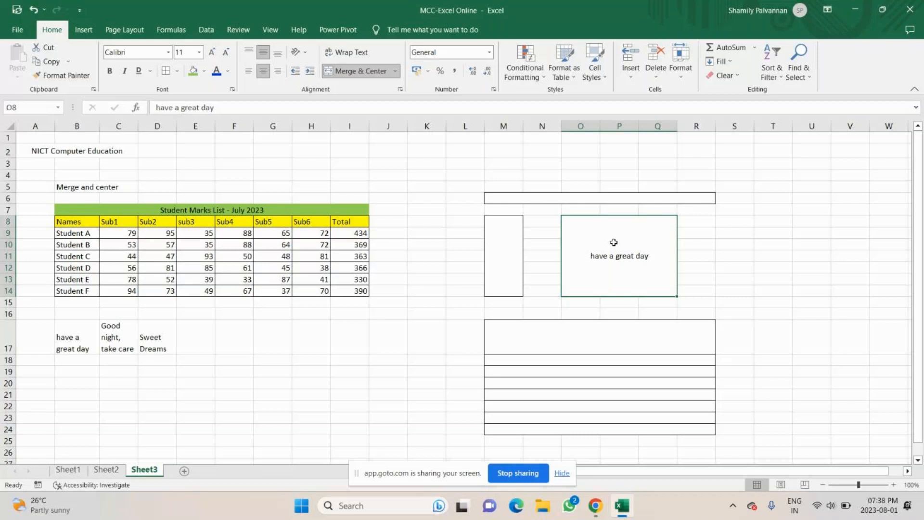
left_click(248, 70)
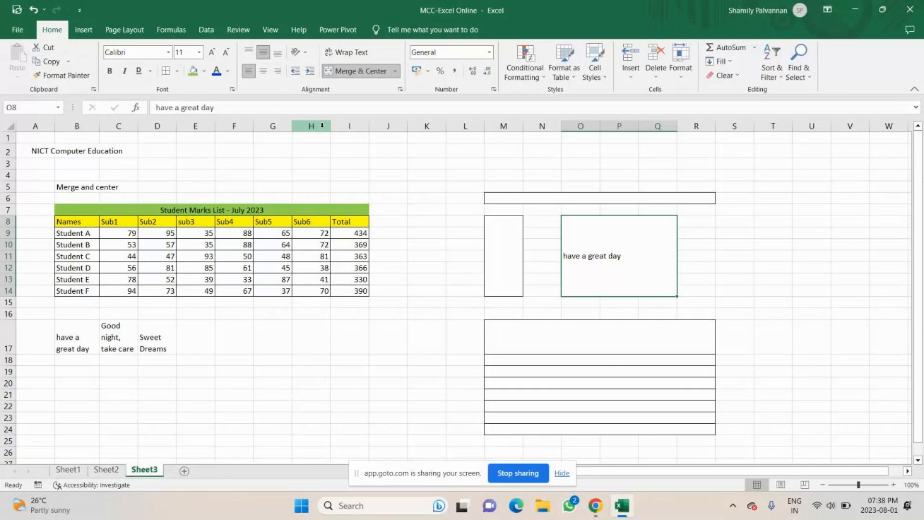
Step: Adjust the indent of 'have a great day' in O8:Q14, ending a few steps from the left edge
left_click(309, 73)
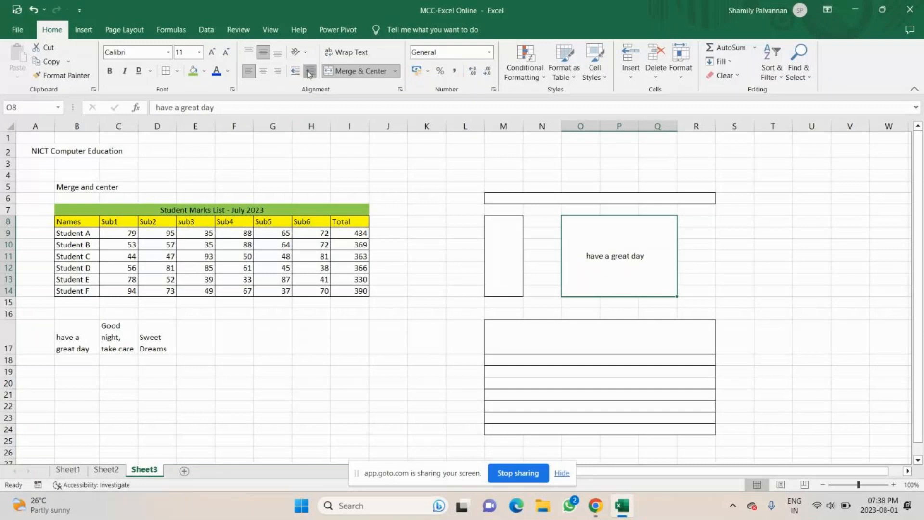
left_click(309, 72)
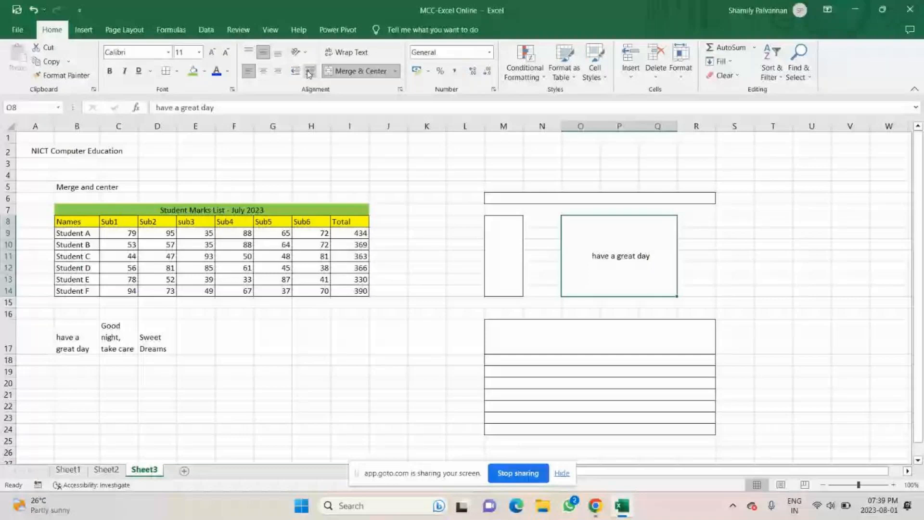
left_click(309, 72)
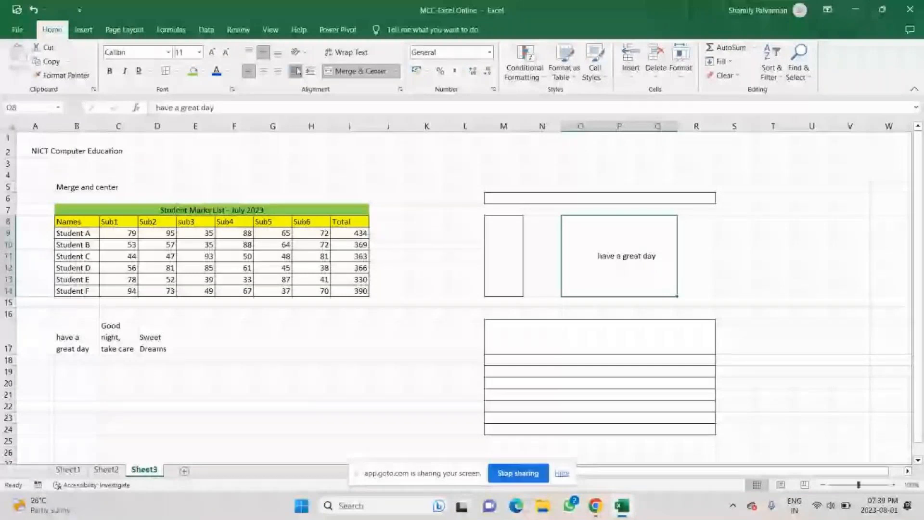
left_click(297, 72)
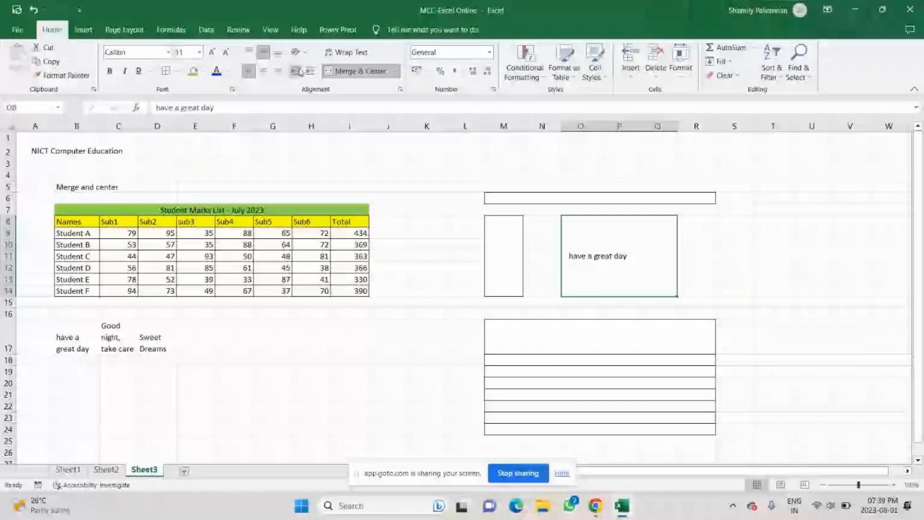
left_click(311, 72)
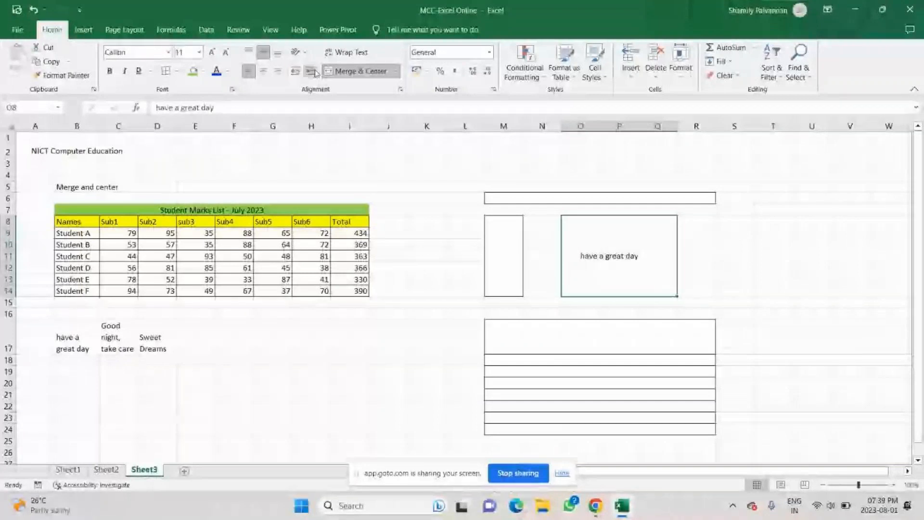
left_click(313, 71)
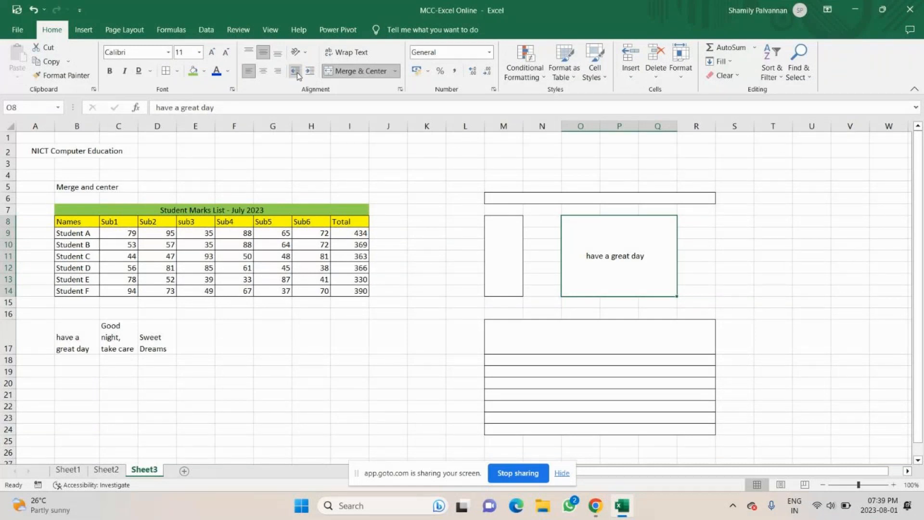
left_click(294, 71)
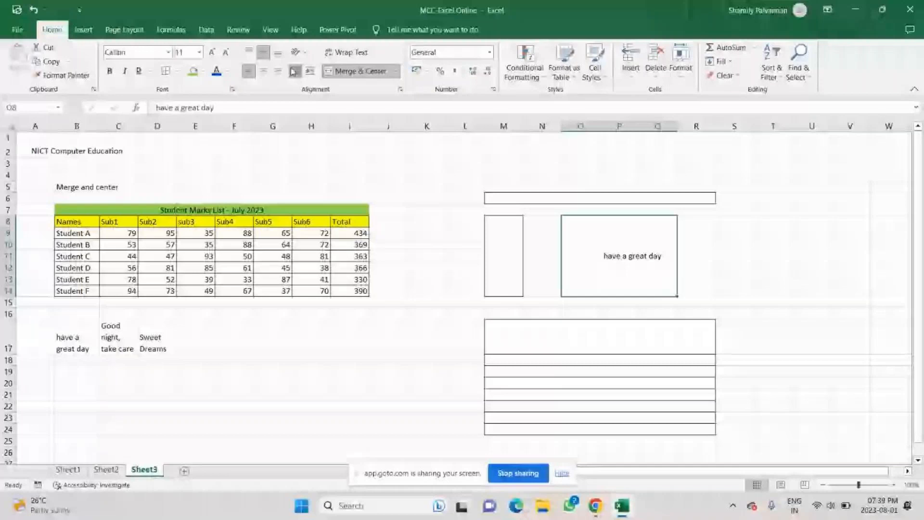
left_click(294, 72)
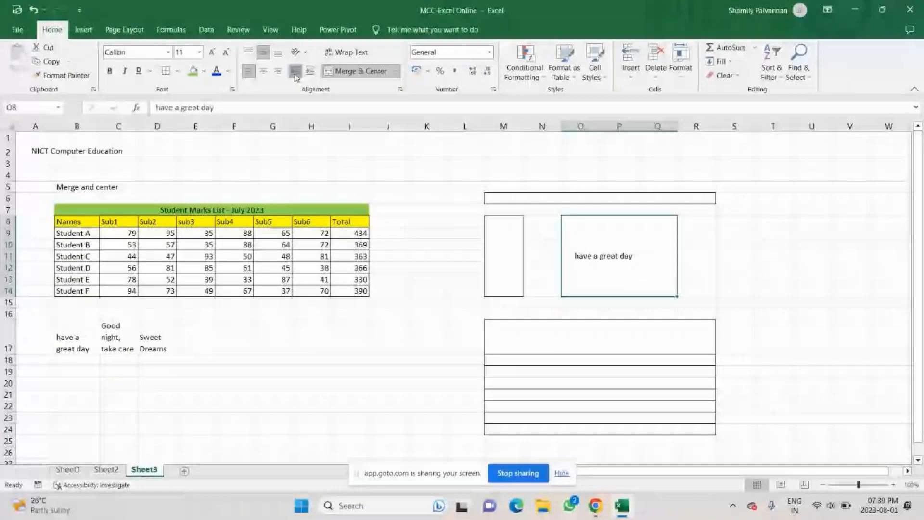
left_click(295, 74)
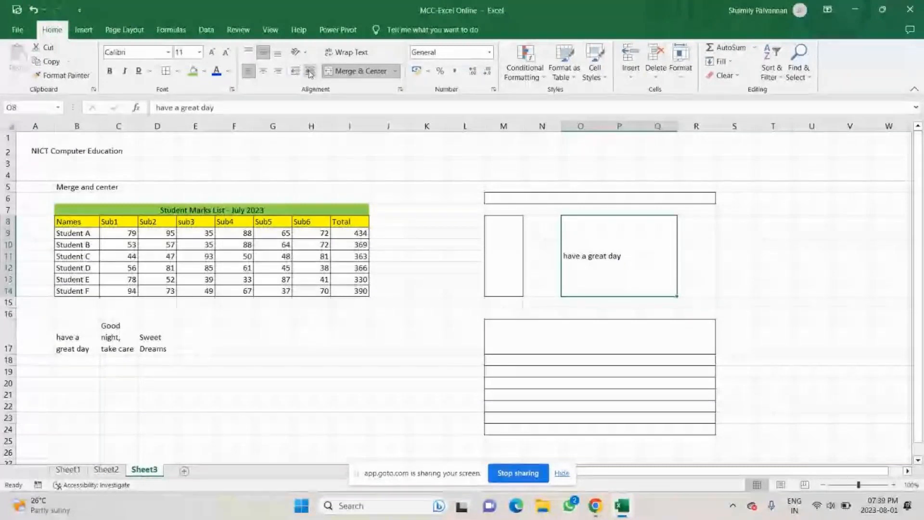
left_click(309, 72)
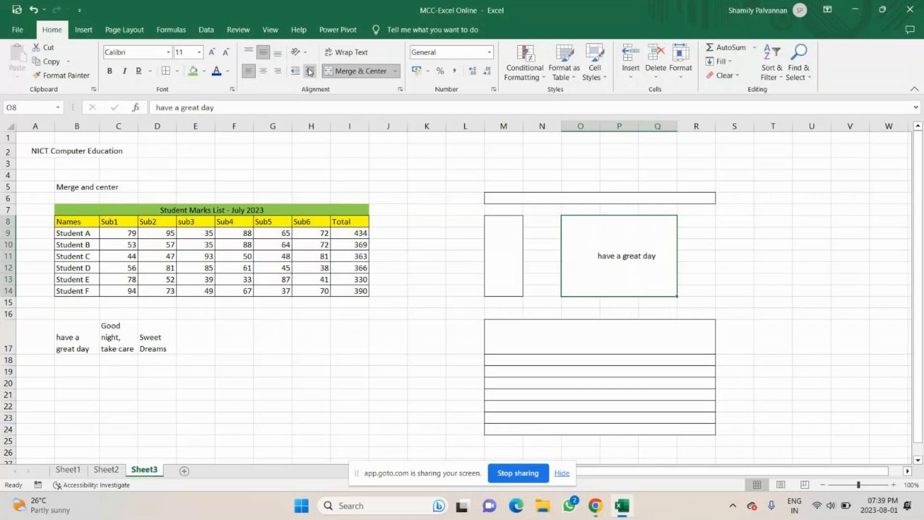
Step: Reset the indent of 'have a great day' in merged O8:Q14, then indent it two steps
left_click(309, 72)
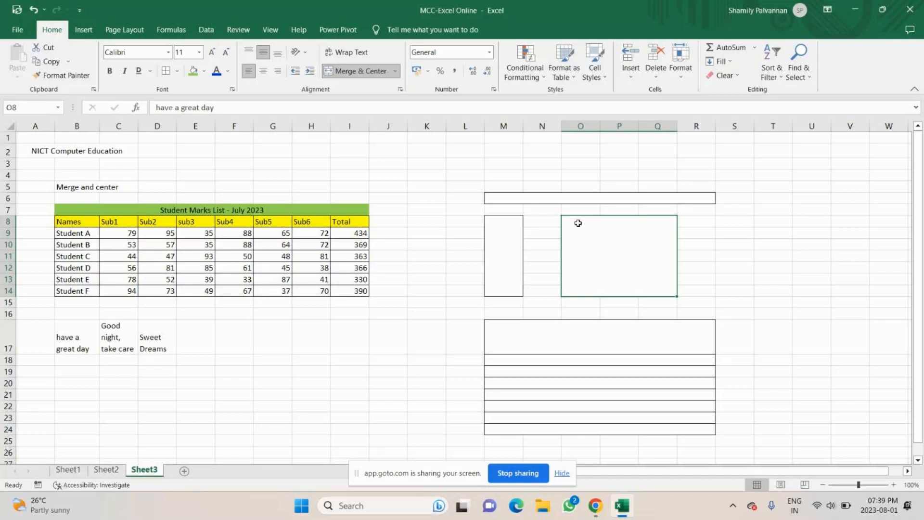
left_click(295, 72)
left_click(310, 71)
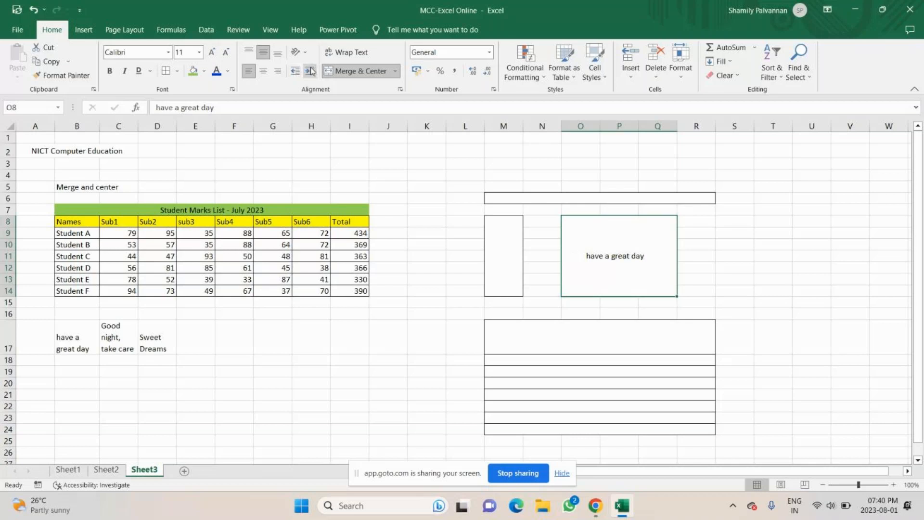
left_click(311, 71)
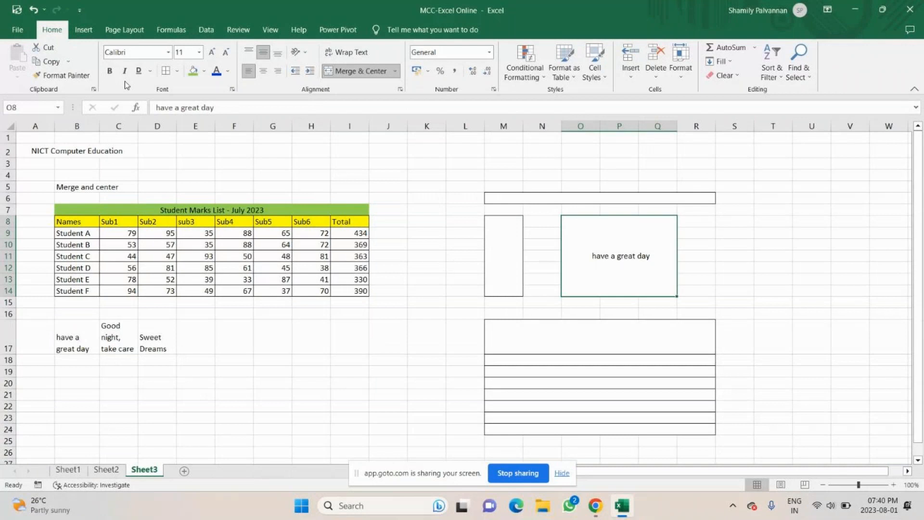
Step: Glance at the File screen, then select cell B20 on Sheet3
left_click(17, 29)
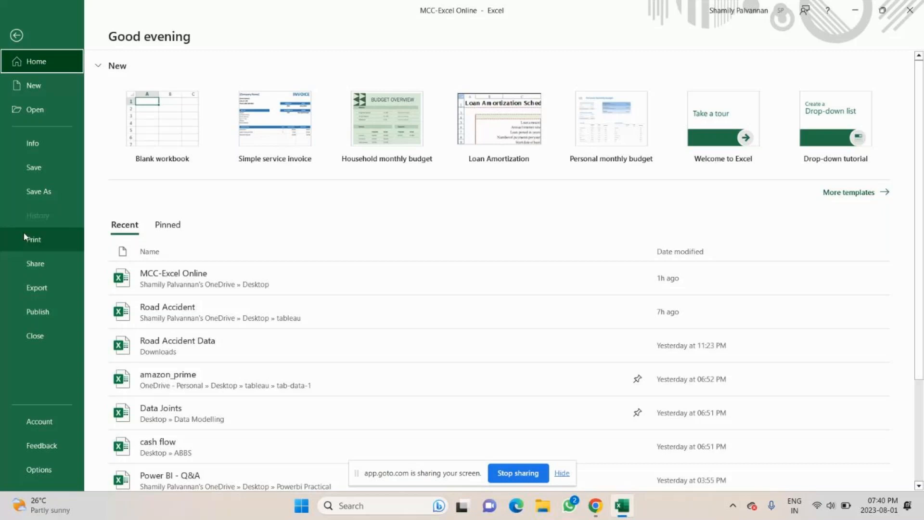
key("Escape")
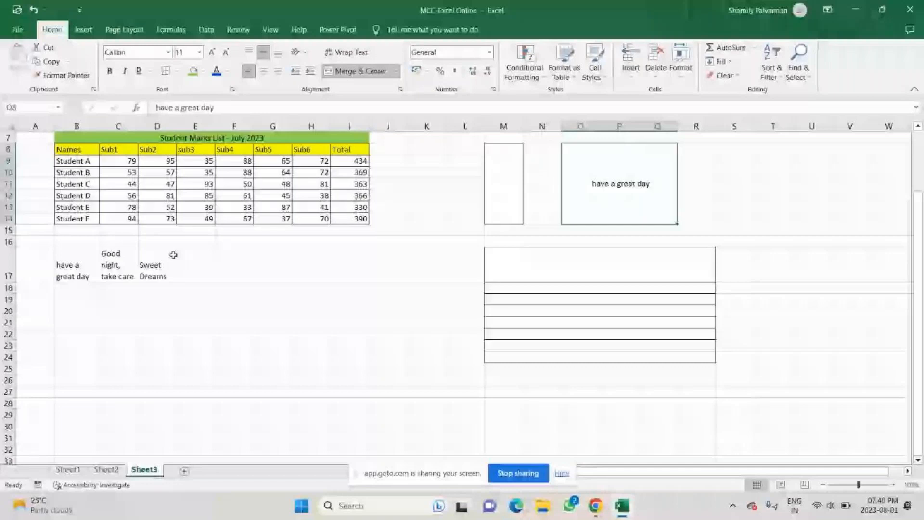
left_click(86, 334)
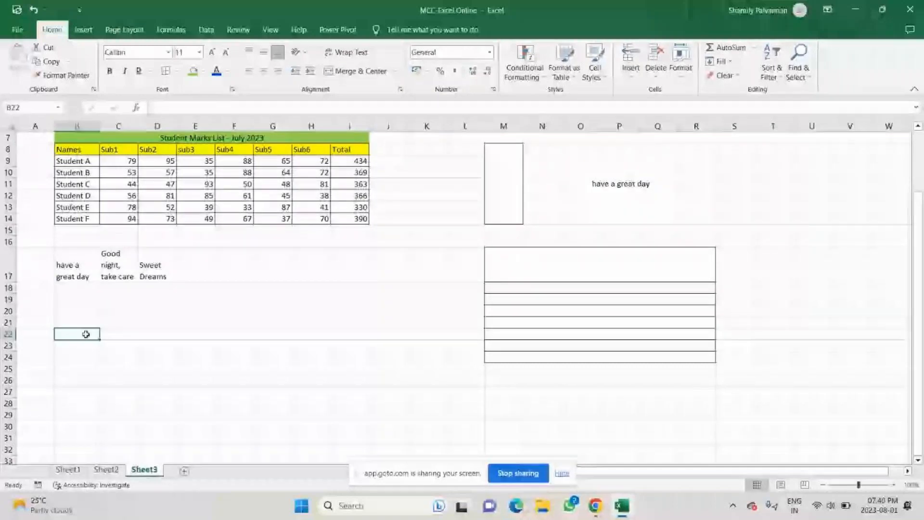
key("Up")
key("Up")
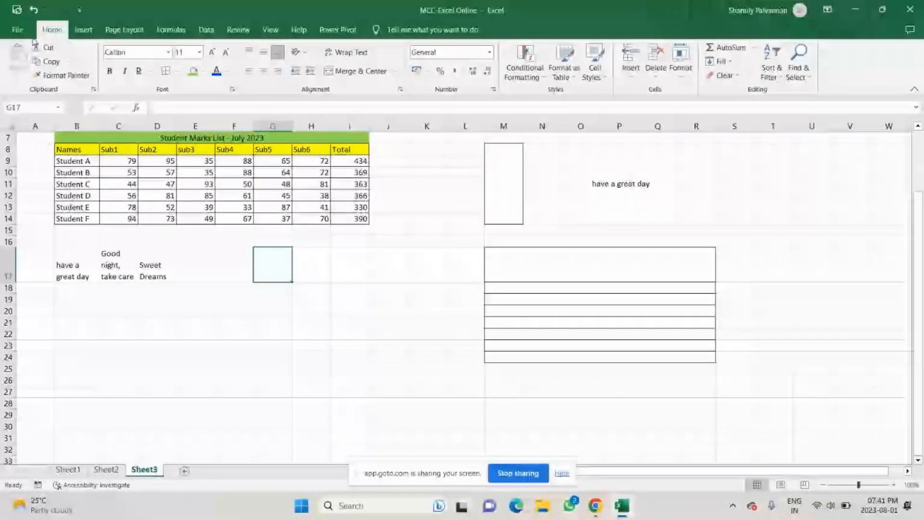
Step: Create three new blank workbooks with Ctrl+N, then switch back to MCC-Excel Online
key("ctrl+n")
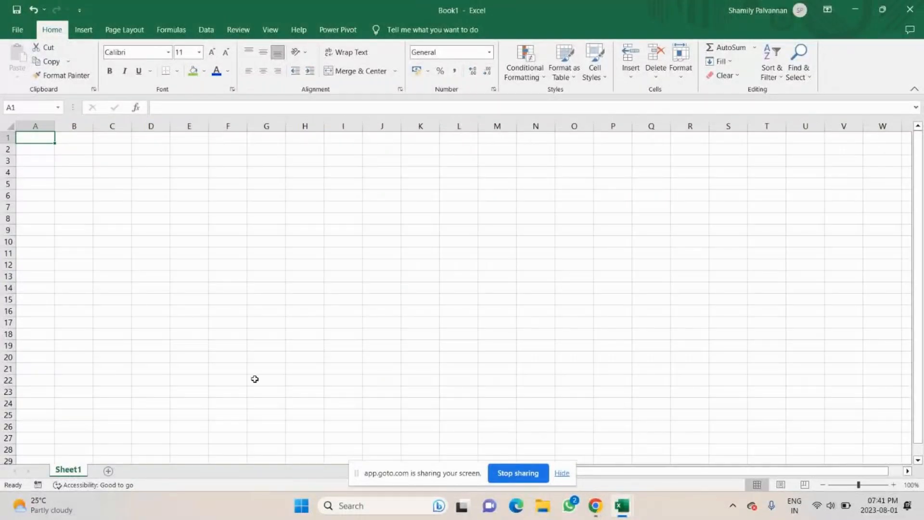
mouse_move(567, 470)
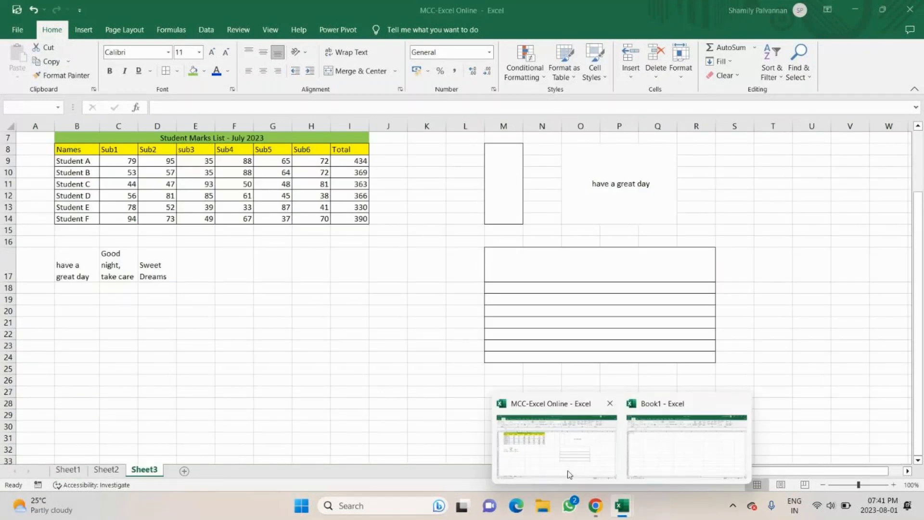
key("ctrl+n")
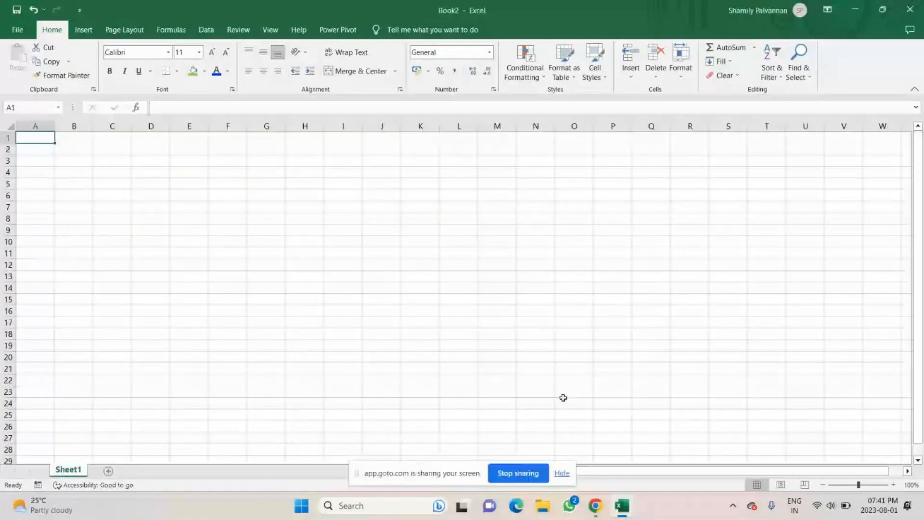
key("ctrl+n")
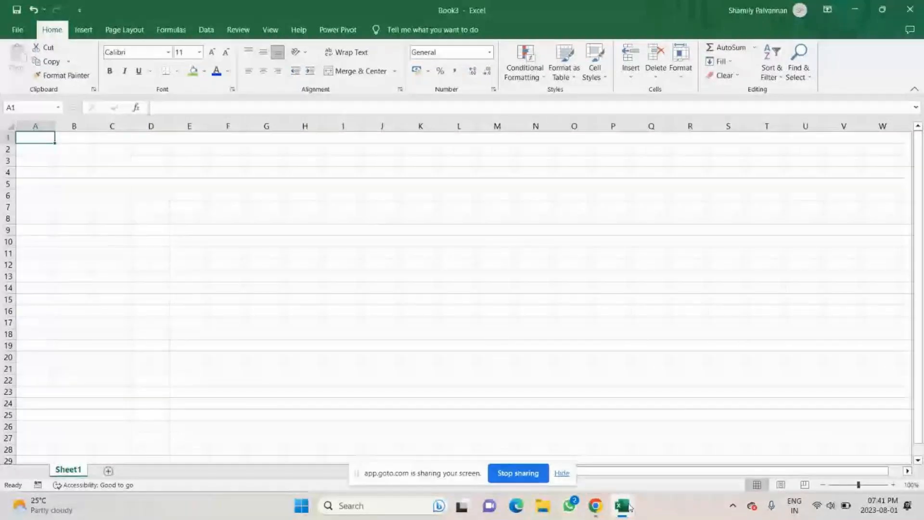
left_click(629, 507)
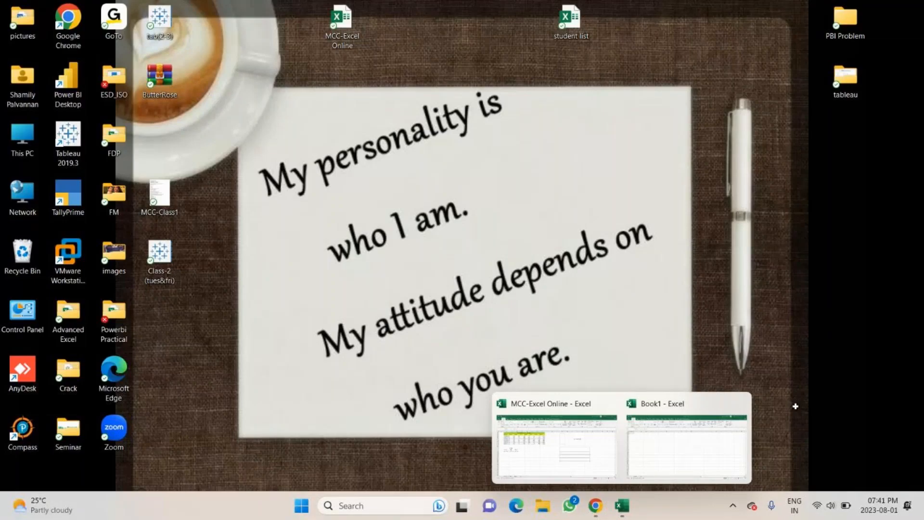
left_click(556, 438)
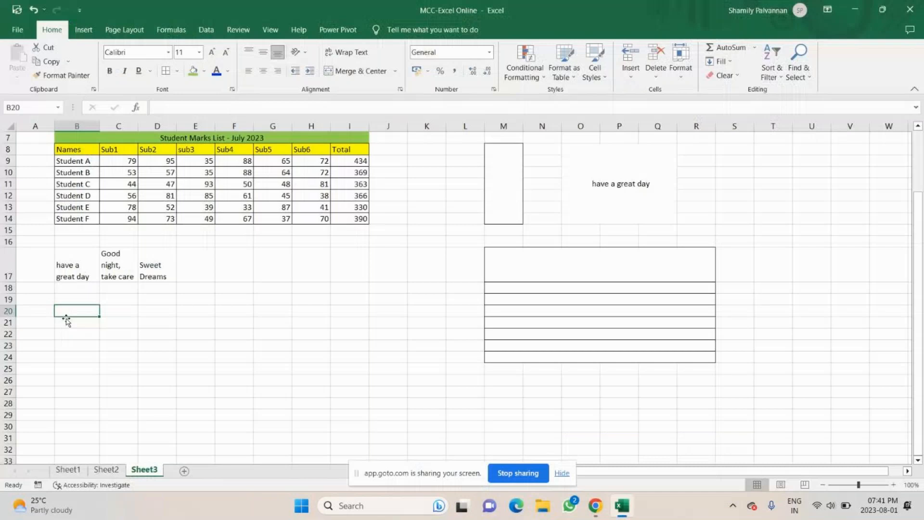
Step: Enter 'New' in B21 and 'Ctrl + N' in C21, then minimize the workbook
left_click(67, 321)
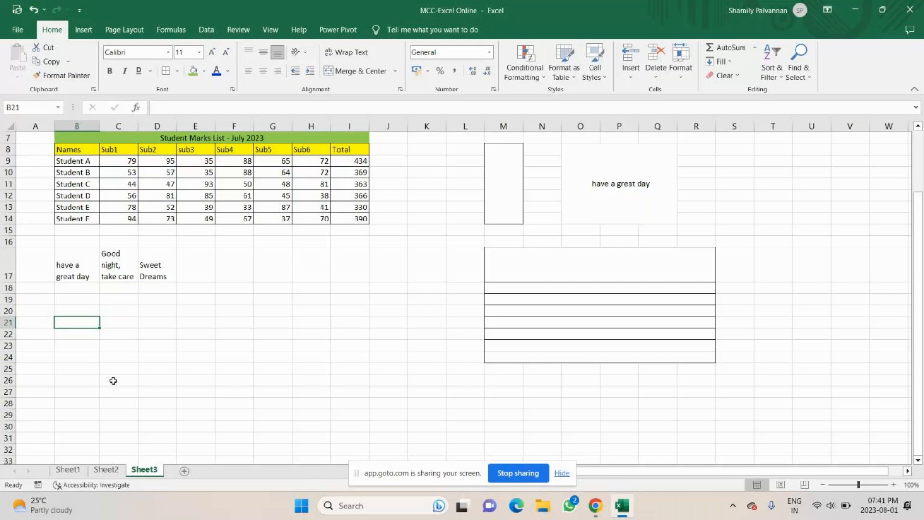
type("New")
key("Tab")
type("Ctrl")
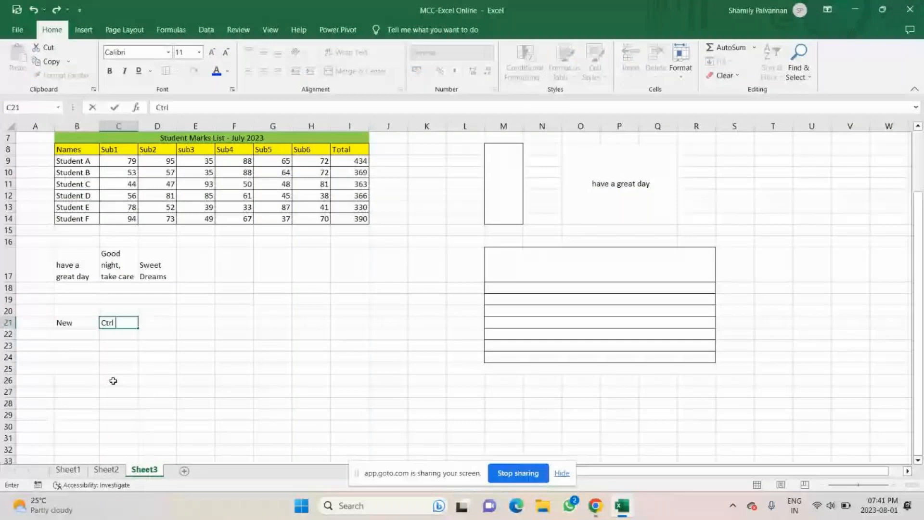
type("+ N")
key("Return")
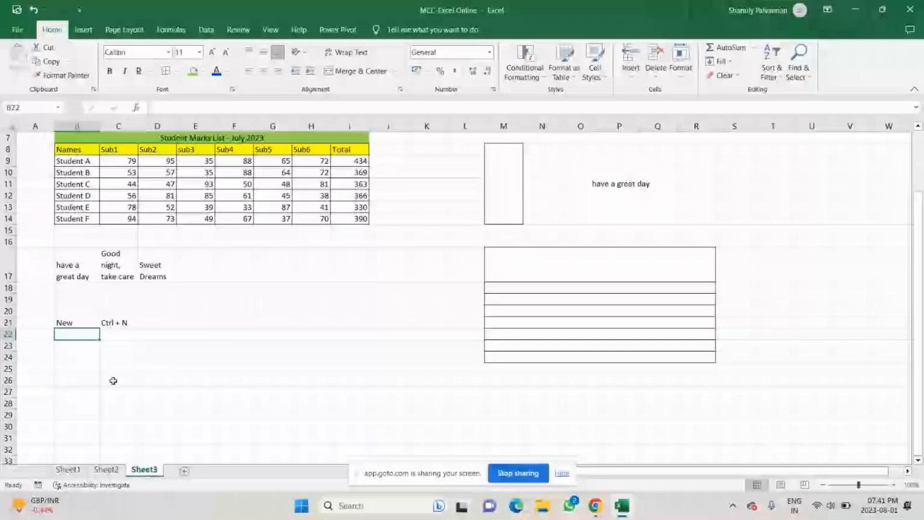
left_click(856, 7)
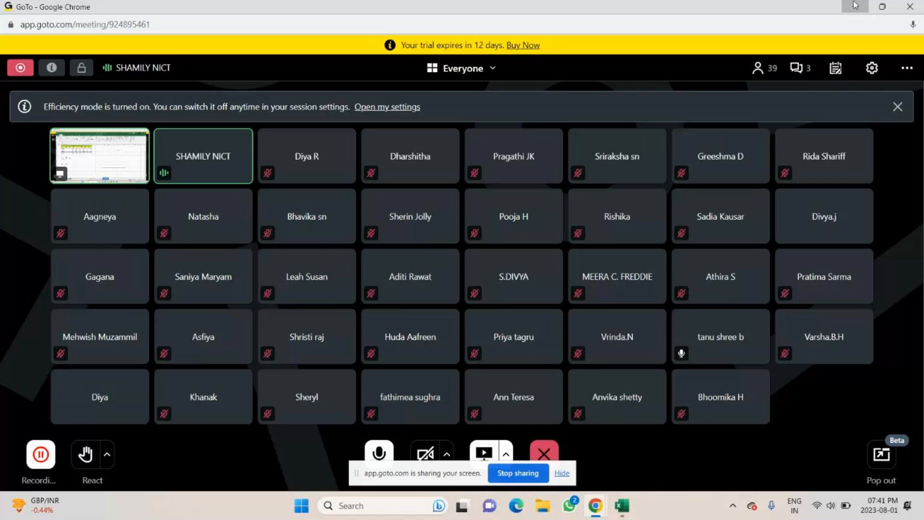
Step: From the desktop, browse the tableau folder's Road Accident workbook, then close the folder
left_click(856, 6)
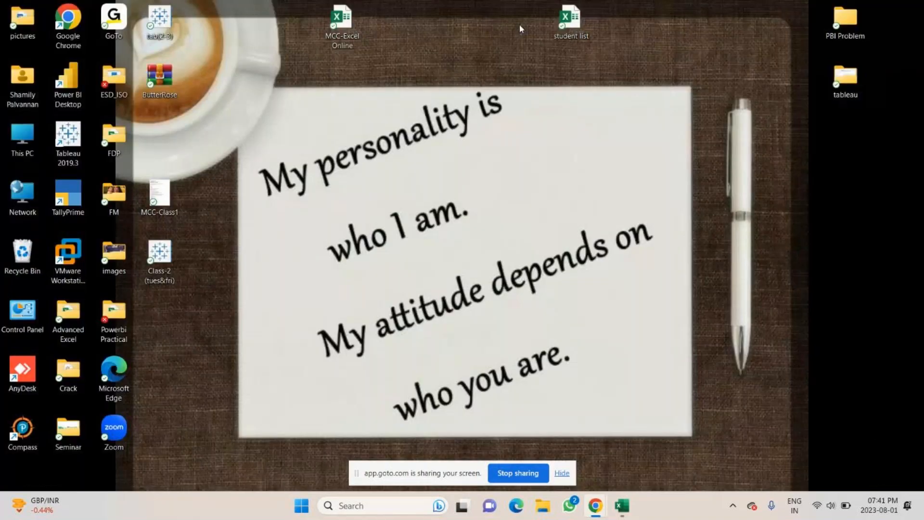
left_click(576, 21)
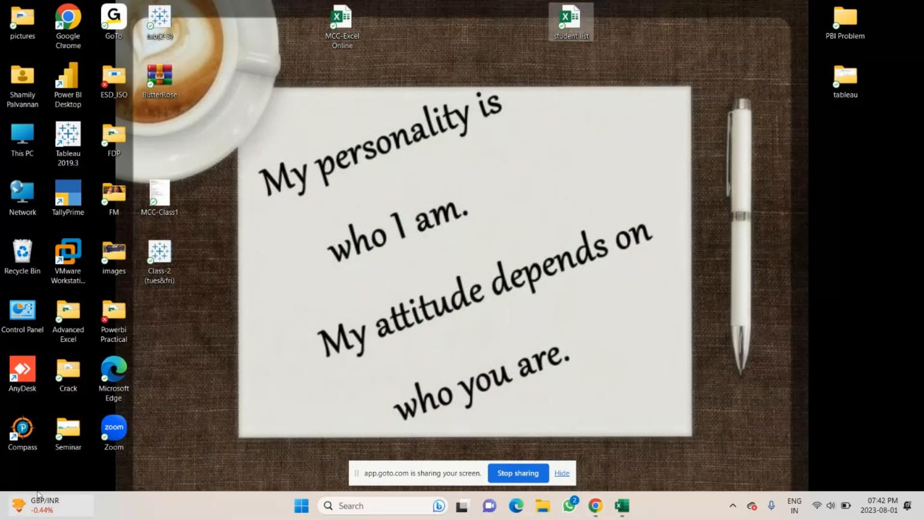
double_click(846, 80)
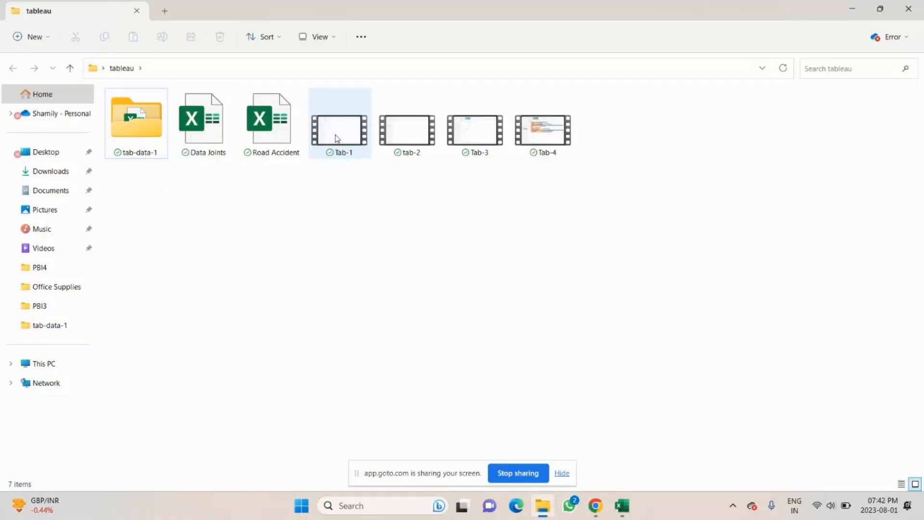
left_click(272, 123)
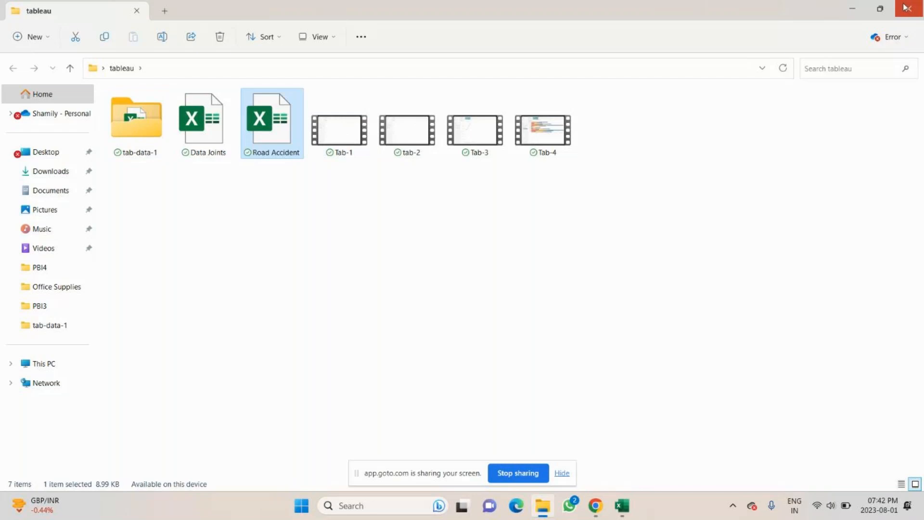
left_click(905, 7)
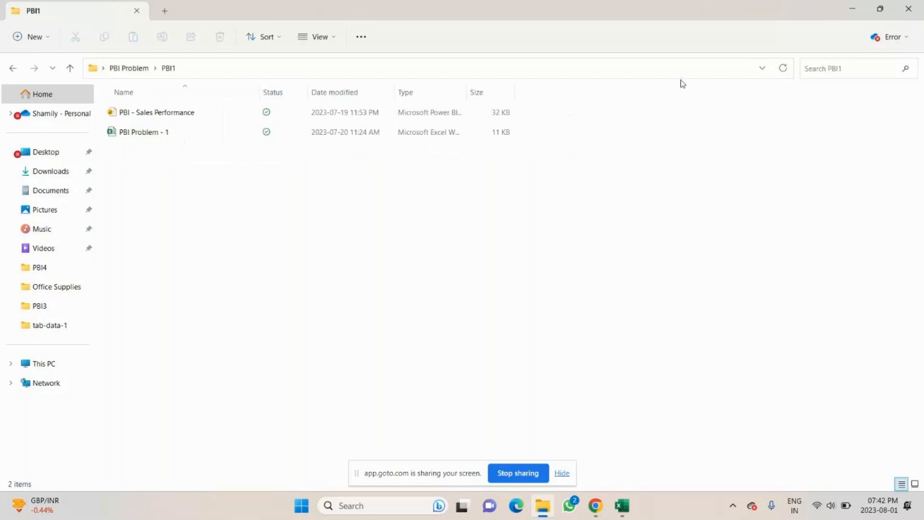
left_click(852, 9)
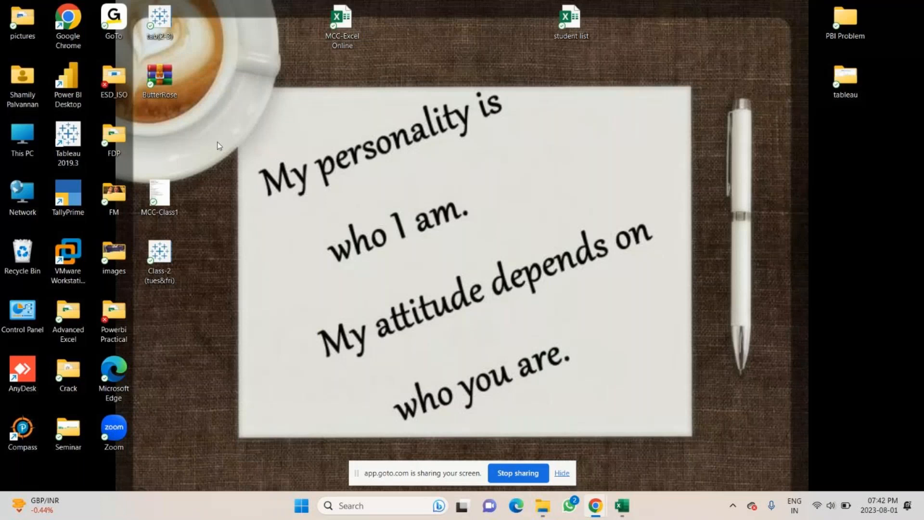
Step: Look through the Advanced Excel and Seminar folders, close them, and restore MCC-Excel Online
double_click(68, 316)
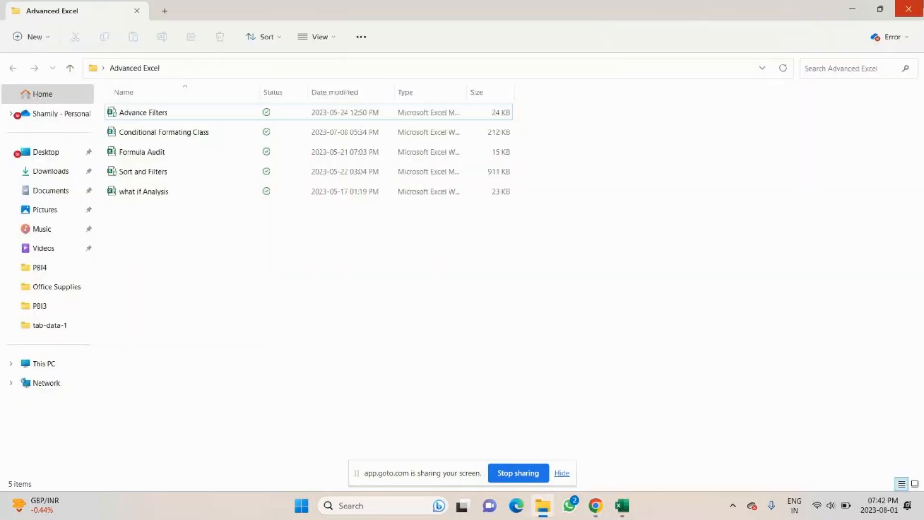
left_click(909, 8)
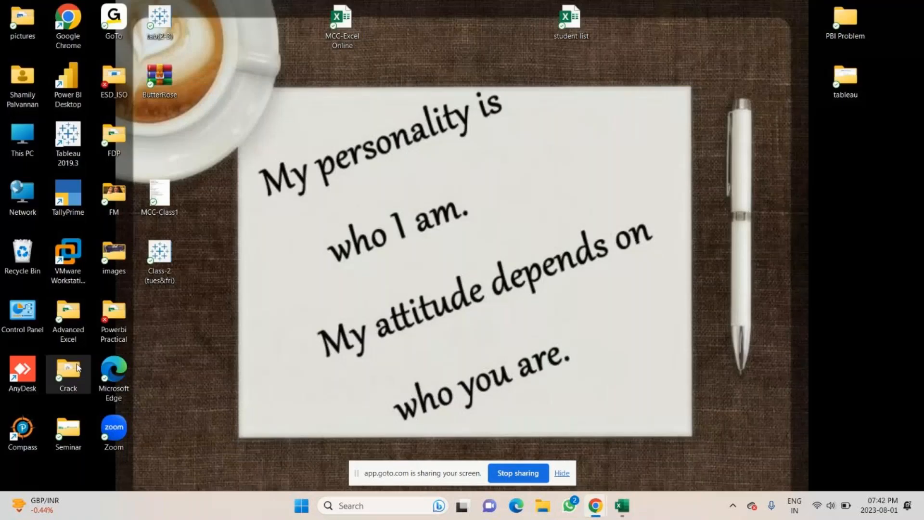
double_click(68, 427)
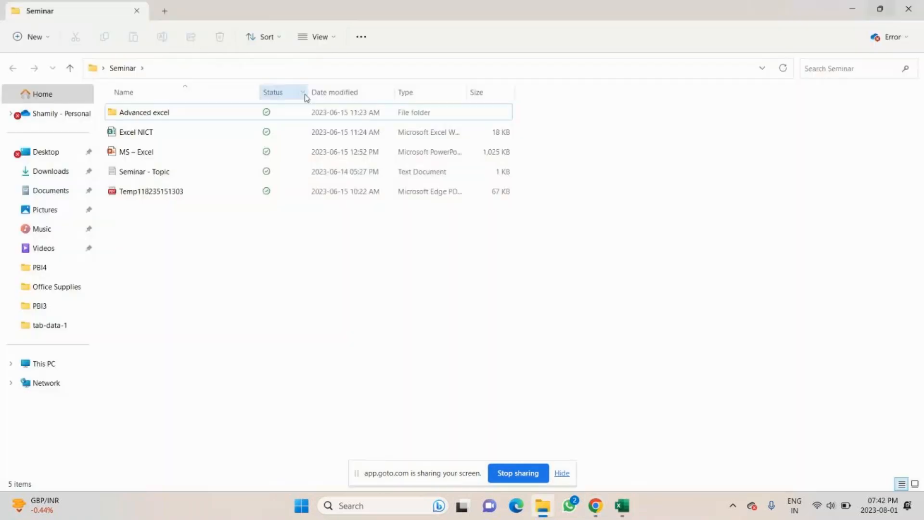
left_click(162, 133)
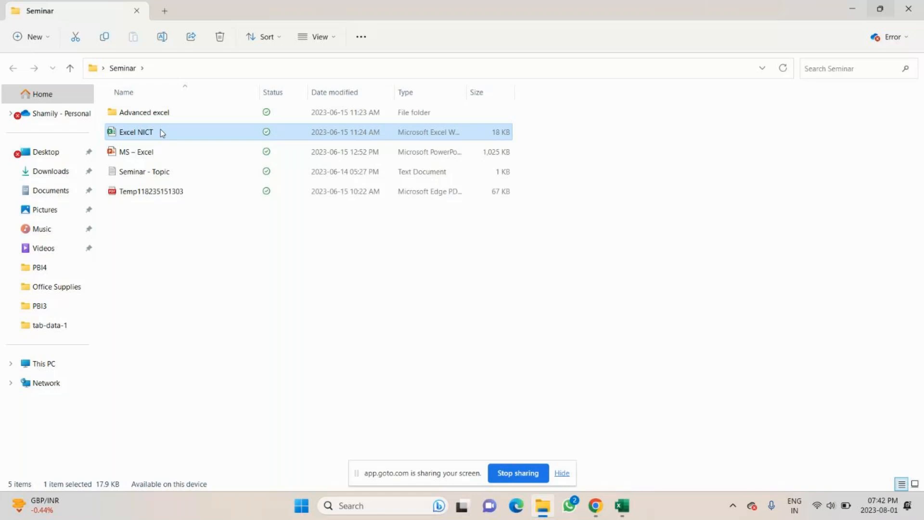
left_click(909, 9)
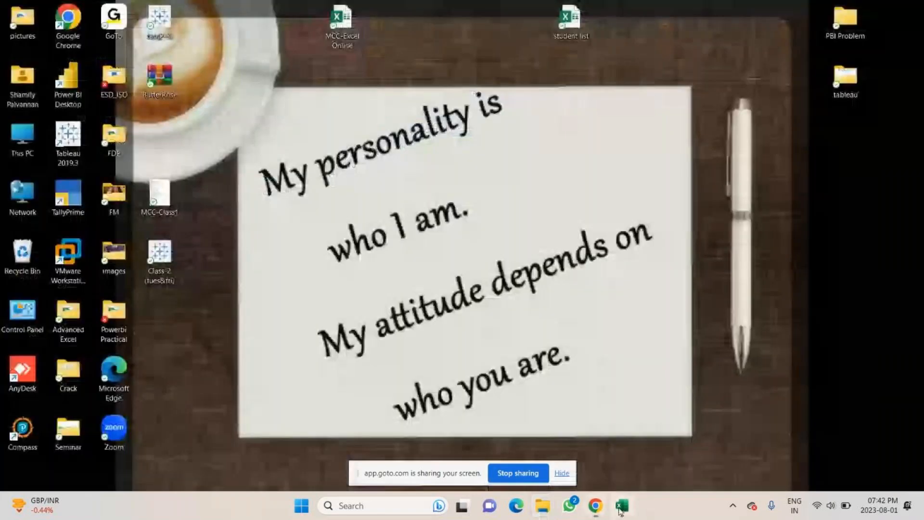
left_click(620, 507)
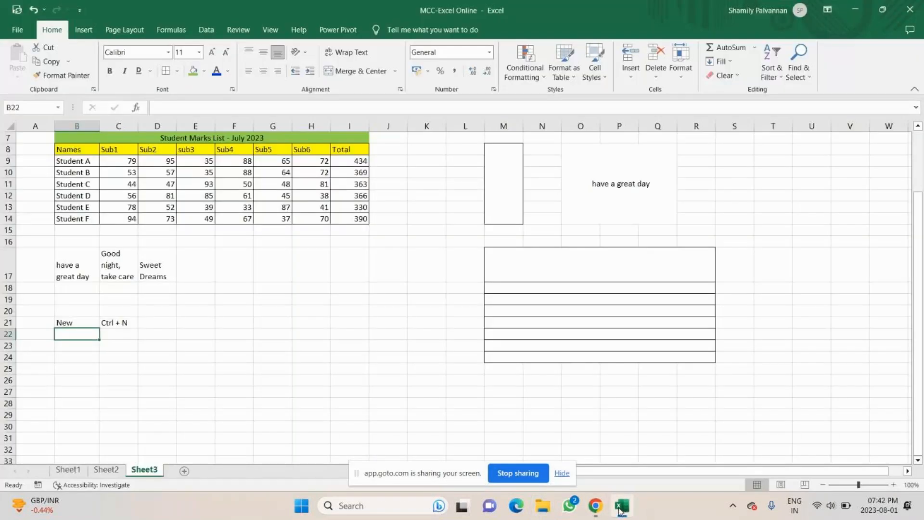
Step: Open a workbook from the Ctrl+O recent list, then browse the recent workbooks again
key("ctrl+o")
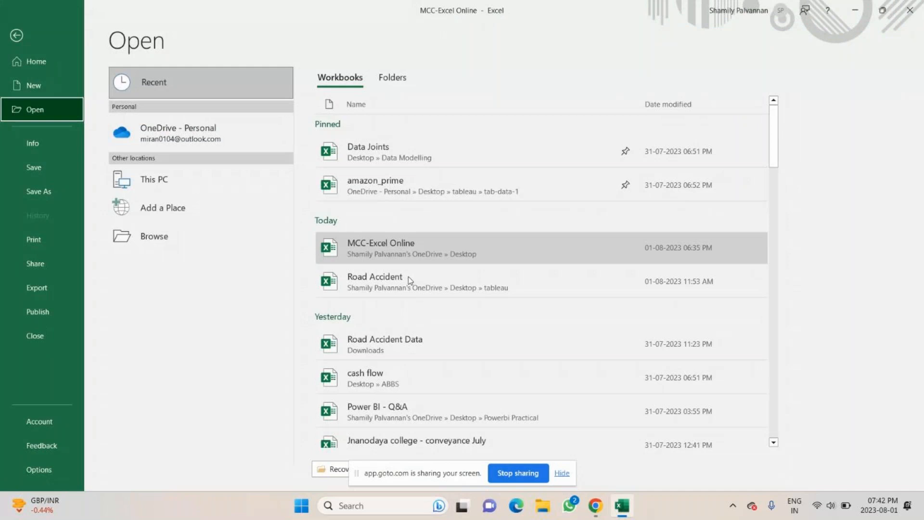
scroll(409, 281, "down", 10)
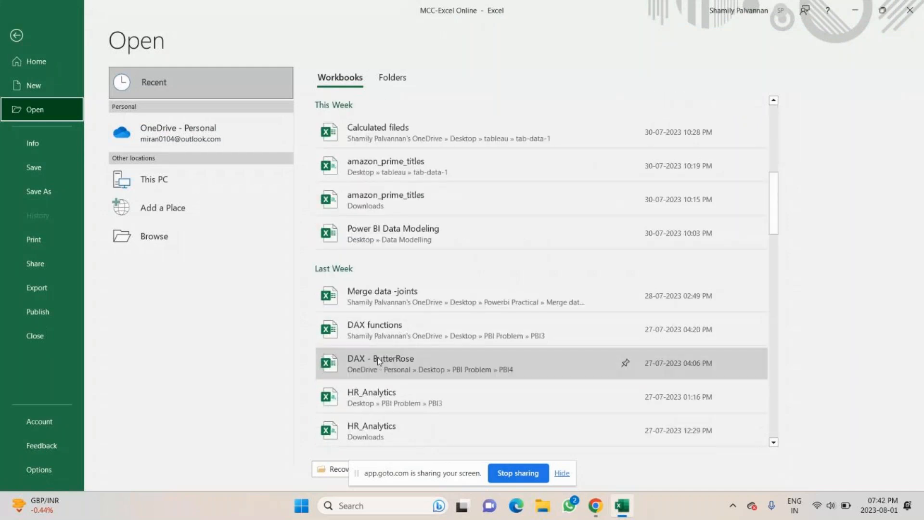
left_click(380, 345)
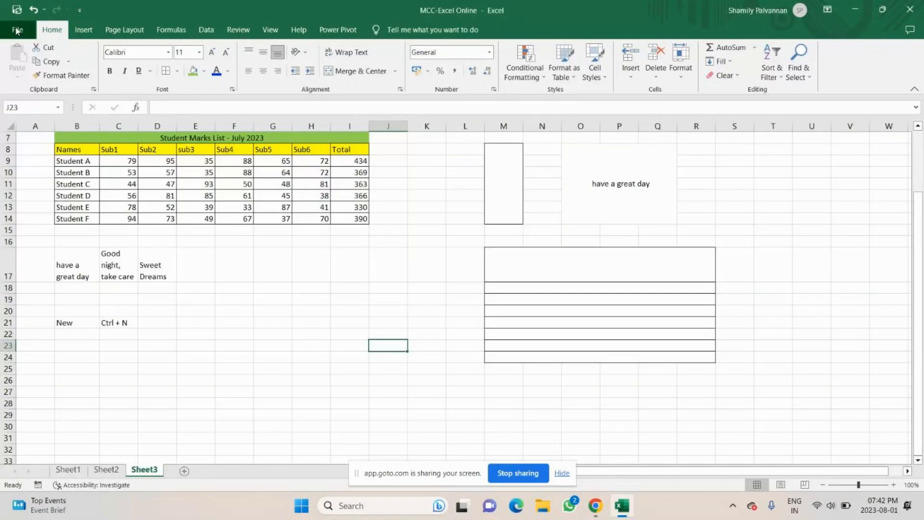
left_click(17, 30)
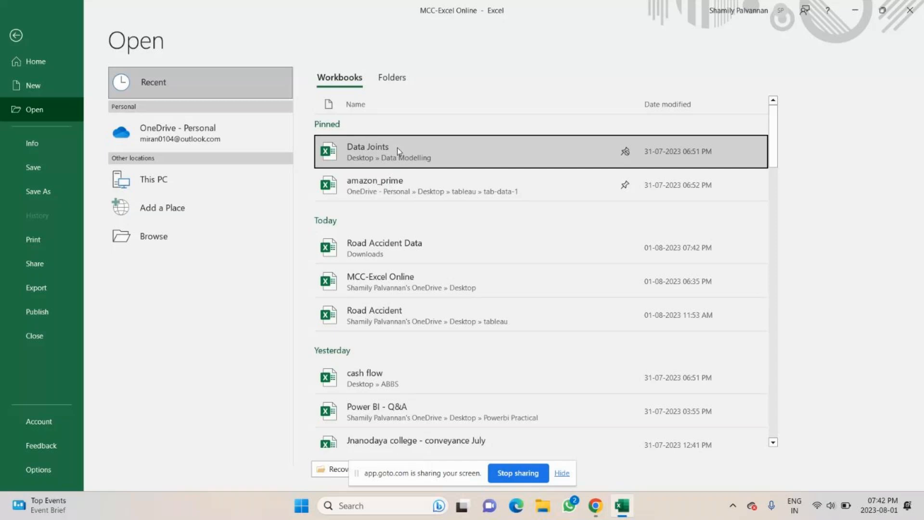
left_click(37, 62)
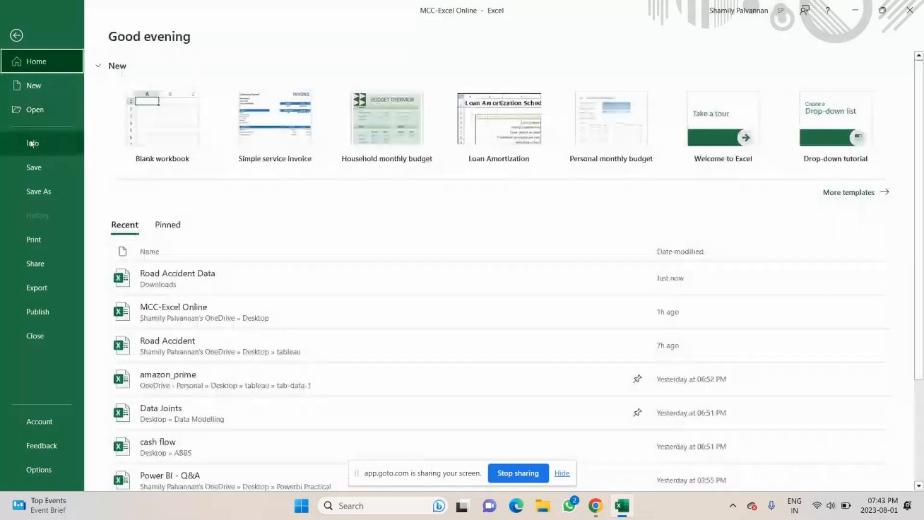
left_click(35, 109)
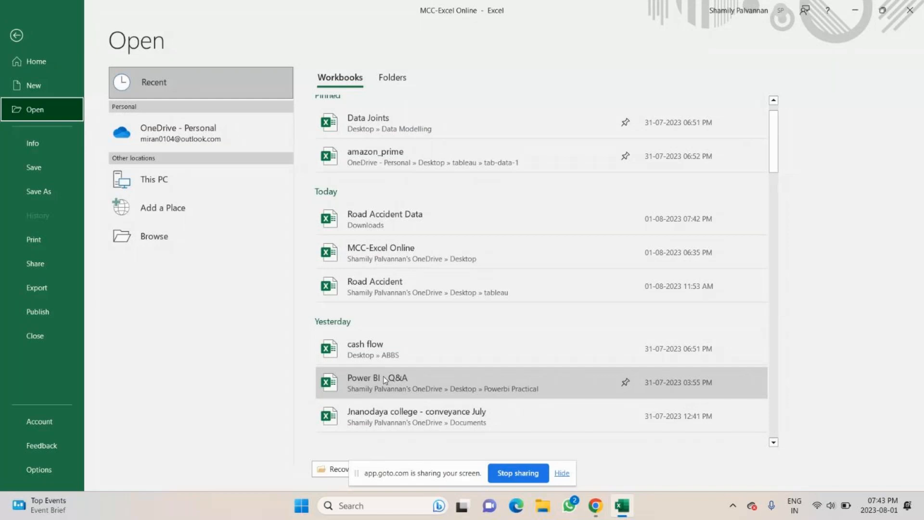
scroll(385, 380, "down", 3)
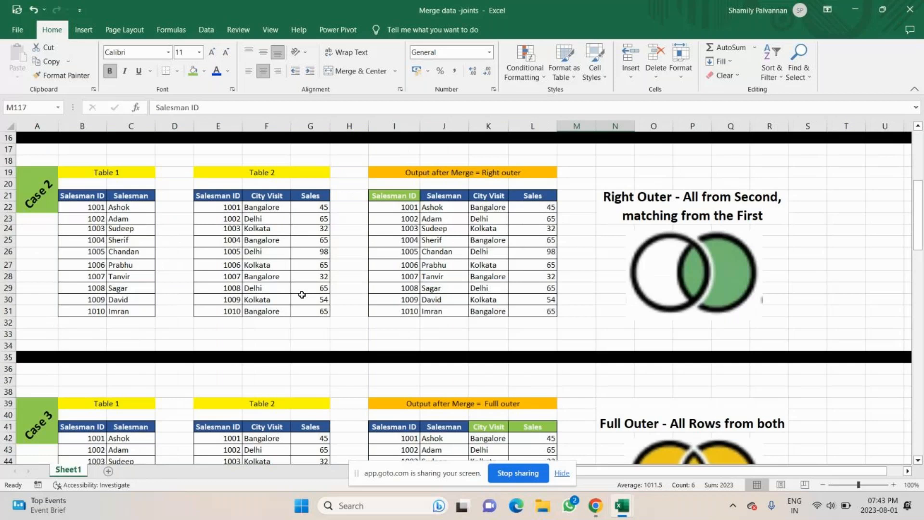
key("alt+Tab")
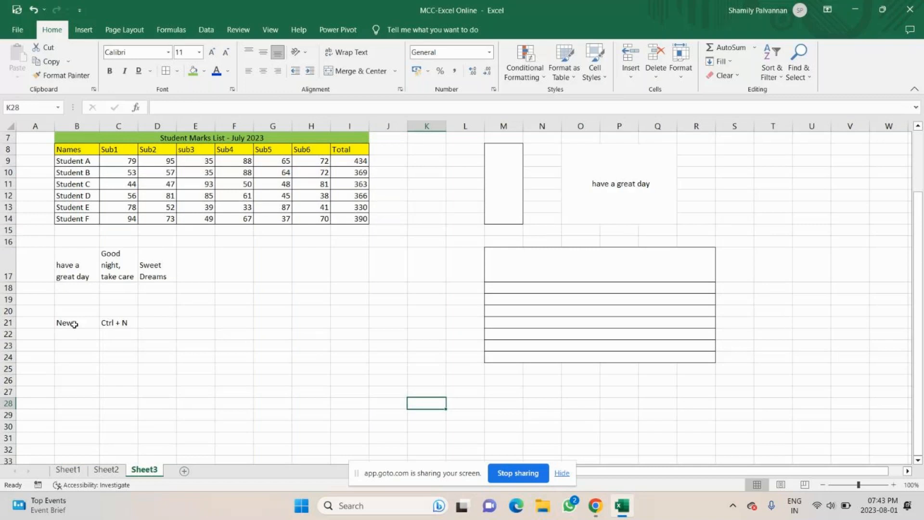
key("ctrl+o")
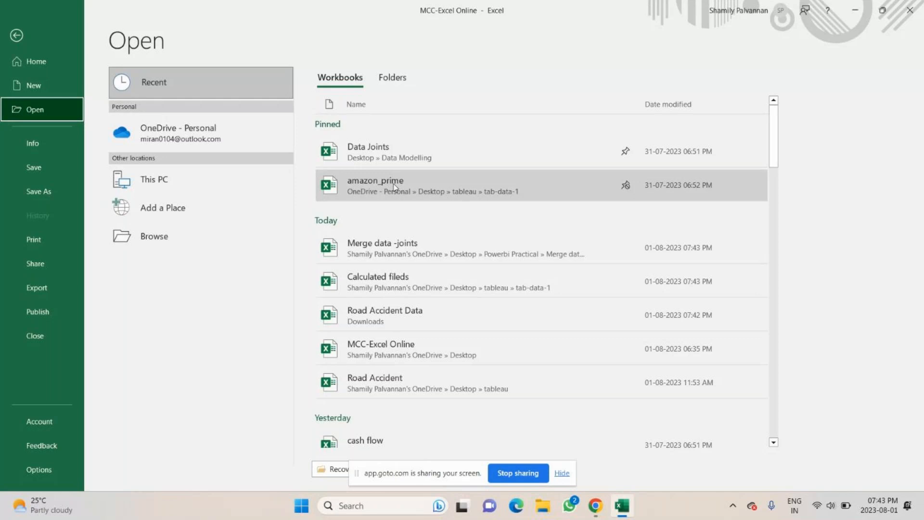
key("Escape")
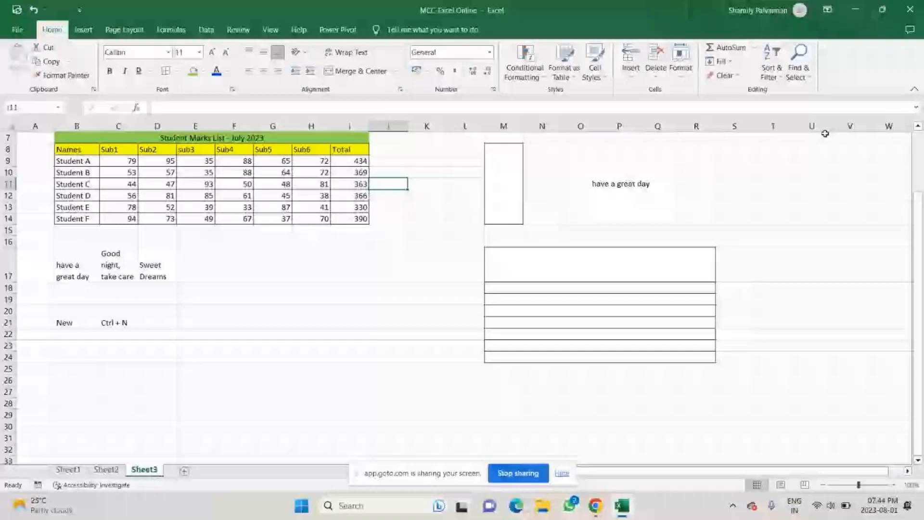
Step: Enter Open / Ctrl + O and Save / Ctrl + S in B22:C23
left_click(64, 334)
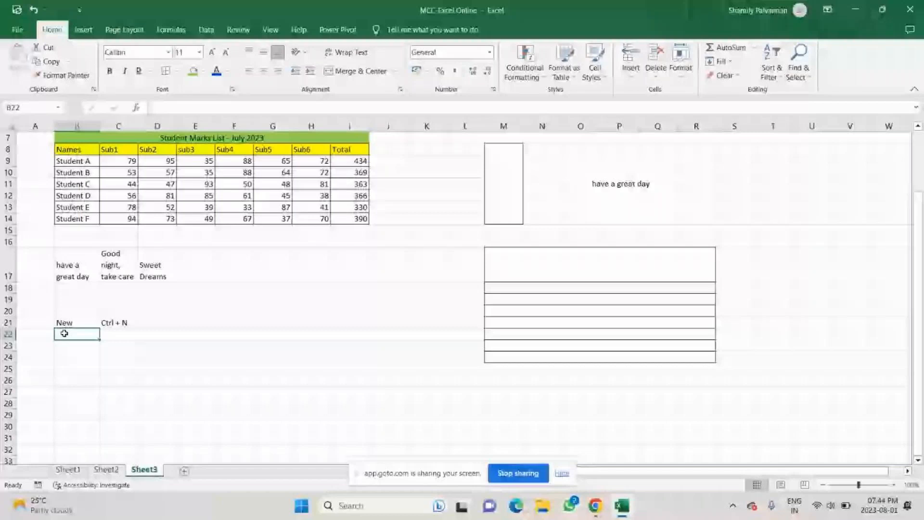
type("Open")
key("Tab")
type("Ctrl")
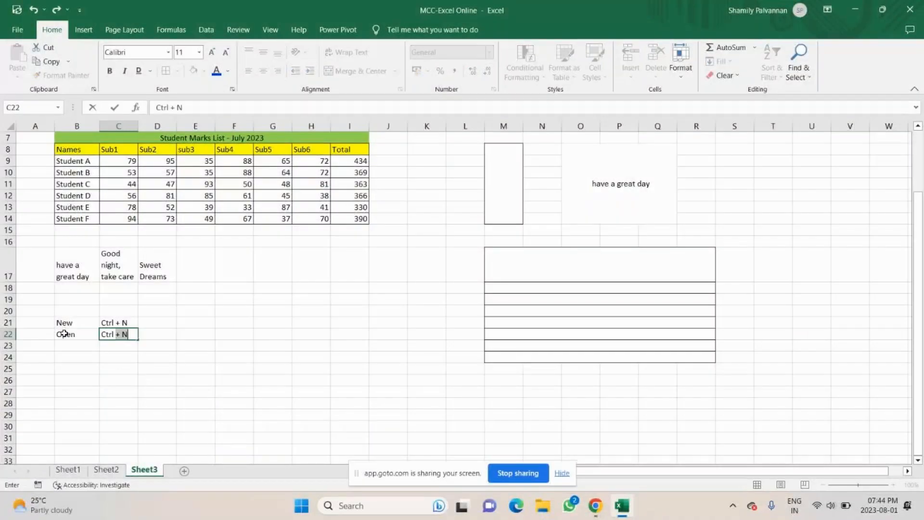
type(" + O")
key("Return")
type("S")
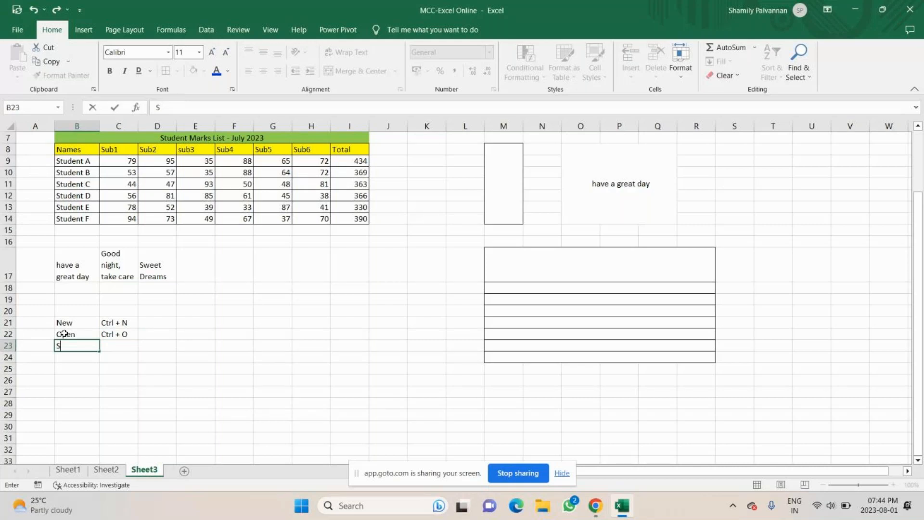
type("ave")
key("Tab")
type("Ctrl")
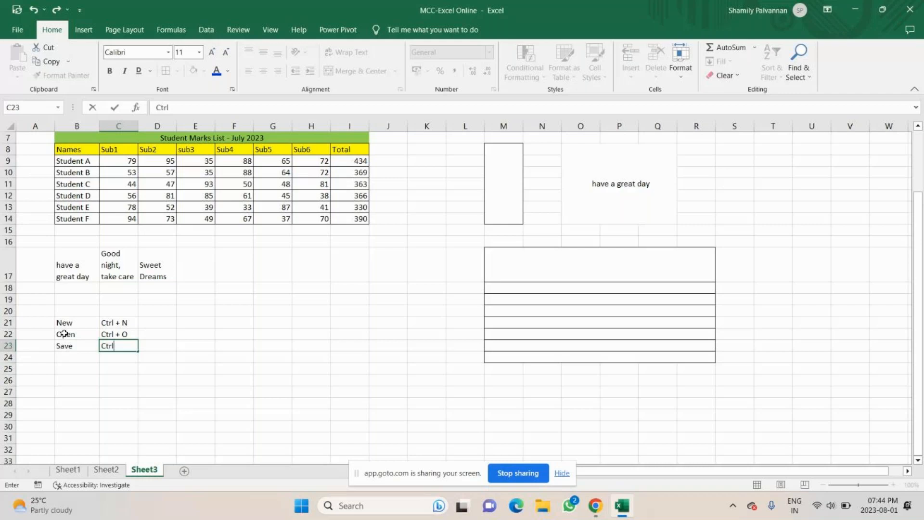
type("+ S")
key("Return")
Step: Add 'Save As' in B24 and select the Save and Save As rows for green fill
scroll(99, 337, "up", 2)
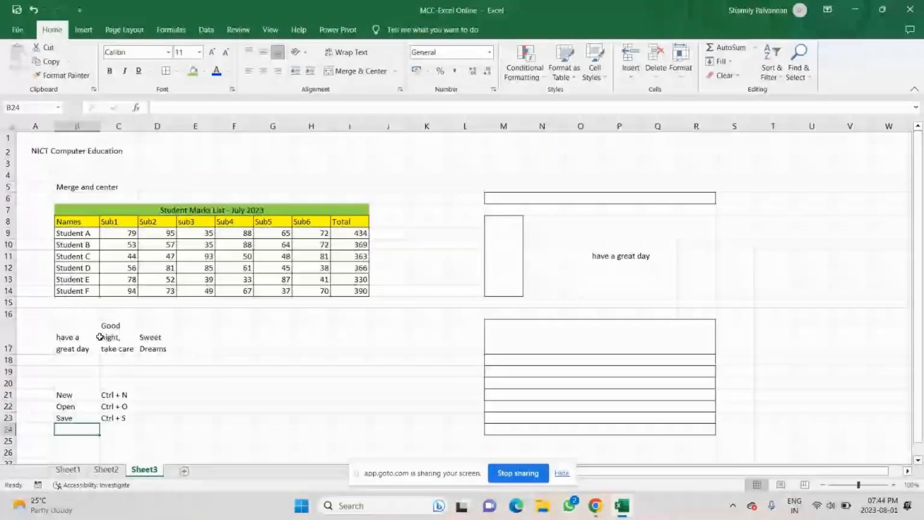
type("Save As")
key("Return")
scroll(84, 386, "down", 1)
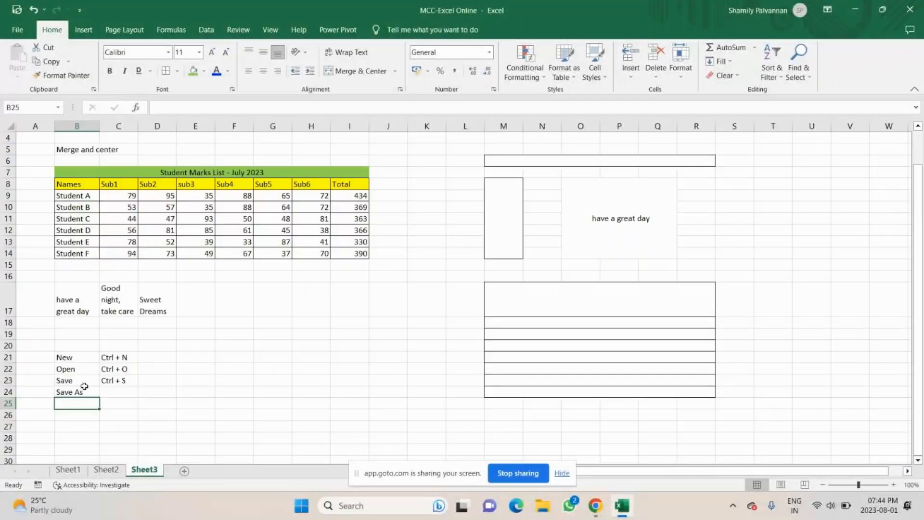
left_click_drag(84, 386, 108, 386)
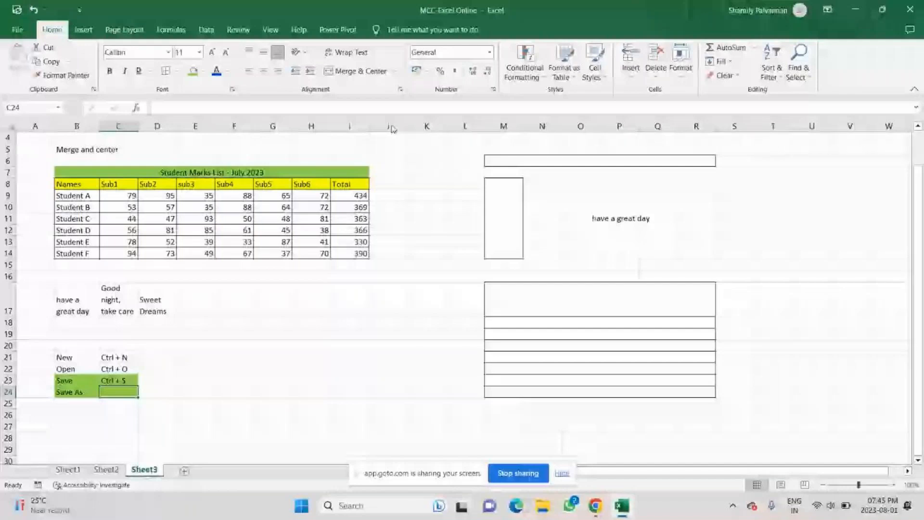
Step: Select C24 beside Save As, check the This PC Save As dialog, then enter F12 there
scroll(76, 358, "down", 1)
left_click(76, 358)
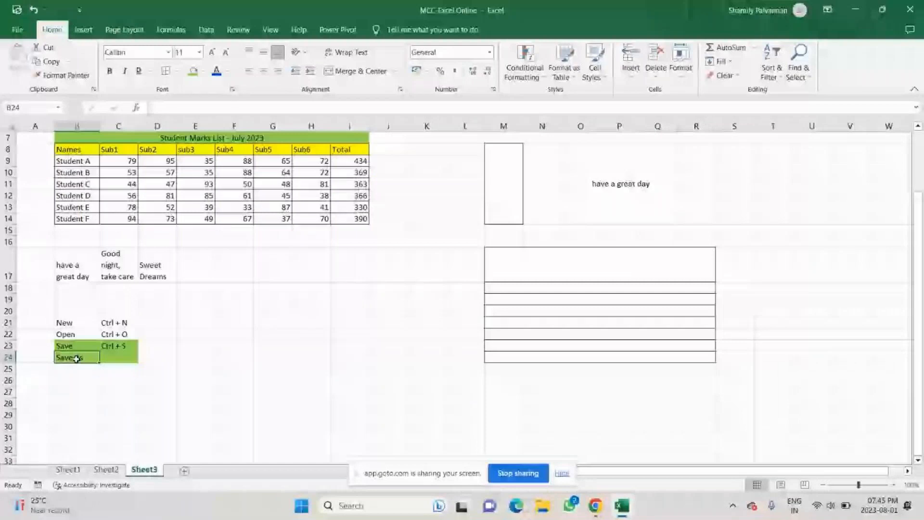
left_click(119, 358)
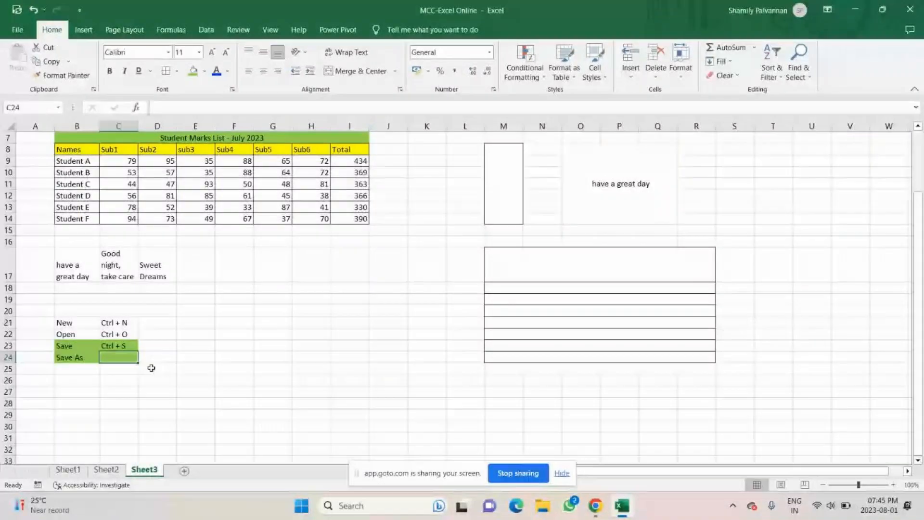
left_click(17, 30)
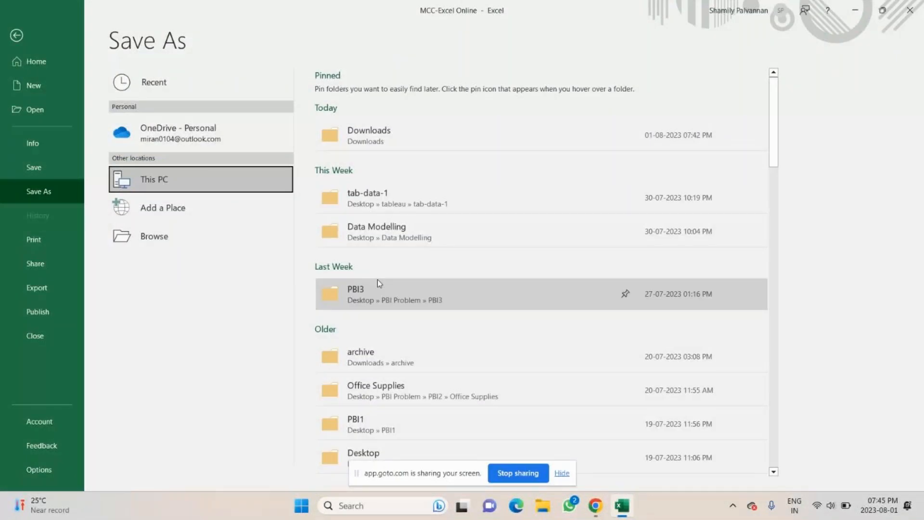
scroll(377, 283, "down", 2)
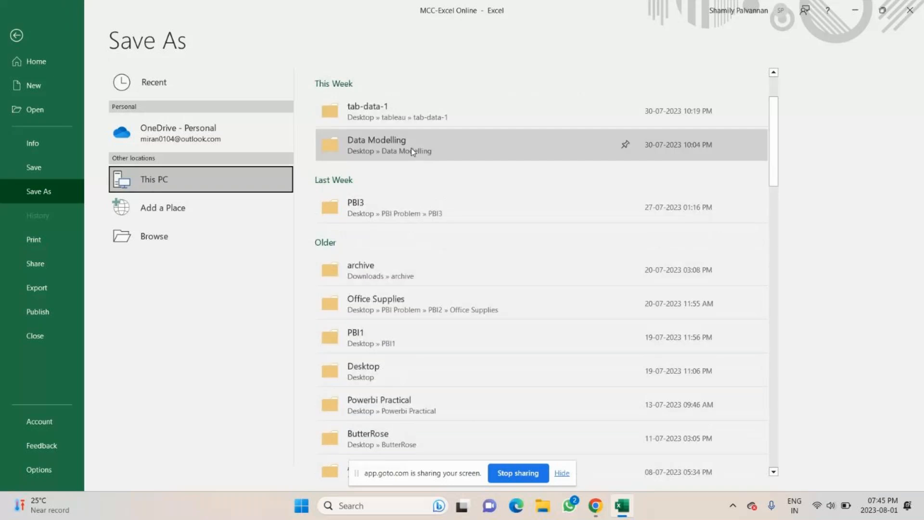
scroll(367, 223, "up", 2)
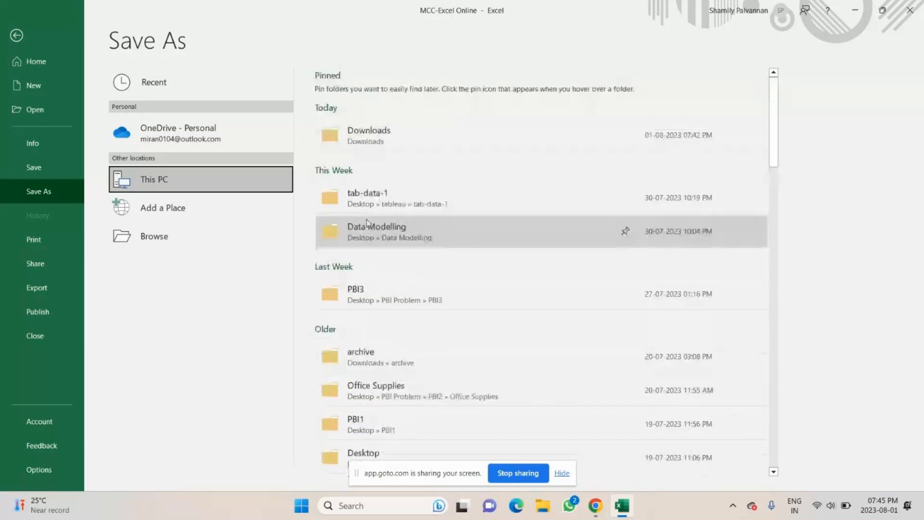
double_click(168, 182)
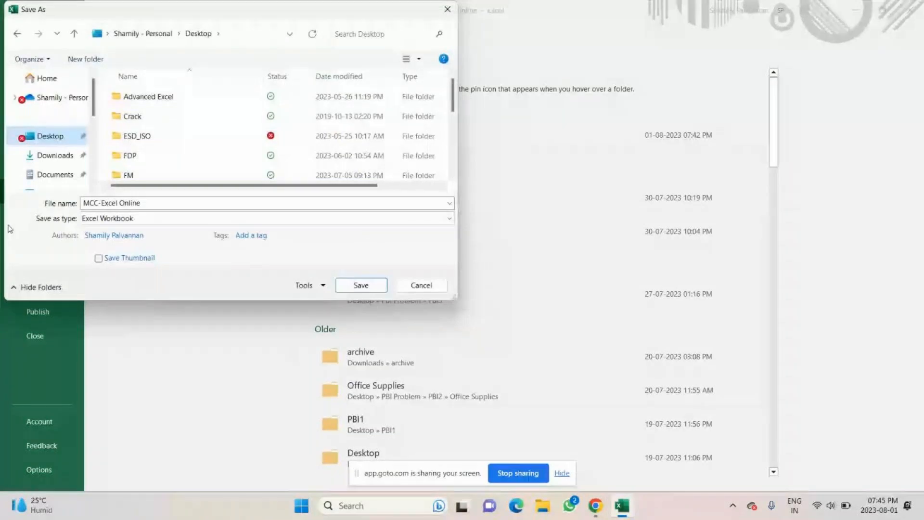
left_click(450, 9)
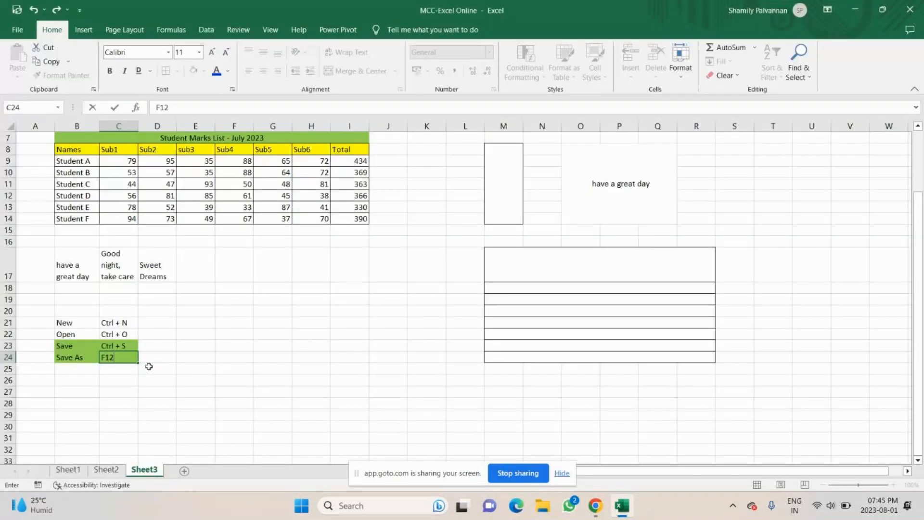
key("Return")
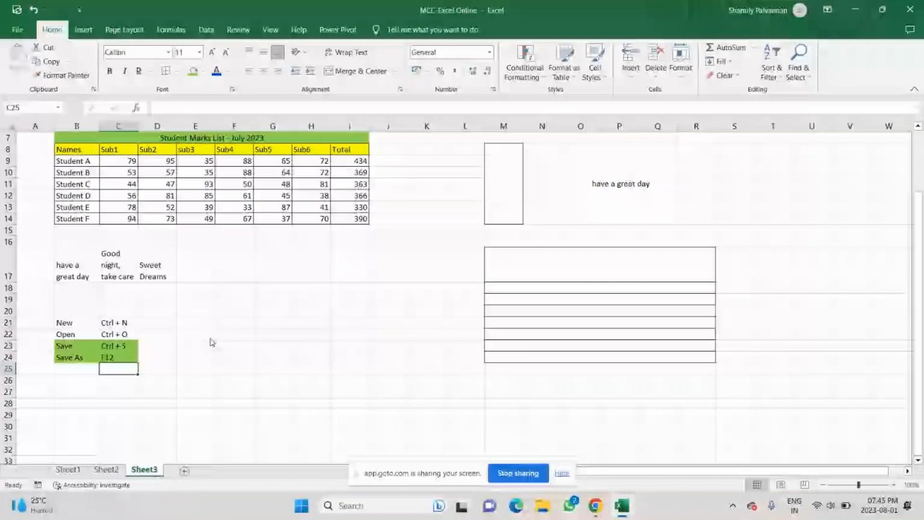
key("F12")
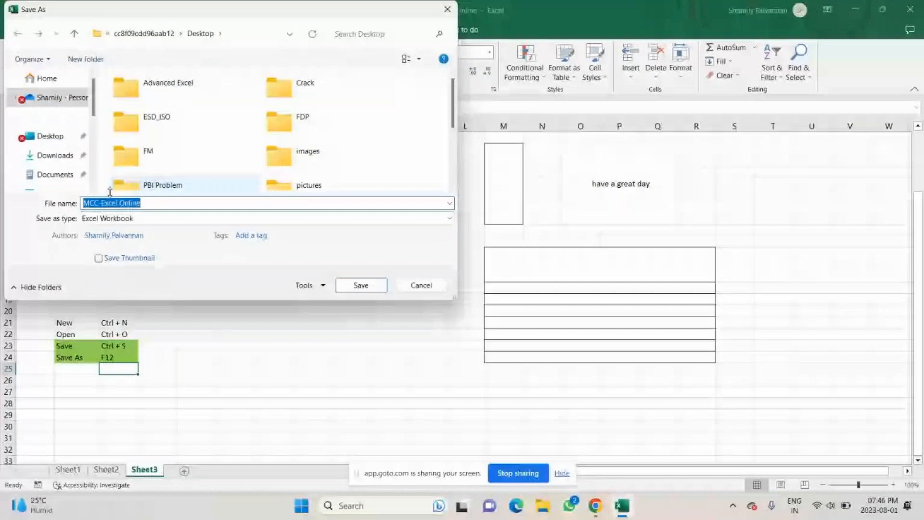
Step: Save the workbook as a PDF named 'sample format'
left_click(167, 205)
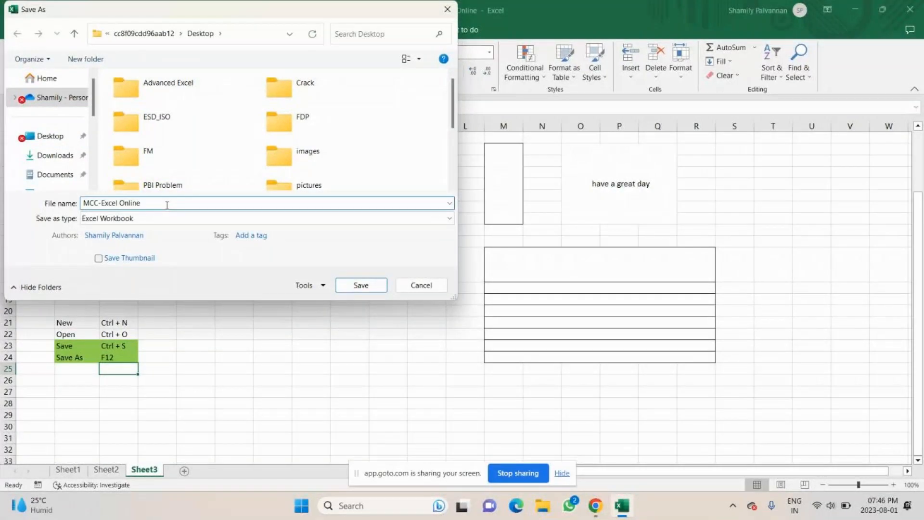
key("ctrl+a")
type("sample p")
key("BackSpace")
type("format")
left_click(115, 219)
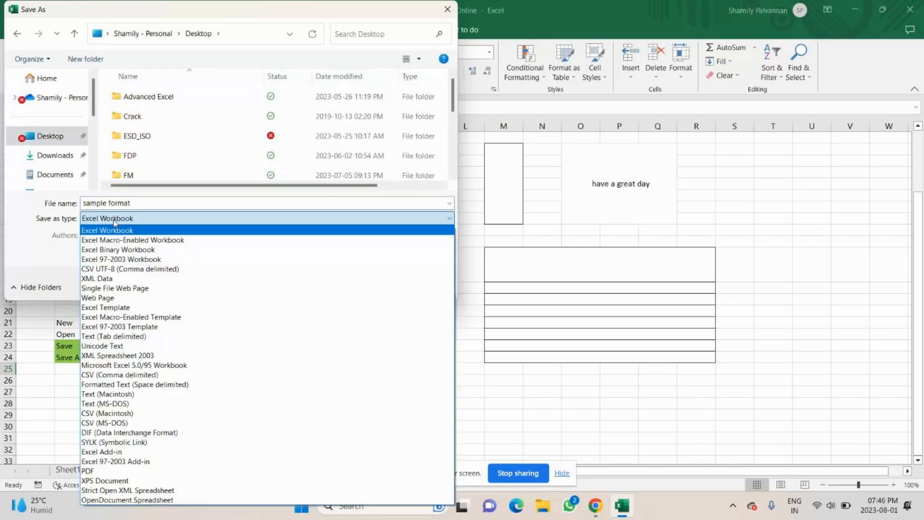
left_click(88, 471)
left_click(350, 332)
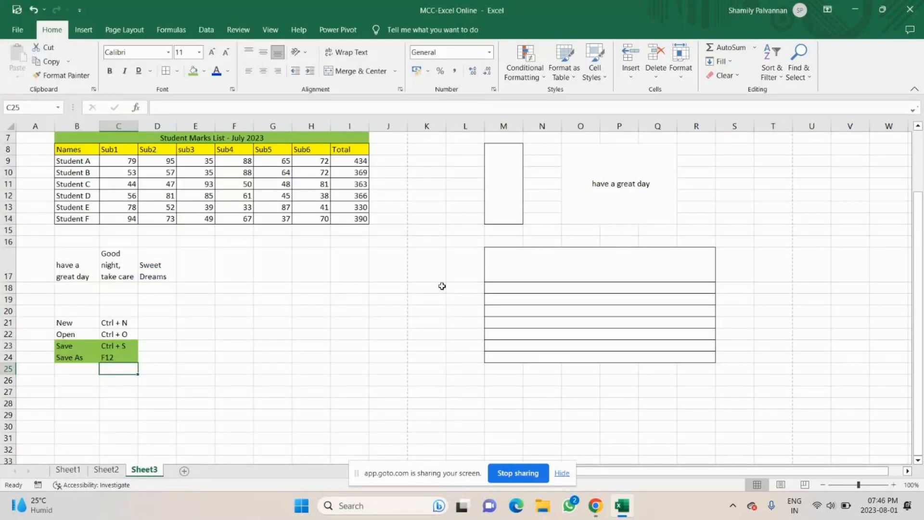
Step: Check the PDF from the desktop, then return to Excel and select the Save As label
key("super+d")
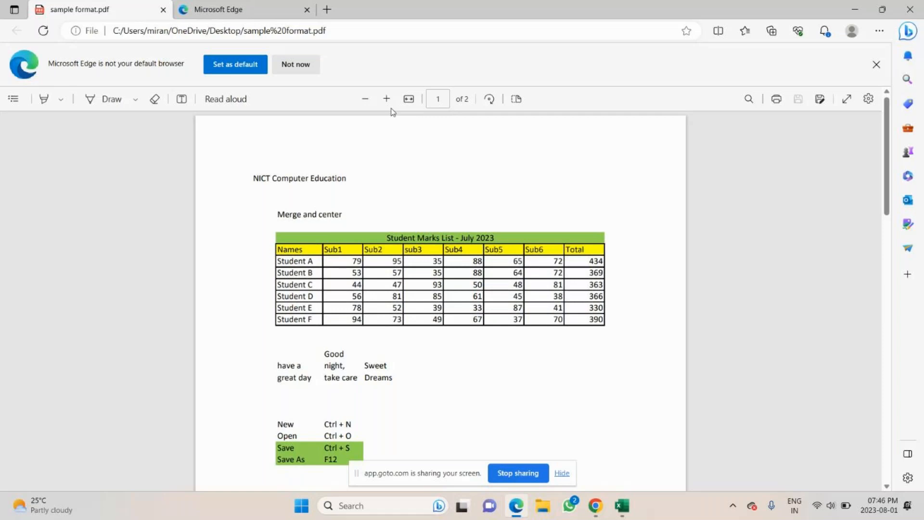
key("alt+Tab")
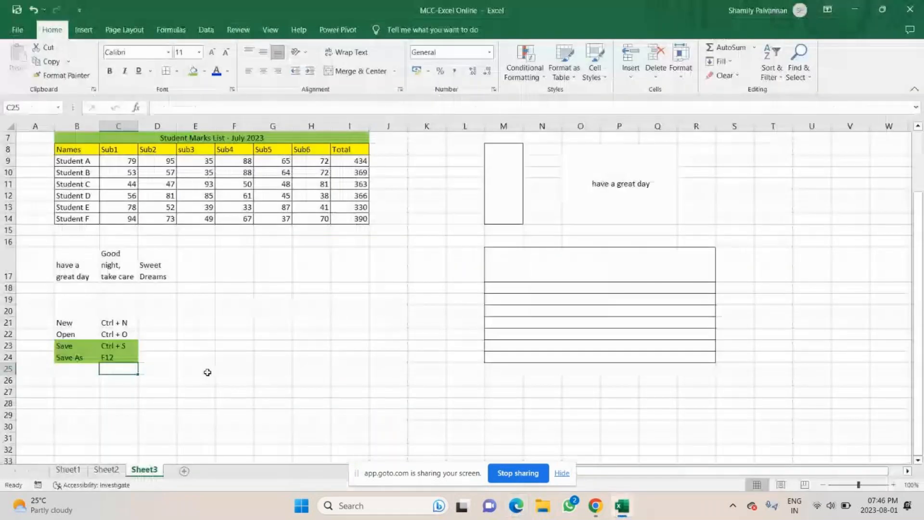
left_click(62, 356)
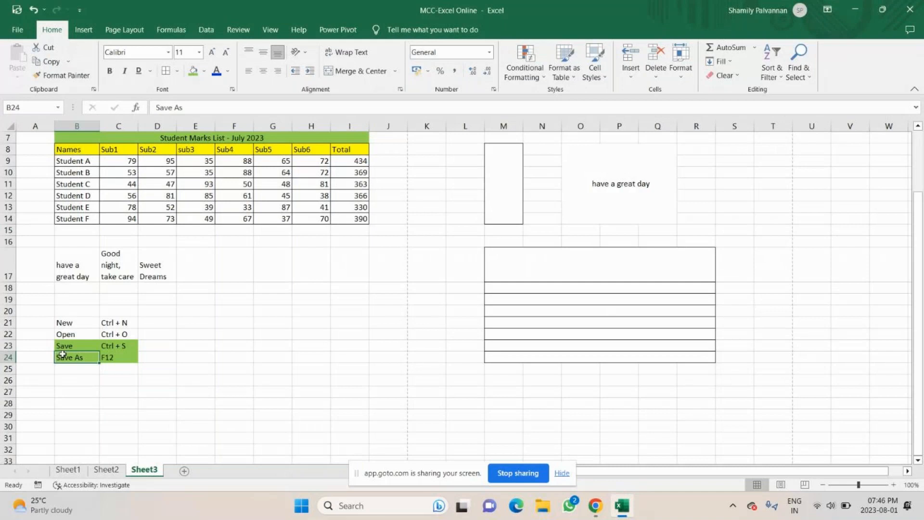
left_click(117, 356)
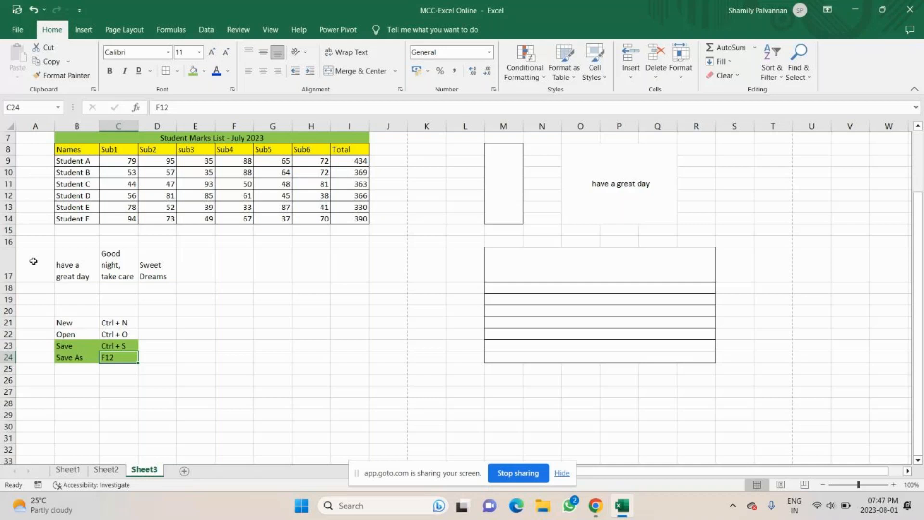
left_click_drag(72, 322, 109, 358)
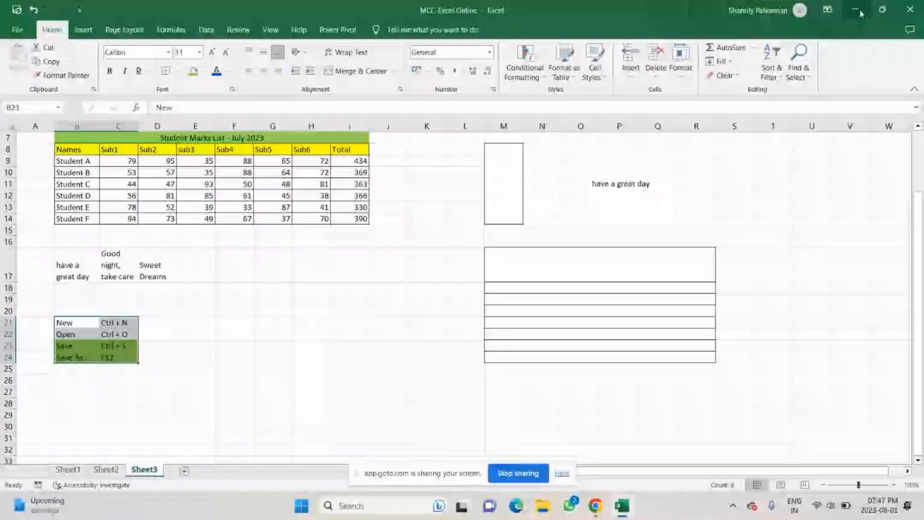
Step: Bring the MCC-Excel Online window up, then minimise it to leave the desktop showing
left_click(622, 506)
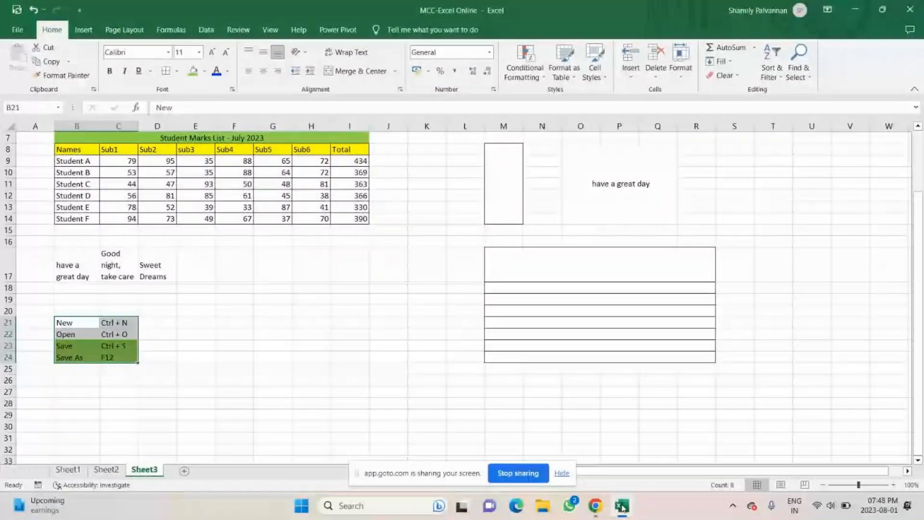
left_click(856, 12)
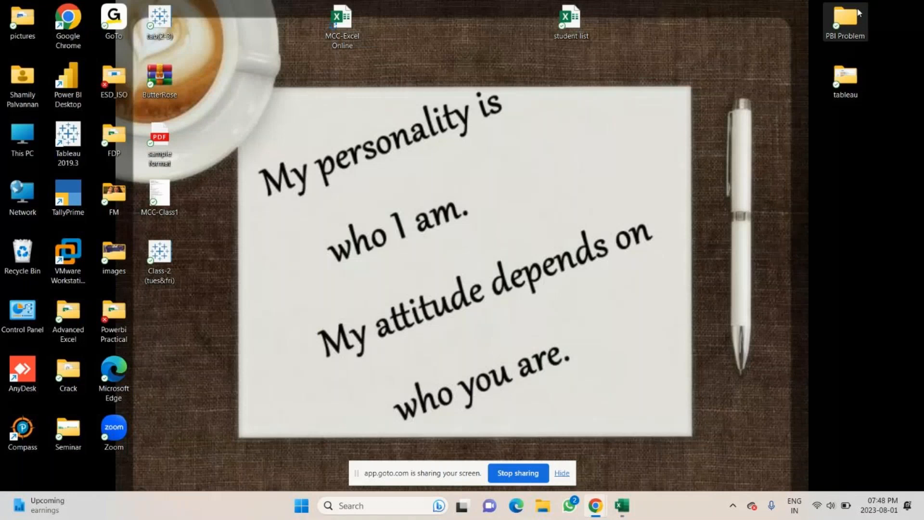